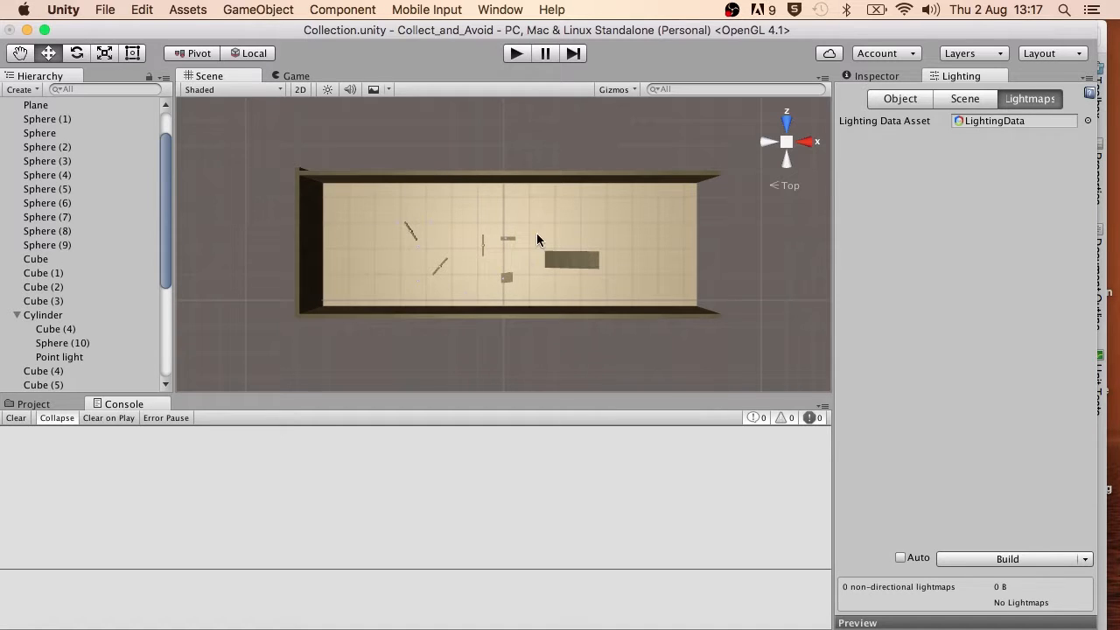
Play-test the scene by walking forward toward the collectible spheres, and stop the test
left_click(515, 55)
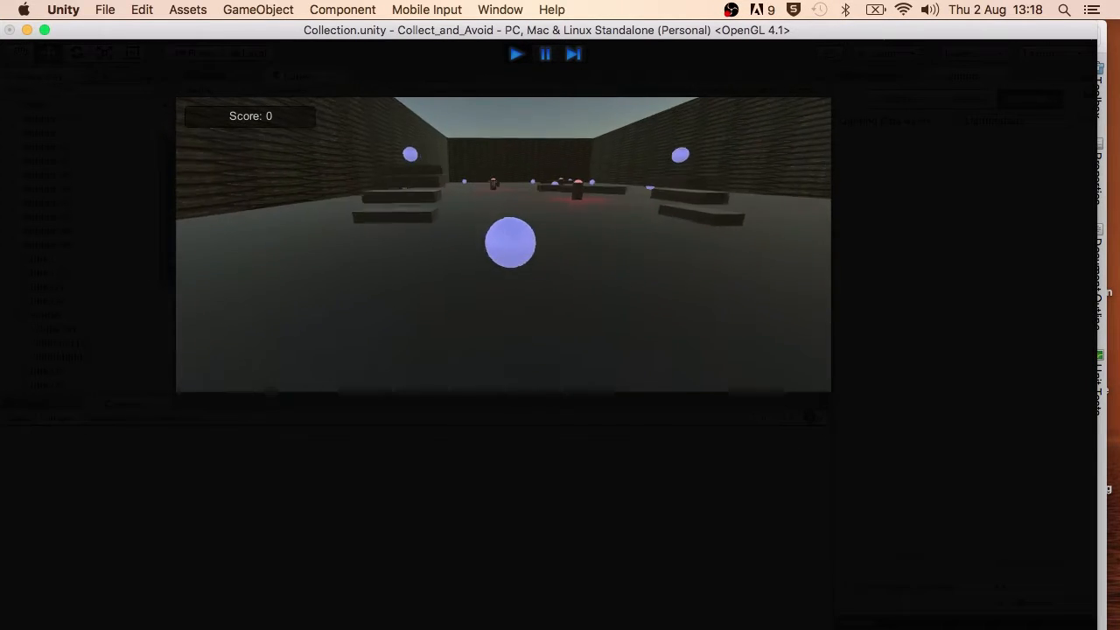
key("w")
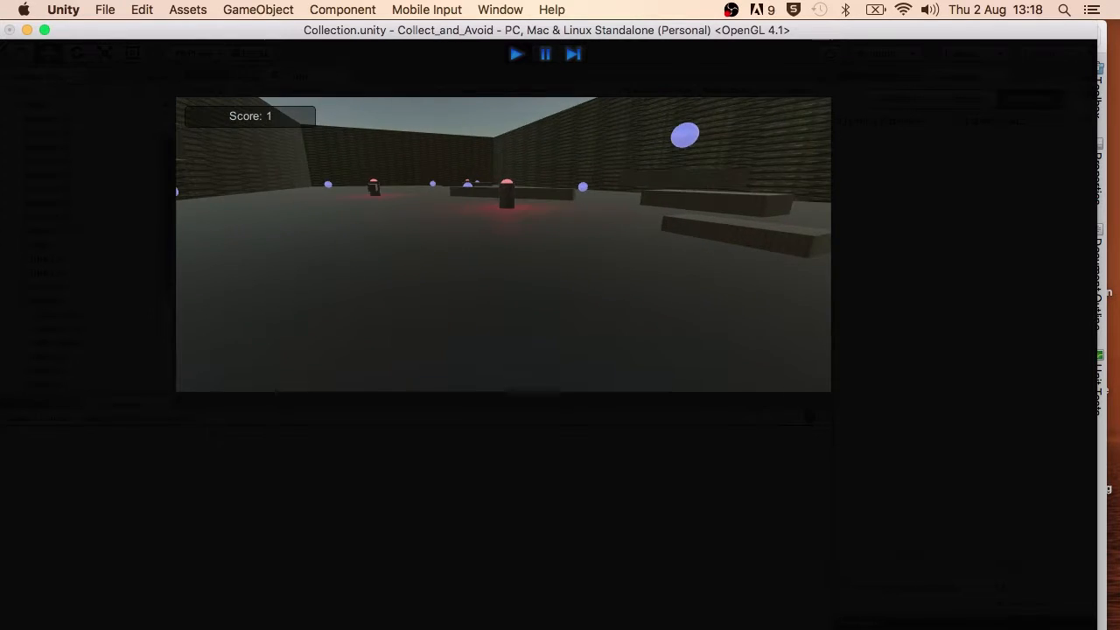
left_click(517, 53)
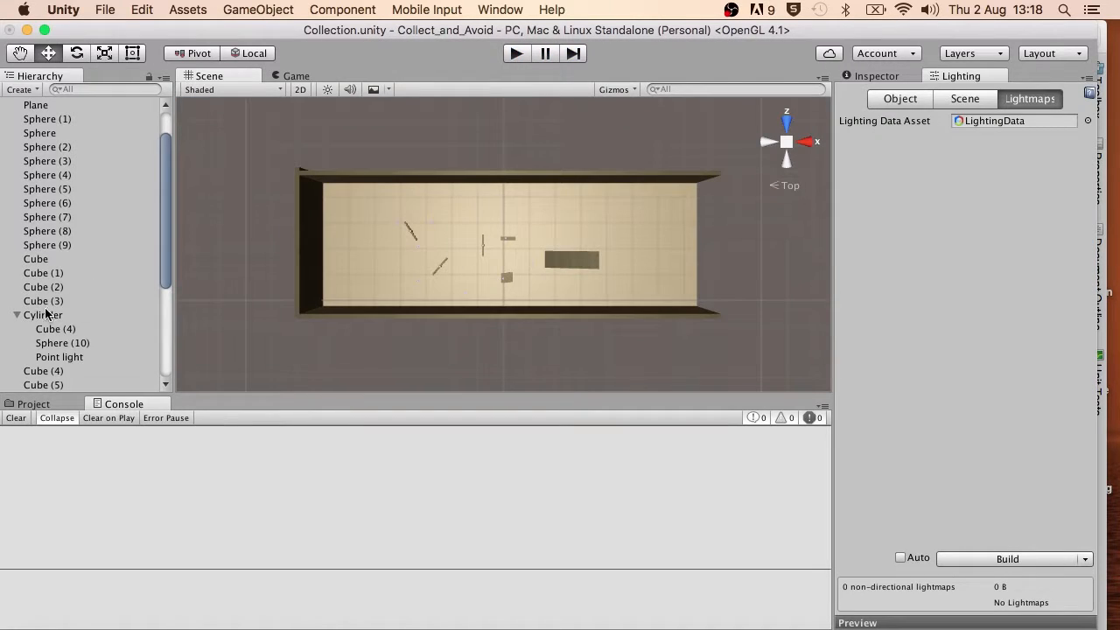
Create a new 3D sphere at the position of the Cylinder obstacle
left_click(43, 315)
key("f")
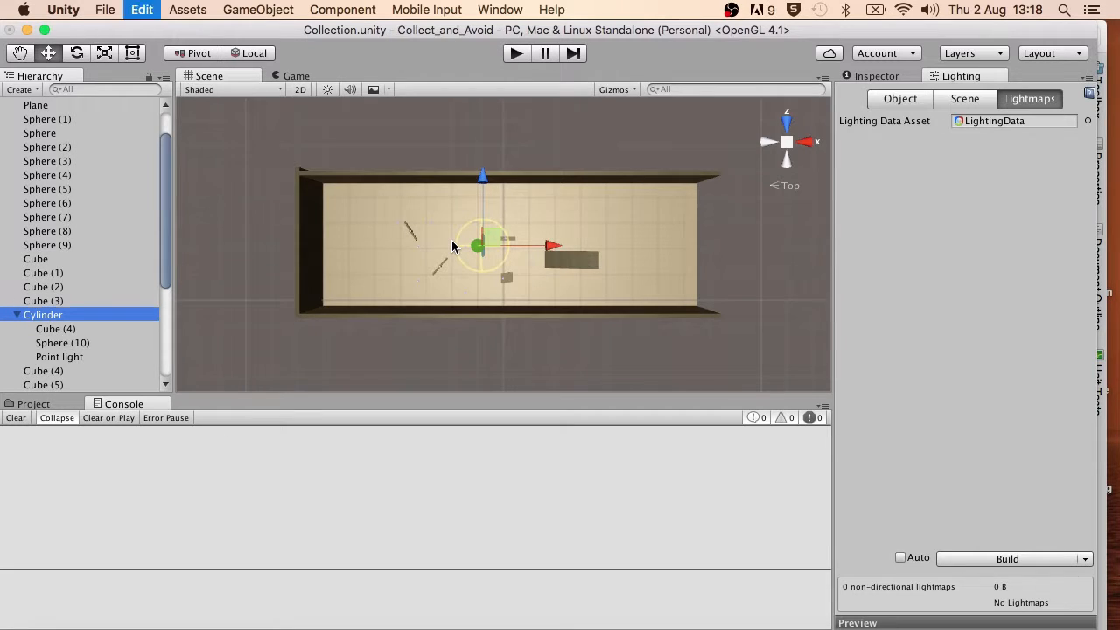
scroll(661, 242, "down", 8)
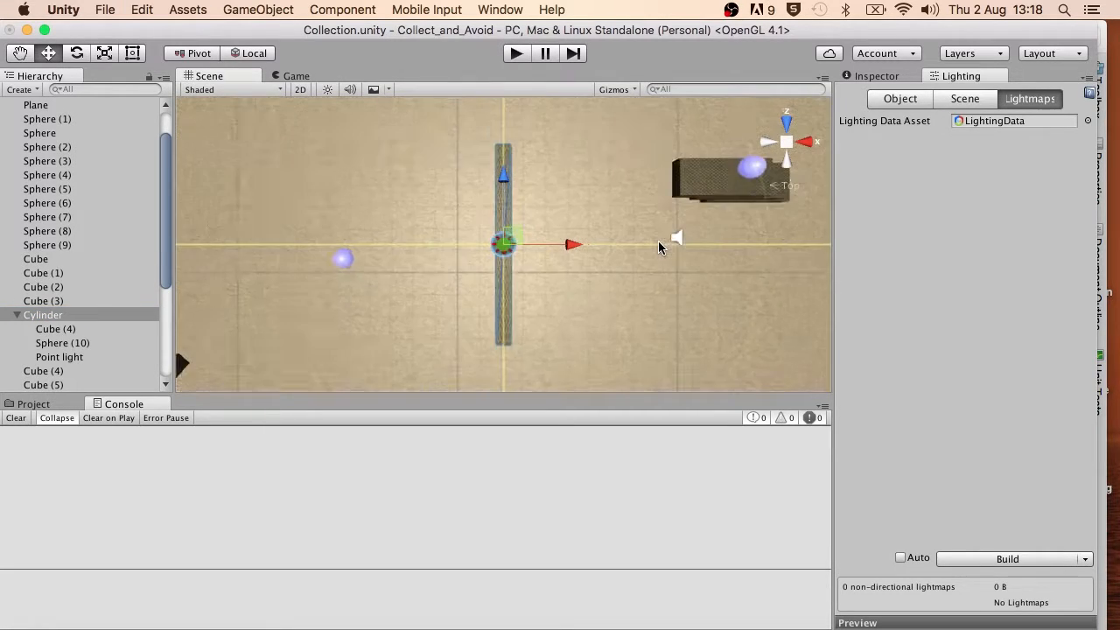
scroll(659, 243, "down", 3)
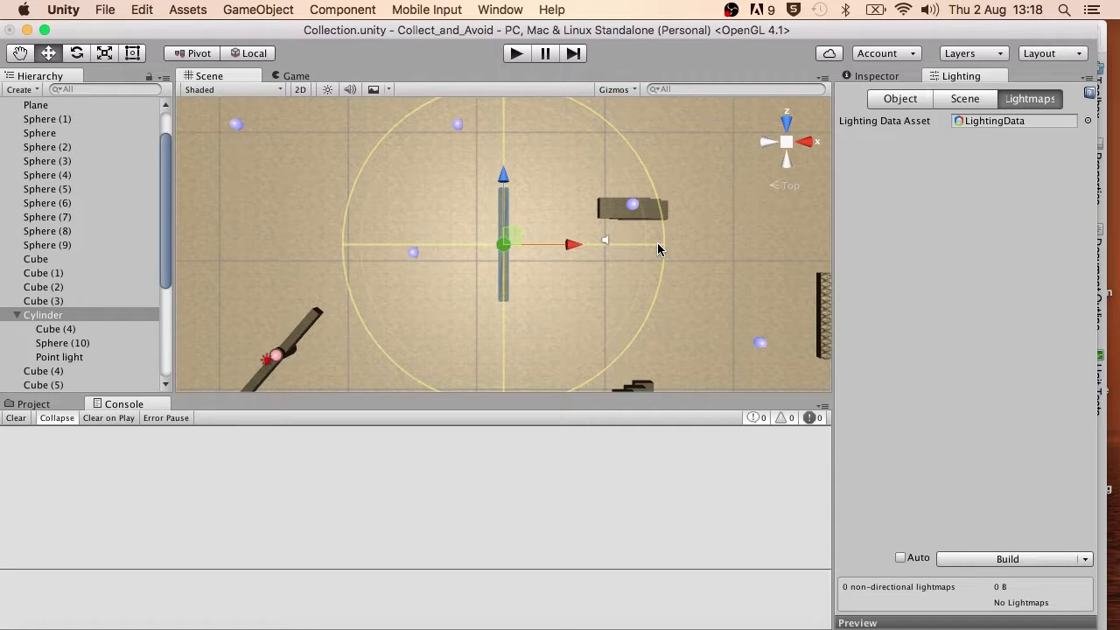
left_click(259, 10)
mouse_move(284, 67)
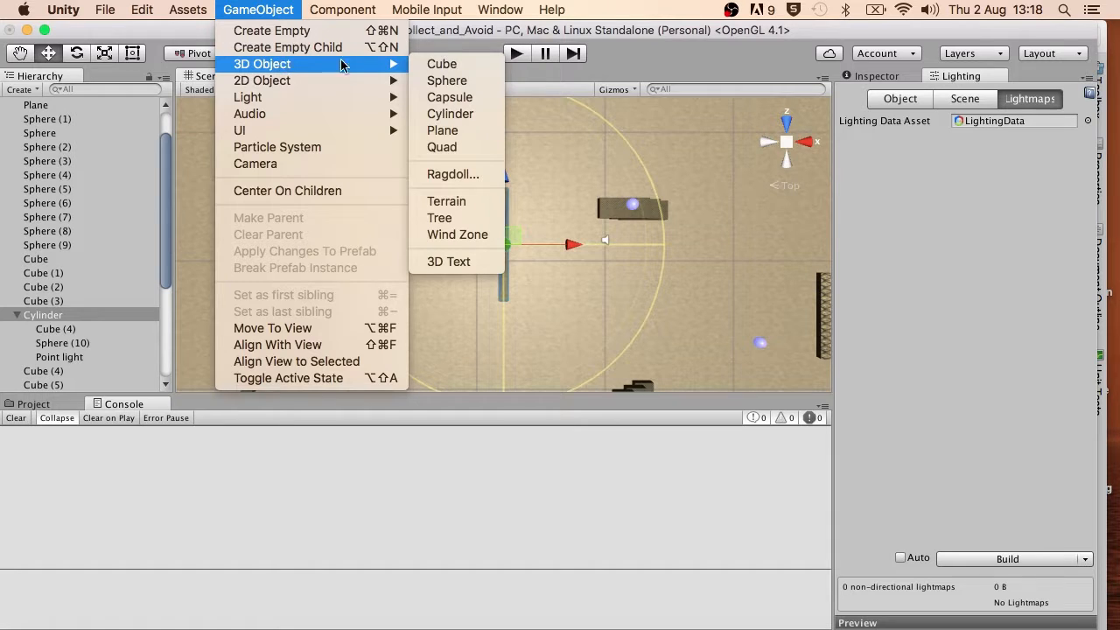
left_click(448, 81)
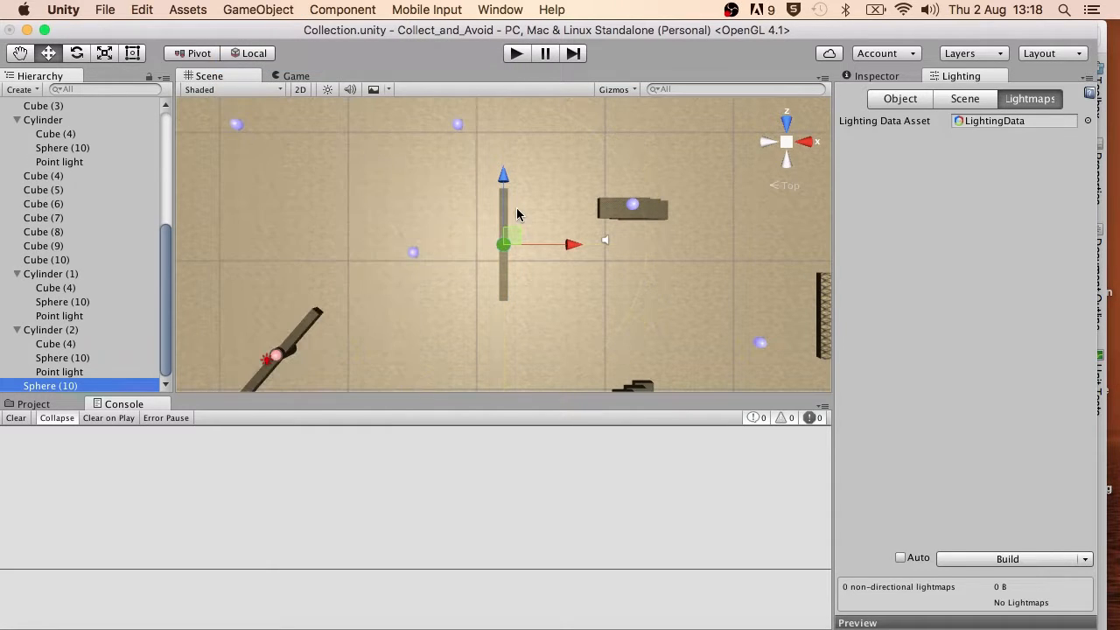
Move the new sphere along the obstacle's bar to one end and raise it to the bar's height
scroll(564, 260, "down", 5)
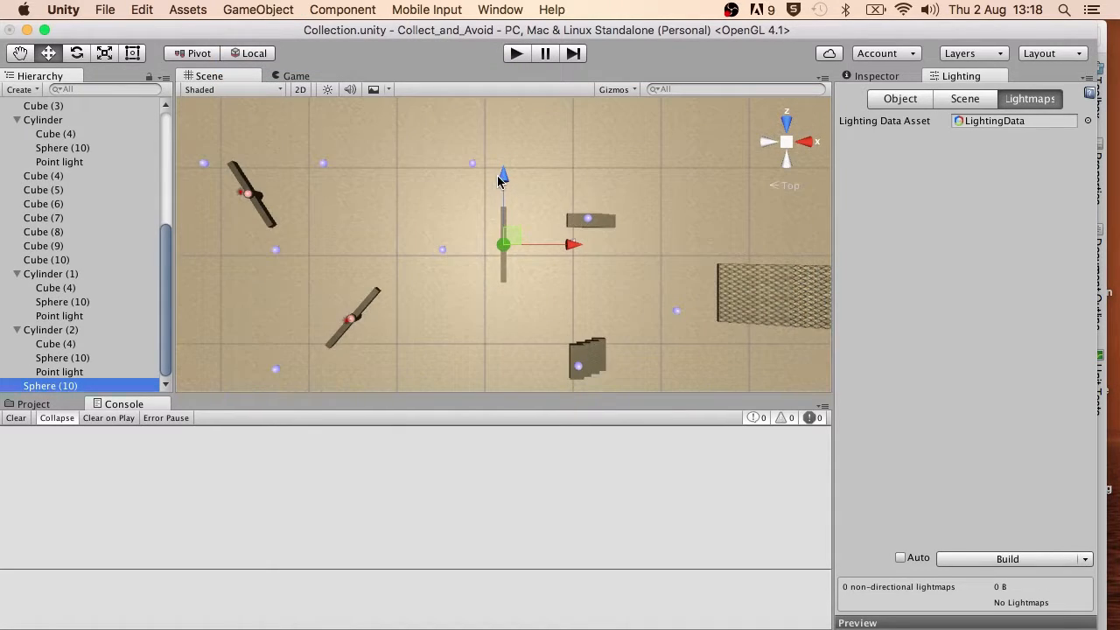
left_click_drag(497, 175, 508, 224)
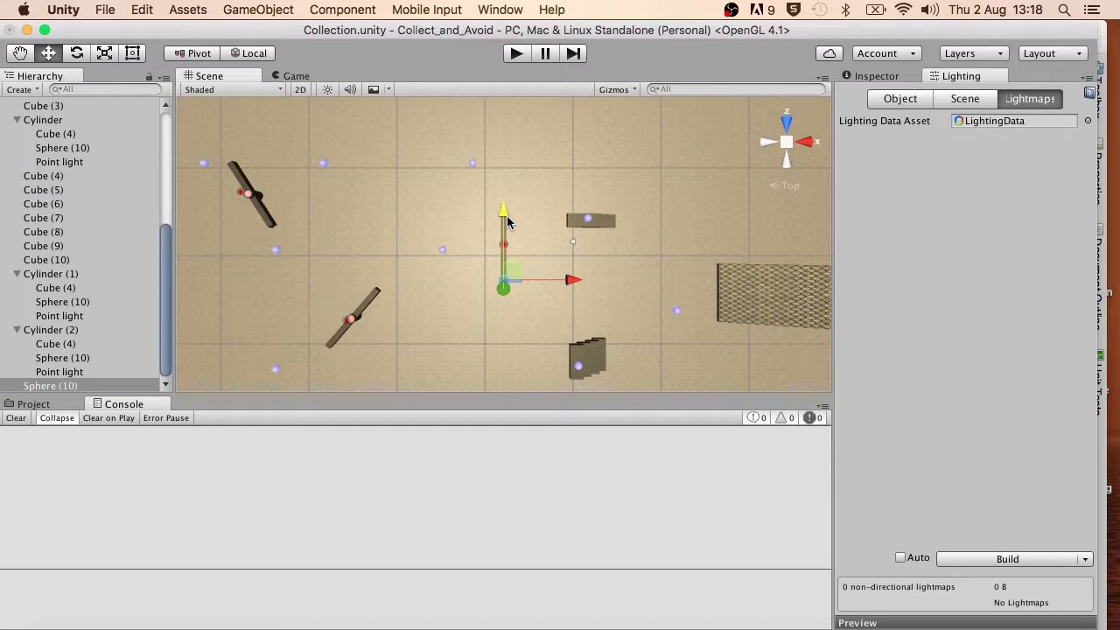
key("f")
left_click_drag(620, 263, 194, 7, "alt")
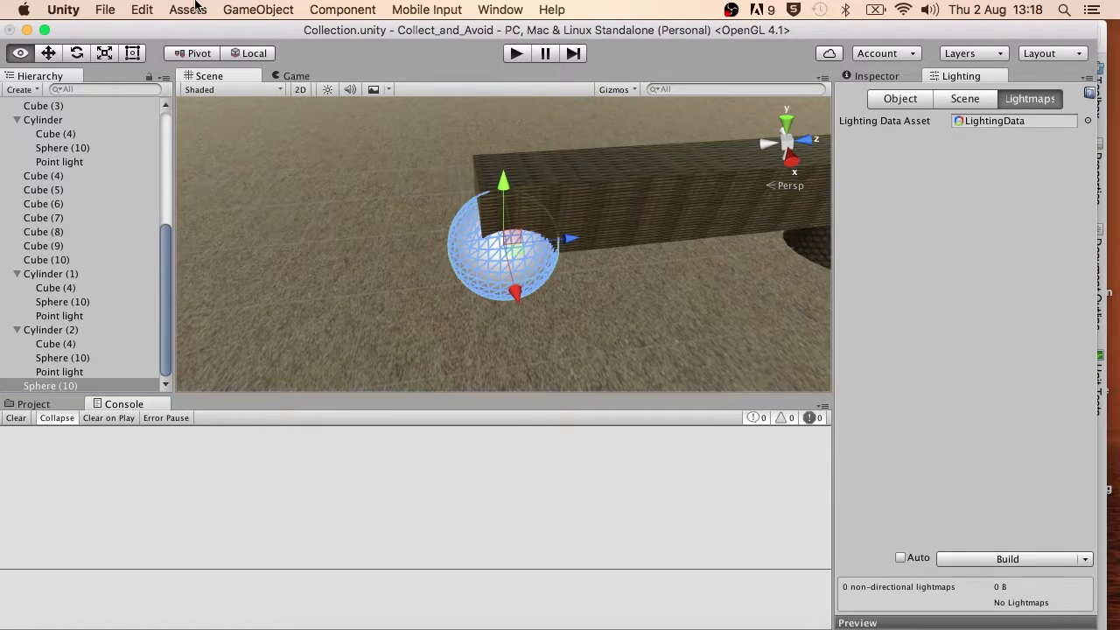
left_click_drag(511, 188, 516, 153)
Scale the sphere up uniformly to about 2.12 so it encloses the end of the bar
key("r")
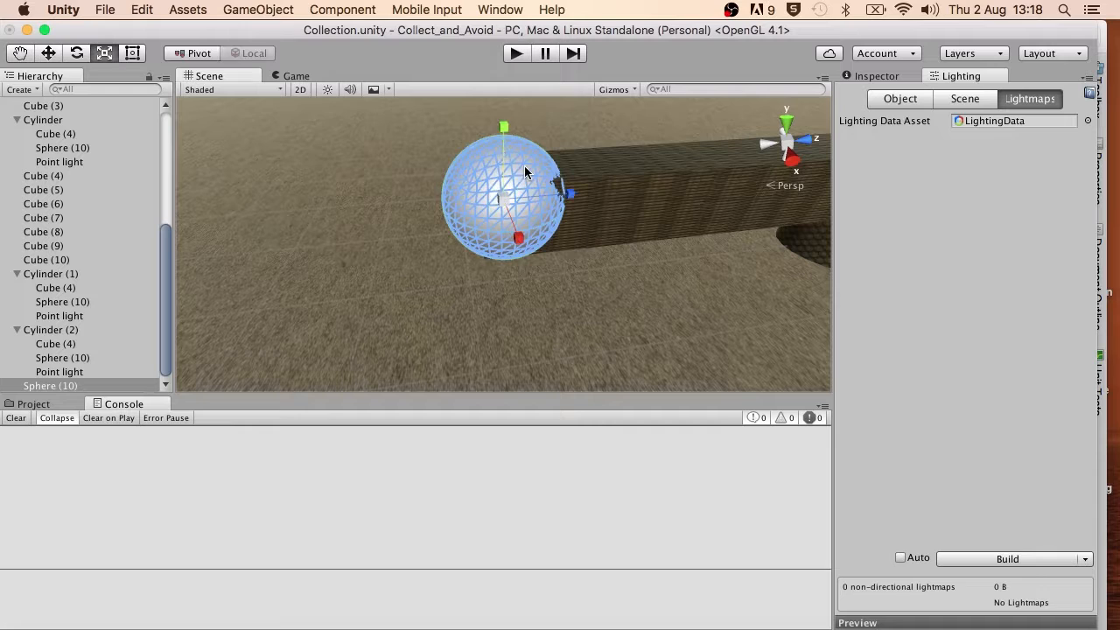
middle_click_drag(525, 172, 523, 243)
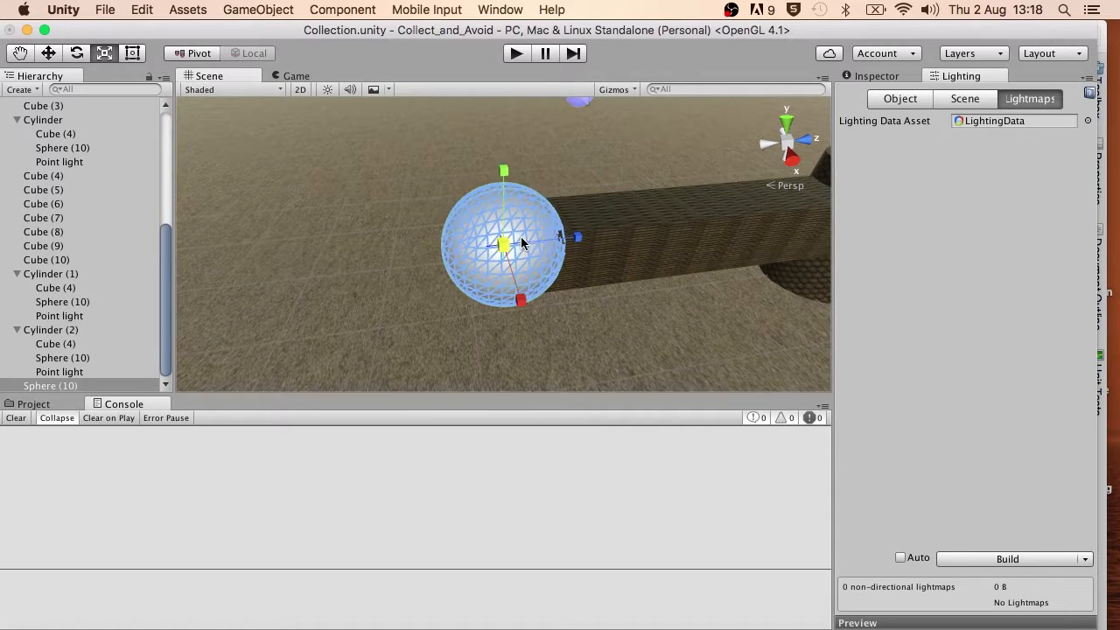
left_click_drag(521, 243, 604, 228)
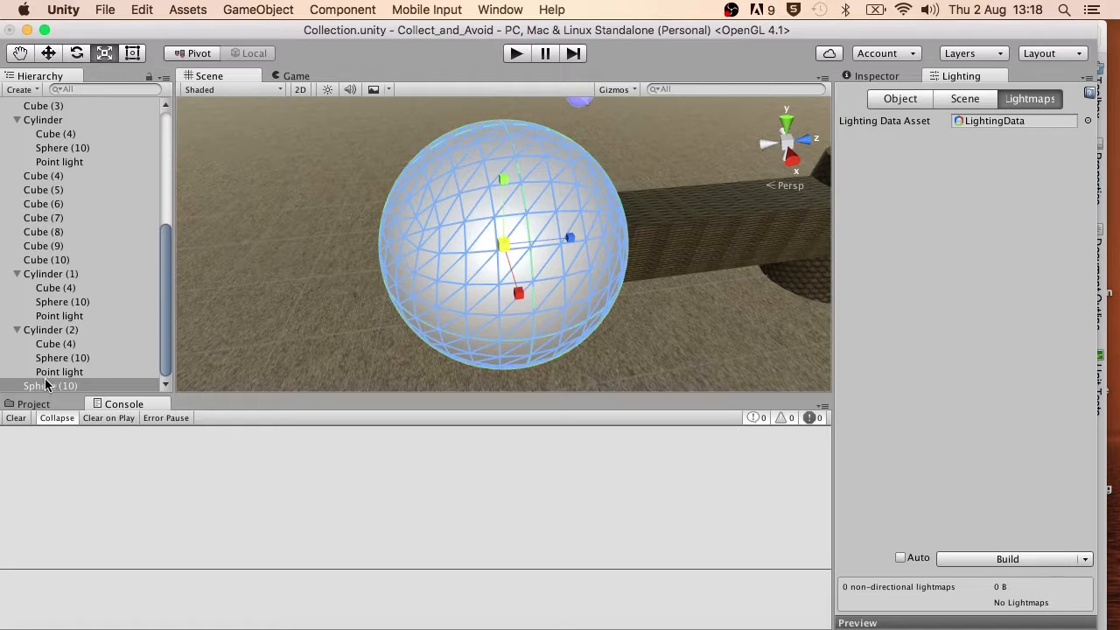
Make the new sphere a child of Cylinder and rename it killSphere
left_click_drag(42, 390, 51, 122)
left_click(64, 177)
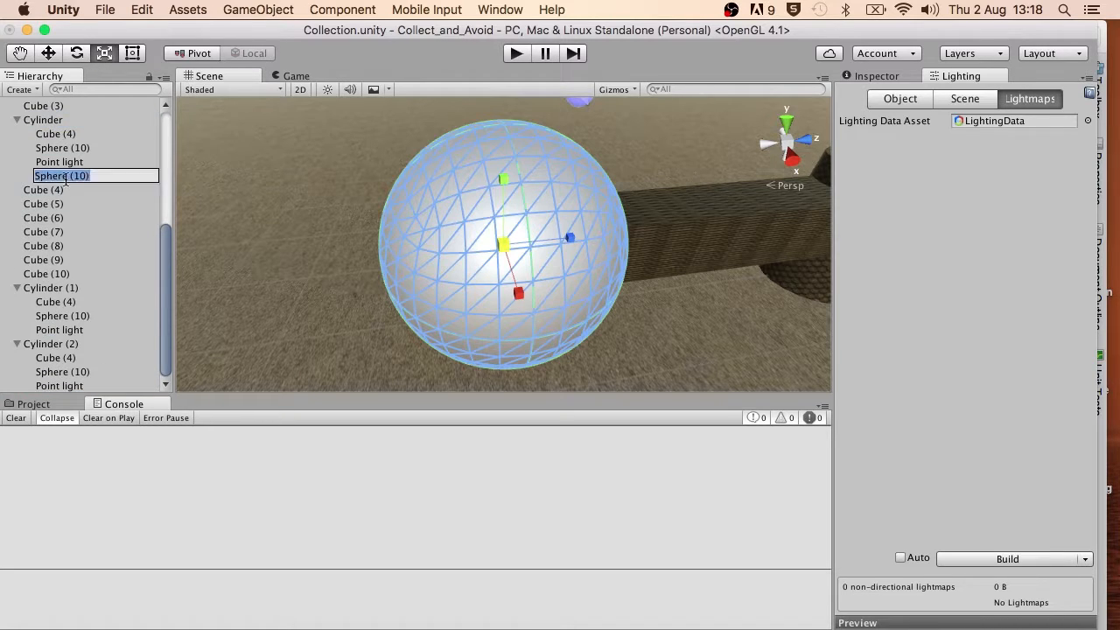
type("killSphere")
key("Return")
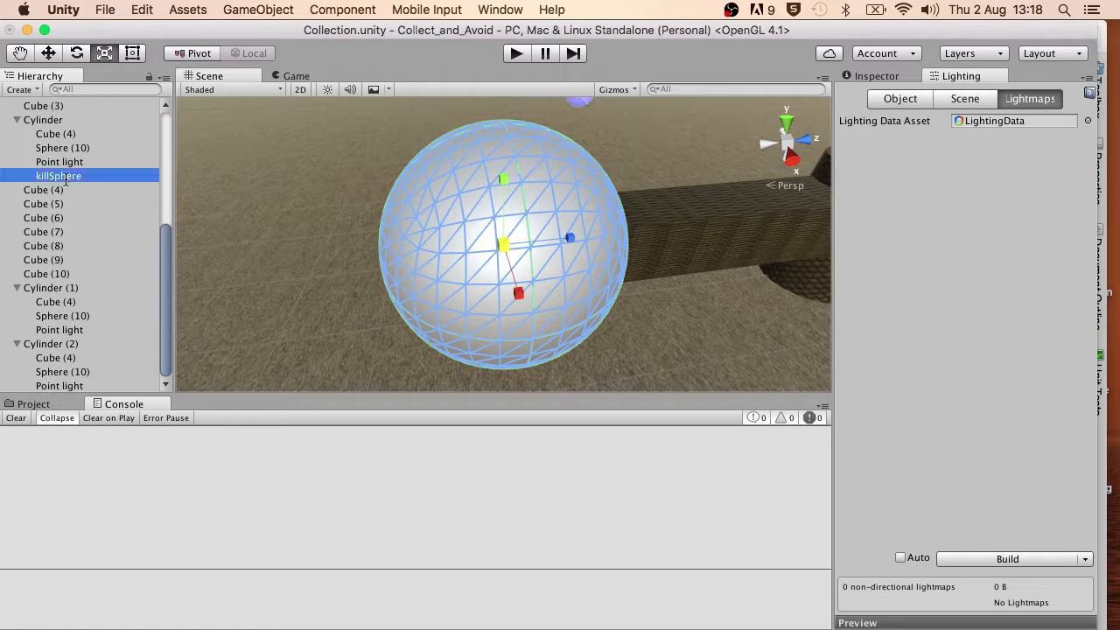
Turn off the Mesh Renderer of killSphere
left_click(70, 164)
left_click(67, 177)
left_click(884, 76)
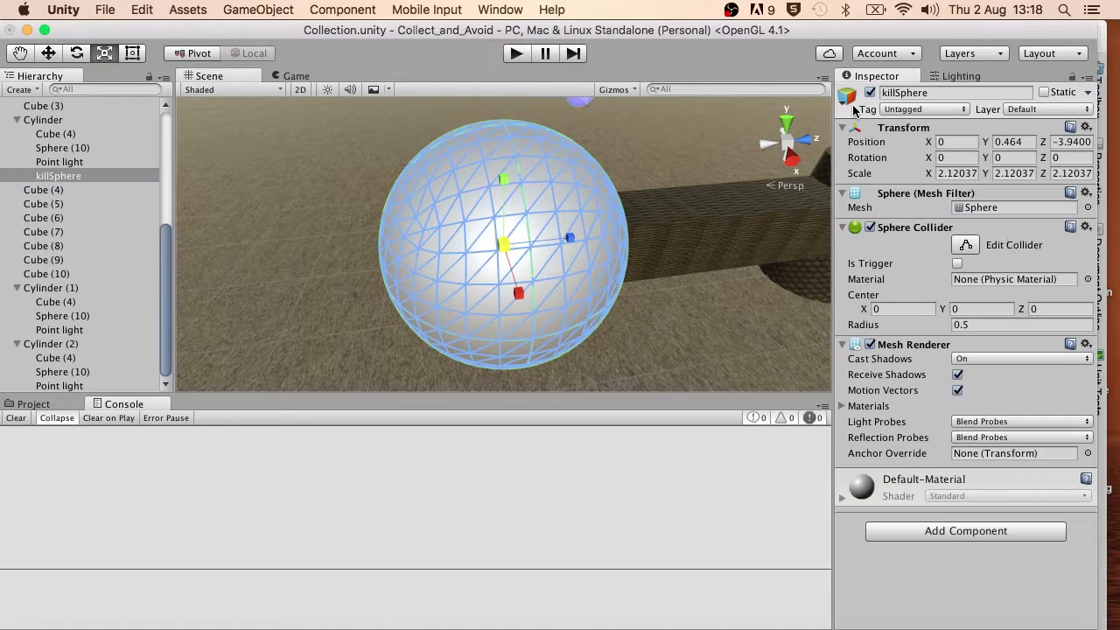
left_click(870, 345)
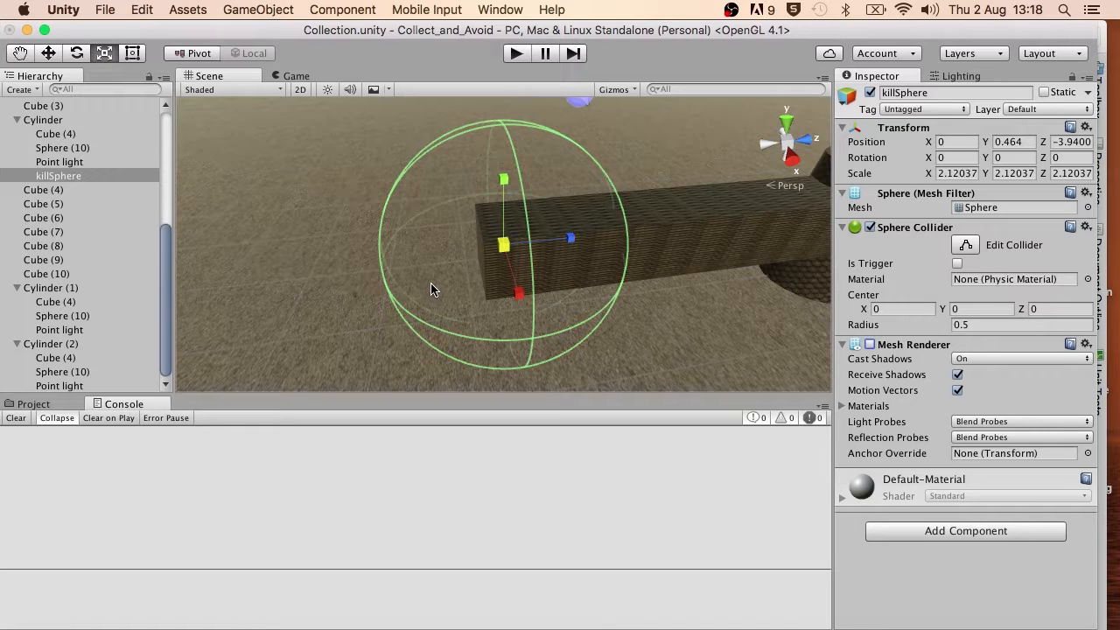
Attach killScript to killSphere and open the script in MonoDevelop for editing
scroll(678, 251, "down", 6)
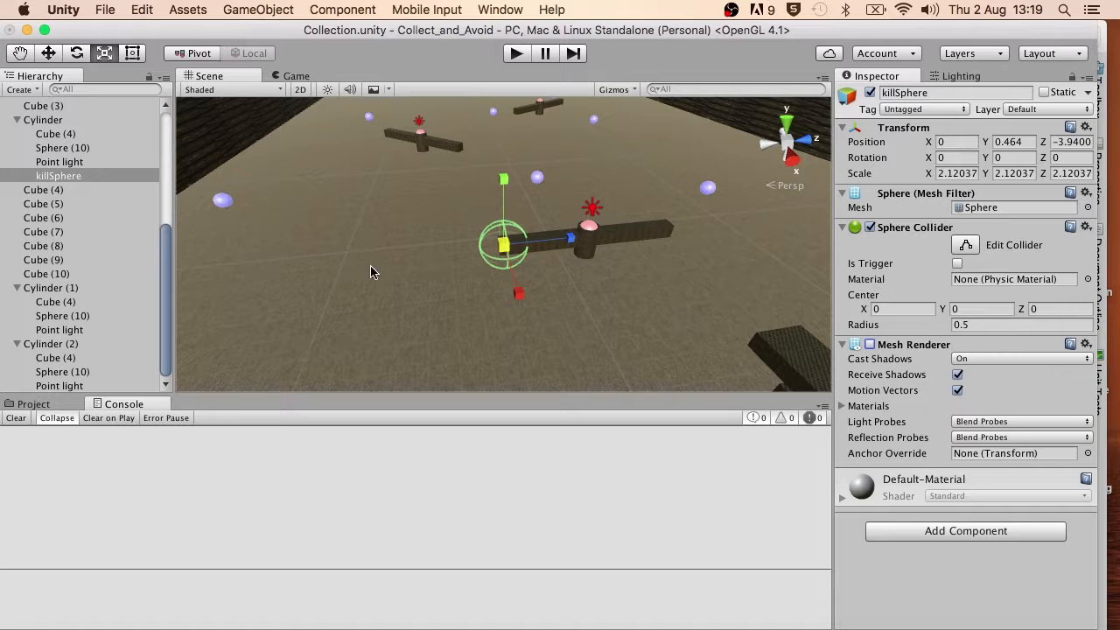
left_click(34, 404)
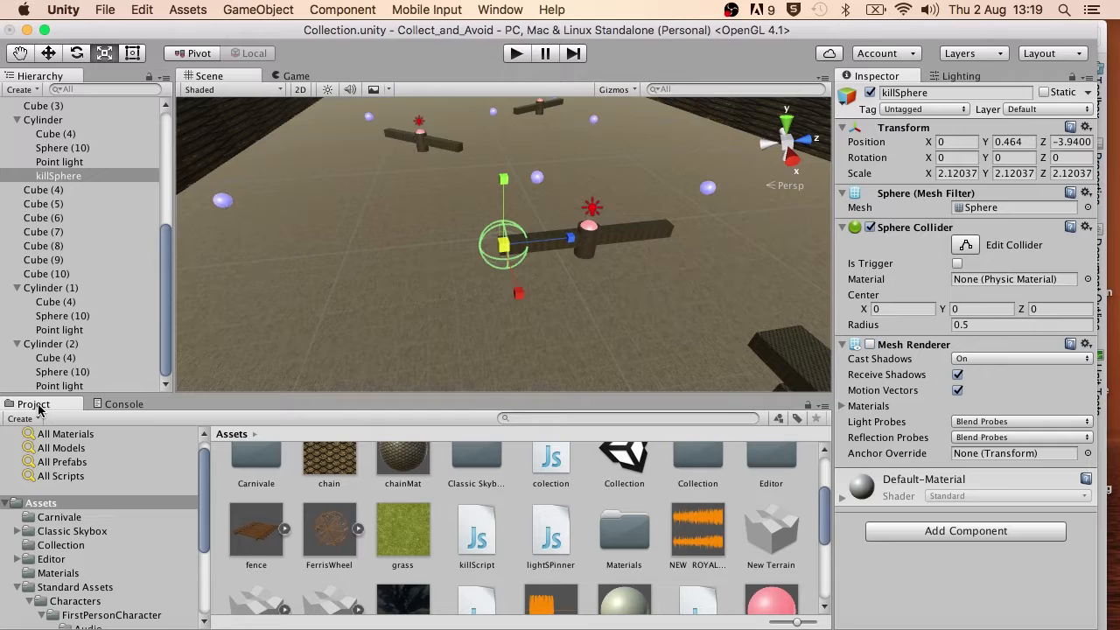
left_click_drag(477, 541, 930, 570)
left_click(482, 541)
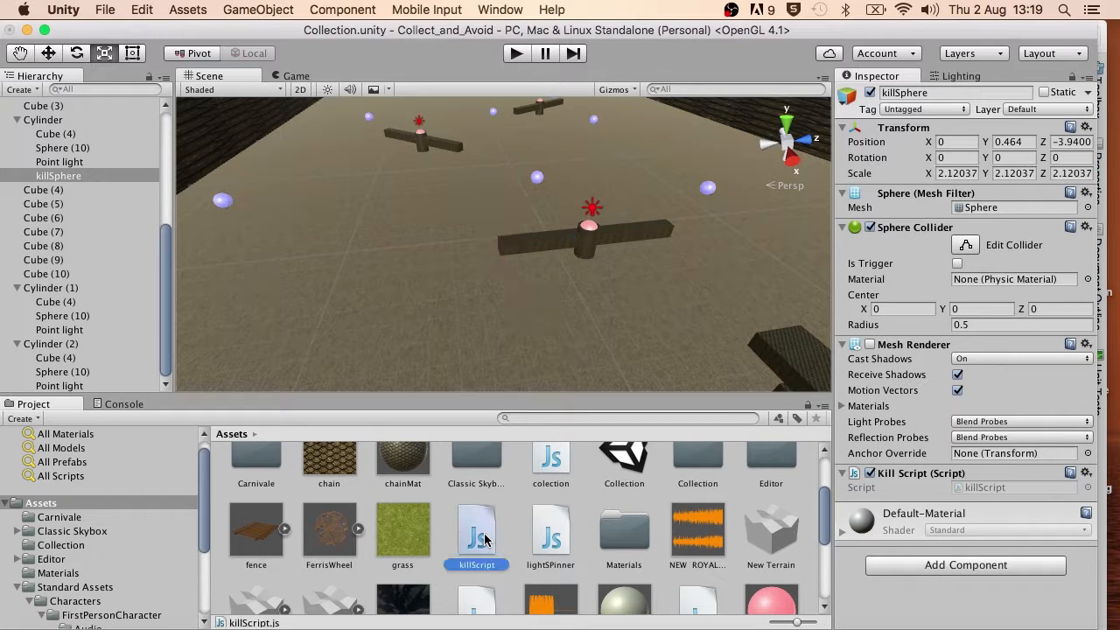
double_click(480, 540)
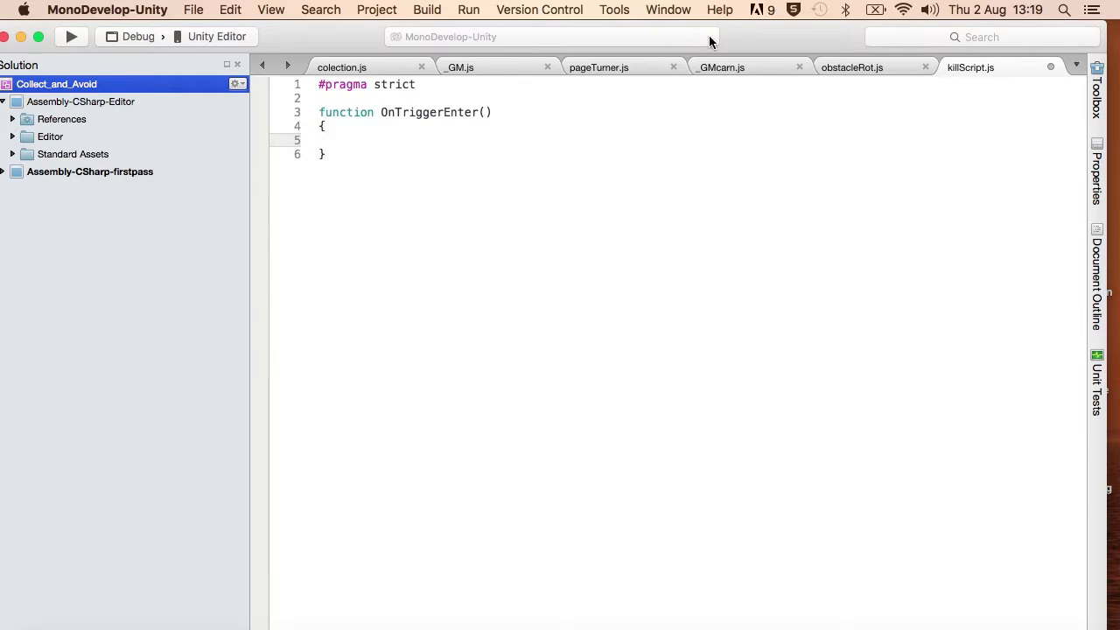
Return to Unity and make killSphere's Sphere Collider a trigger
left_click_drag(709, 35, 774, 628)
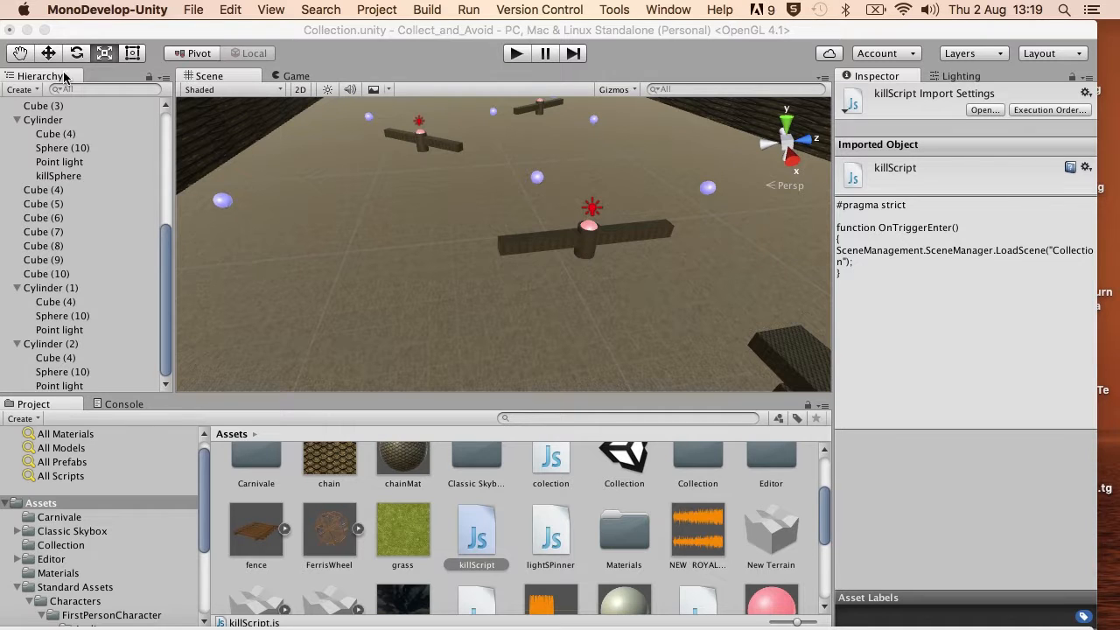
left_click(59, 179)
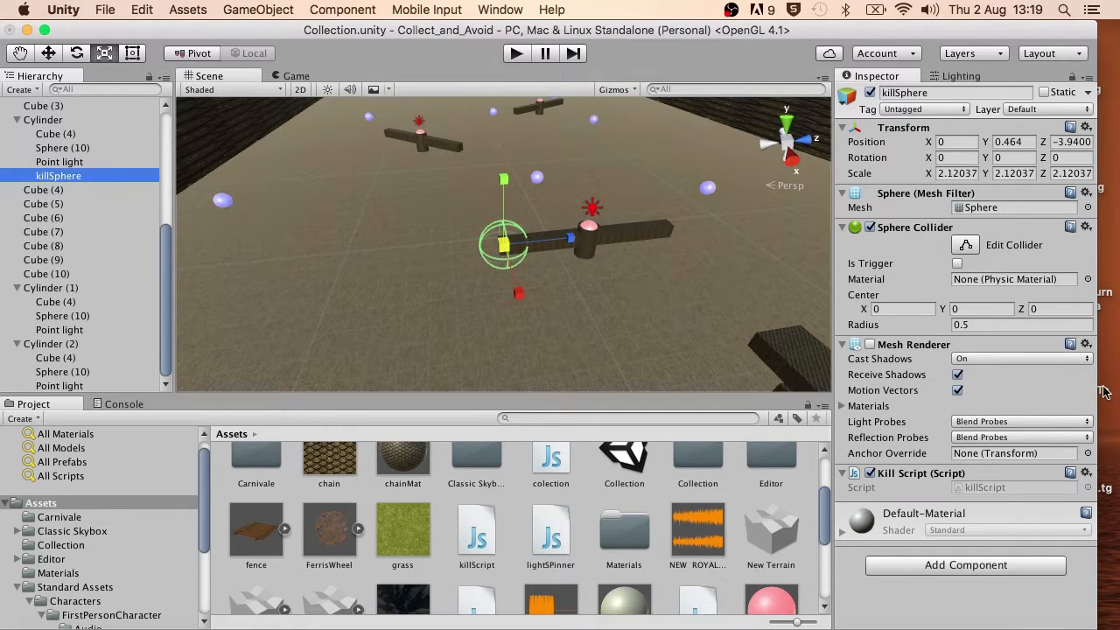
left_click(957, 263)
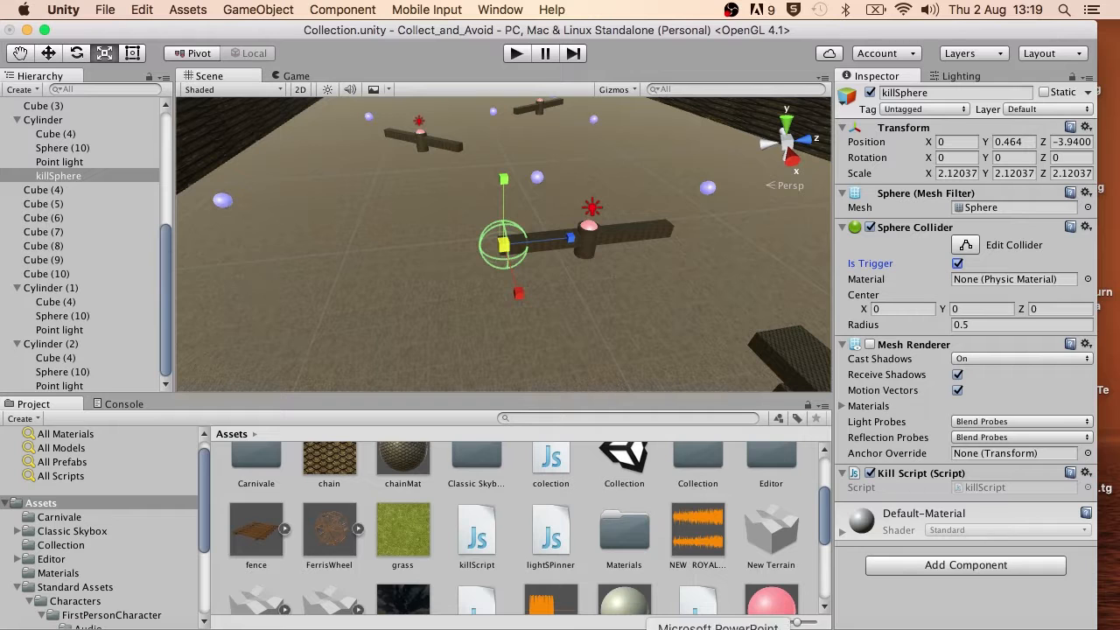
In MonoDevelop, write SceneManagement.SceneManager.LoadScene("Collection"); inside killScript's OnTriggerEnter function
left_click(606, 626)
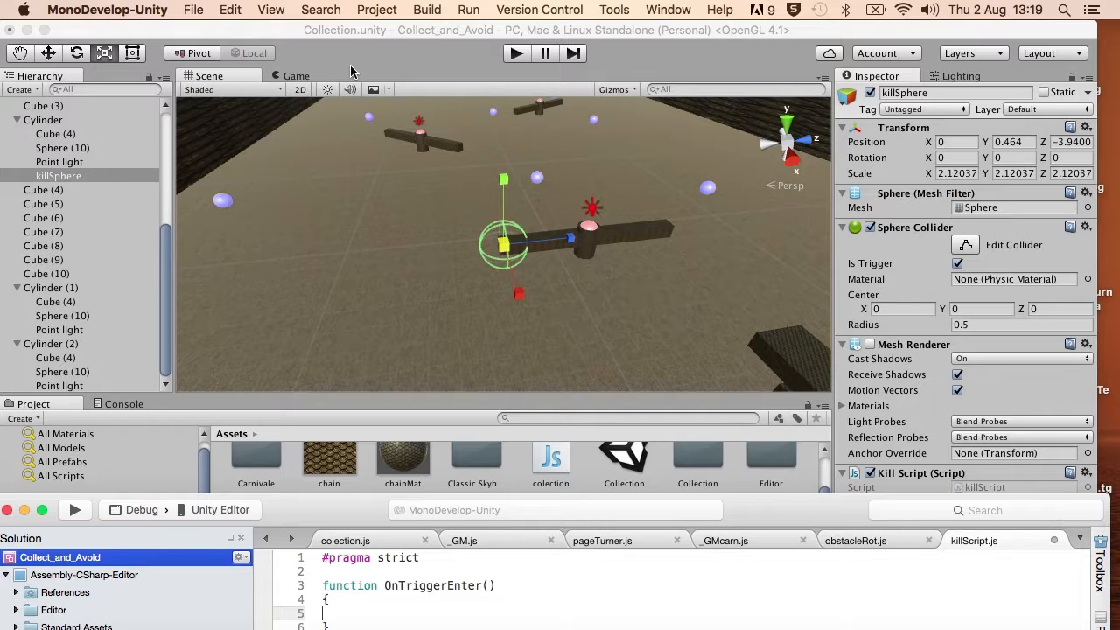
left_click_drag(847, 496, 846, 22)
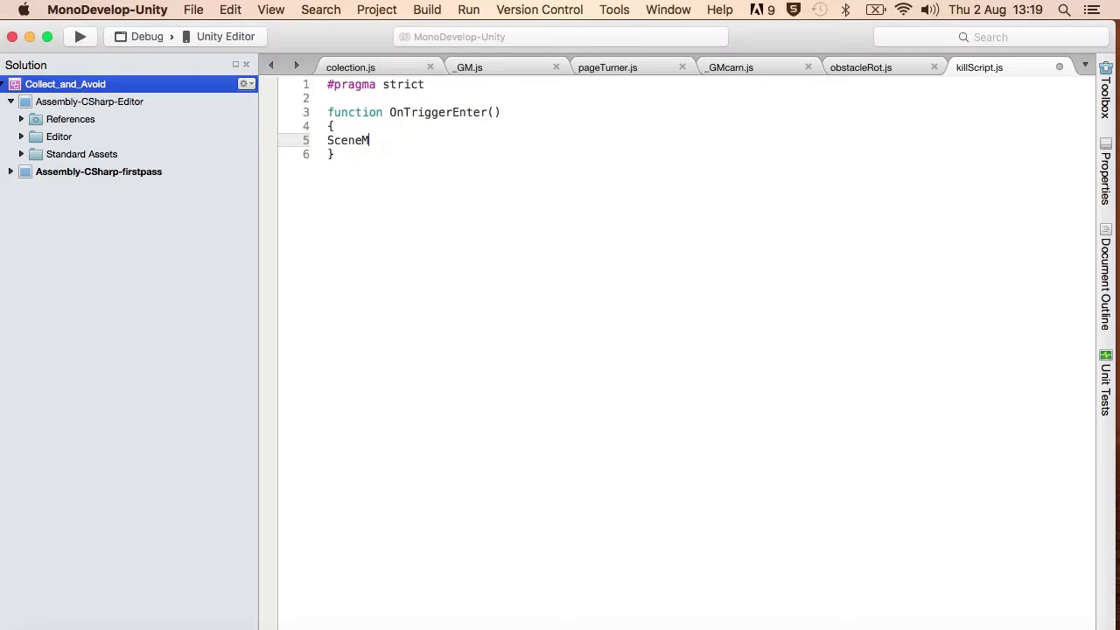
type("a")
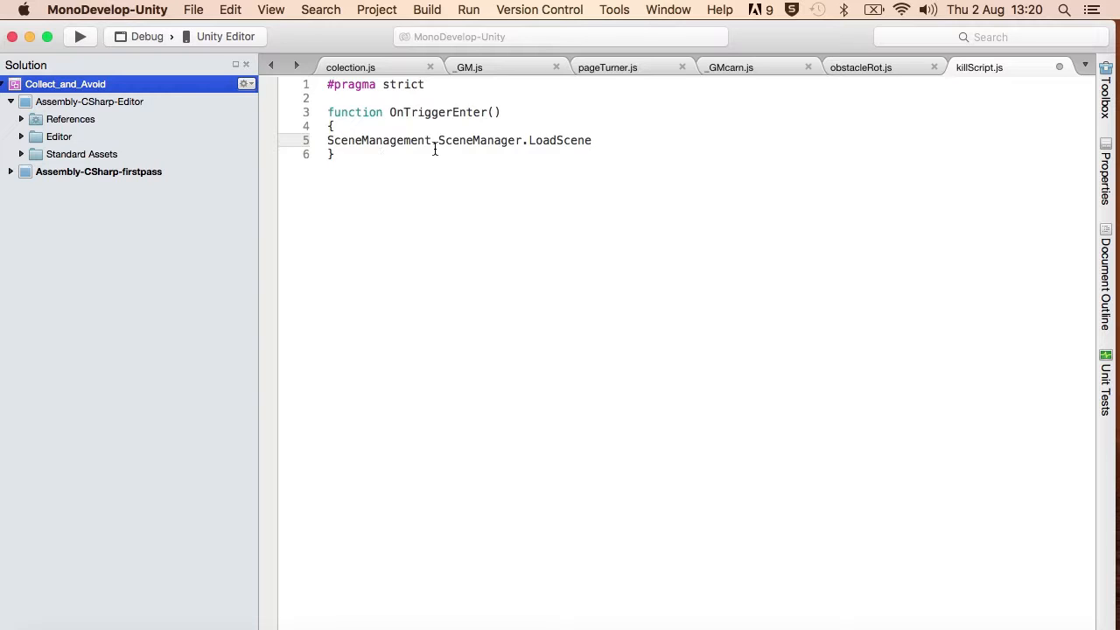
type("()")
left_click_drag(797, 32, 837, 7)
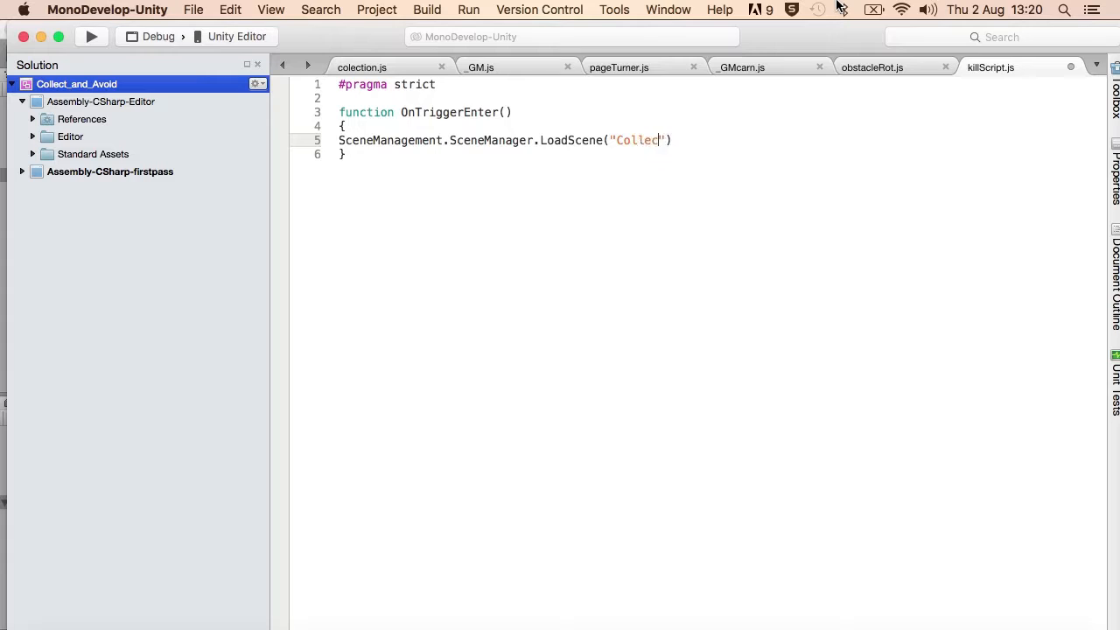
type("tion")
key("Right")
key("Right")
type(";")
Switch to Unity and play-test the Collection scene by walking forward toward the rotating obstacles
left_click(569, 626)
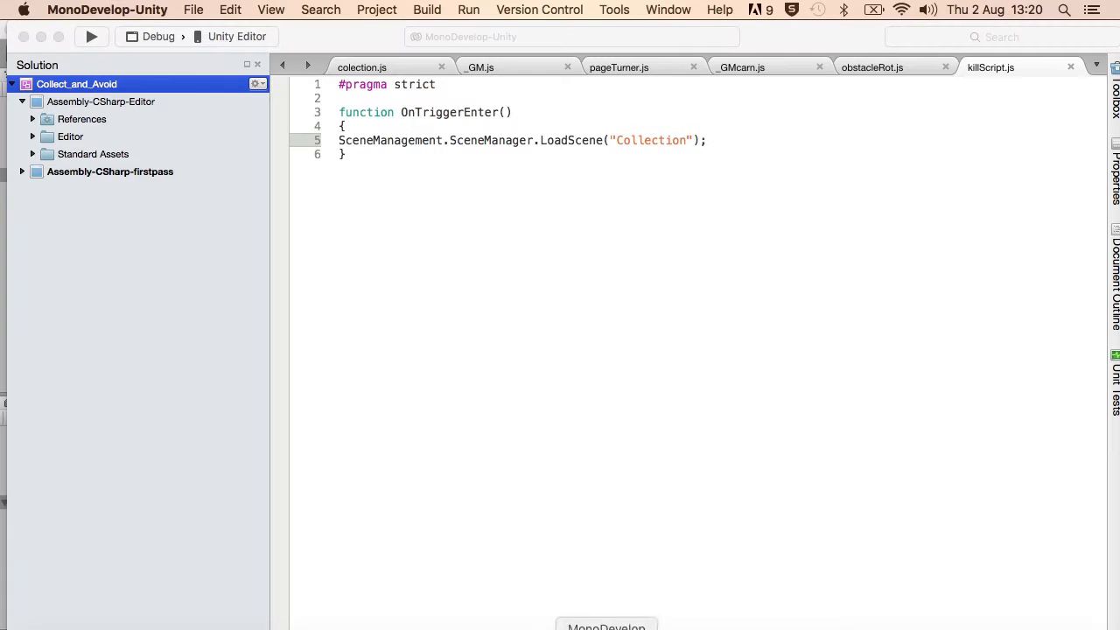
key("w")
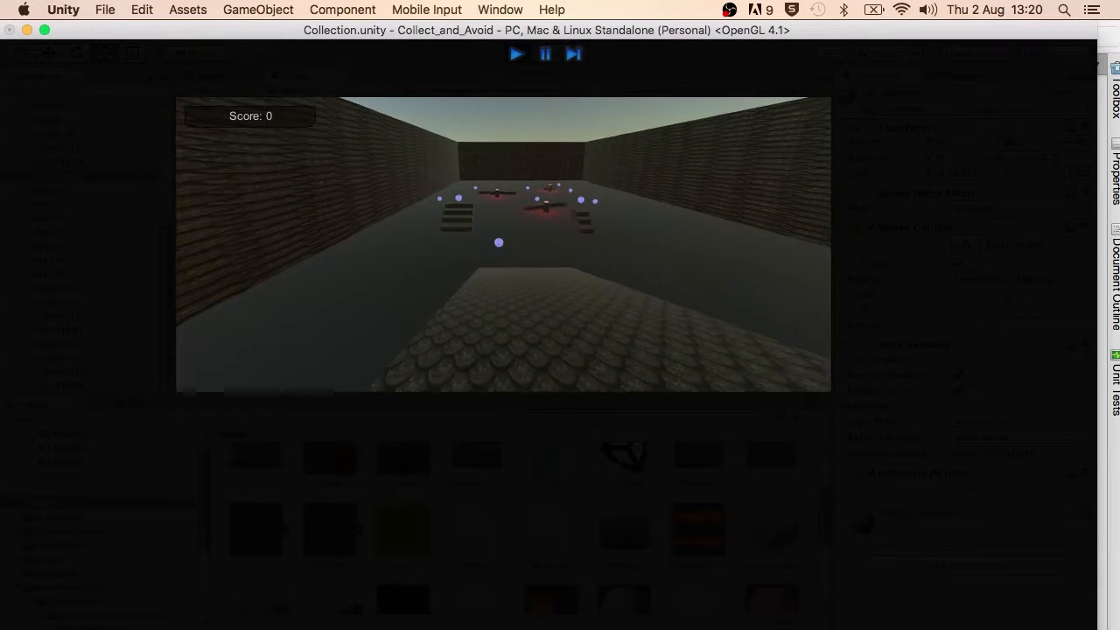
key("w")
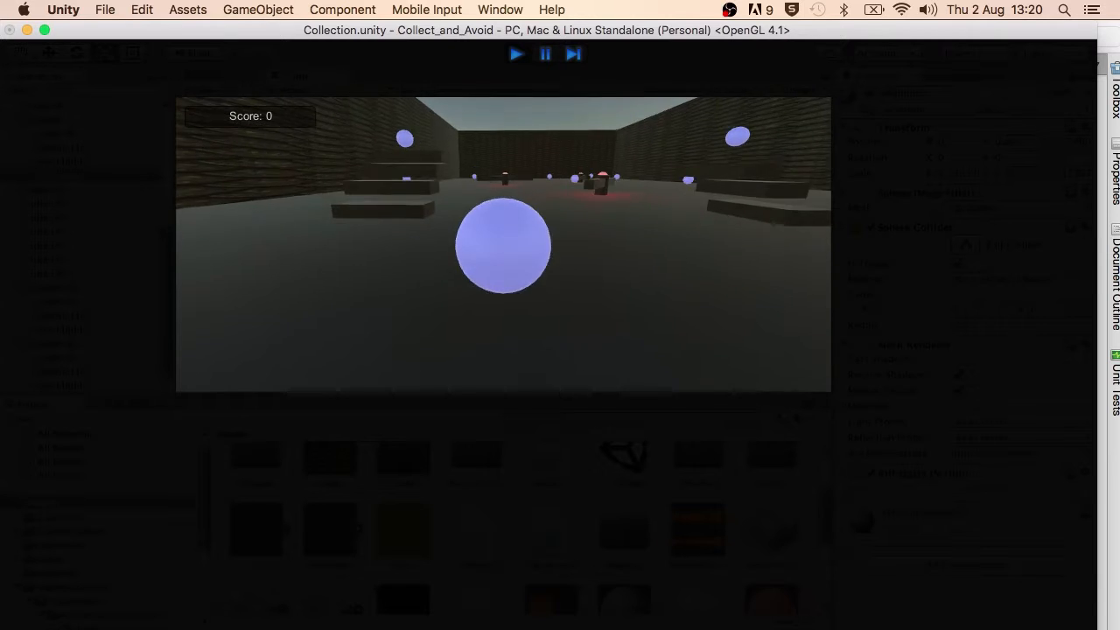
key("w")
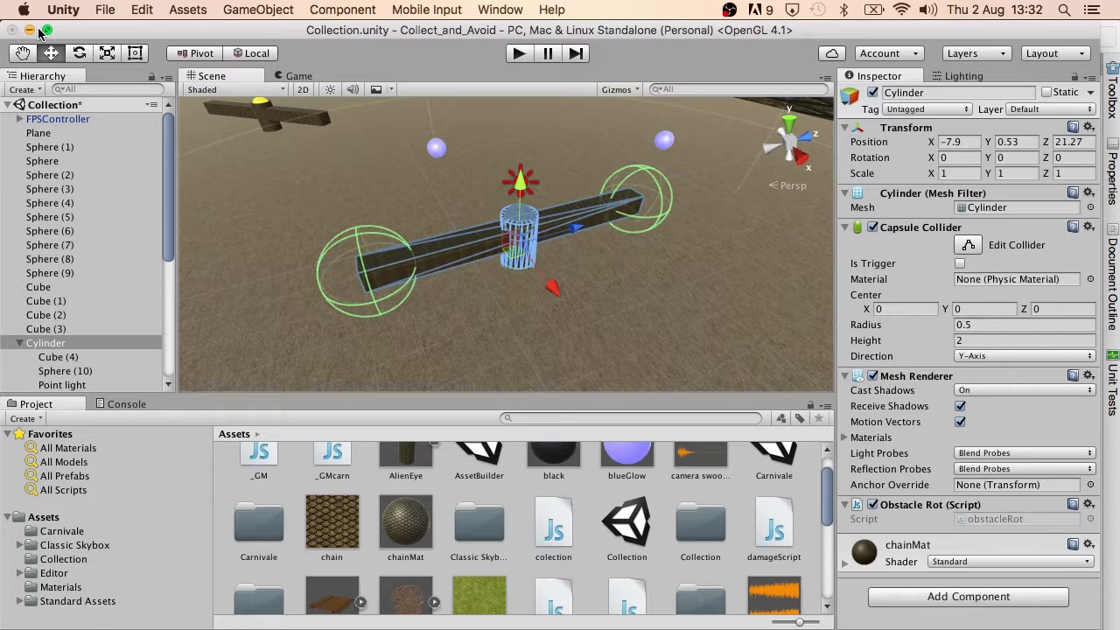
Add the Collection scene to Scenes In Build in the Build Settings, and test the game by walking forward
left_click(104, 11)
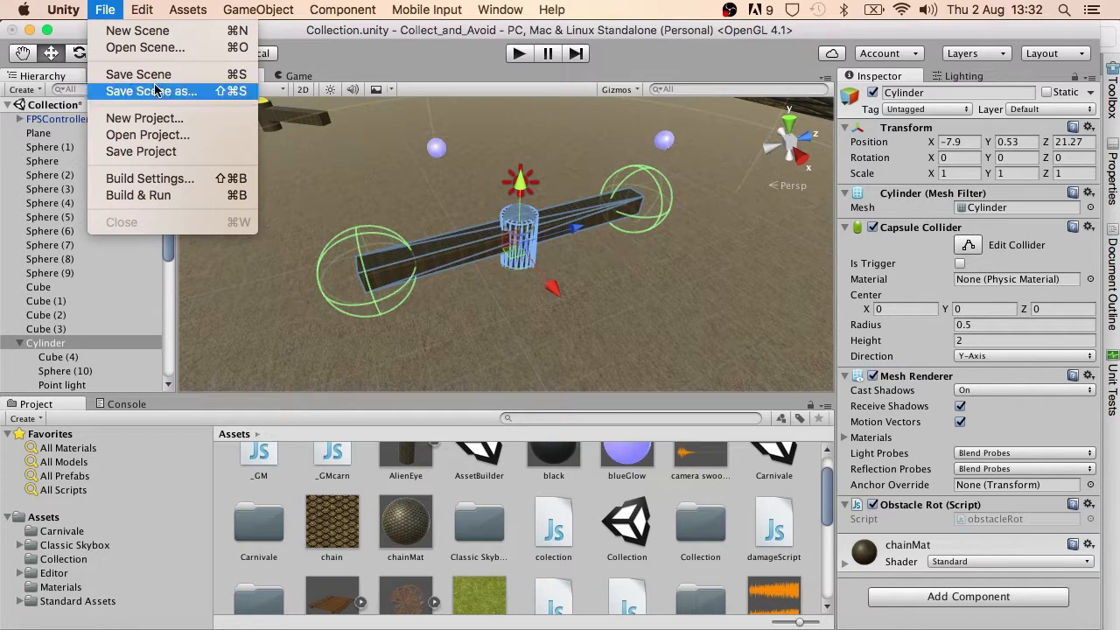
left_click(134, 180)
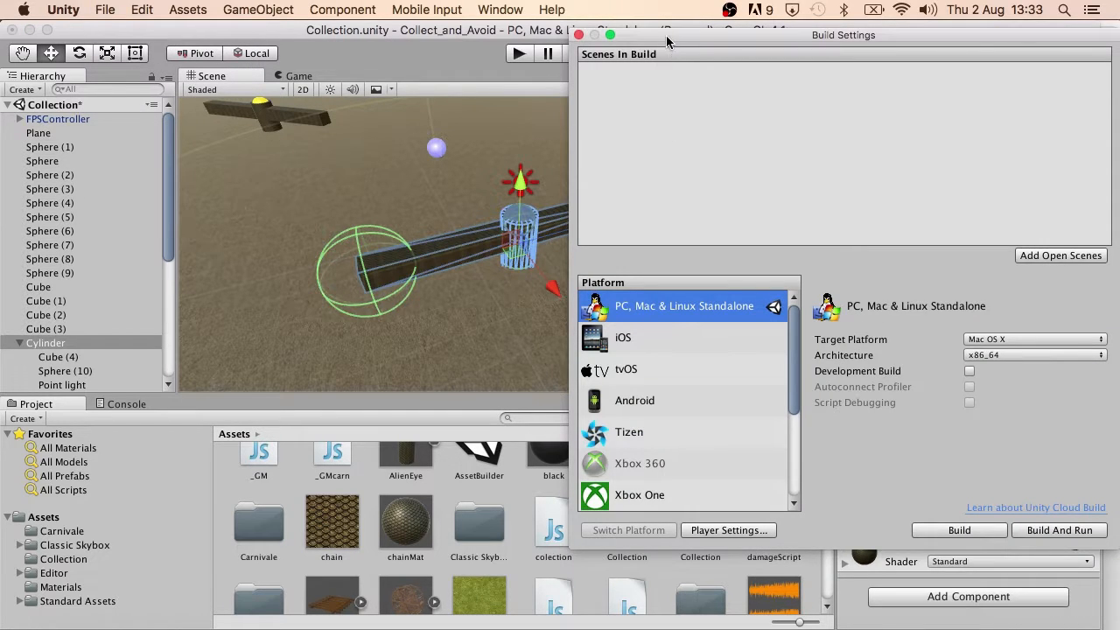
left_click_drag(671, 37, 855, 80)
left_click_drag(627, 525, 890, 183)
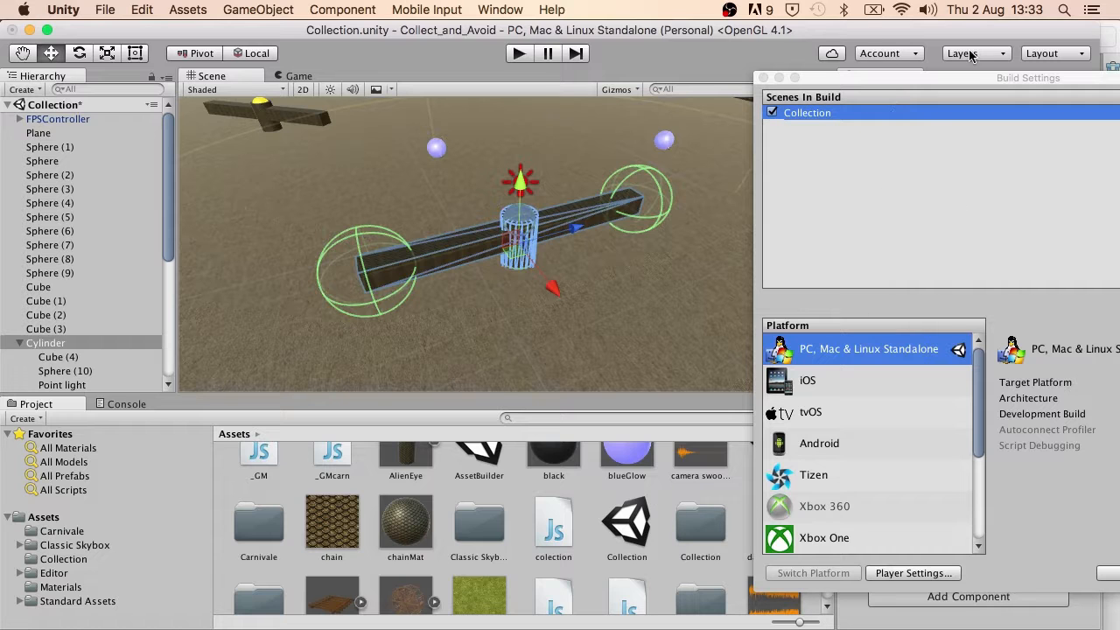
left_click_drag(976, 72, 623, 36)
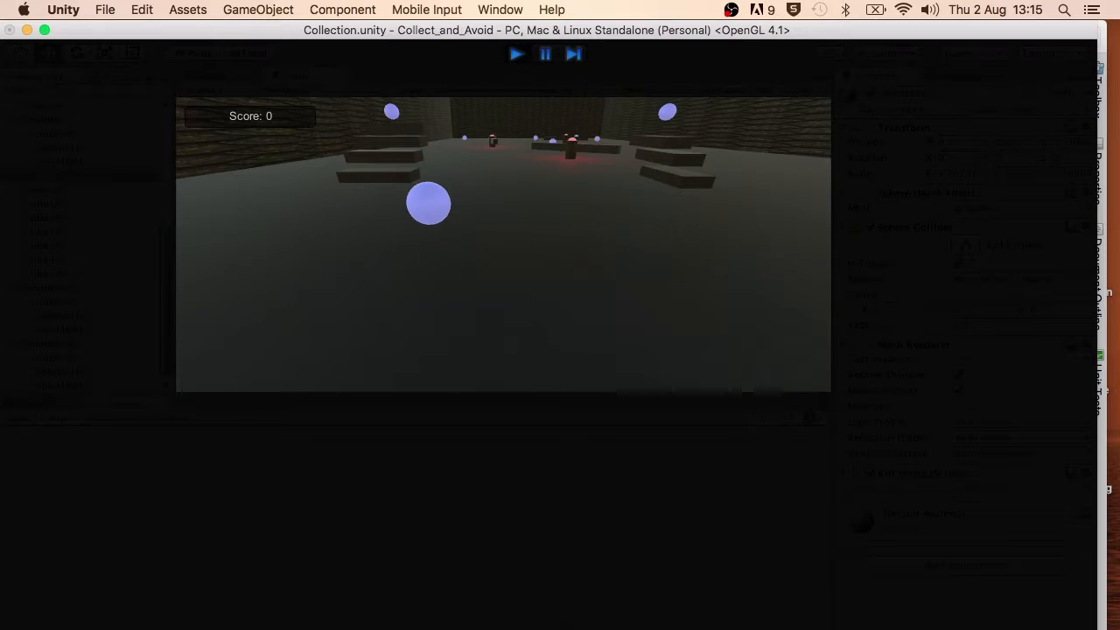
key("w")
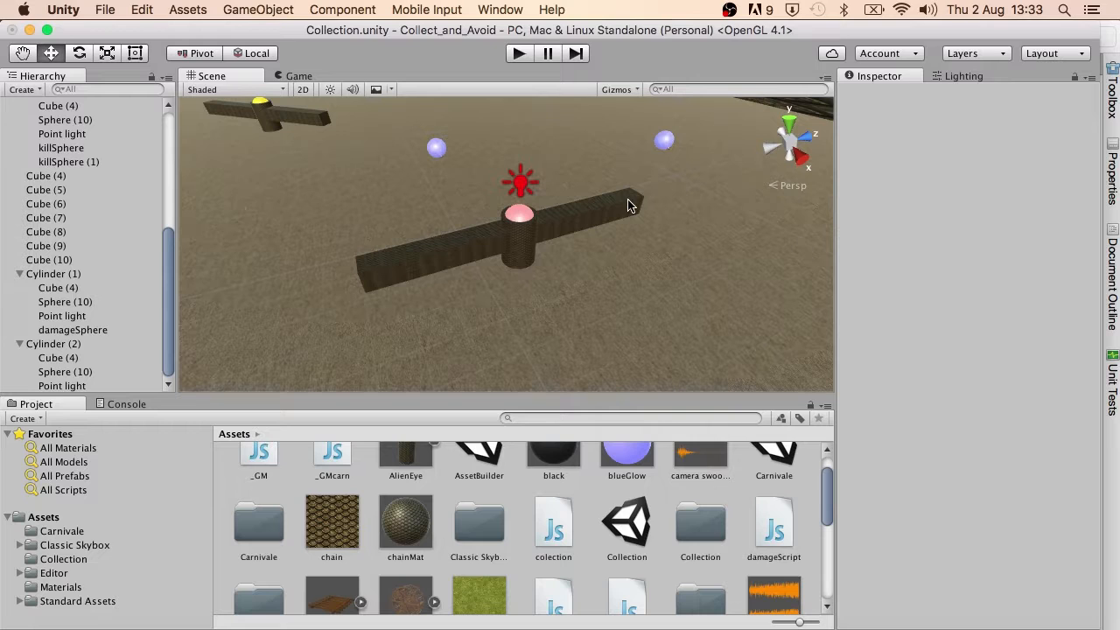
Build the scene's lightmaps manually from the Lighting settings with Auto baking turned off
left_click(954, 77)
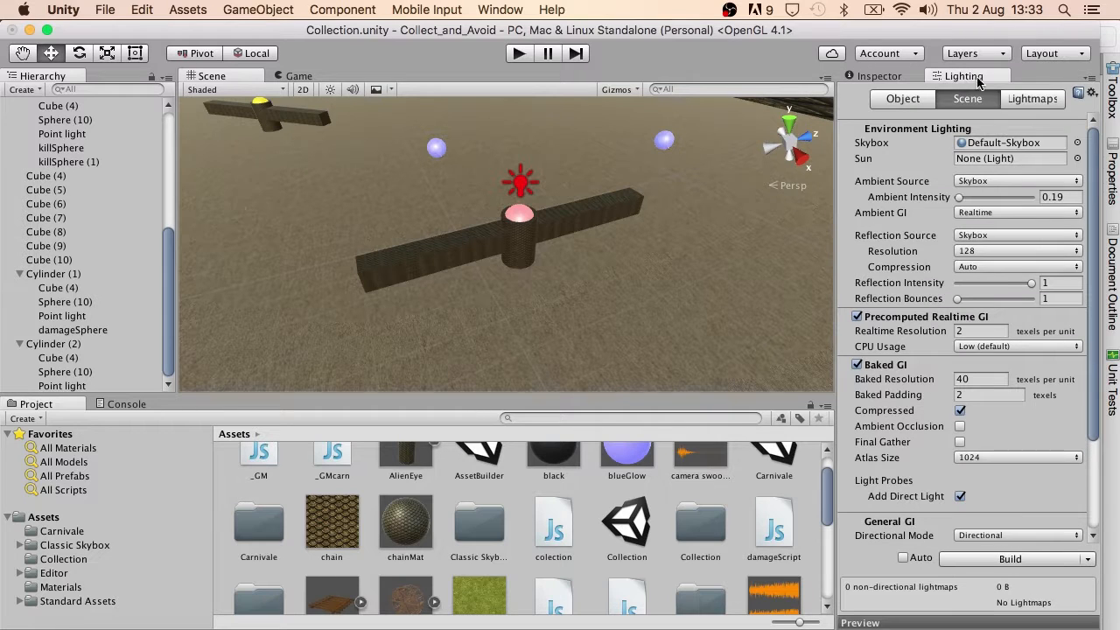
left_click(1032, 100)
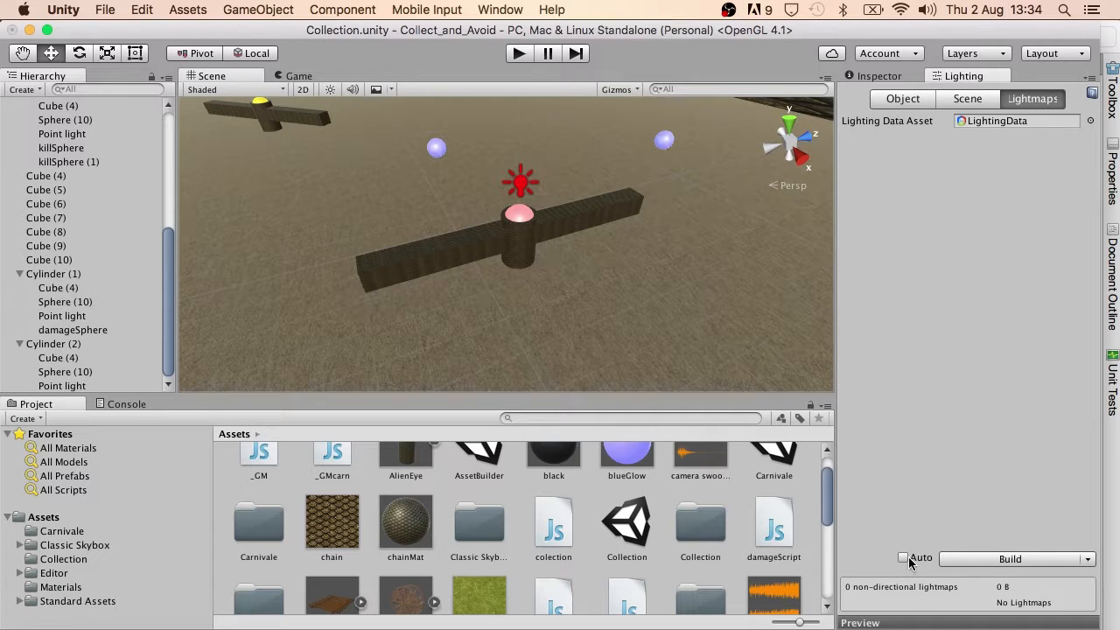
left_click(903, 558)
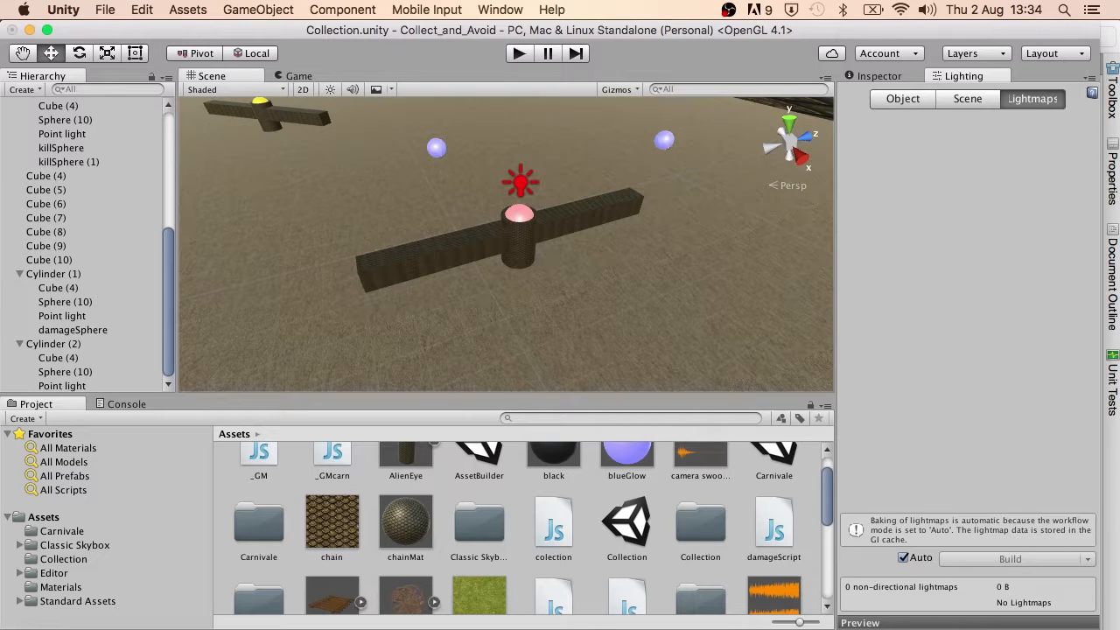
left_click(903, 558)
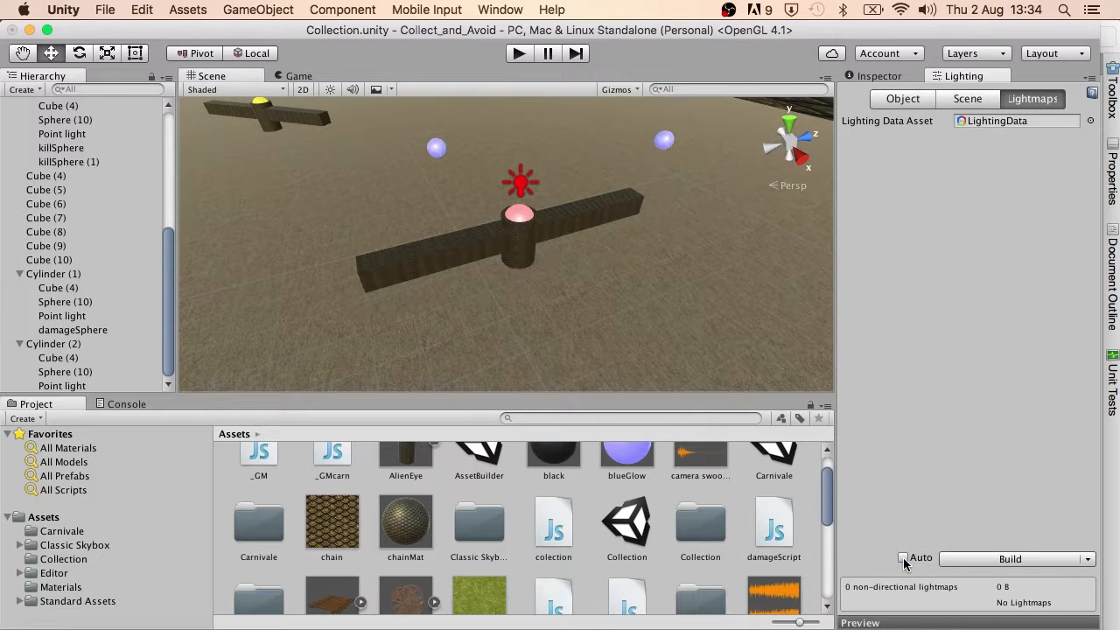
left_click(1011, 560)
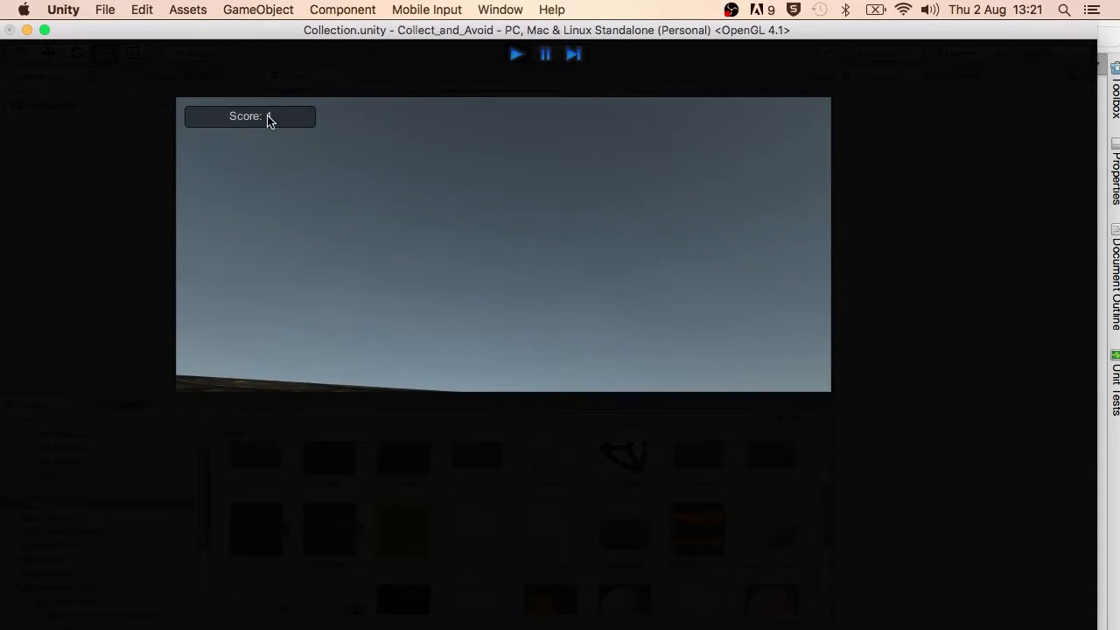
Stop the play test, then in MonoDevelop close pageTurner.js and _GMcarn.js and show _GM.js
left_click(516, 54)
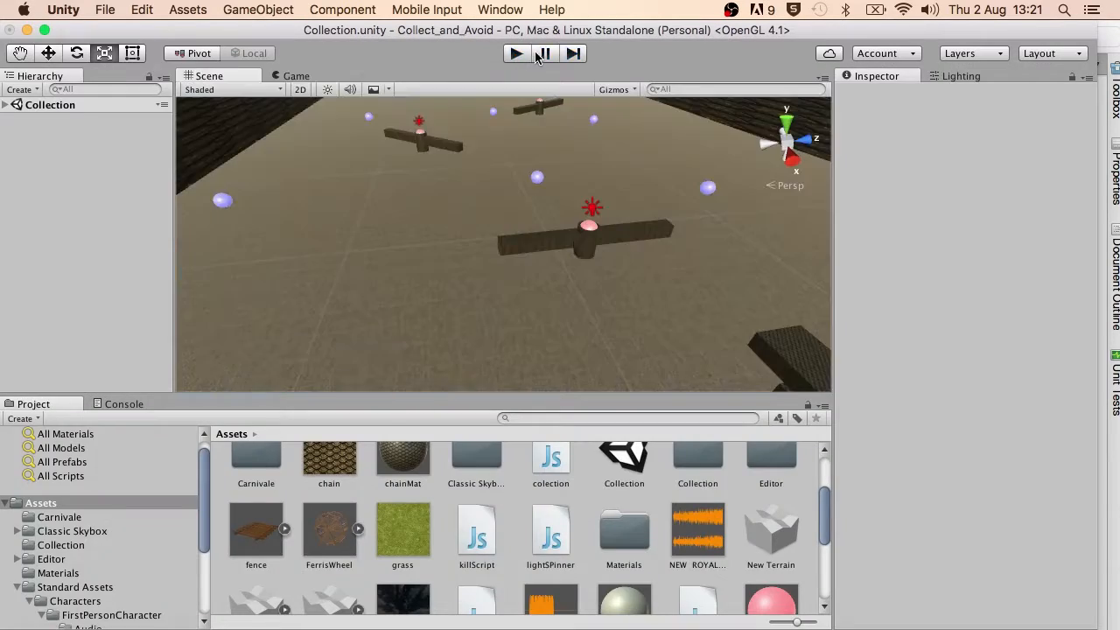
left_click(606, 626)
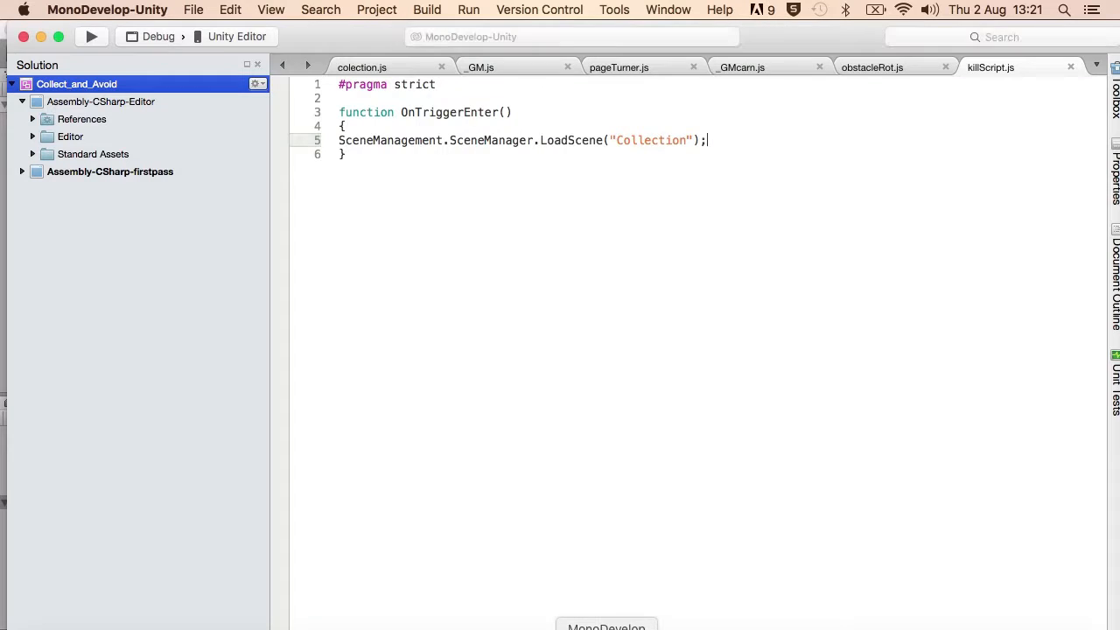
left_click(692, 67)
left_click(693, 67)
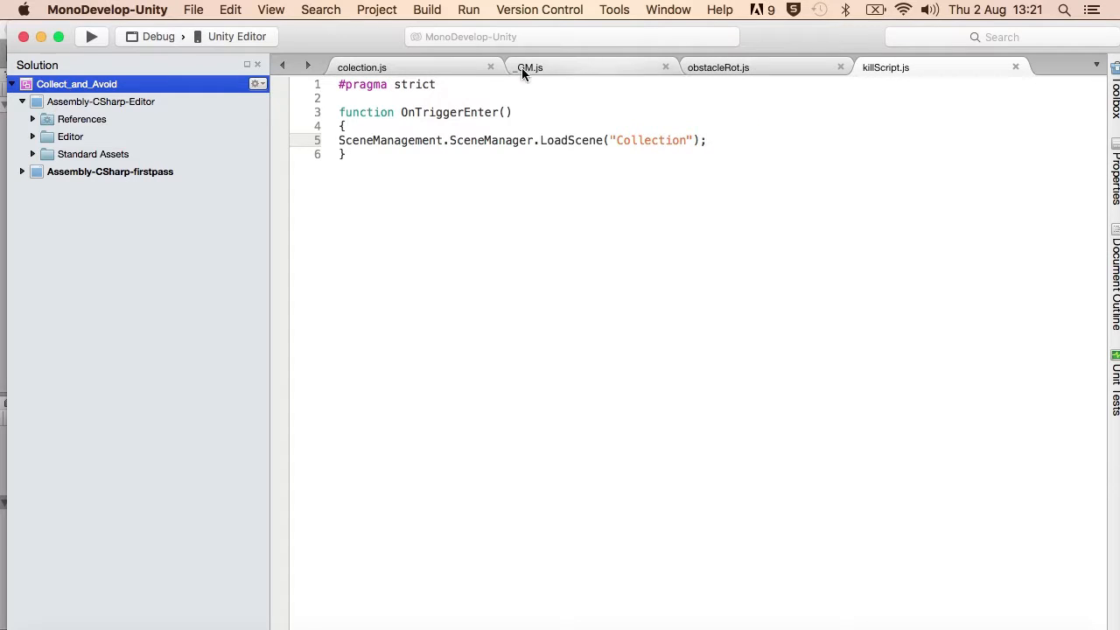
left_click(558, 66)
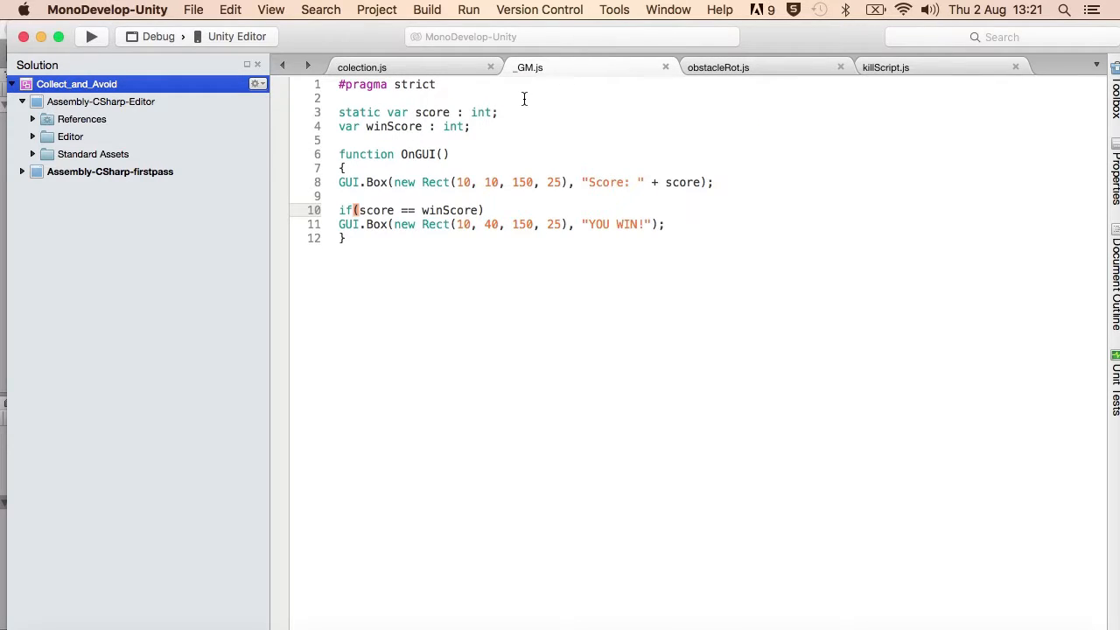
Add a Start() function containing score = 0; below the variables in _GM.js and save the script
left_click(523, 128)
key("Return")
key("Return")
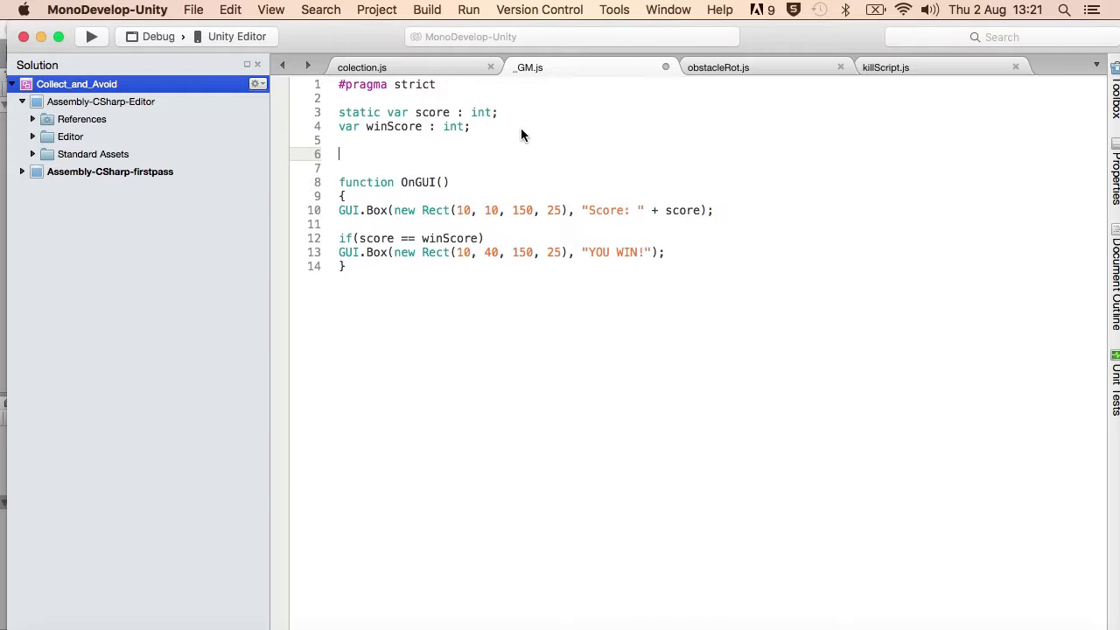
type("function Start()")
key("Return")
type("{")
key("Return")
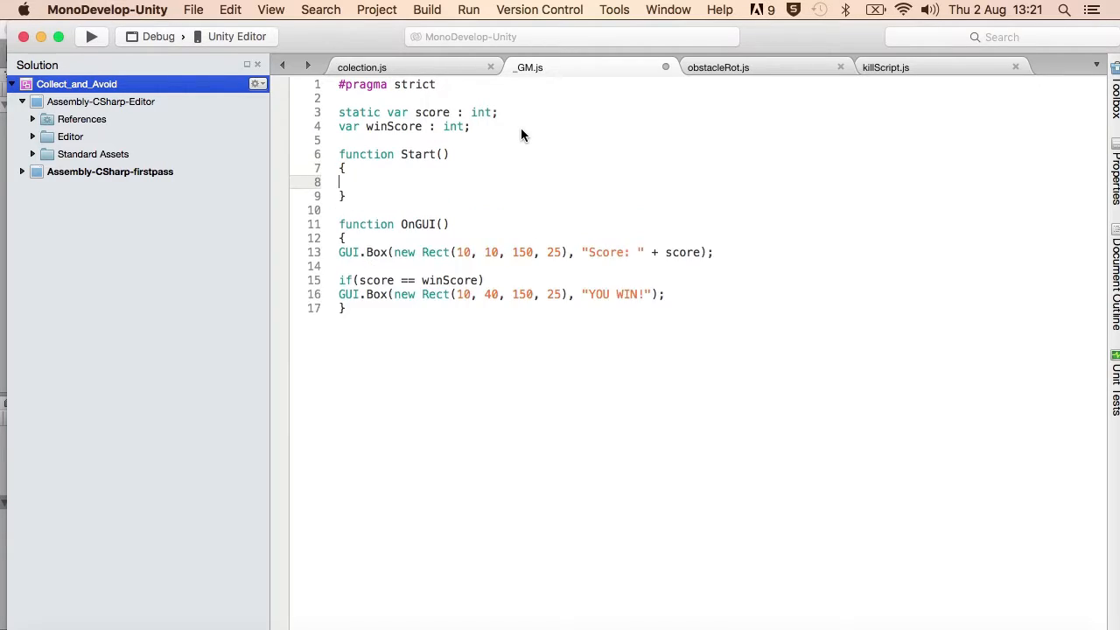
type("score = 0;")
key("super+s")
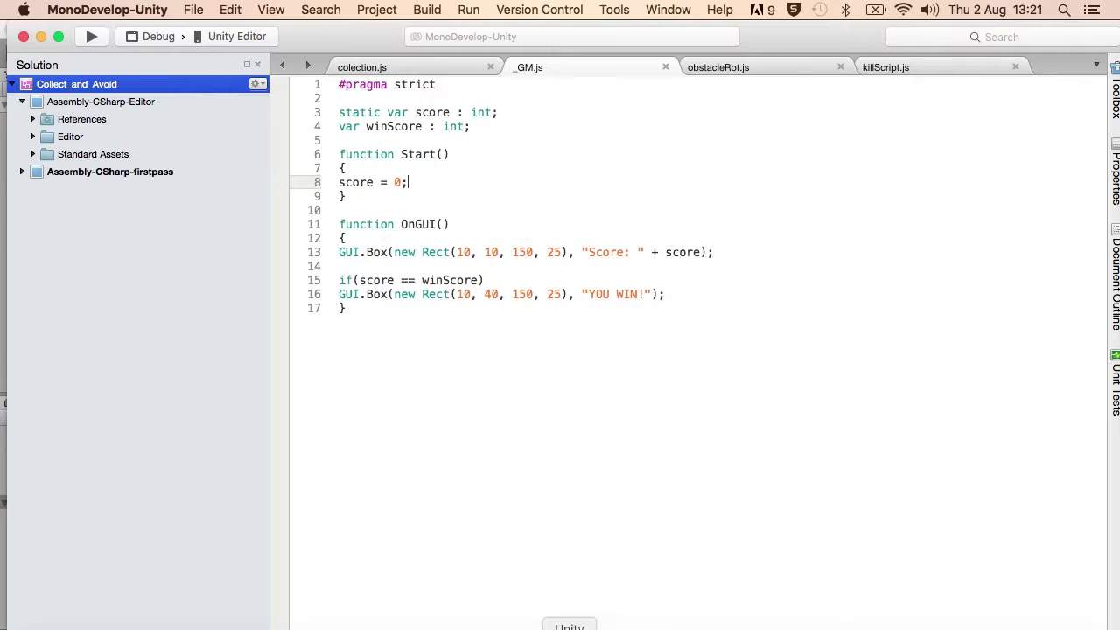
Switch to Unity and play-test the score reset by collecting a sphere and walking into the rotating obstacle, then stop the game
left_click(570, 623)
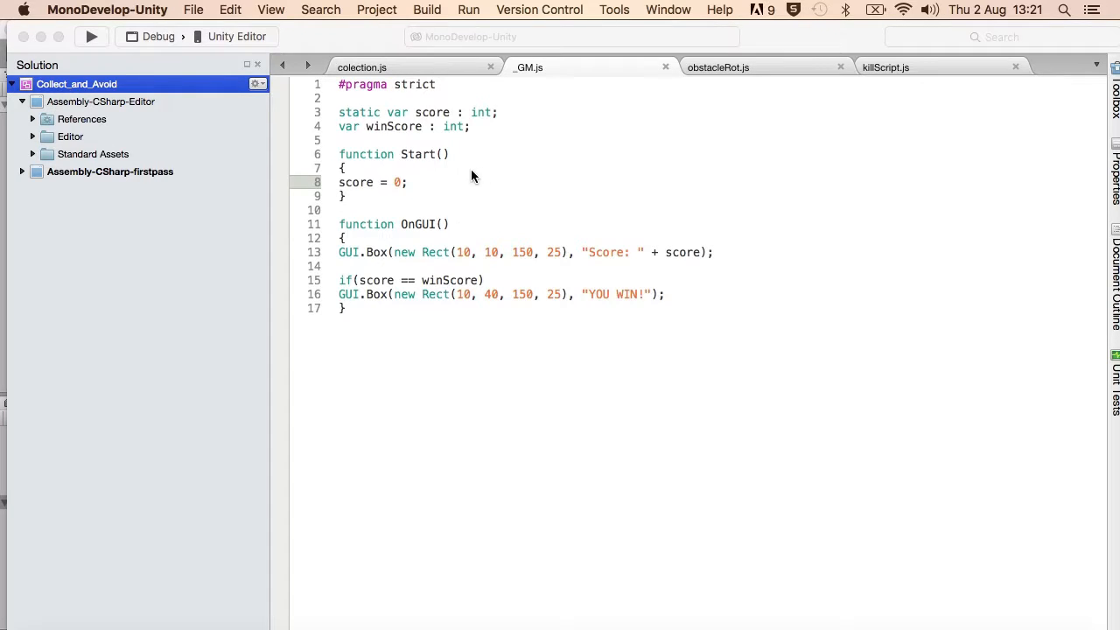
key("super+p")
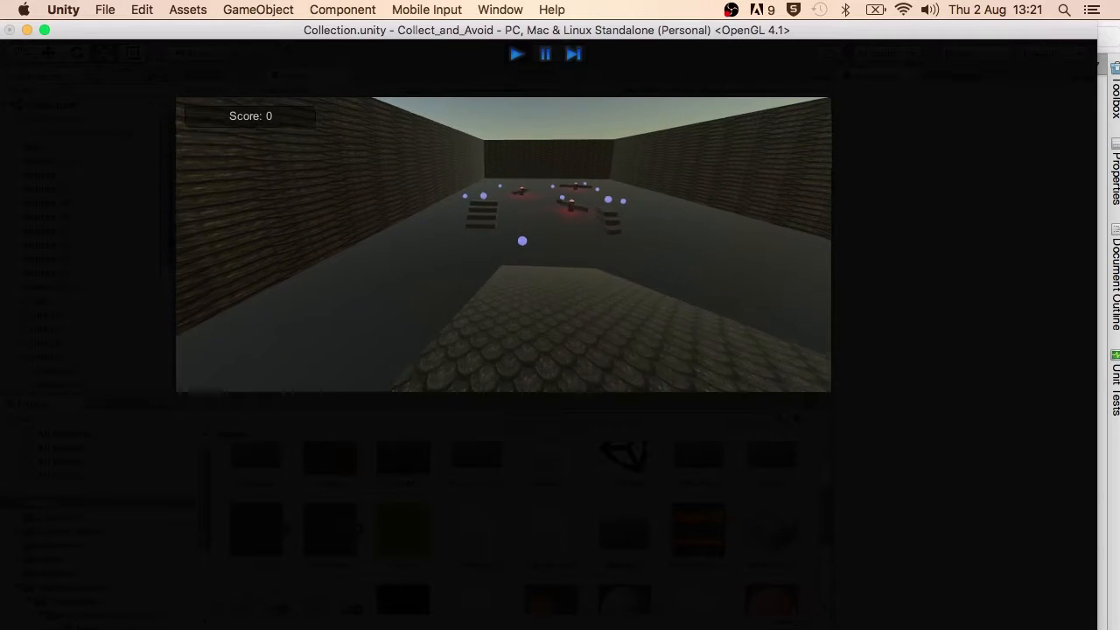
key("Up")
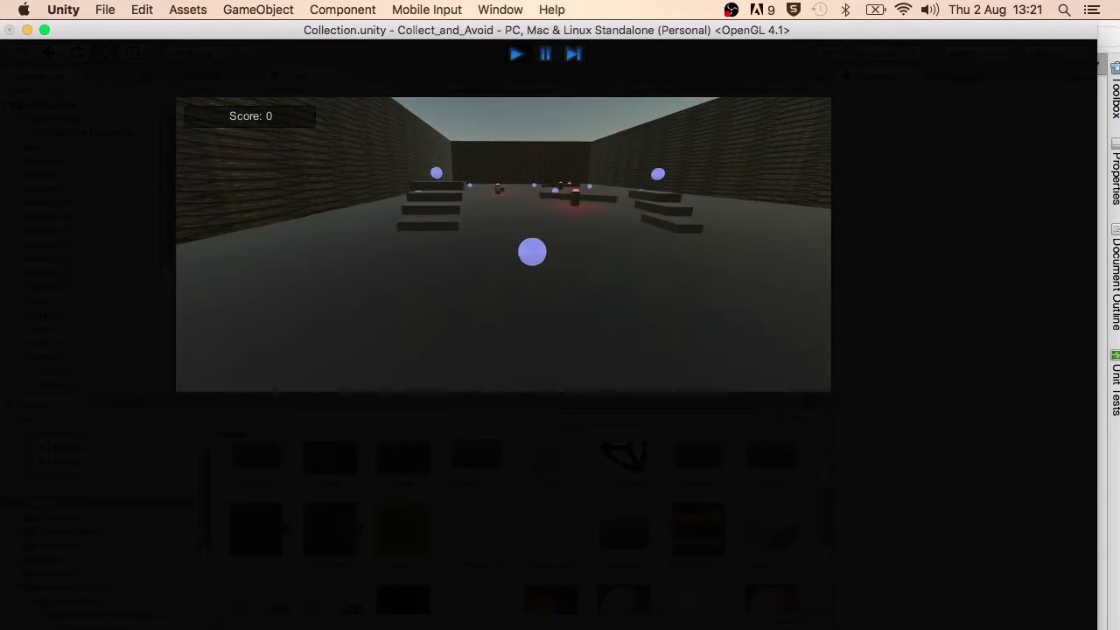
key("w")
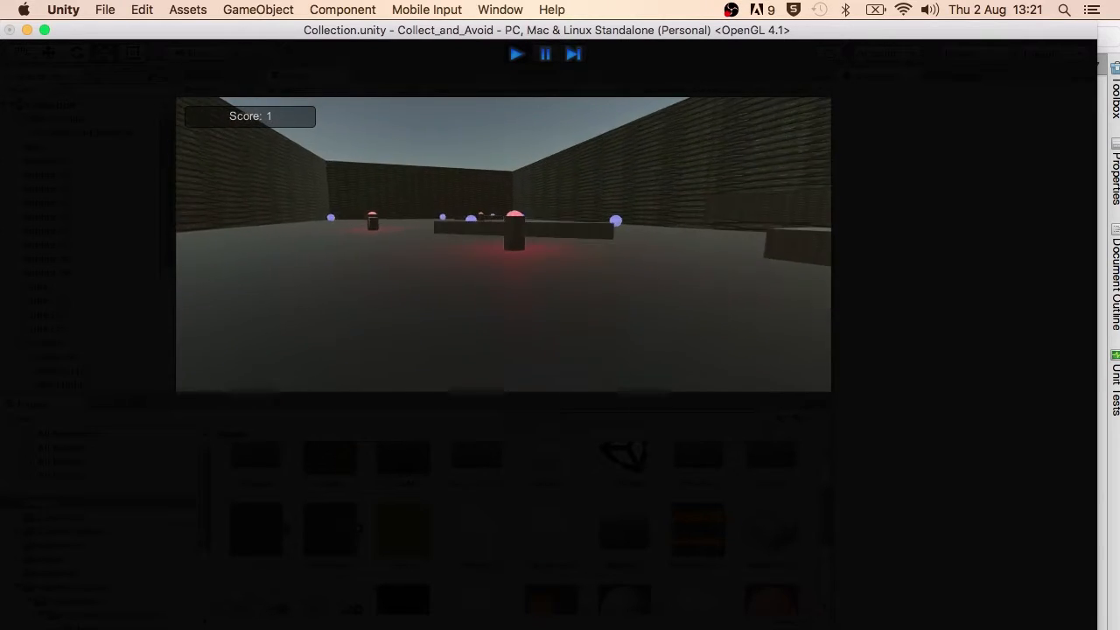
key("w")
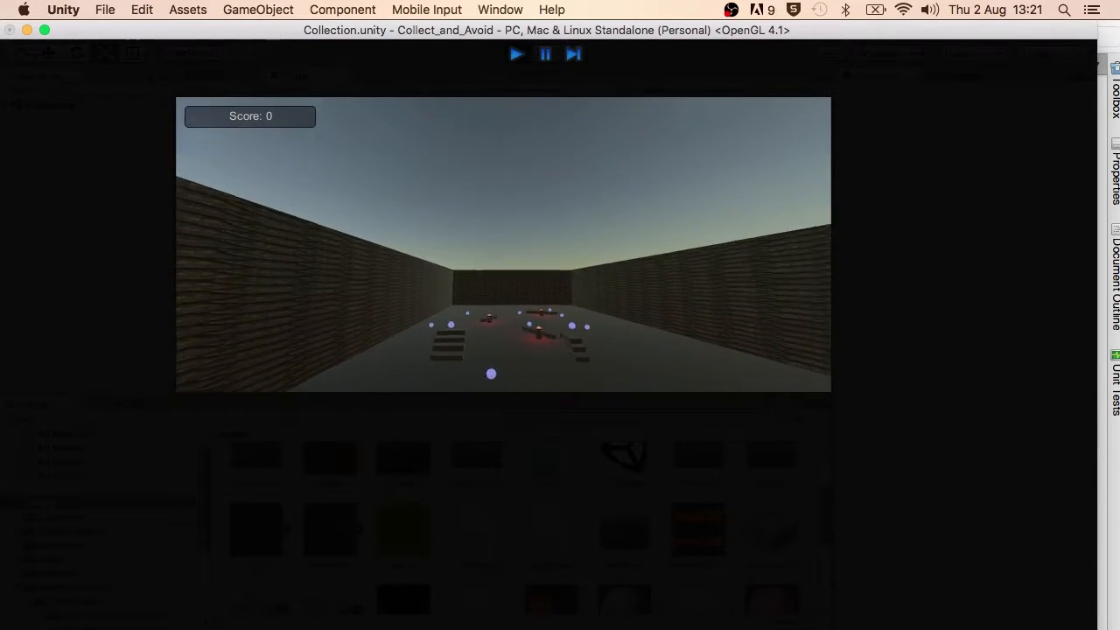
key("Escape")
left_click(515, 53)
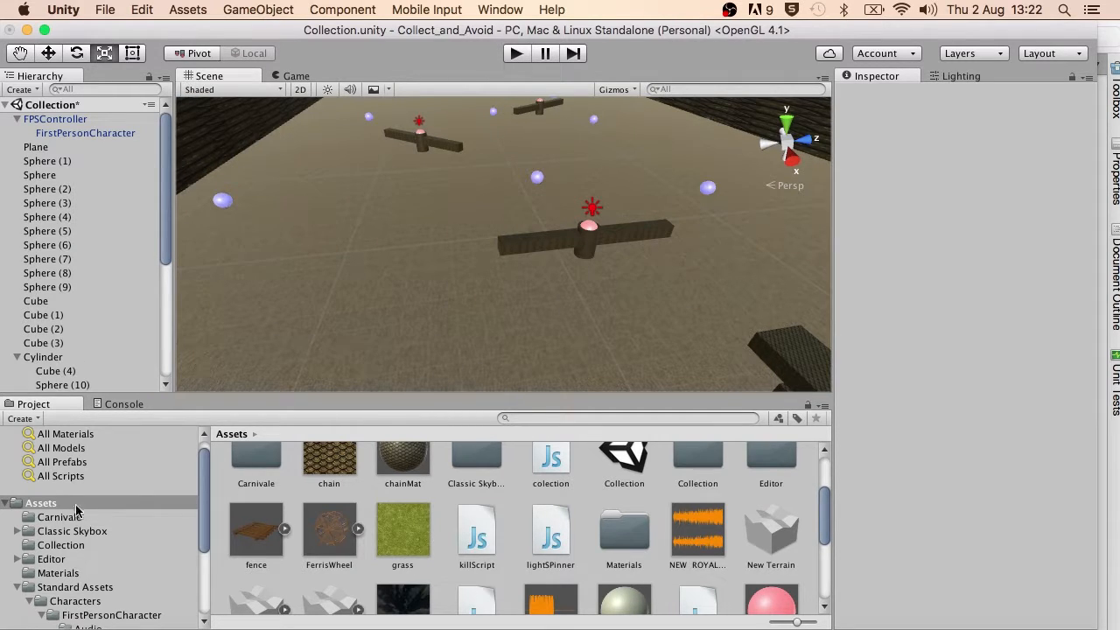
Duplicate Cylinder's killSphere and move the copy along the beam to its opposite end, at about Z 4.22
scroll(99, 343, "down", 3)
left_click(62, 333)
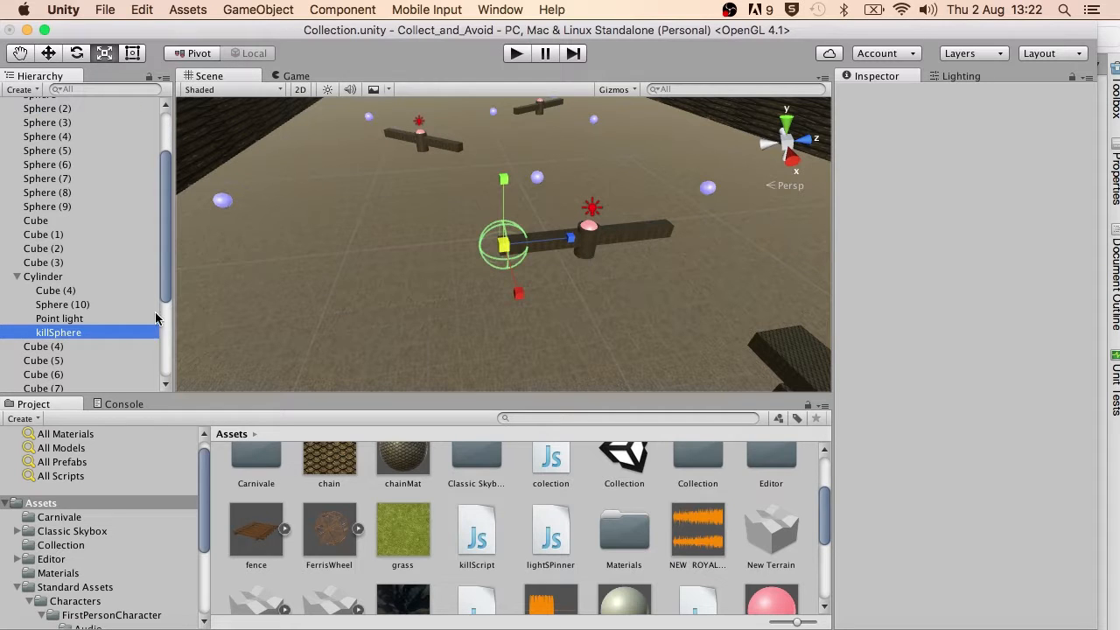
key("super+d")
key("w")
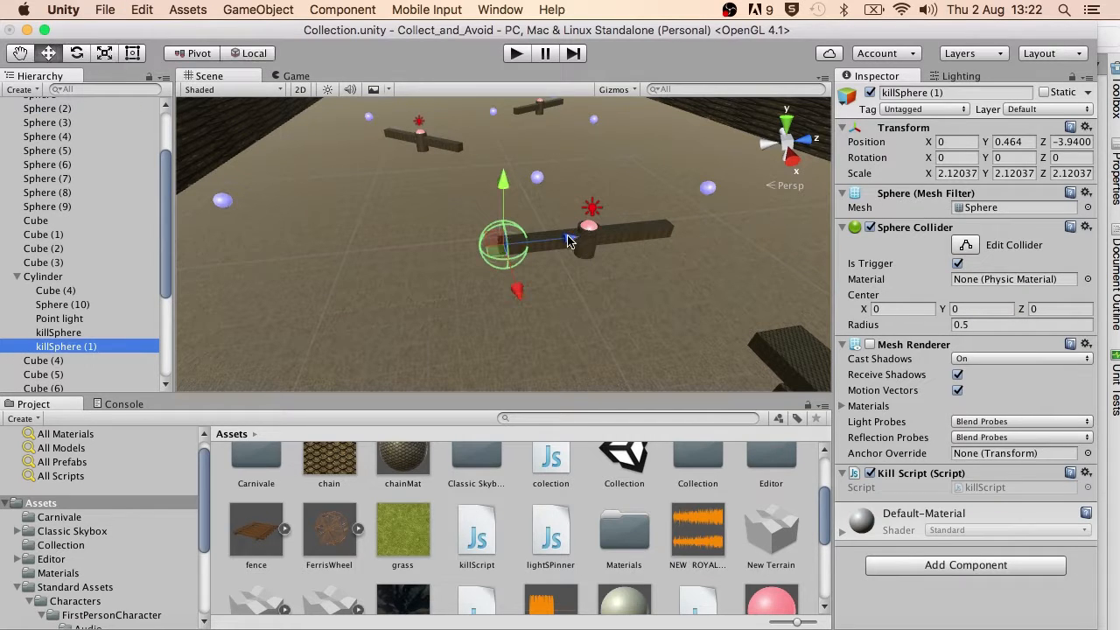
left_click_drag(585, 232, 761, 221)
Fine-tune the duplicated killSphere's position to about Z 4.15, centred on the end of the beam
left_click(786, 119)
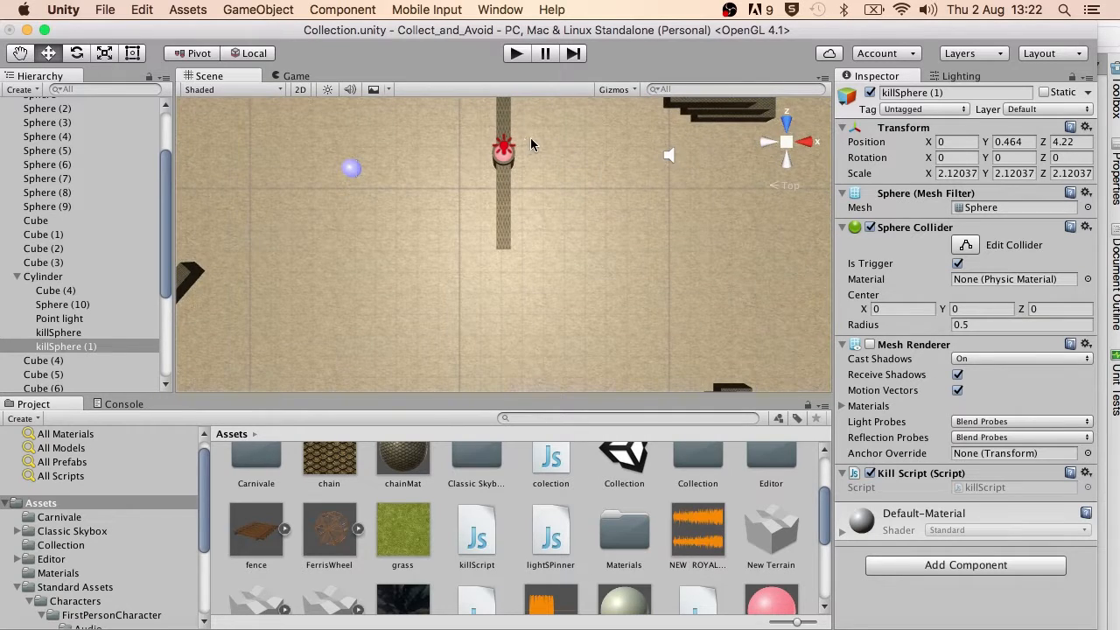
key("f")
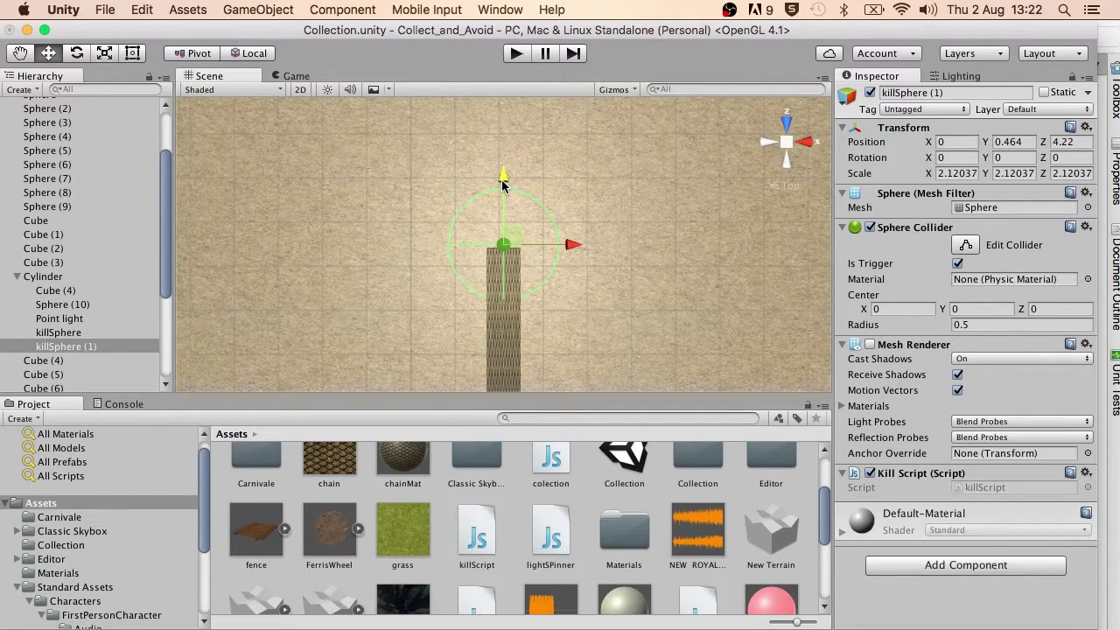
left_click_drag(499, 186, 506, 192)
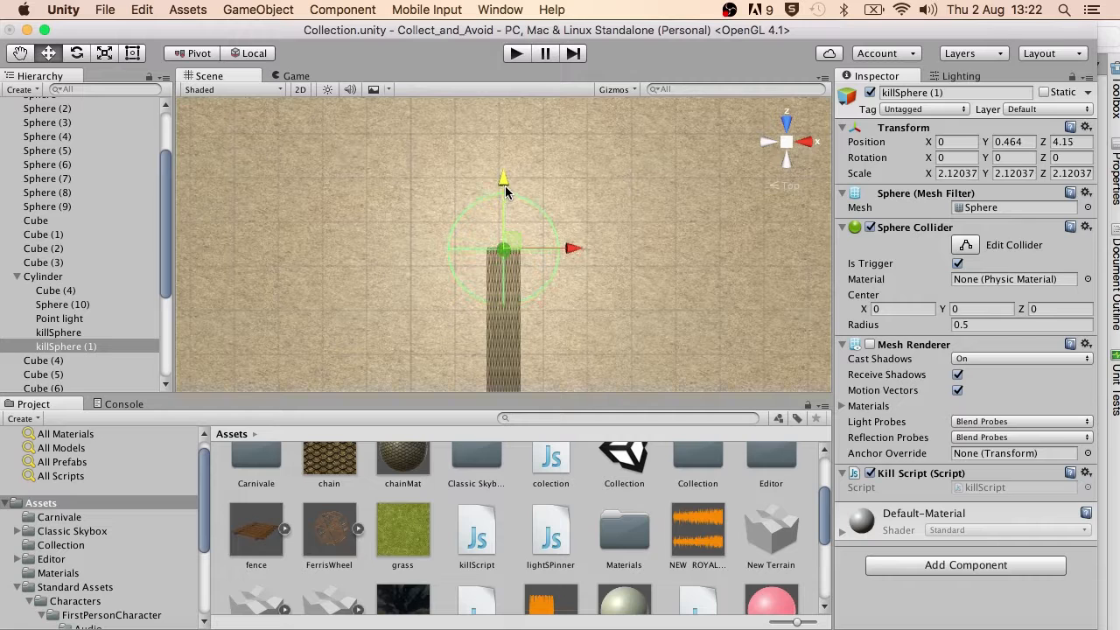
left_click_drag(609, 262, 270, 77, "alt")
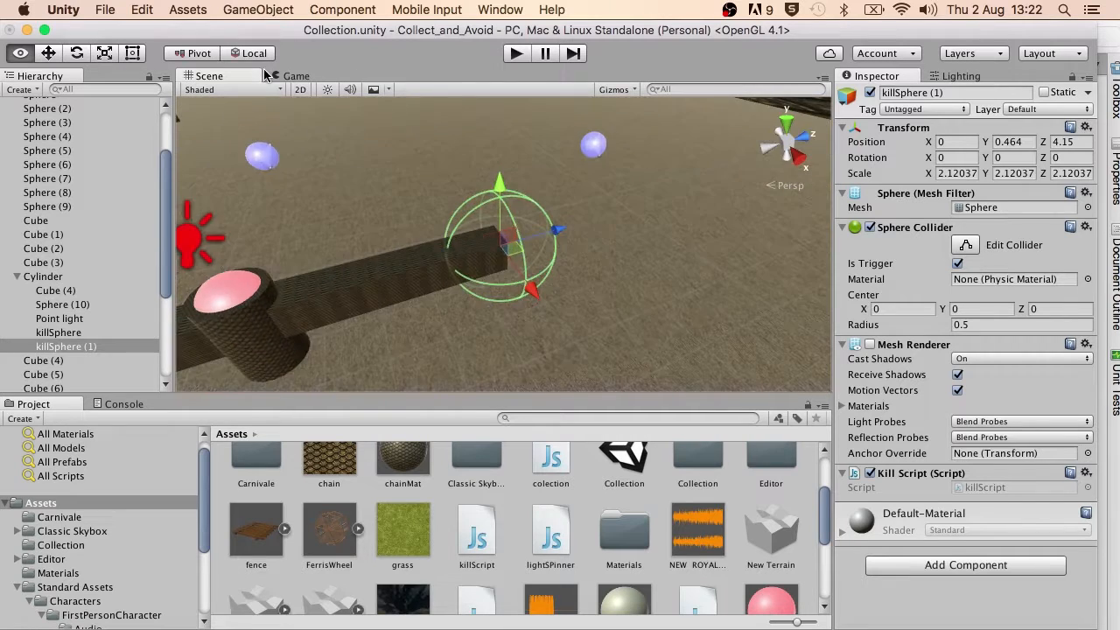
scroll(287, 108, "down", 3)
scroll(333, 117, "down", 5)
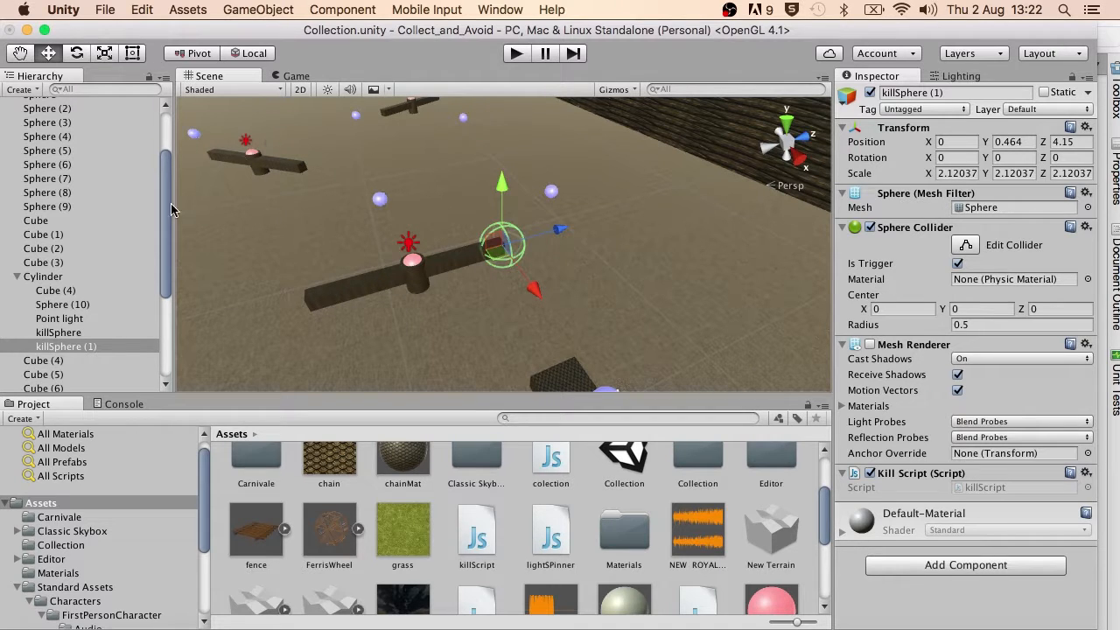
Apply the yellowGlow material to Sphere (10) on top of the second rotating obstacle, Cylinder (1)
left_click(16, 276)
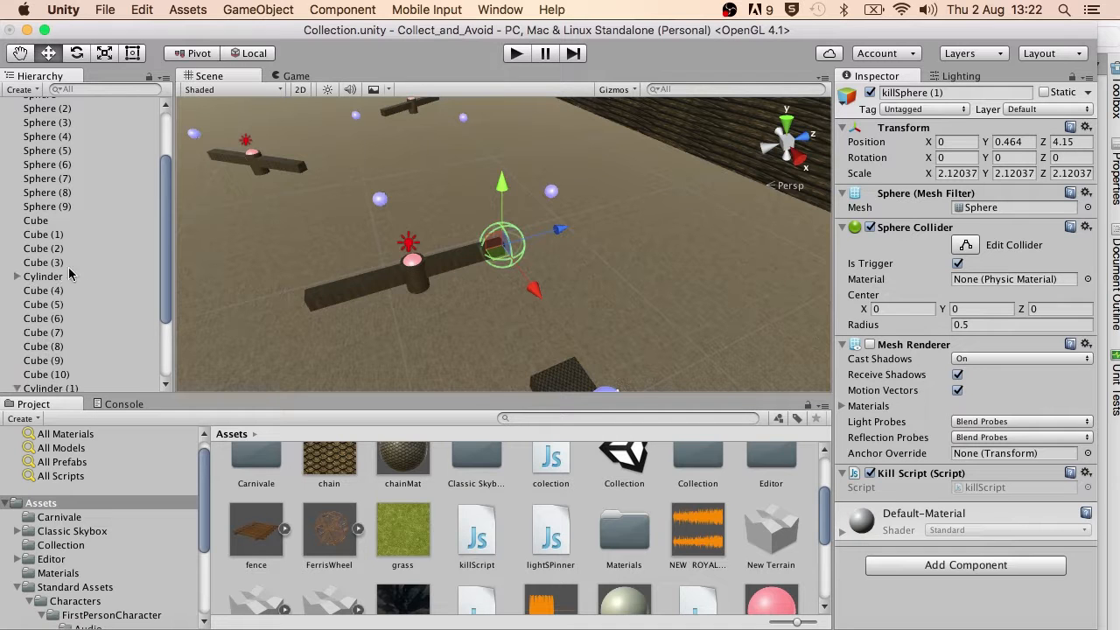
left_click(258, 165)
key("f")
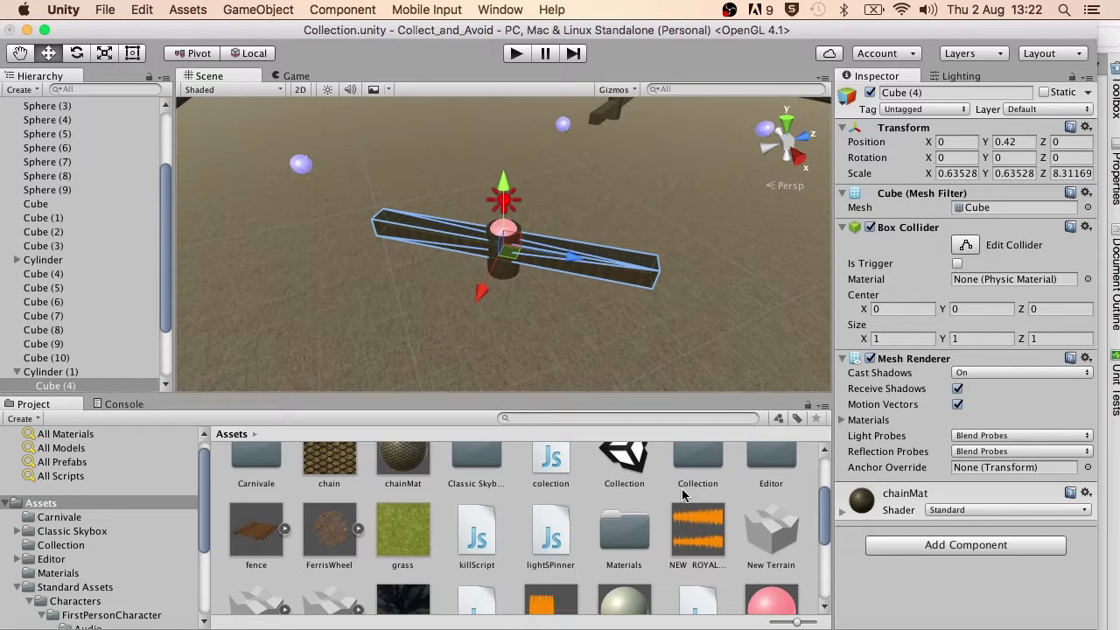
scroll(81, 238, "down", 3)
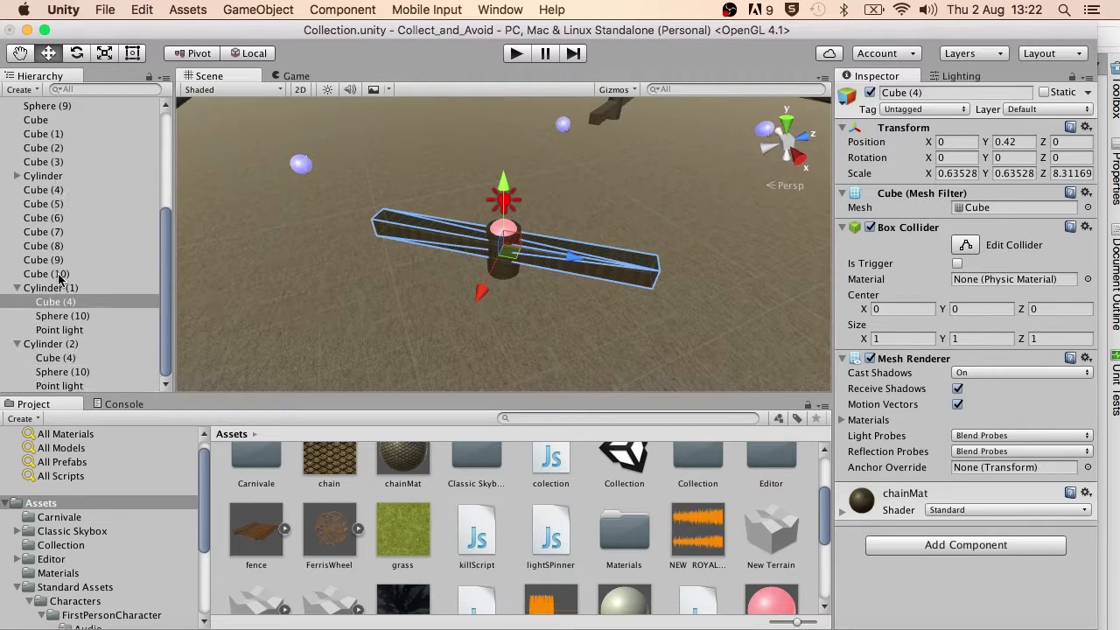
left_click(60, 319)
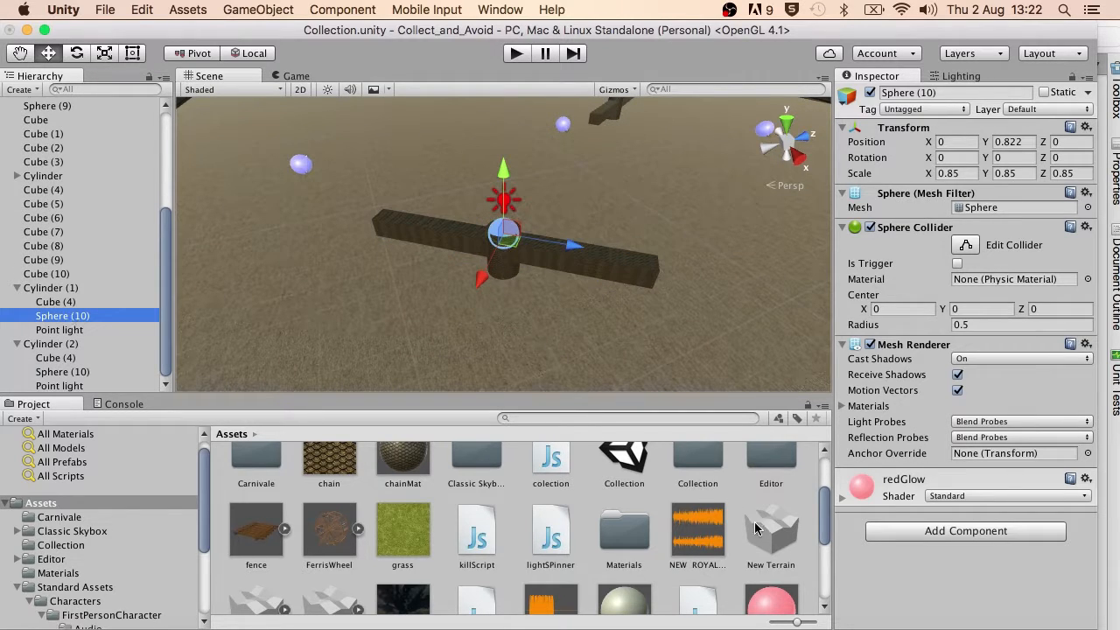
scroll(717, 538, "down", 5)
left_click_drag(625, 593, 928, 578)
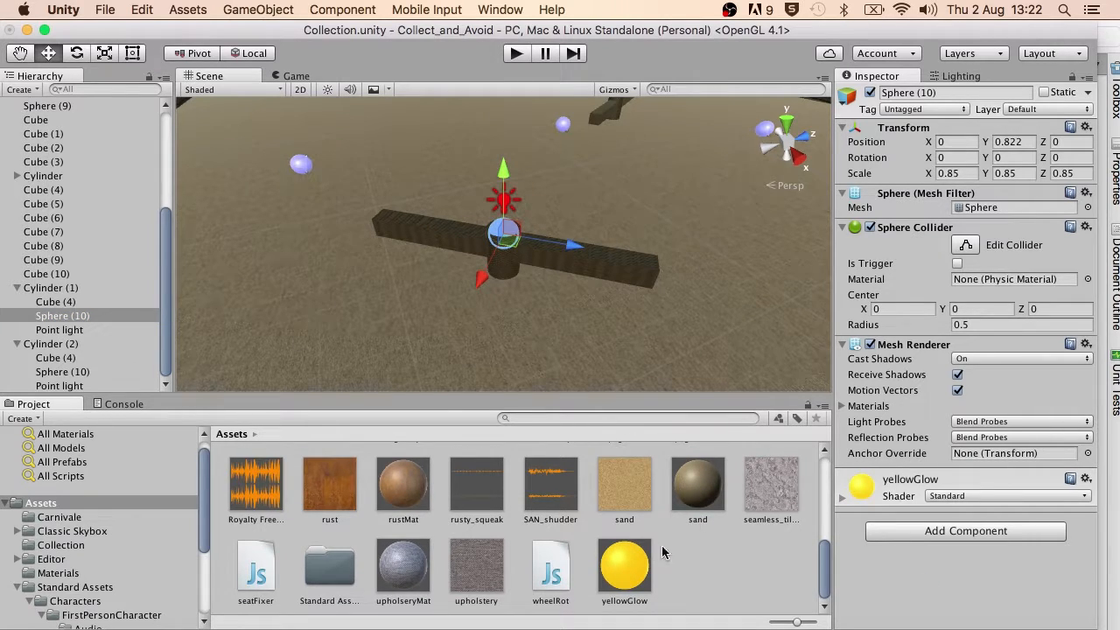
Copy the hex code of the yellowGlow material's emission colour
left_click(624, 571)
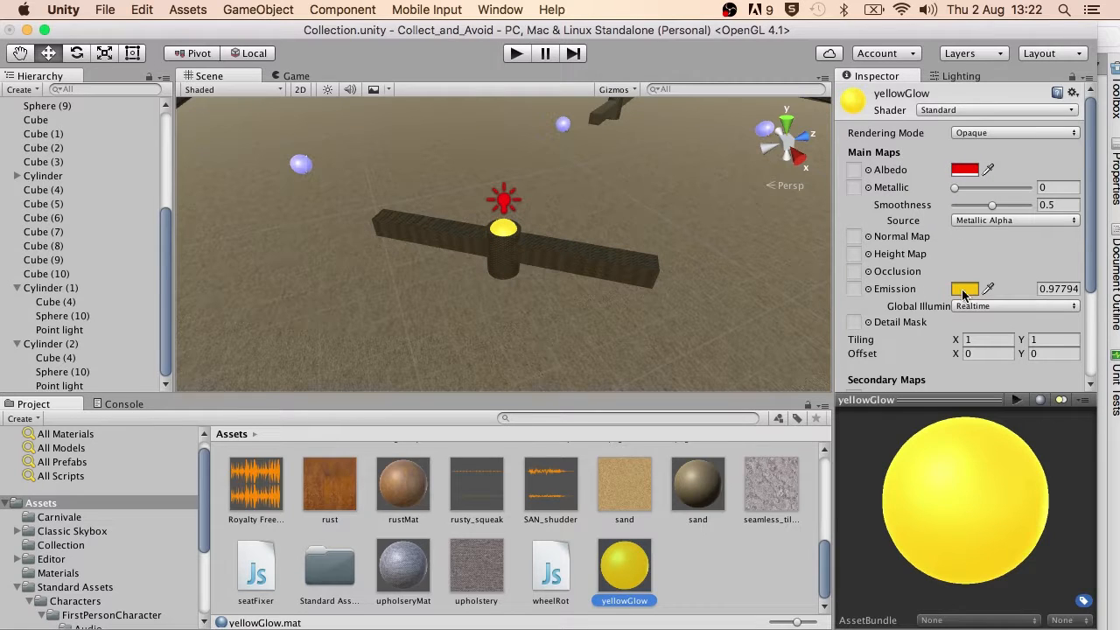
left_click(966, 290)
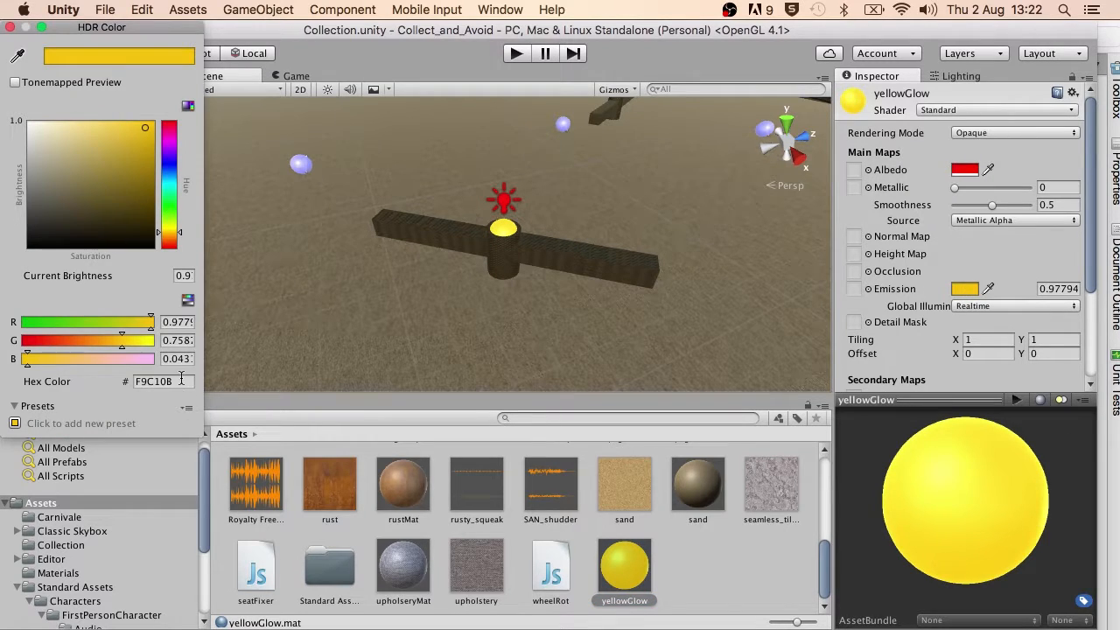
left_click(138, 381)
key("super+c")
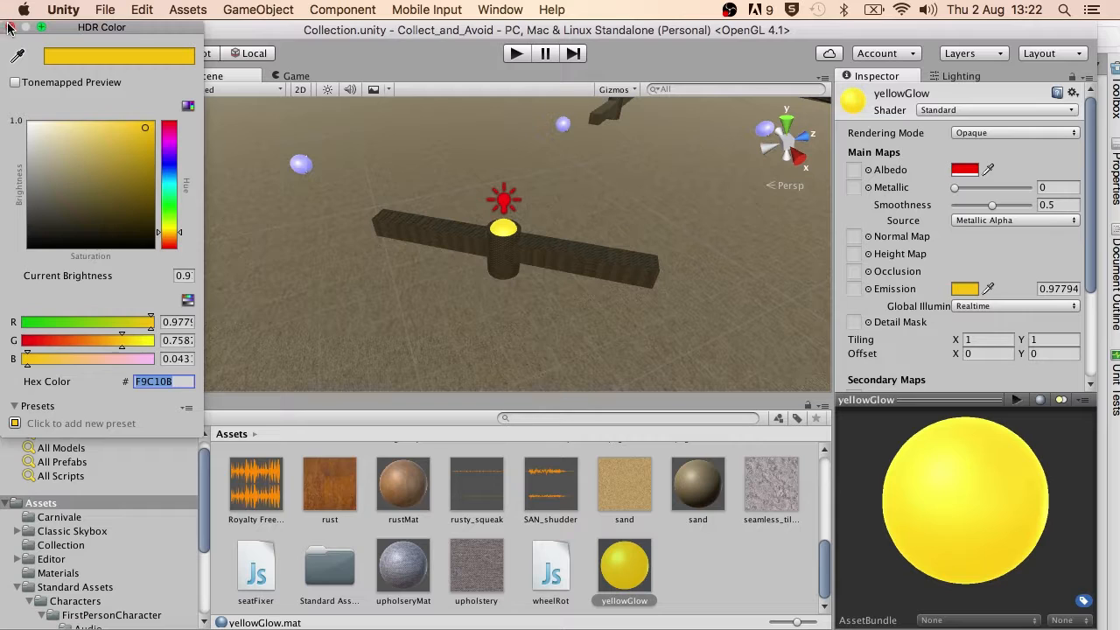
left_click(10, 27)
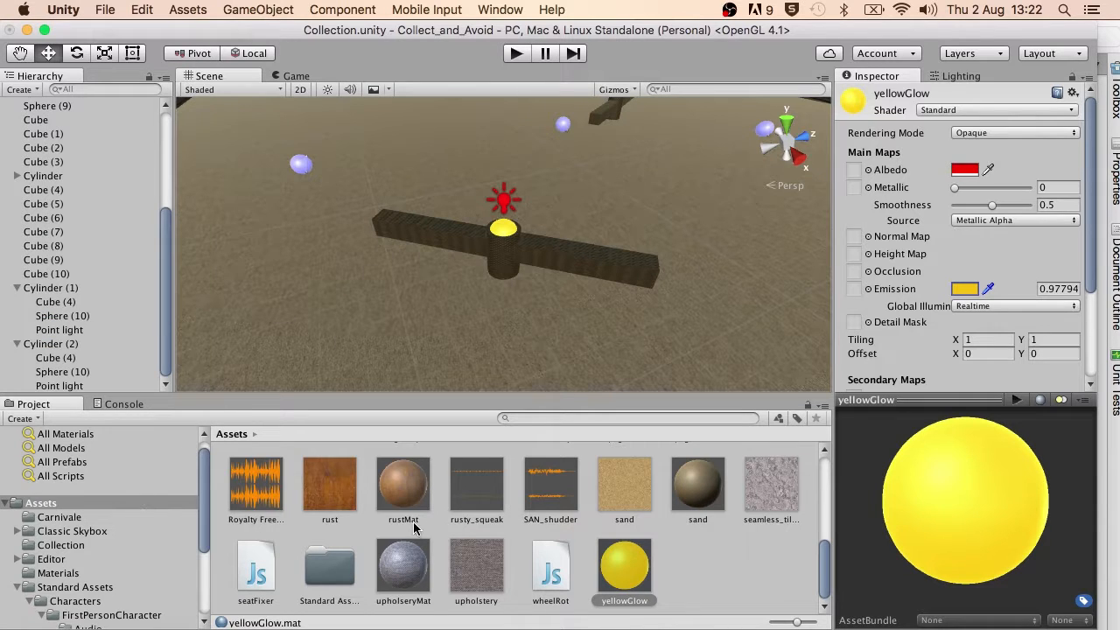
Set the colour of Cylinder (1)'s Point light to the copied yellow, F9C10B
left_click(43, 329)
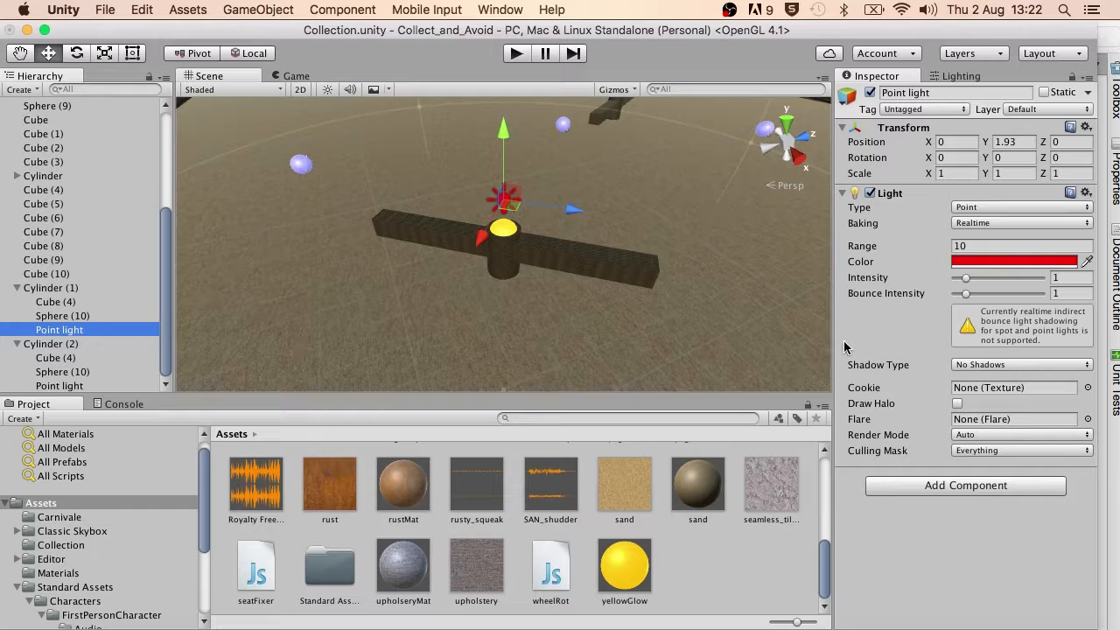
left_click(1063, 265)
left_click_drag(182, 344, 56, 345)
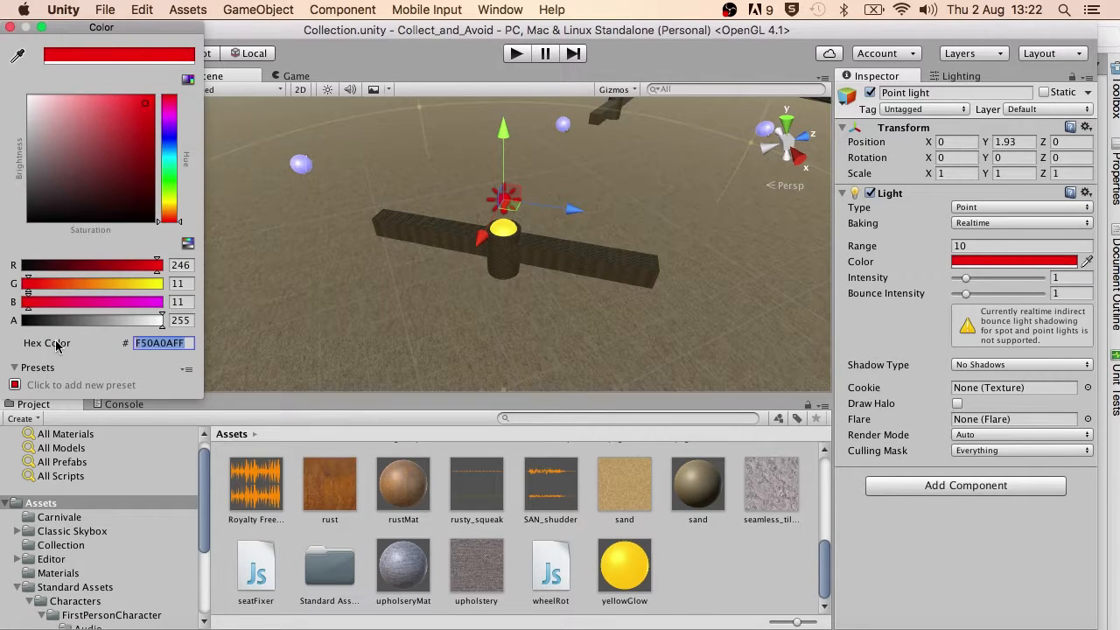
key("super+v")
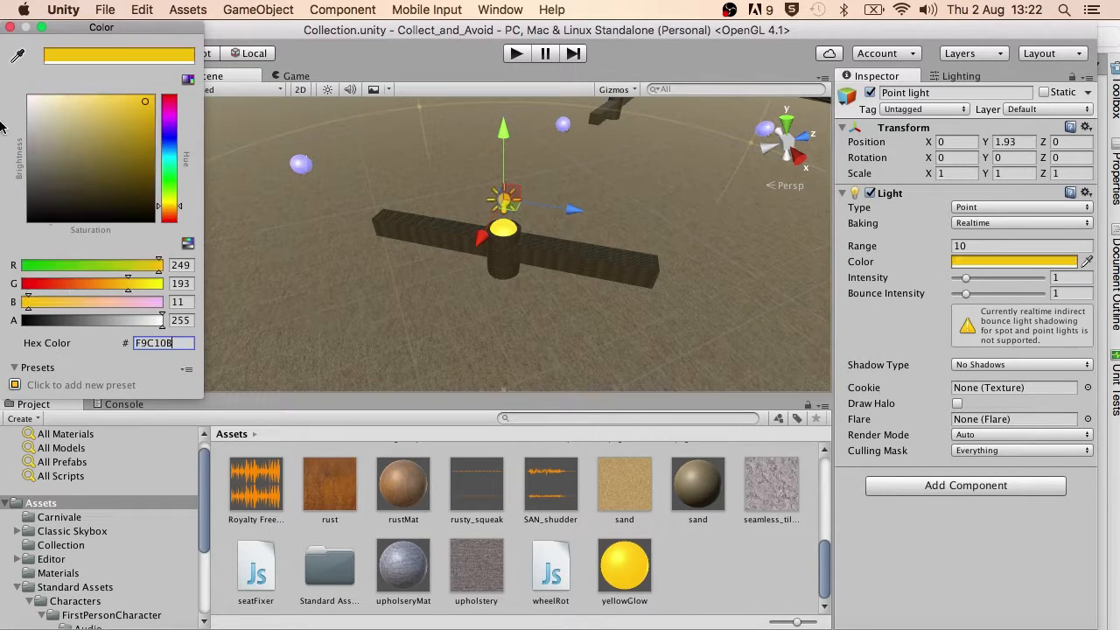
left_click(10, 27)
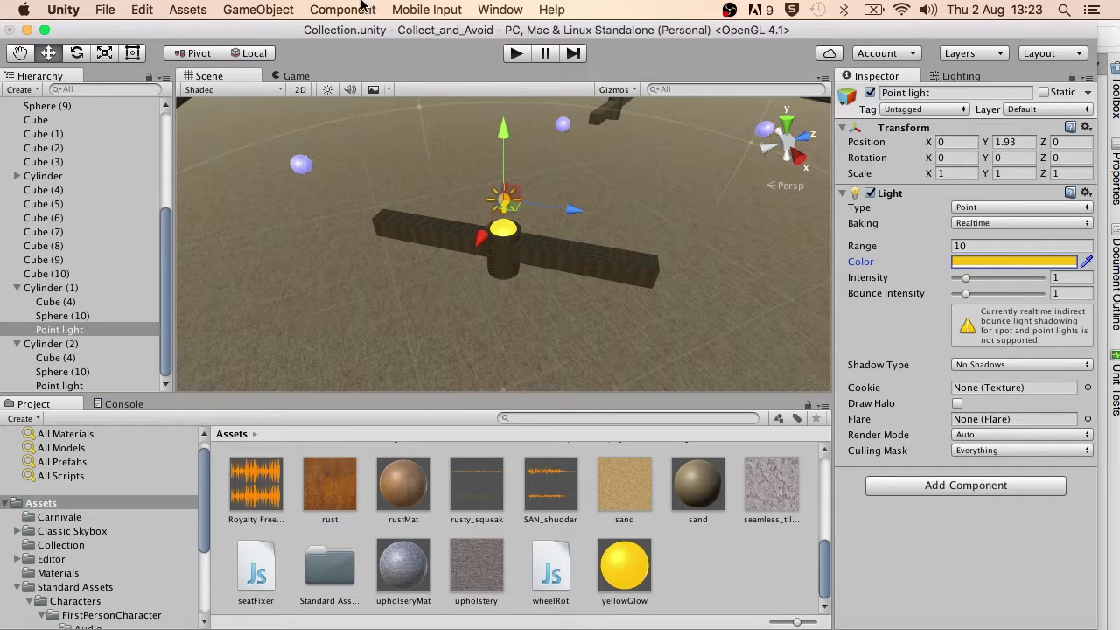
Add a new sphere at Cylinder (1) and scale it uniformly to about 6.32 so it surrounds most of the rotating beam
left_click(498, 254)
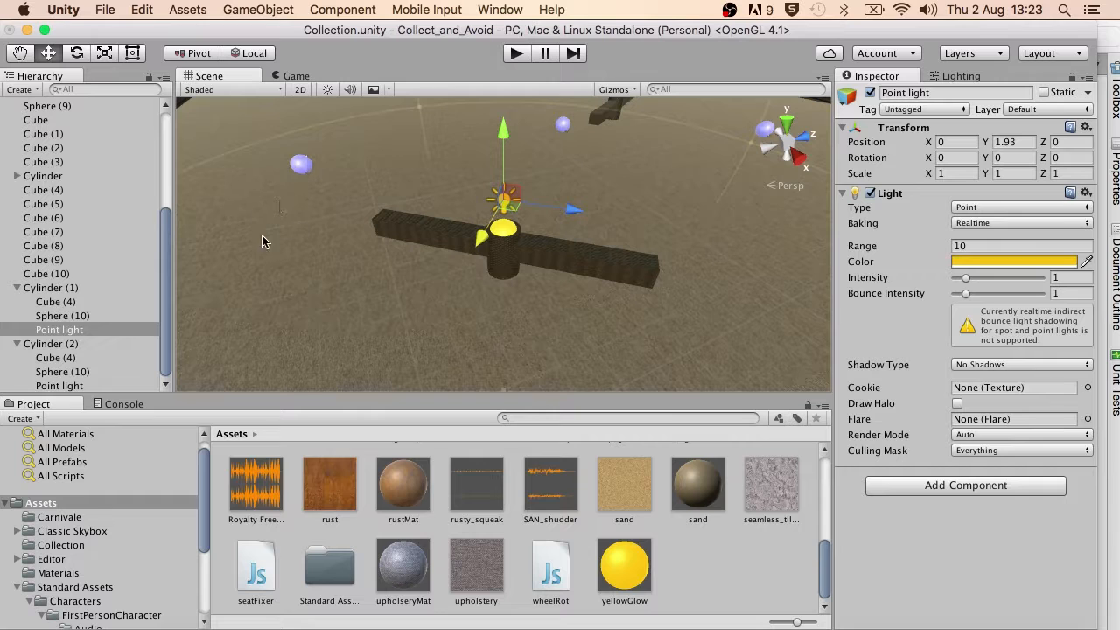
left_click(48, 288)
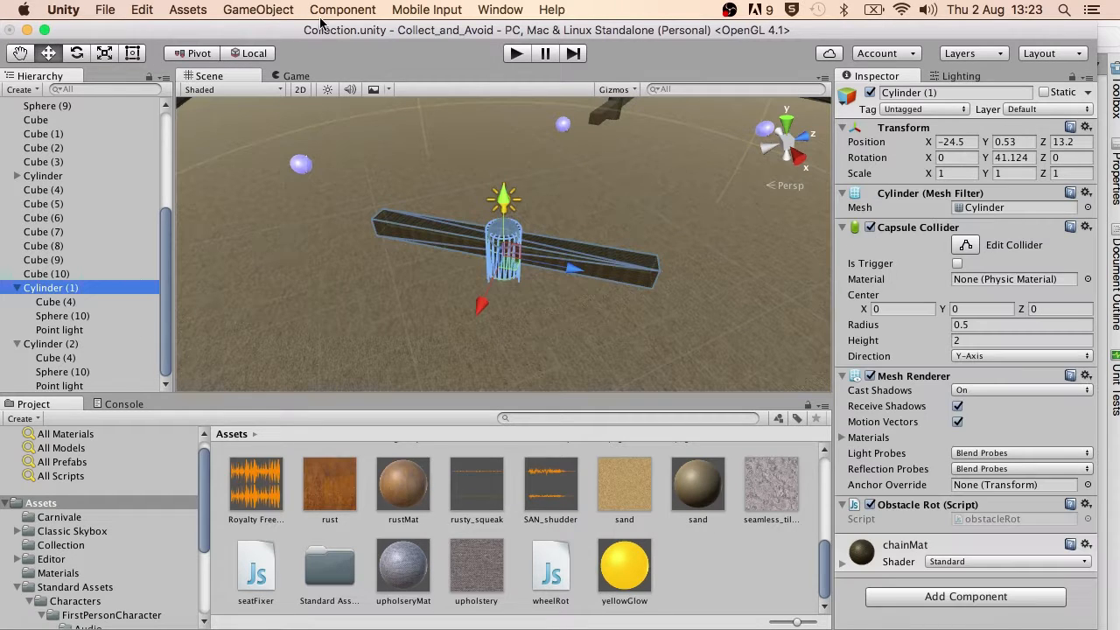
left_click(271, 14)
mouse_move(311, 66)
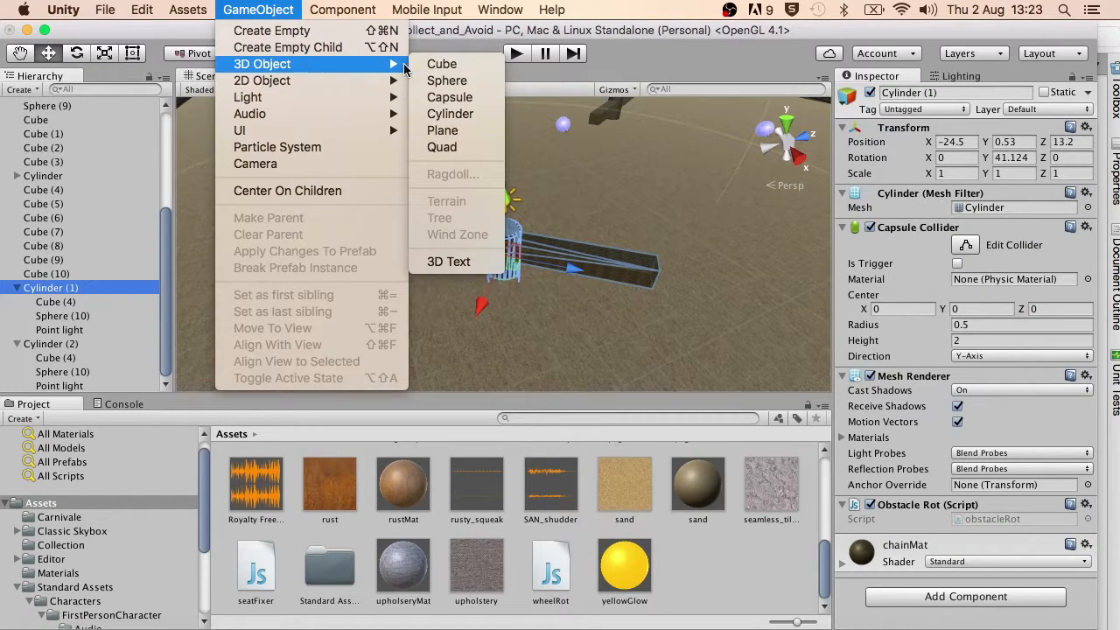
left_click(447, 81)
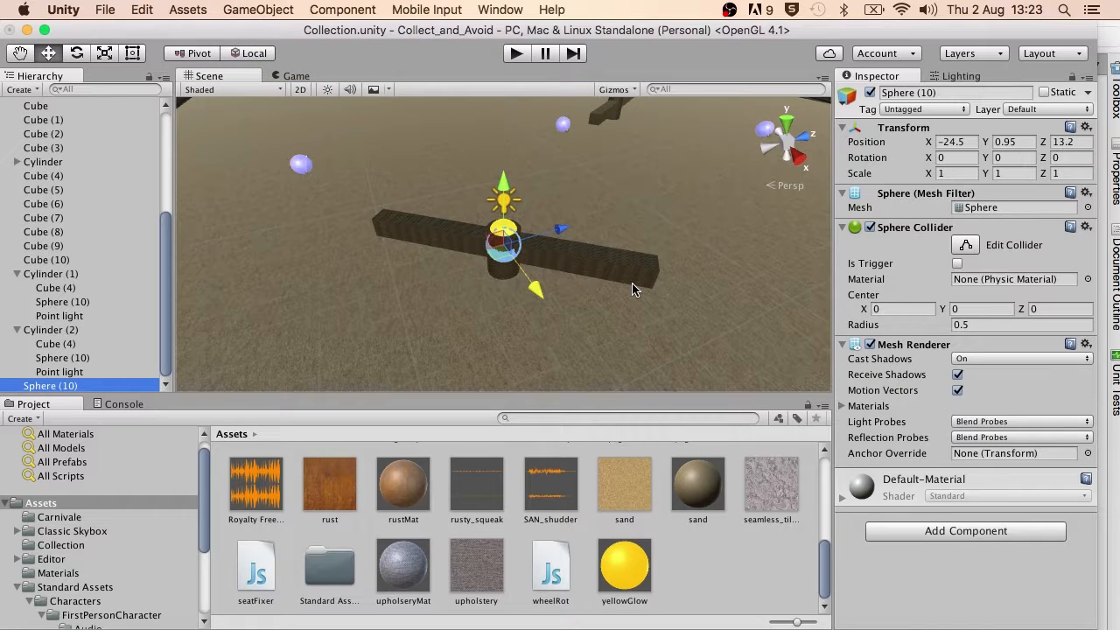
key("r")
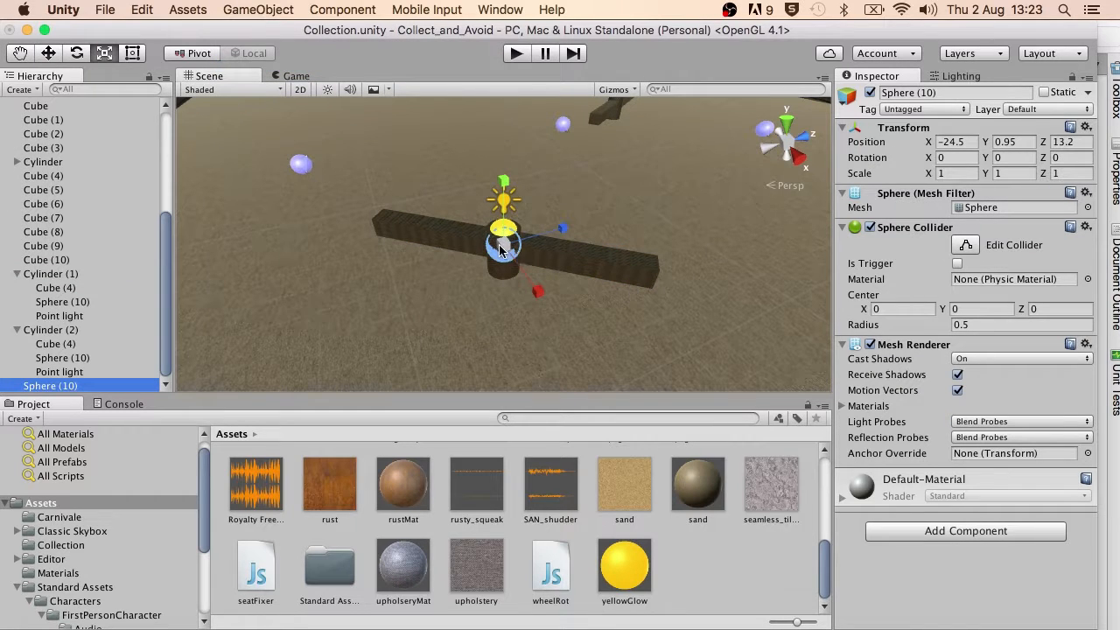
left_click_drag(501, 251, 586, 252)
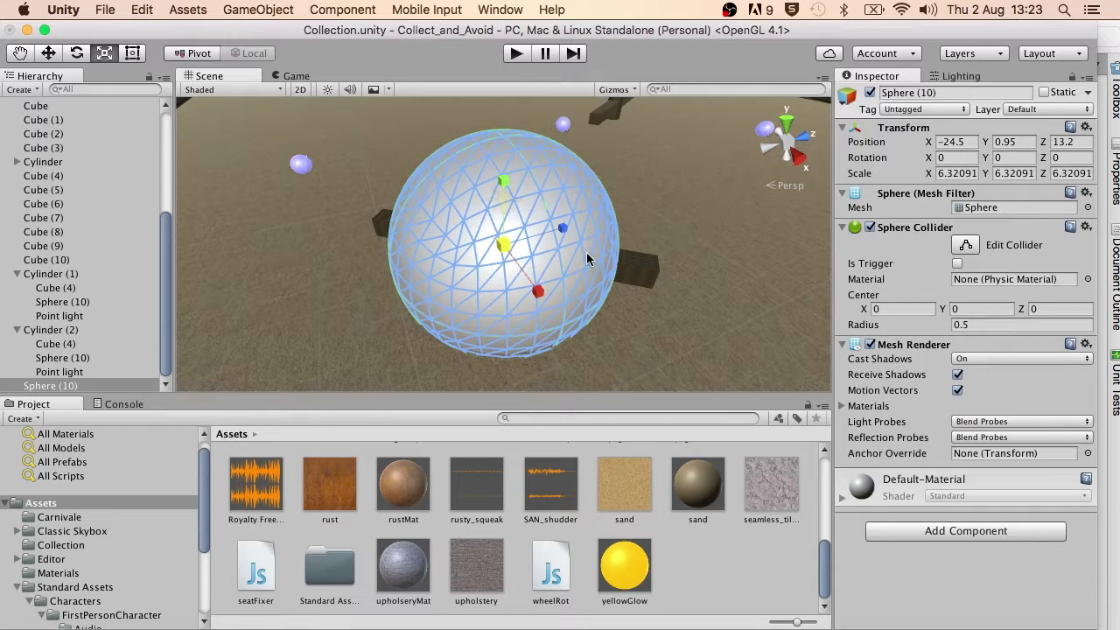
Disable the large sphere's Mesh Renderer and make its Sphere Collider a trigger
left_click(870, 344)
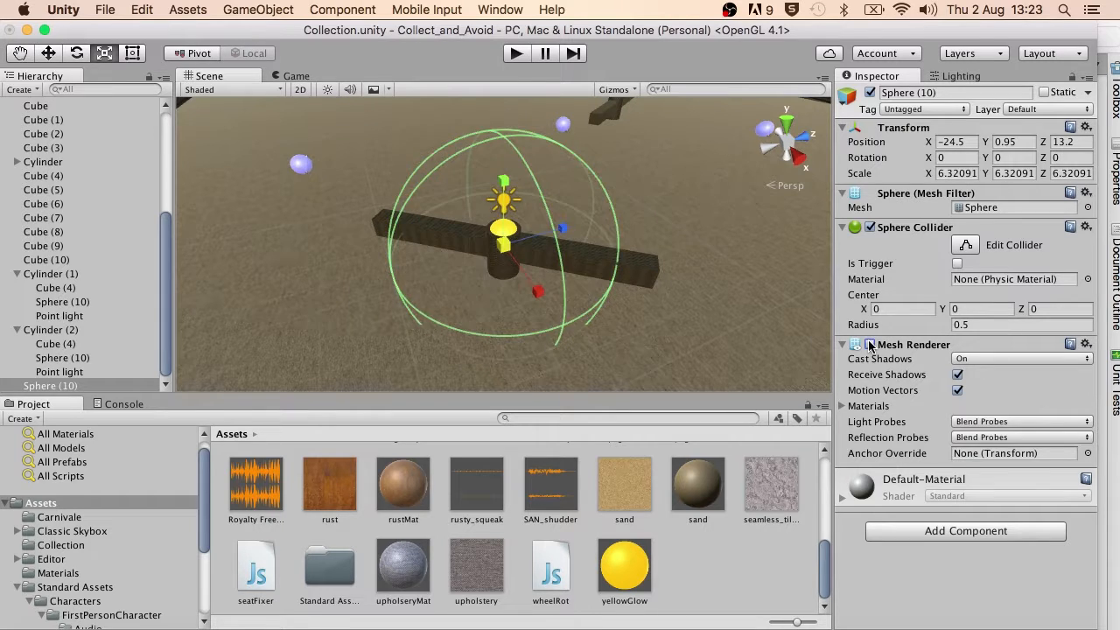
left_click(957, 264)
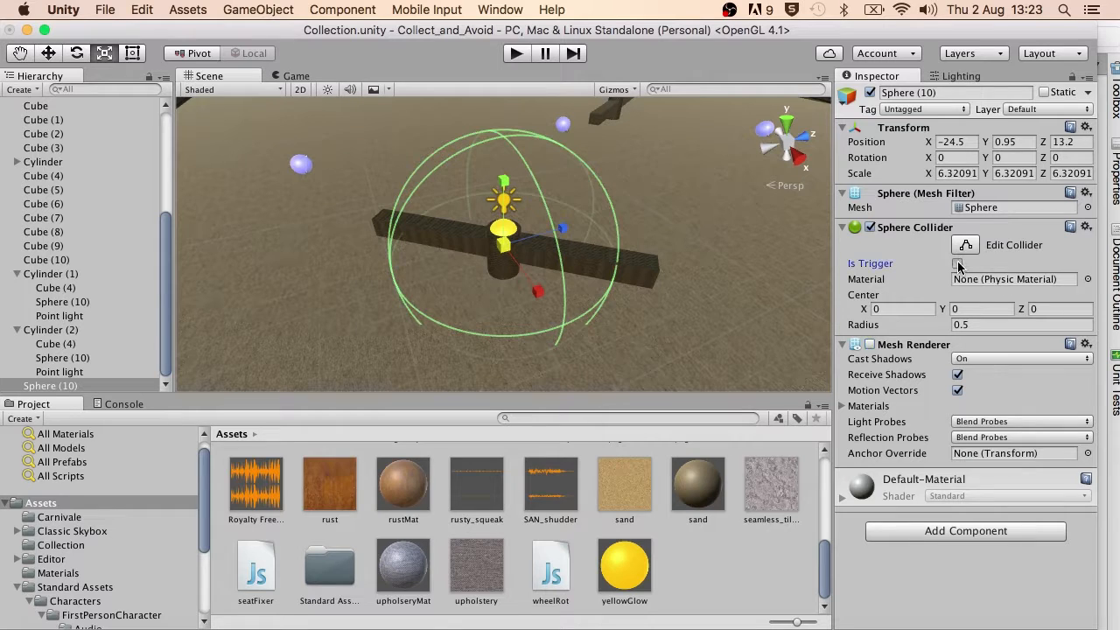
Create a new Javascript asset named damageScript in the Assets folder
right_click(721, 577)
mouse_move(805, 342)
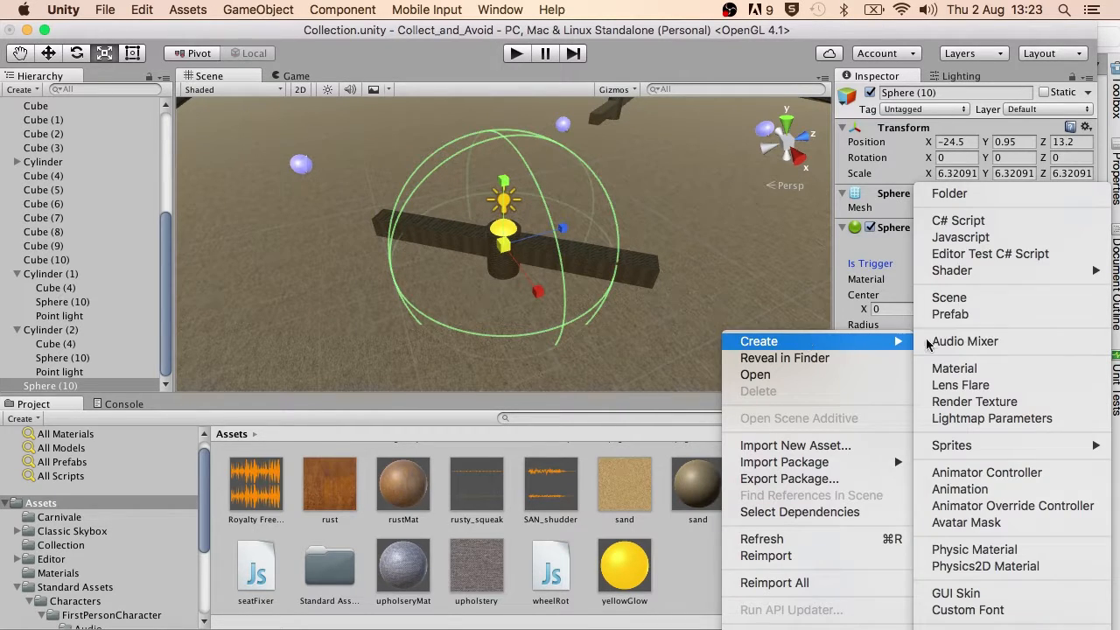
left_click(971, 237)
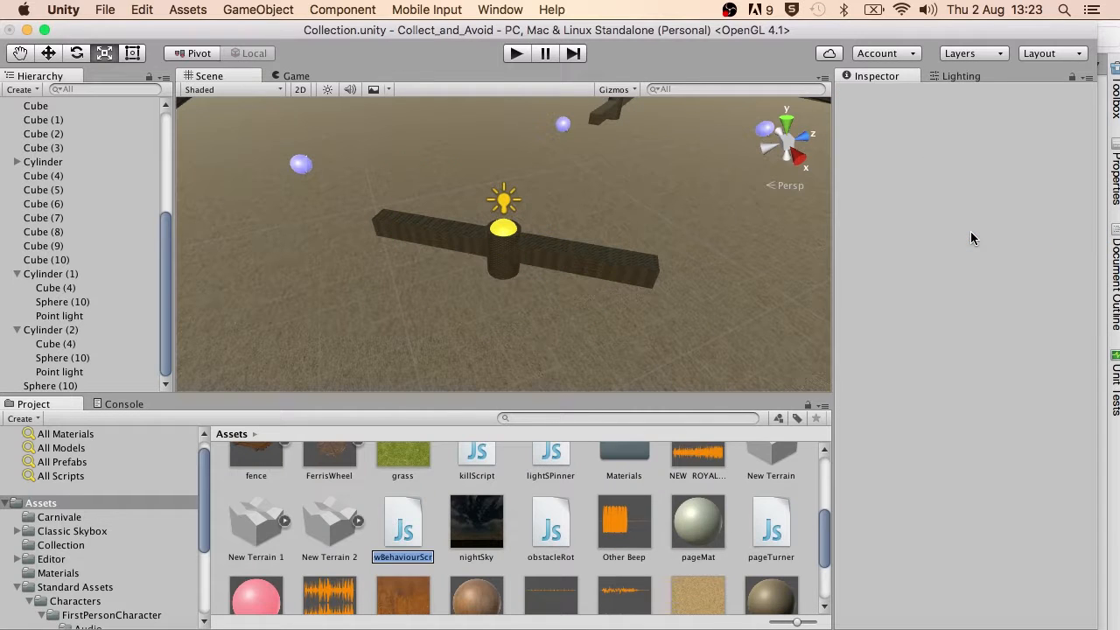
type("damageScript")
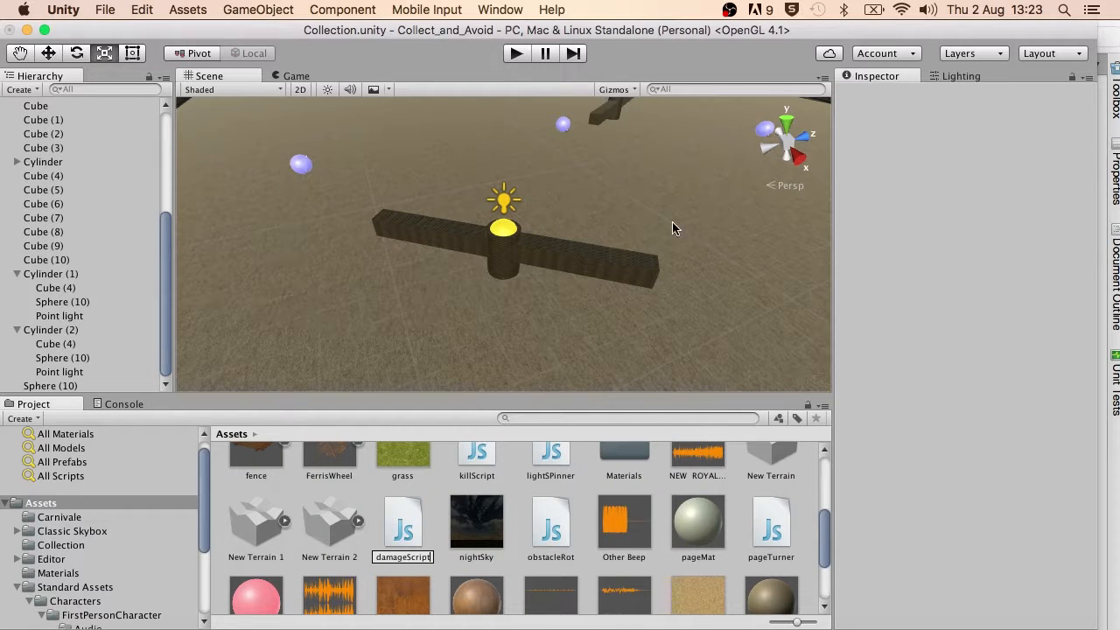
key("Return")
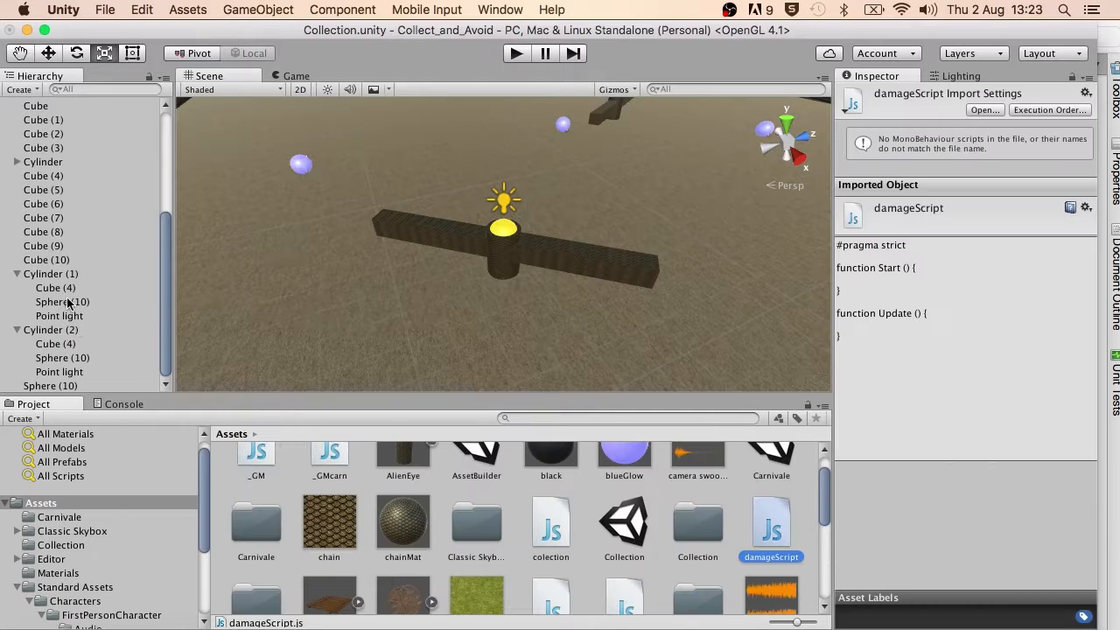
Make the large trigger sphere a child of Cylinder (1) and try to attach damageScript to it
left_click(55, 385)
left_click_drag(55, 385, 63, 289)
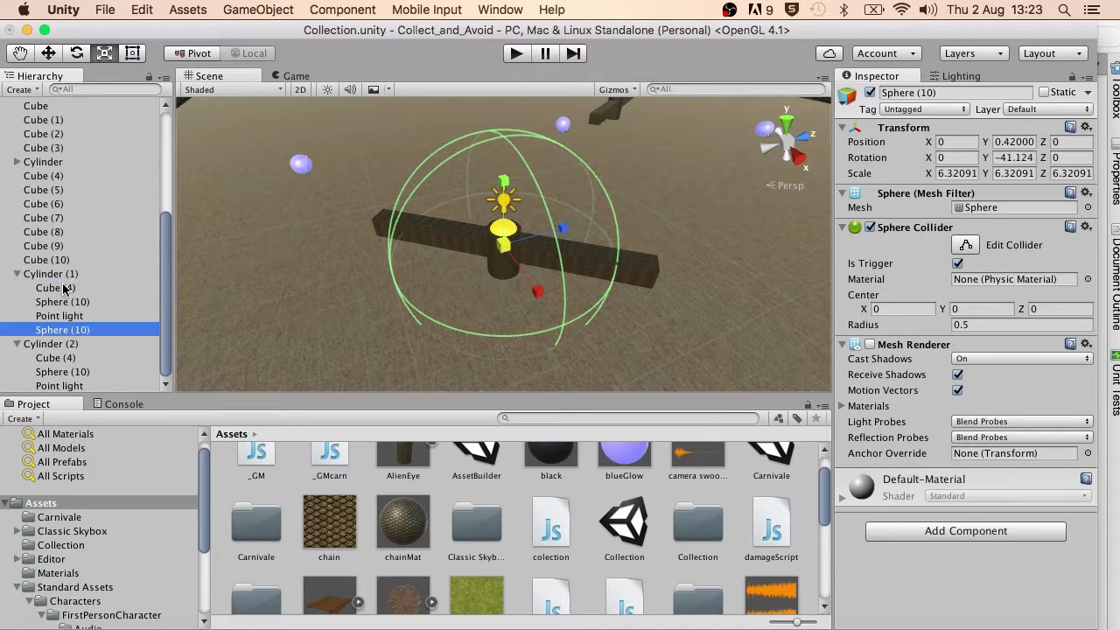
left_click_drag(762, 530, 938, 583)
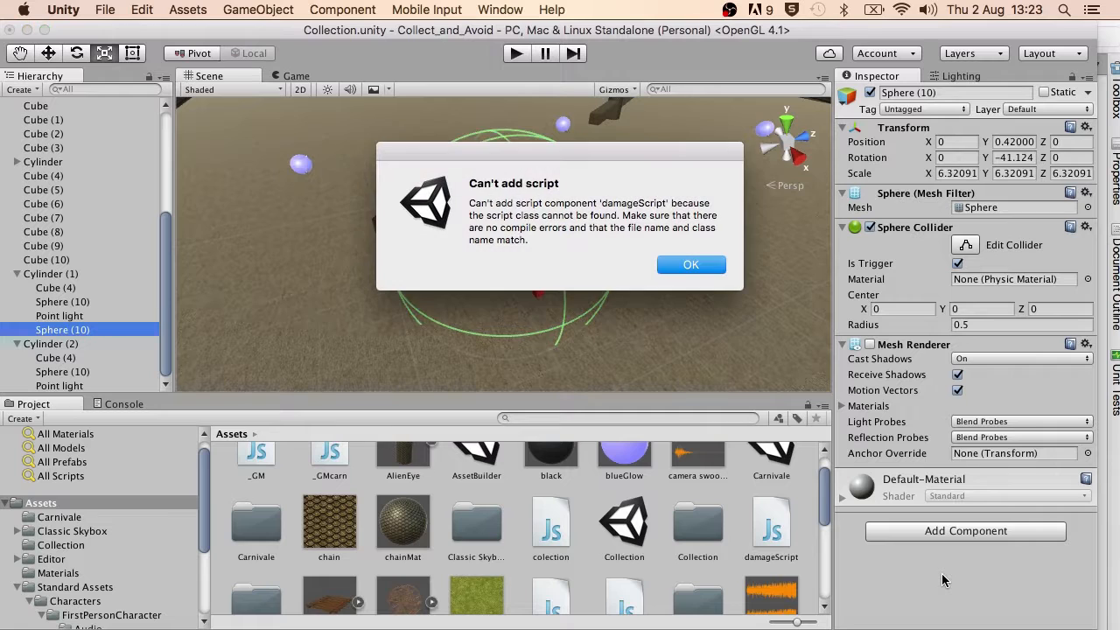
left_click(691, 266)
Open damageScript in MonoDevelop and replace its default Start and Update functions with an empty OnTriggerEnter() function
left_click(772, 530)
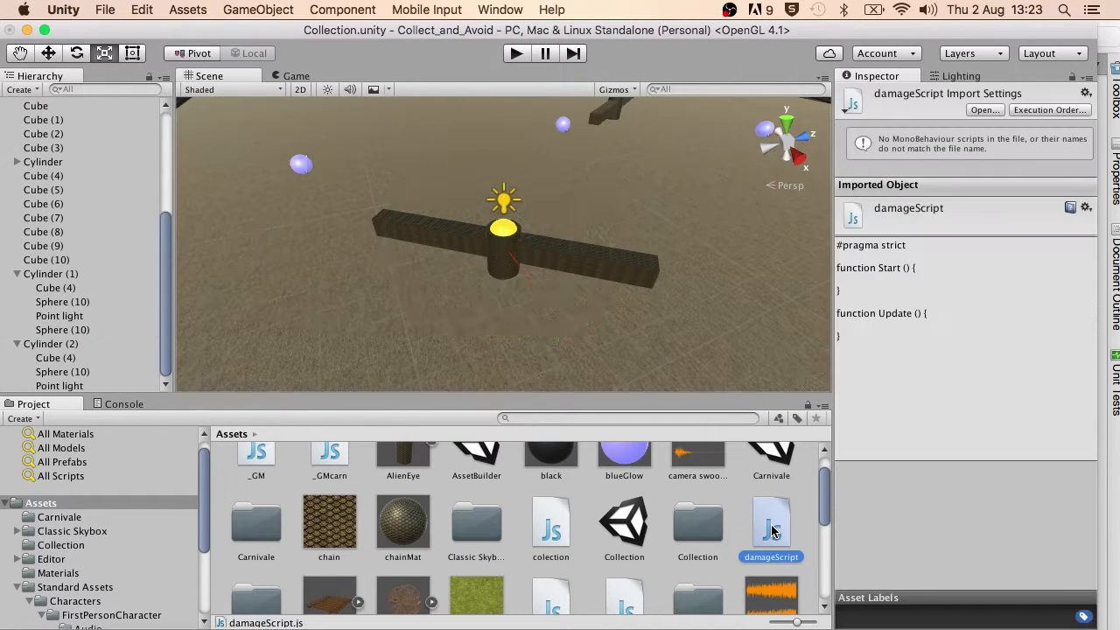
double_click(772, 530)
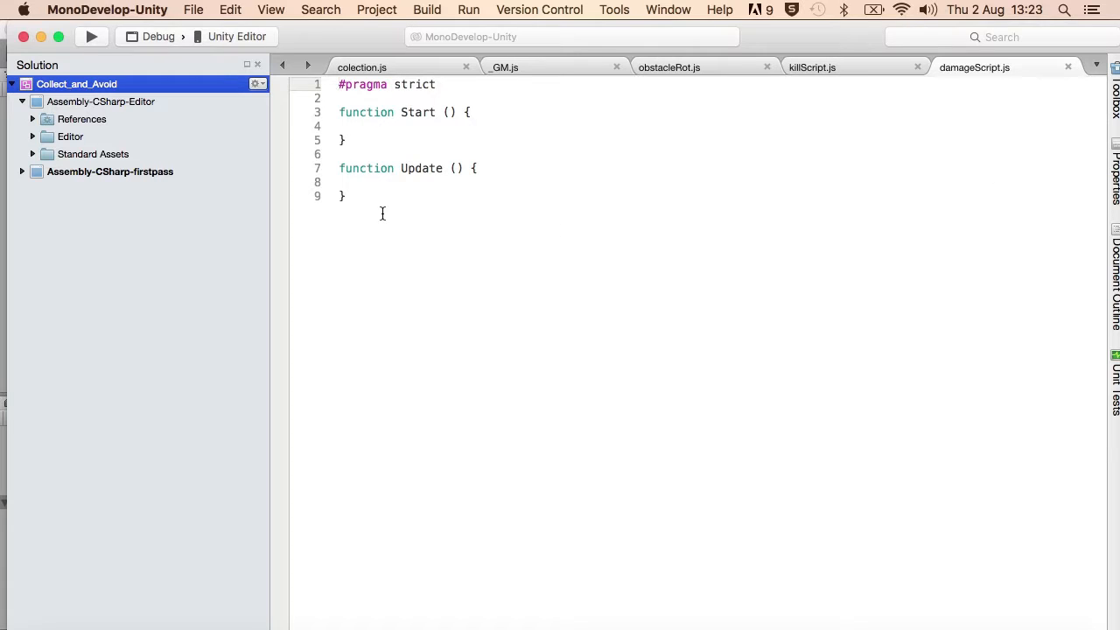
left_click_drag(383, 213, 332, 112)
type("fu")
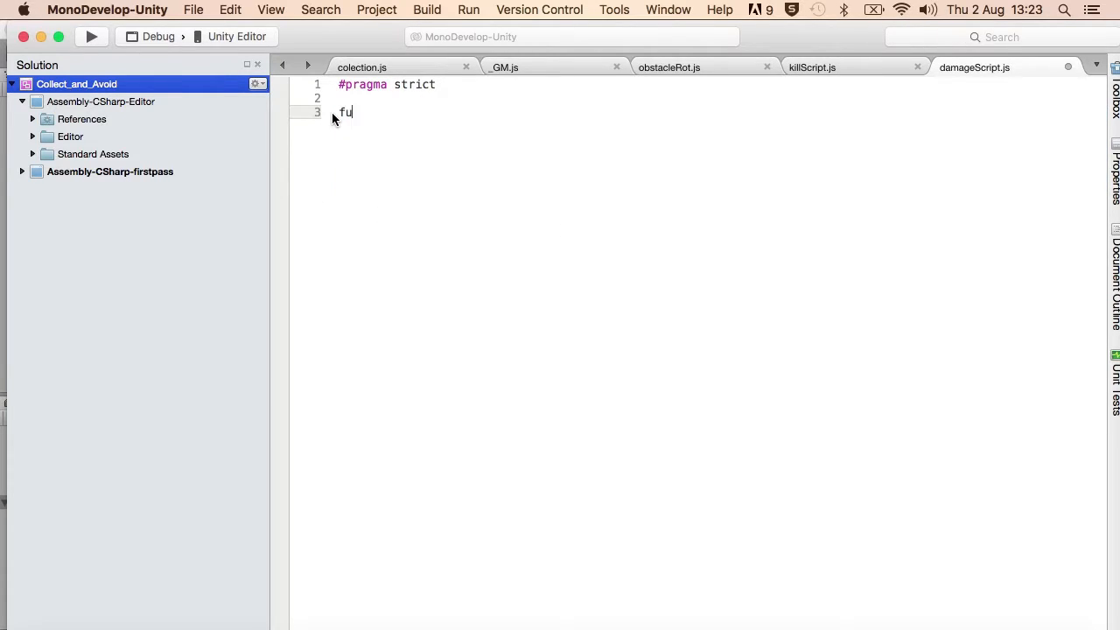
type("nction OnTriggerEnter()")
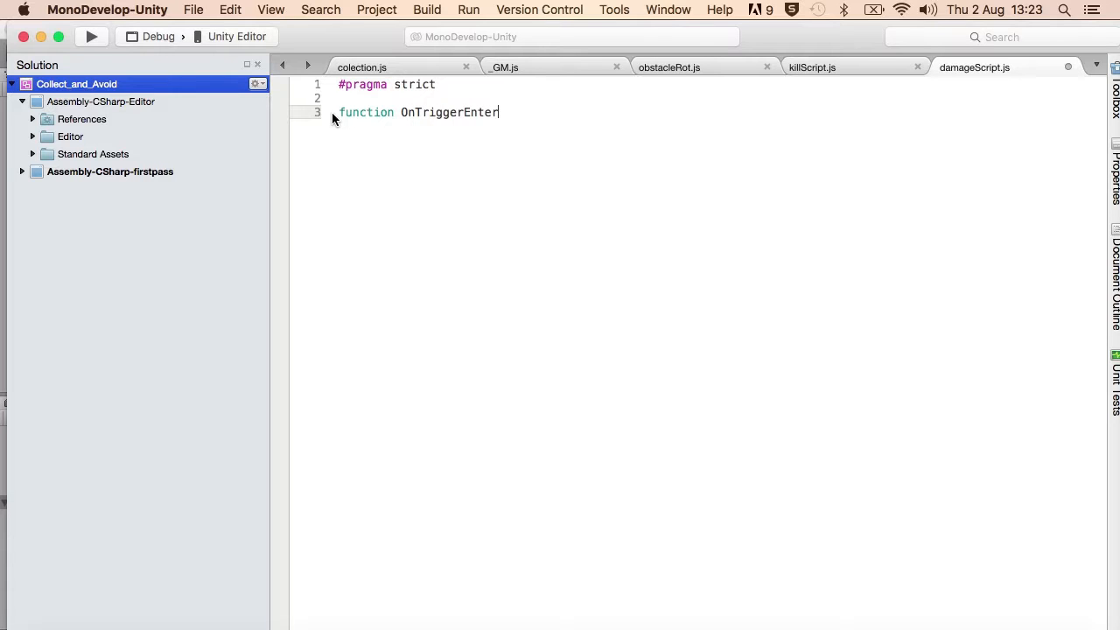
key("Return")
type("{")
key("Return")
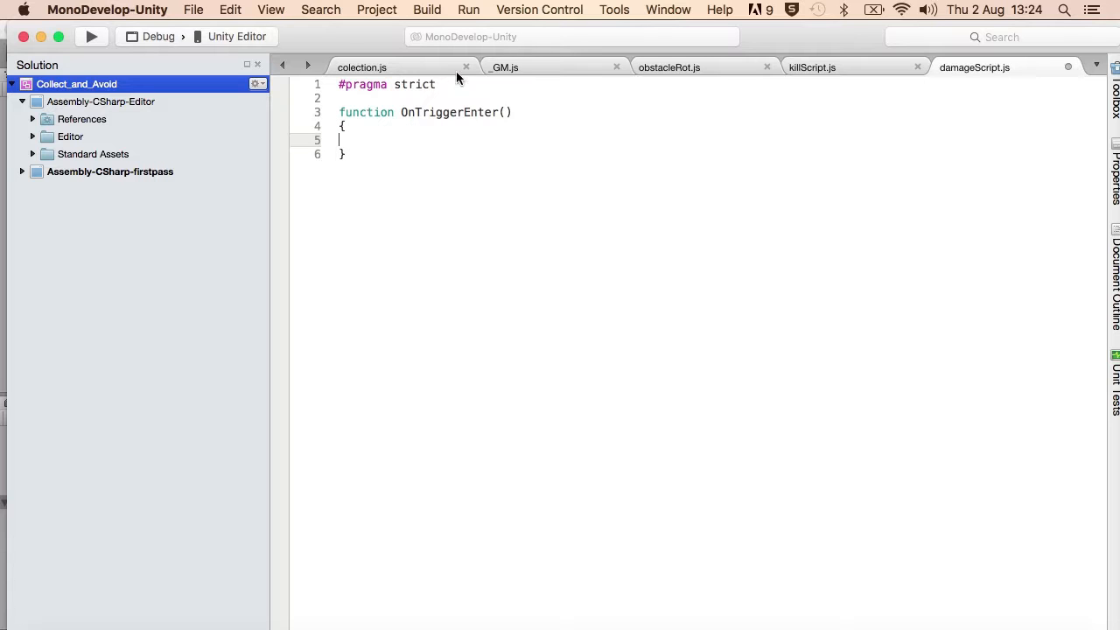
In _GM.js, declare "static var health : float;" below the score variable and save the script
mouse_move(341, 40)
left_mouse_down()
mouse_move(303, 101)
mouse_move(334, 592)
mouse_move(355, 48)
mouse_move(335, 36)
left_mouse_up()
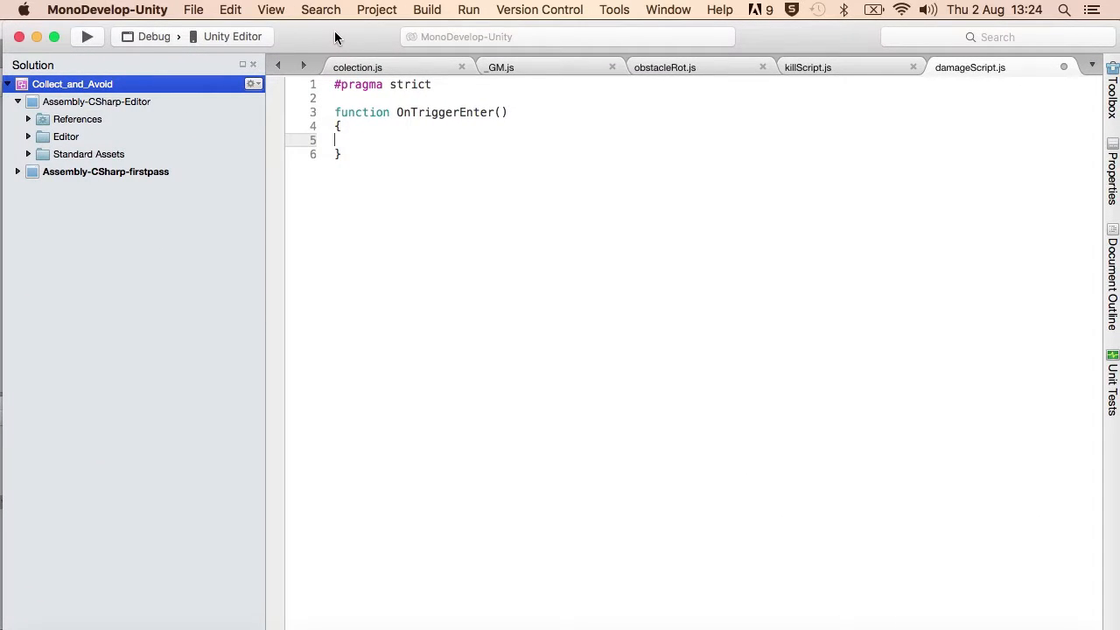
left_click(530, 68)
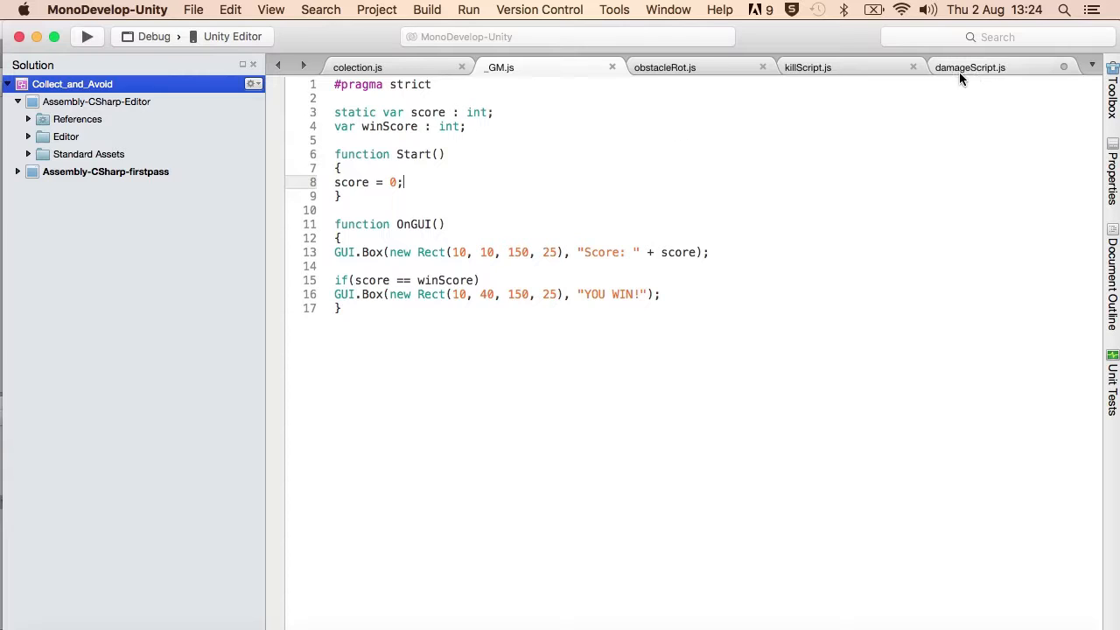
left_click(503, 113)
key("Return")
type("s")
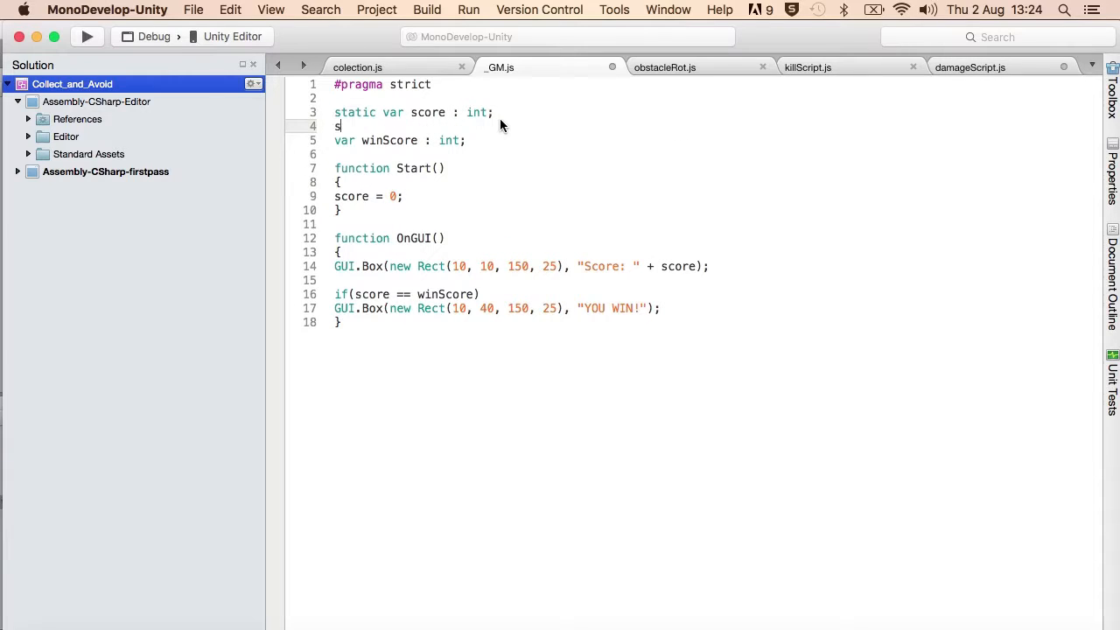
type("tatic var health : float;")
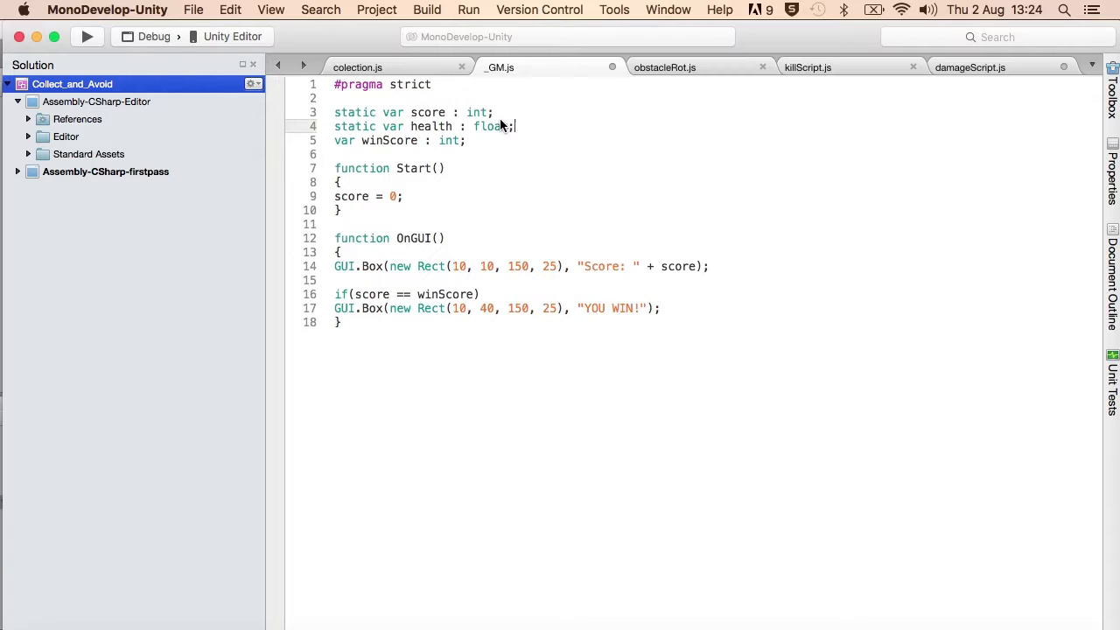
key("super+s")
In damageScript.js, add "health = health -20;" inside OnTriggerEnter and save the script
left_click(970, 70)
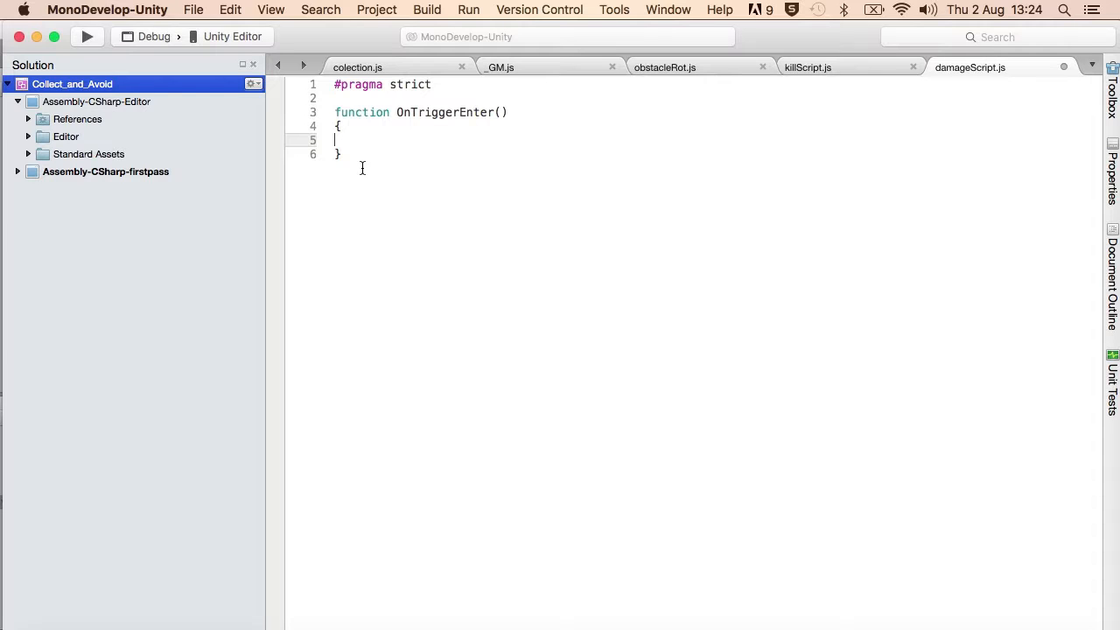
type("health = health -20;")
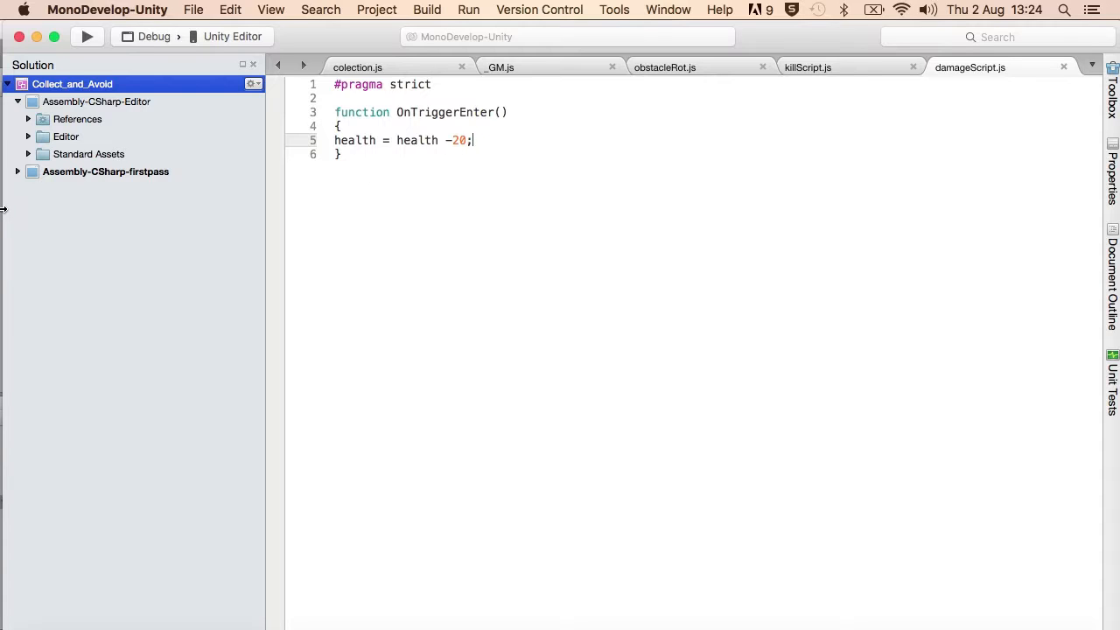
In _GM.js, add "health = 50;" below the score assignment in the Start function and save the script
left_click(520, 67)
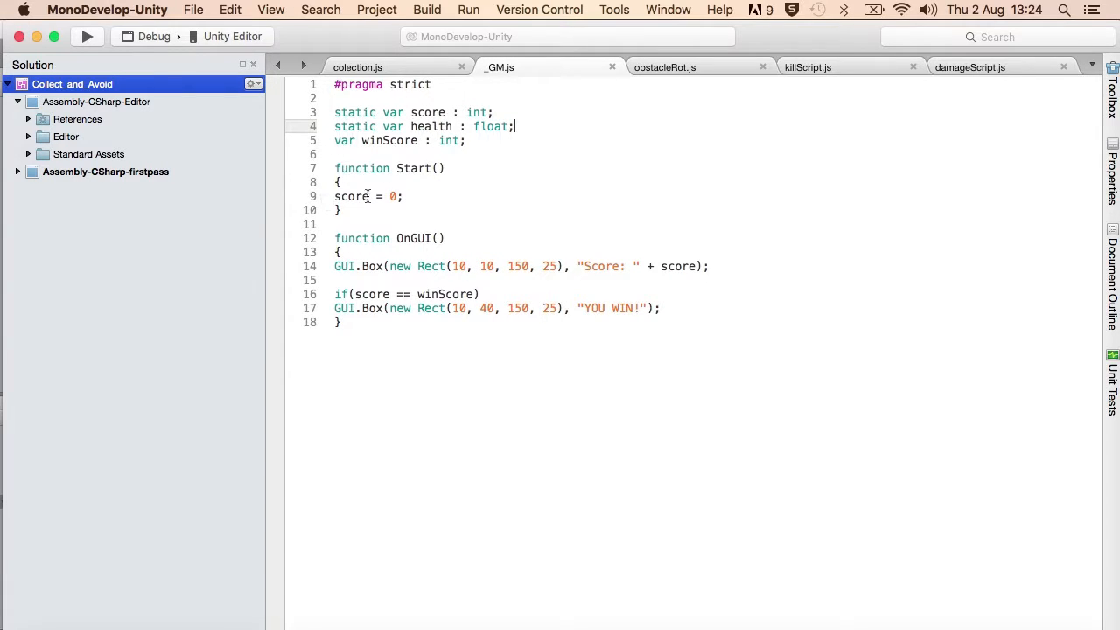
left_click(420, 196)
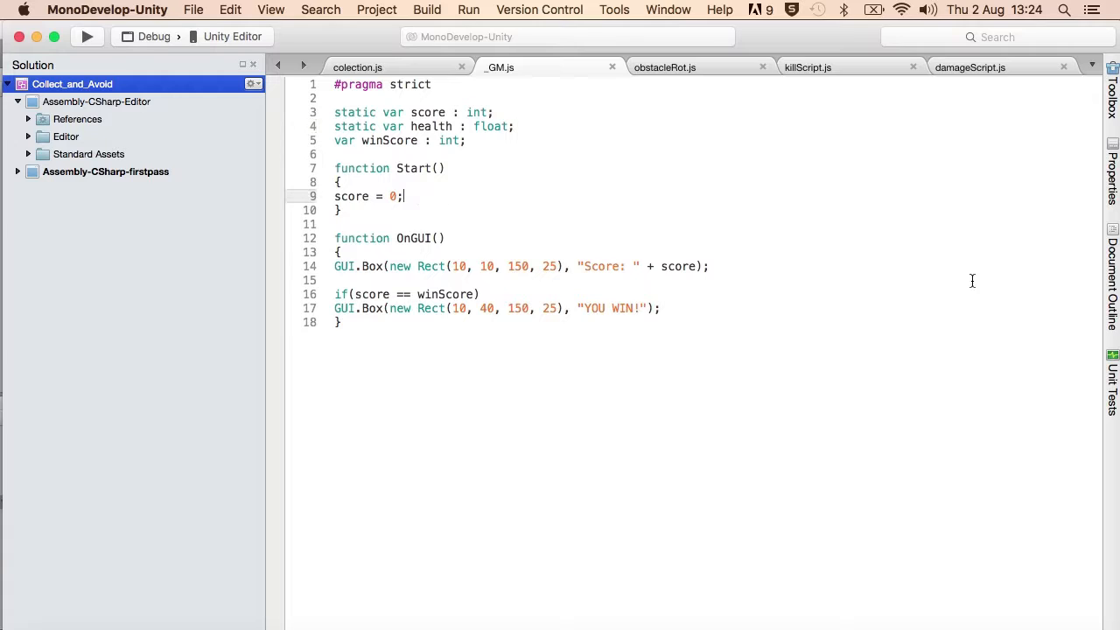
key("Return")
type("health")
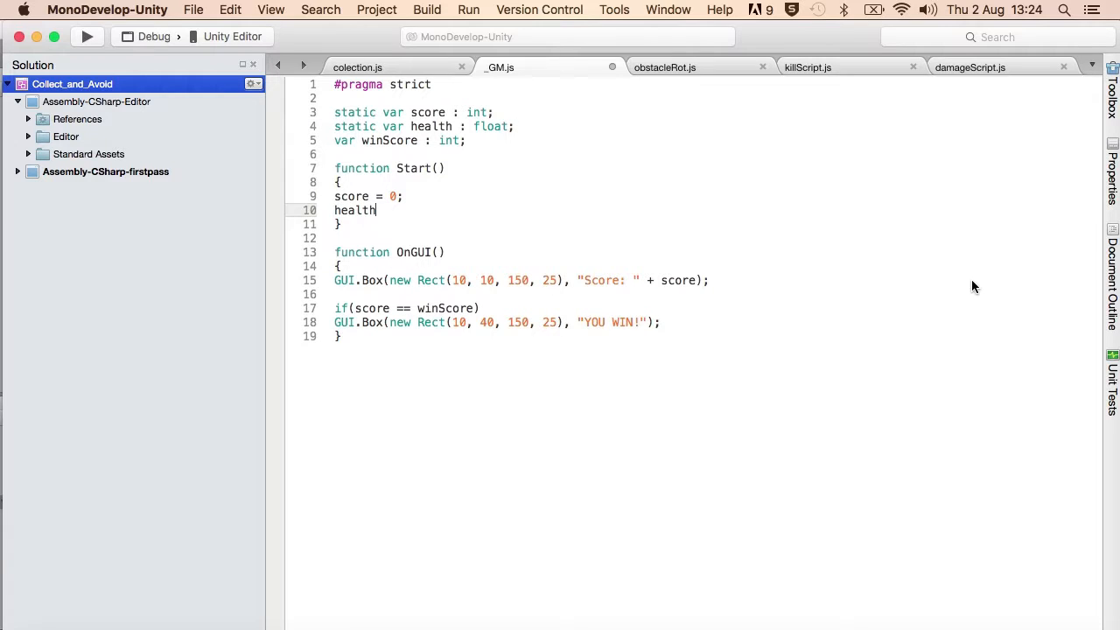
type(" = 50;")
key("super+s")
Duplicate the Score GUI.Box line directly below itself in OnGUI, keeping a blank line before the winScore condition
left_click_drag(336, 280, 726, 282)
key("super+c")
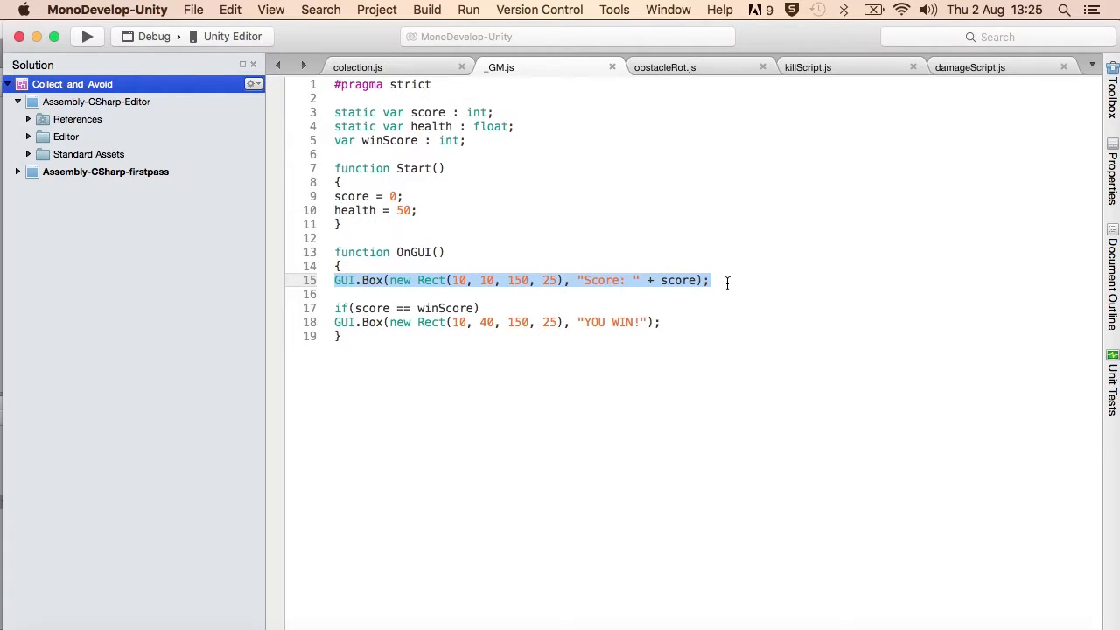
left_click(338, 295)
key("super+v")
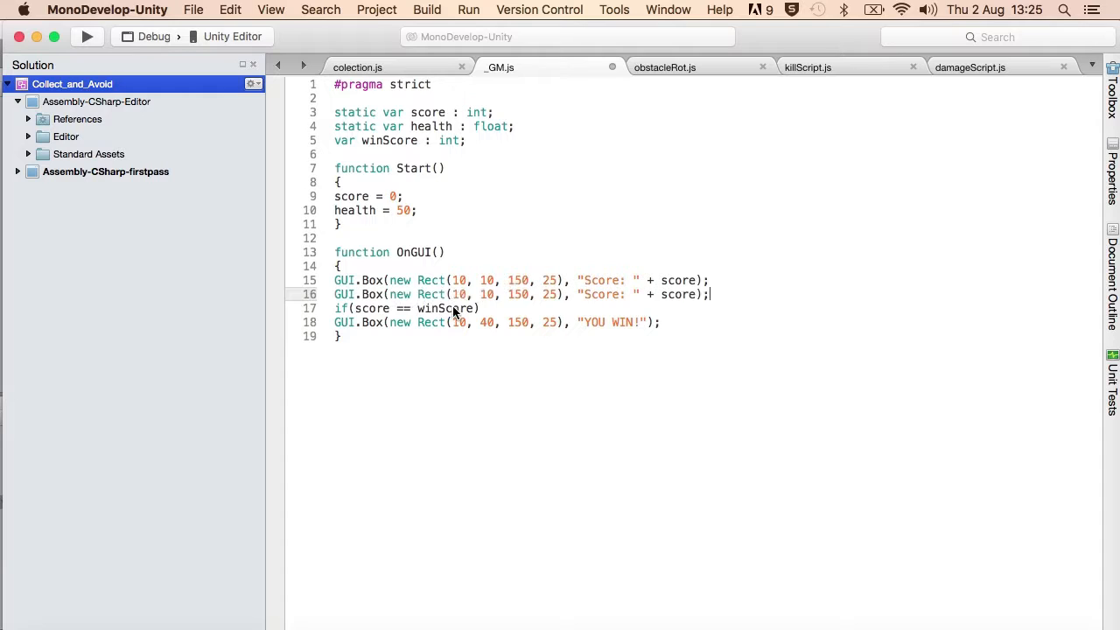
key("Return")
In the duplicated GUI.Box line, change the label to "Health: " and the displayed variable to health
left_click(619, 294)
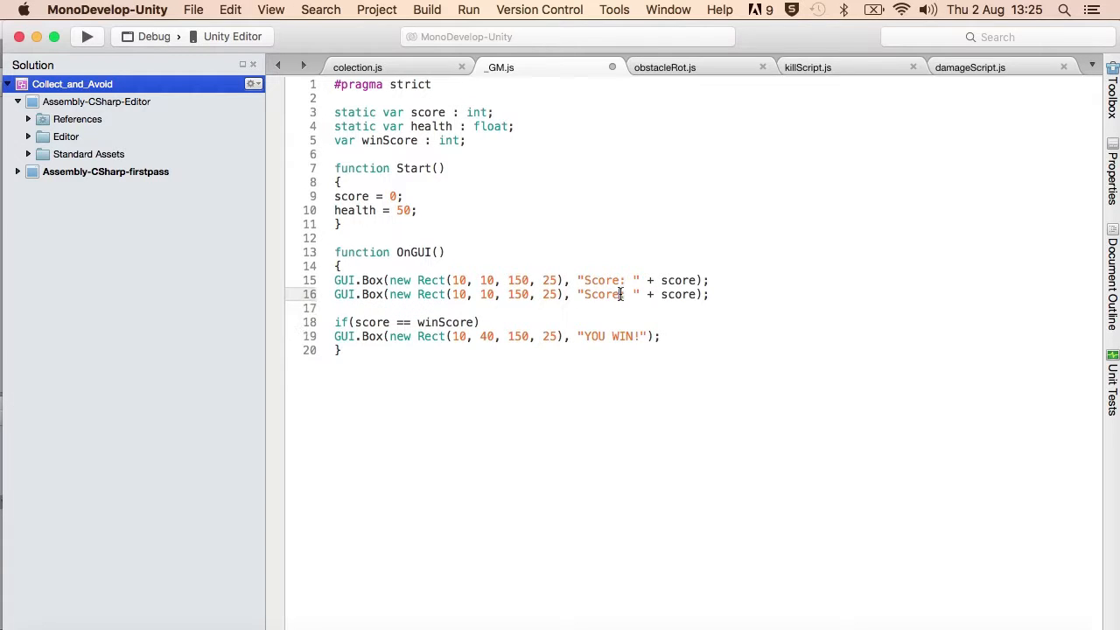
key("BackSpace")
key("BackSpace")
key("BackSpace")
key("BackSpace")
key("BackSpace")
type("Healt")
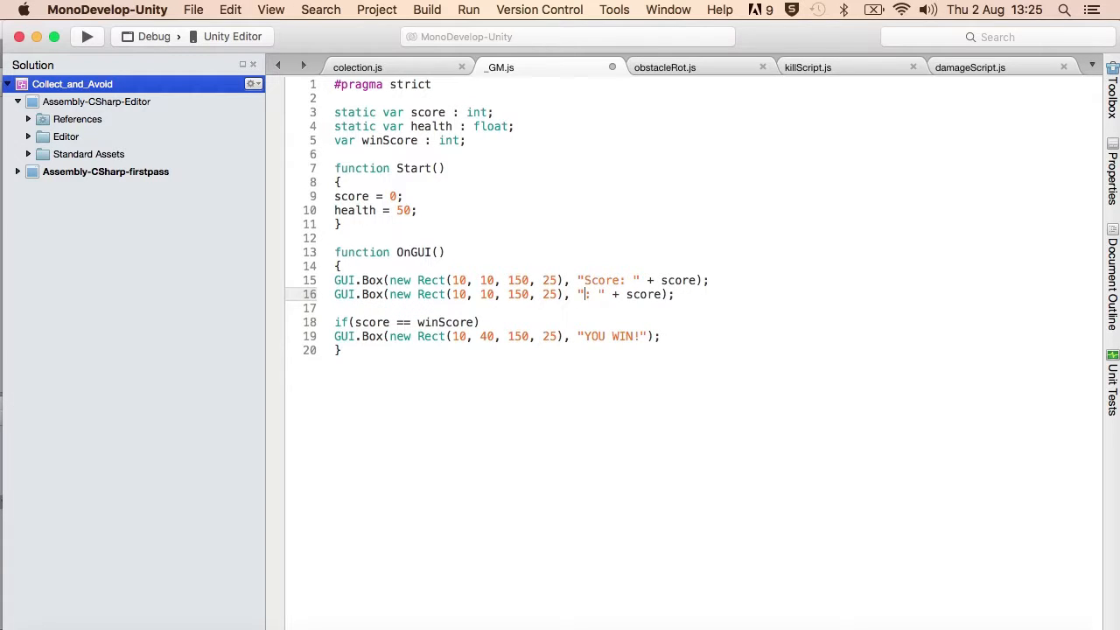
type("h")
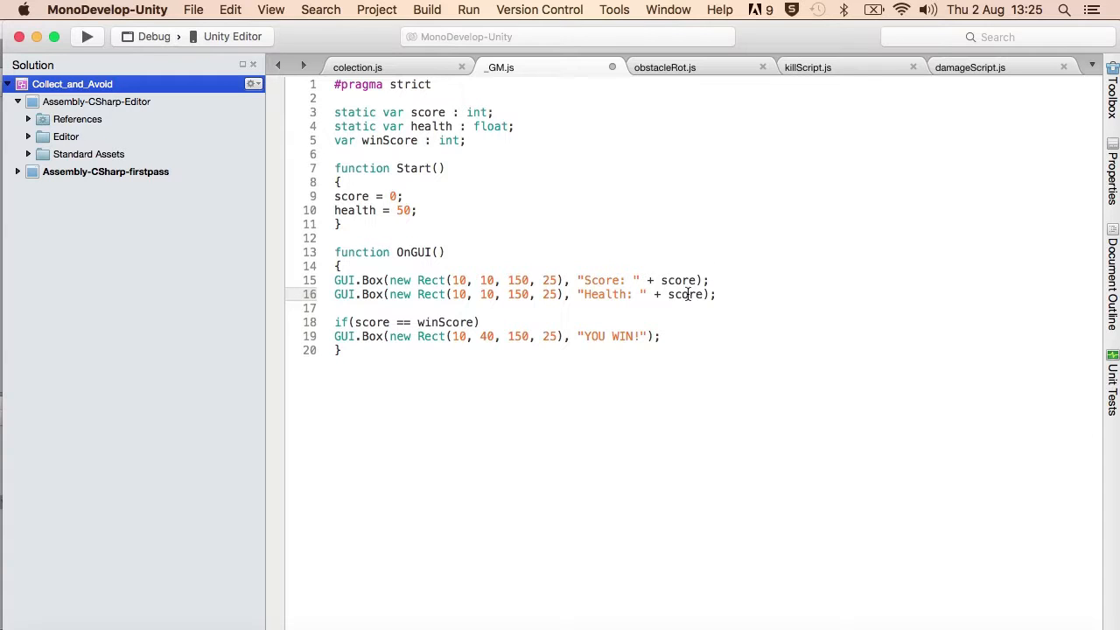
double_click(688, 294)
type("health")
Set the second Rect value of the Health box to 70 and save _GM.js
left_click(494, 296)
key("BackSpace")
key("BackSpace")
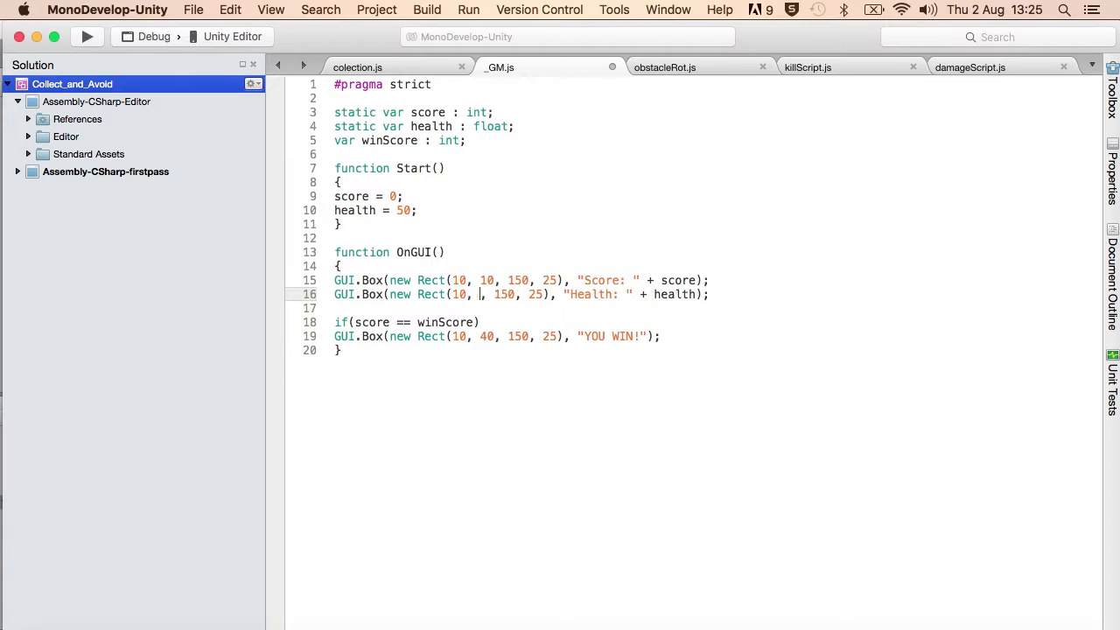
type("70")
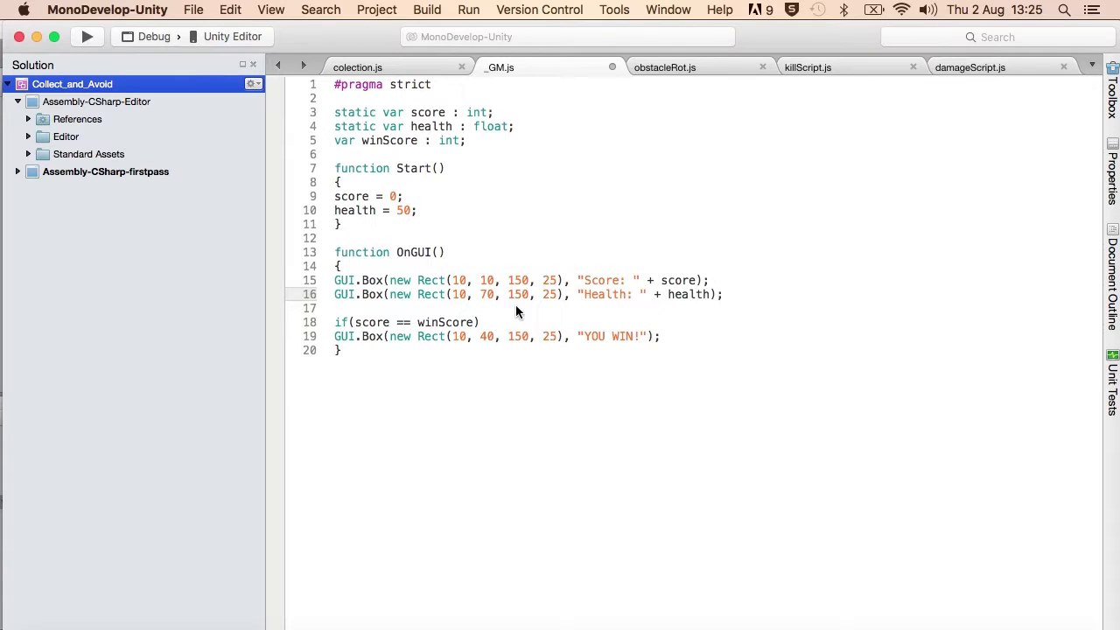
key("super+s")
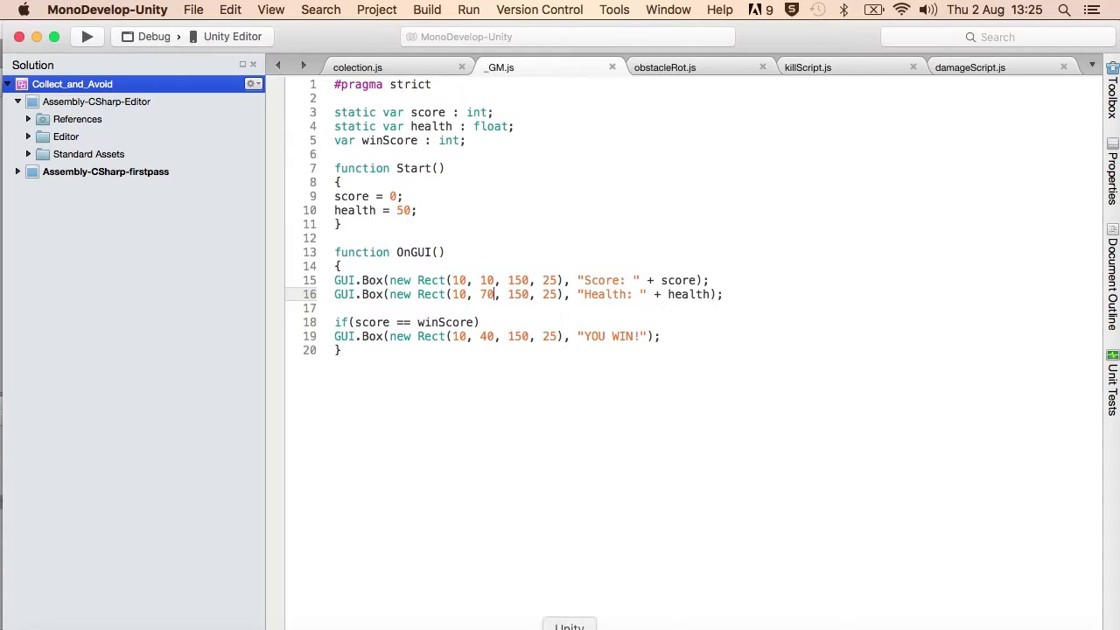
Switch to Unity, check the compiler error in the Console and open its source line in damageScript.js
left_click(569, 627)
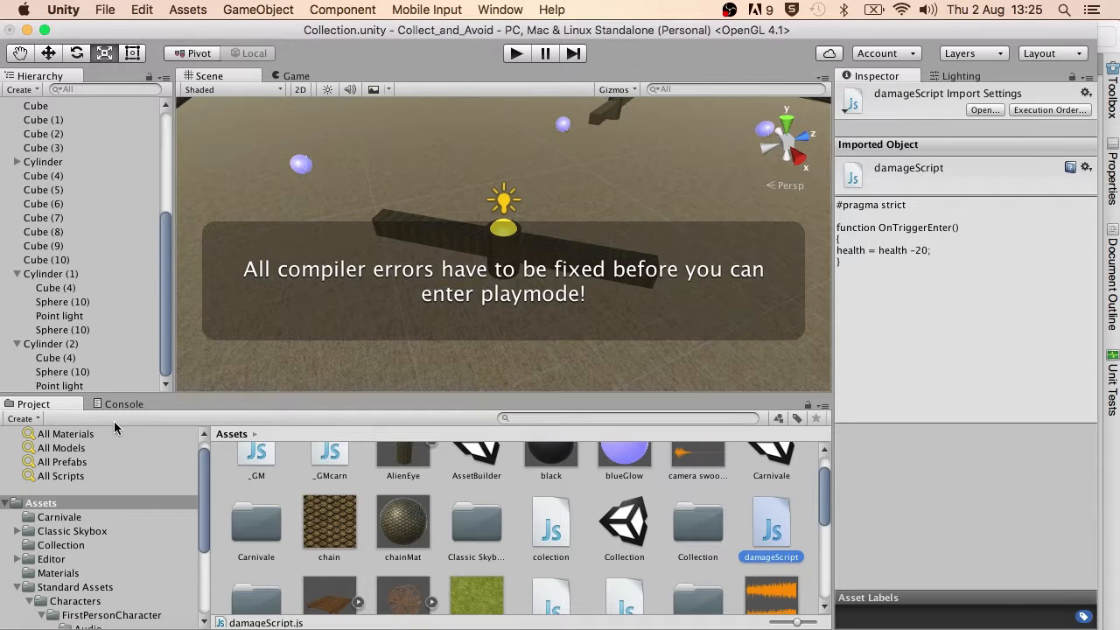
left_click(128, 404)
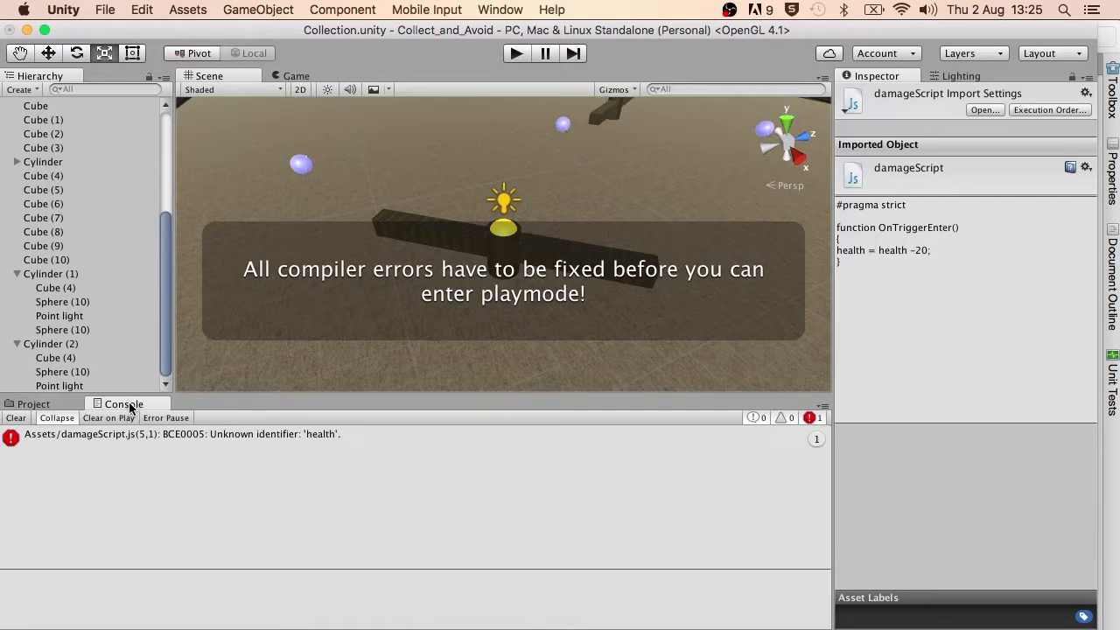
double_click(333, 438)
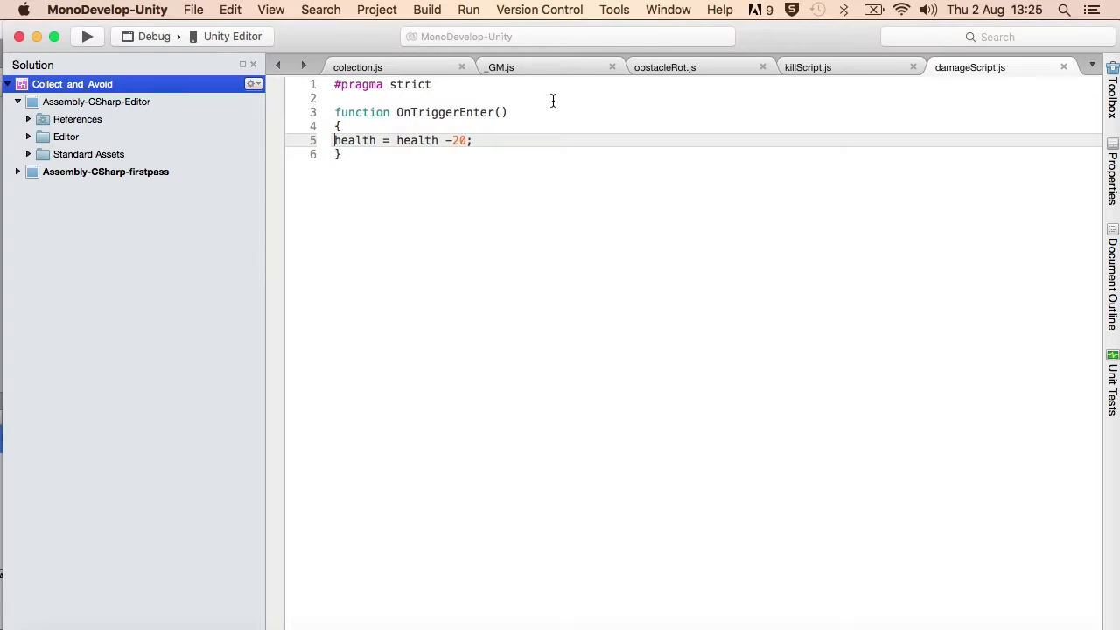
In damageScript.js, prefix both health references in OnTriggerEnter with "_GM."
left_click(332, 140)
type("_GM.")
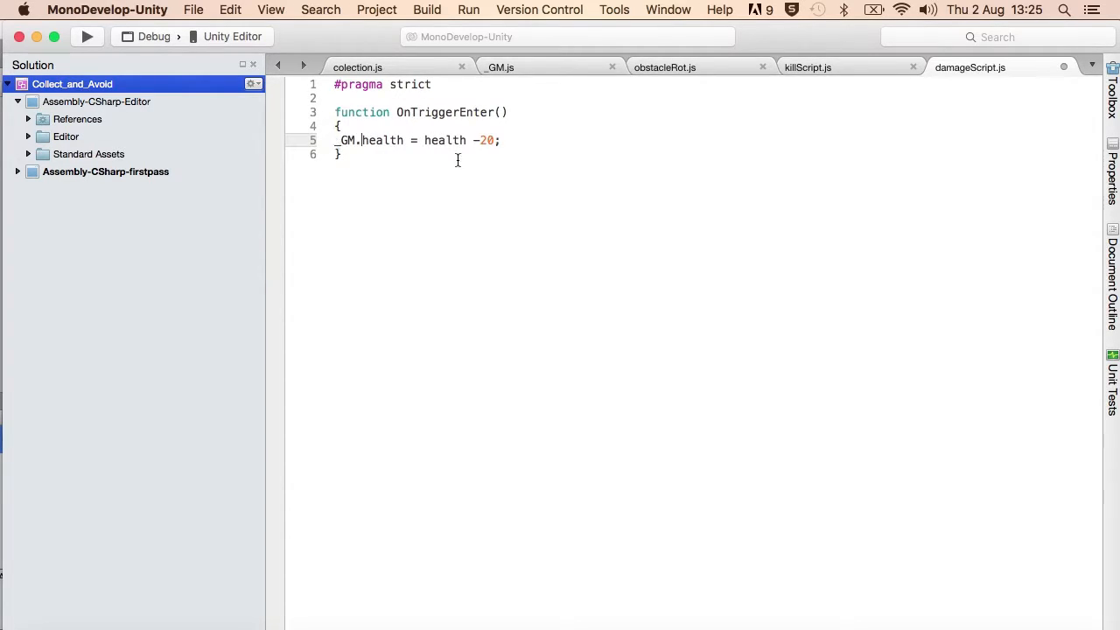
left_click(424, 140)
type("_GM.")
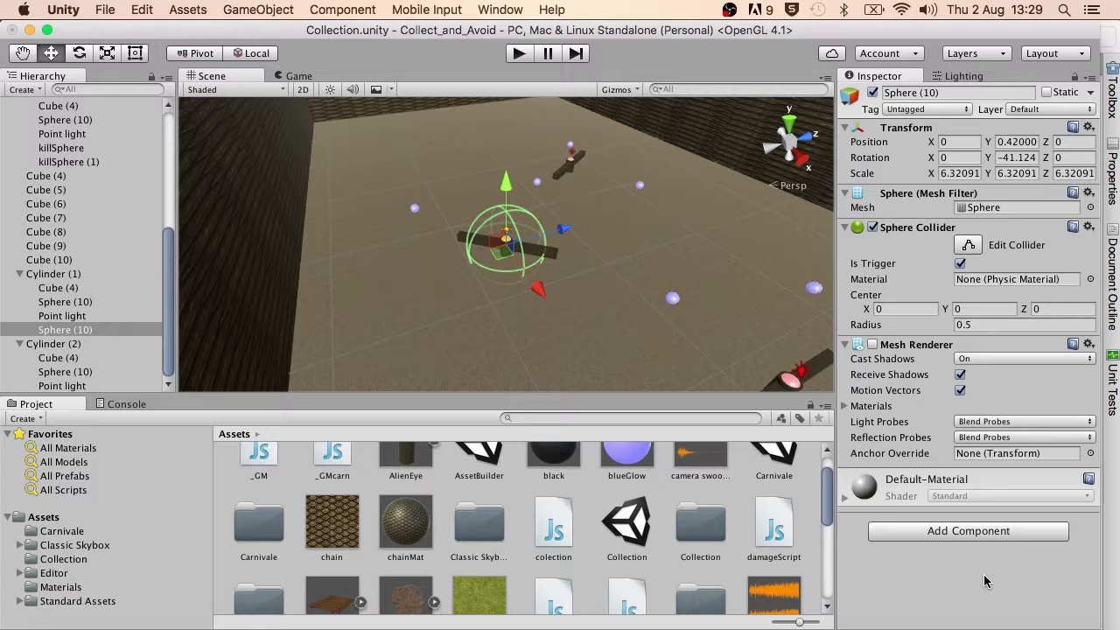
In Unity, attach damageScript to the trigger sphere under Cylinder (1) and rename that sphere damageSphere
left_click_drag(984, 573, 983, 573)
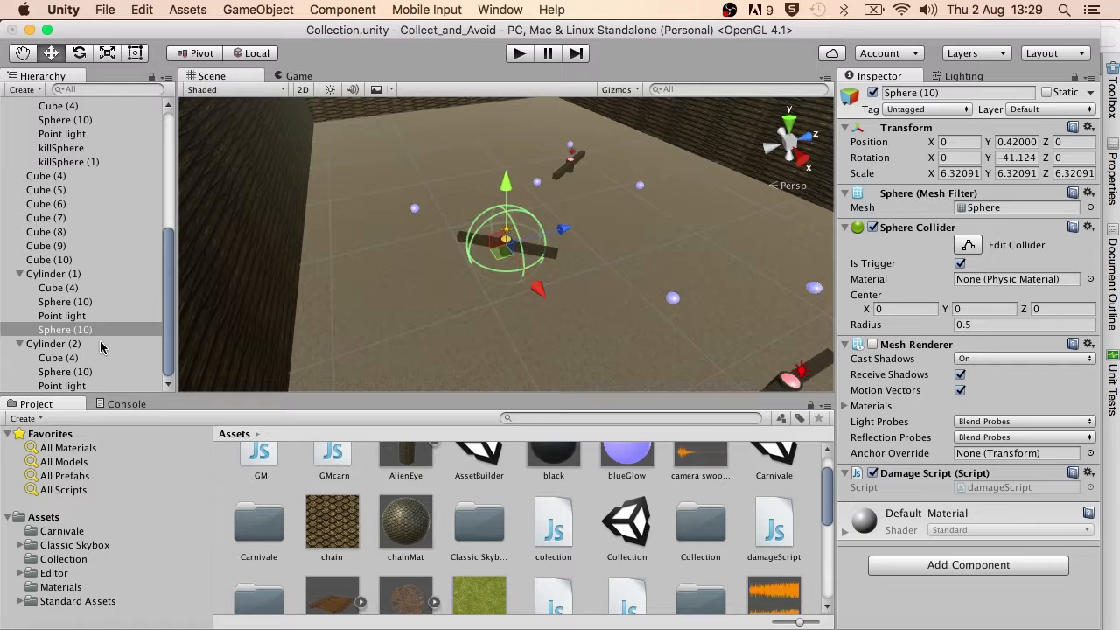
left_click(58, 332)
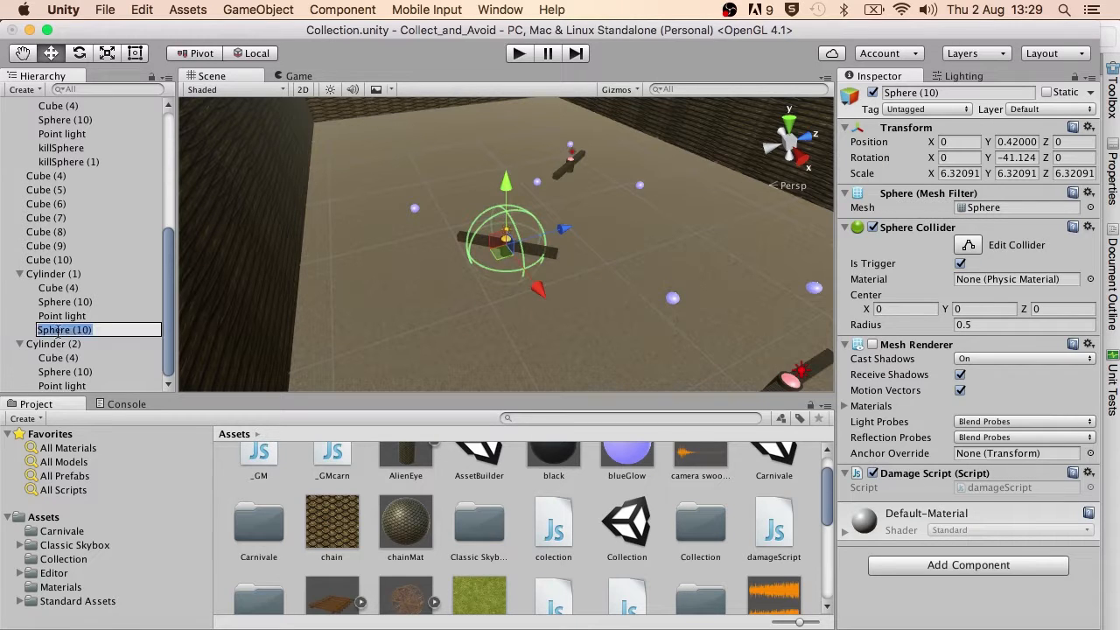
type("damagheSPhere")
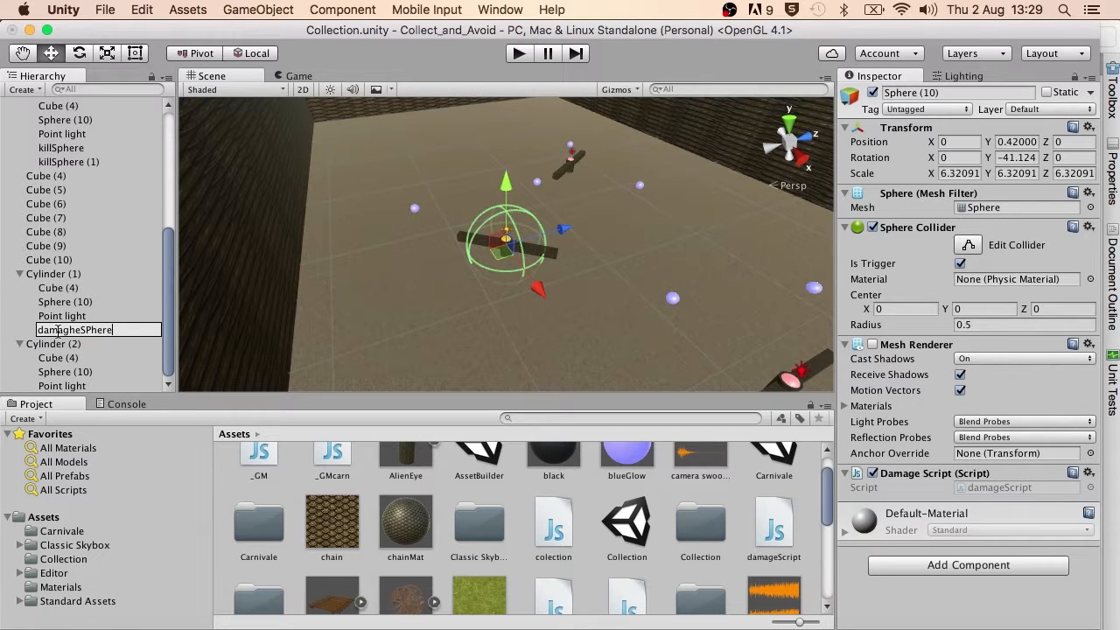
key("BackSpace")
type("p")
key("BackSpace")
key("Return")
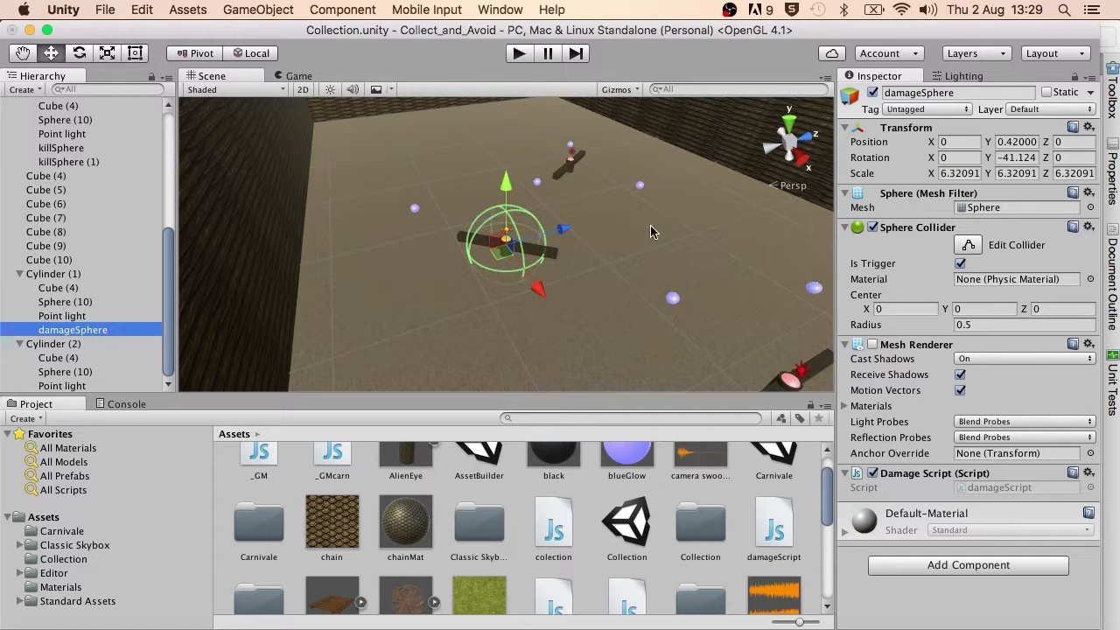
Play-test the scene by walking the player into the yellow-marked obstacle to check the health display, and stop play mode
left_click(516, 55)
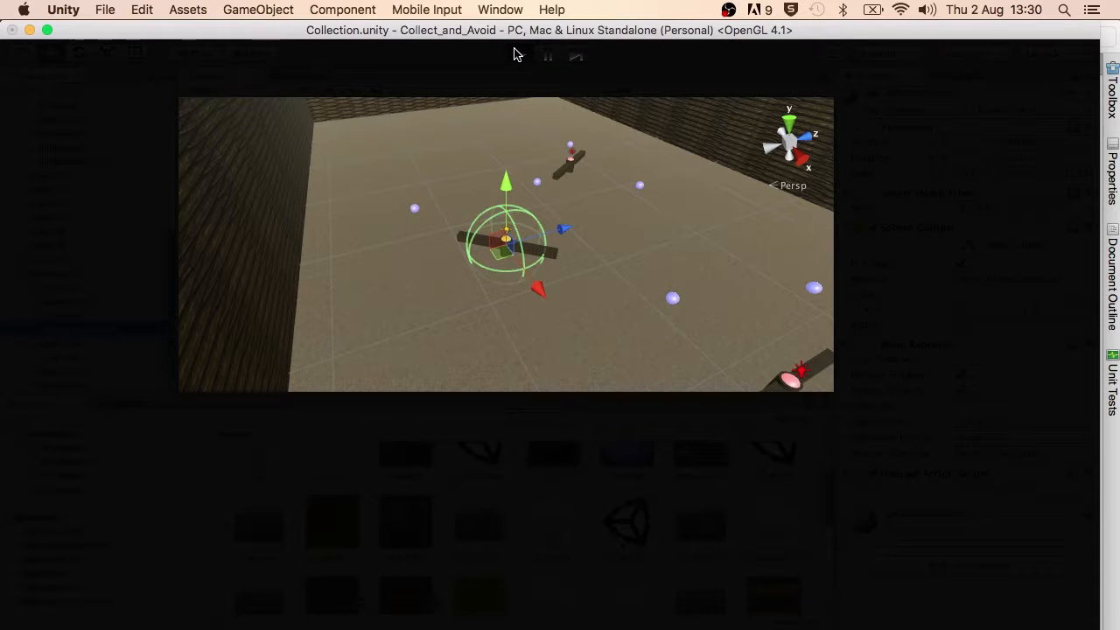
key("w")
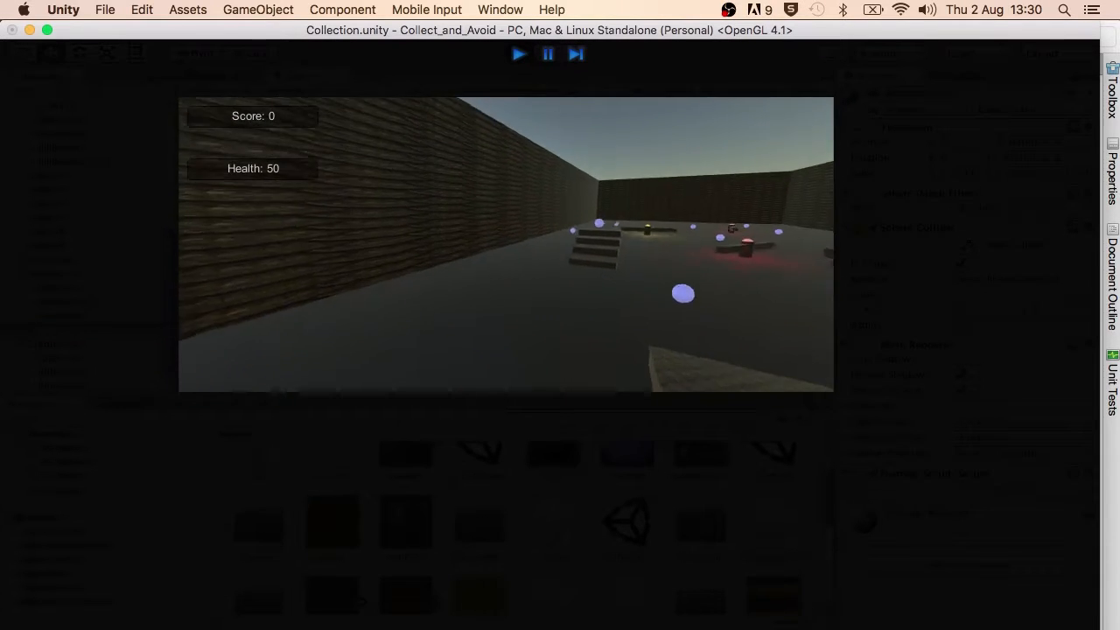
key("w")
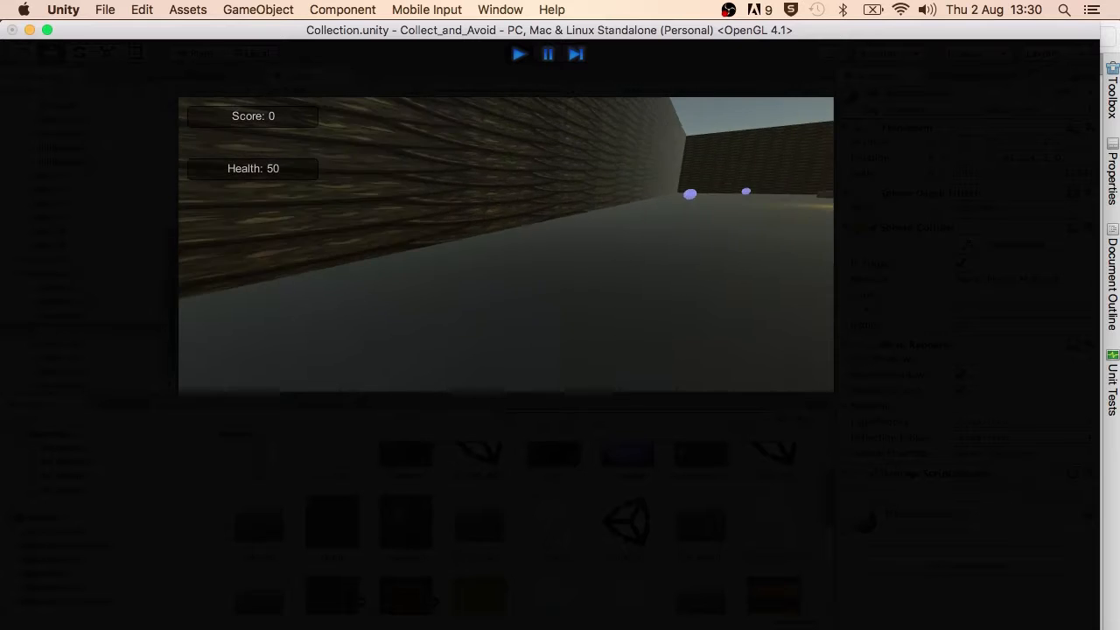
key("w")
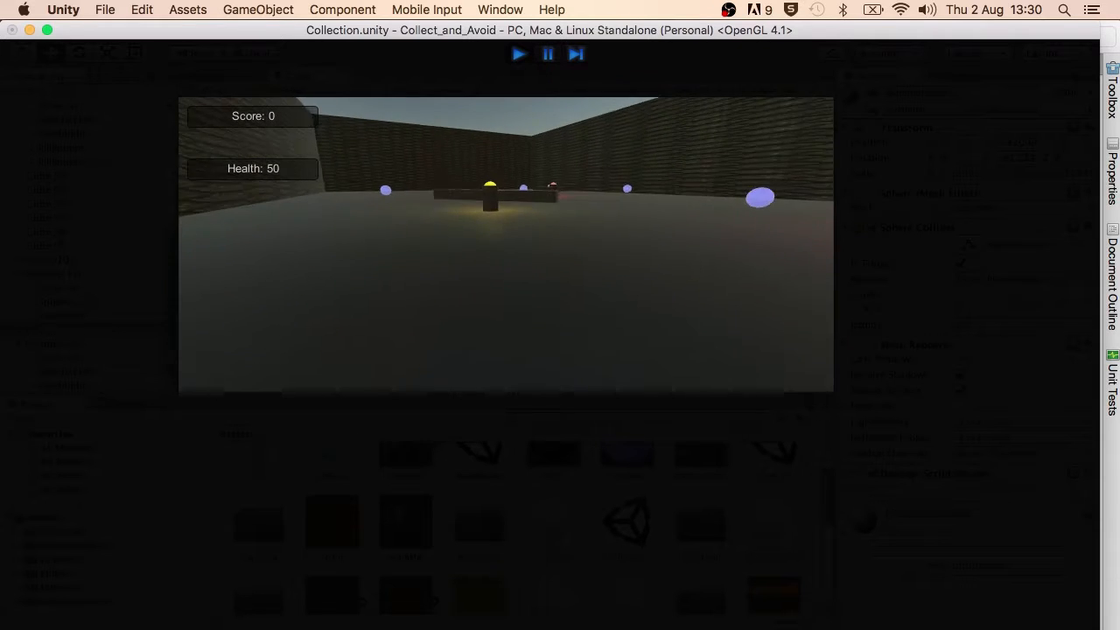
key("w")
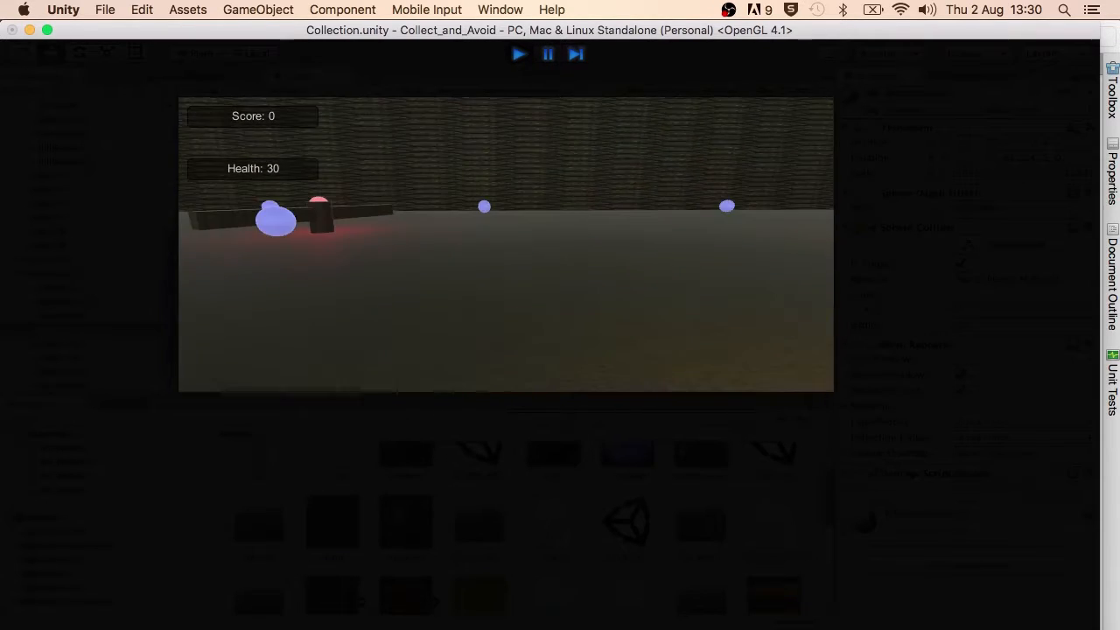
key("w")
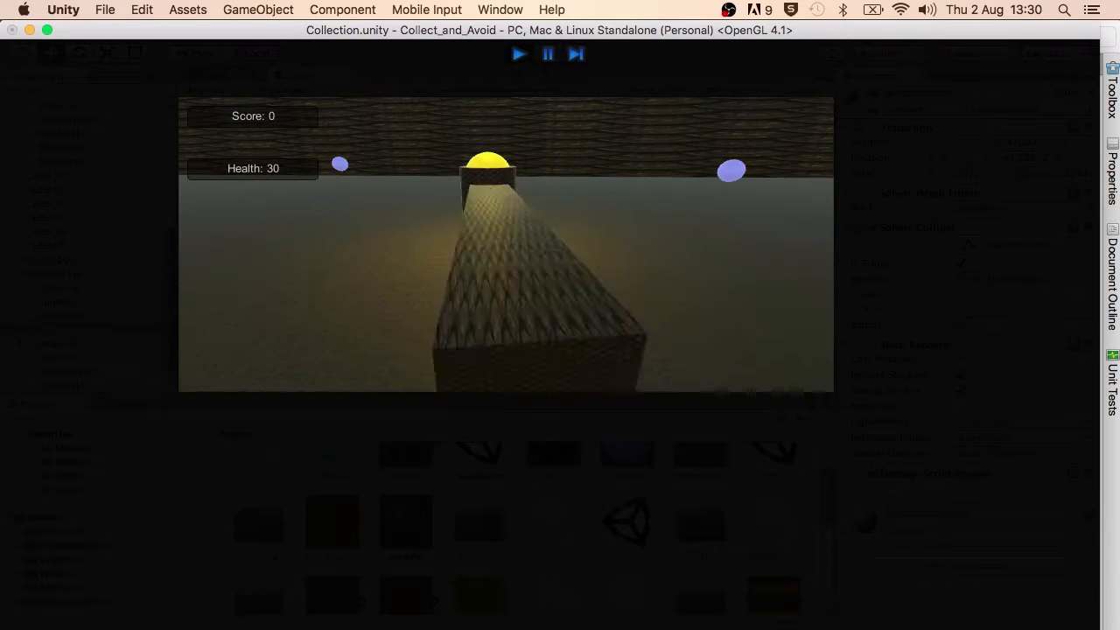
key("w")
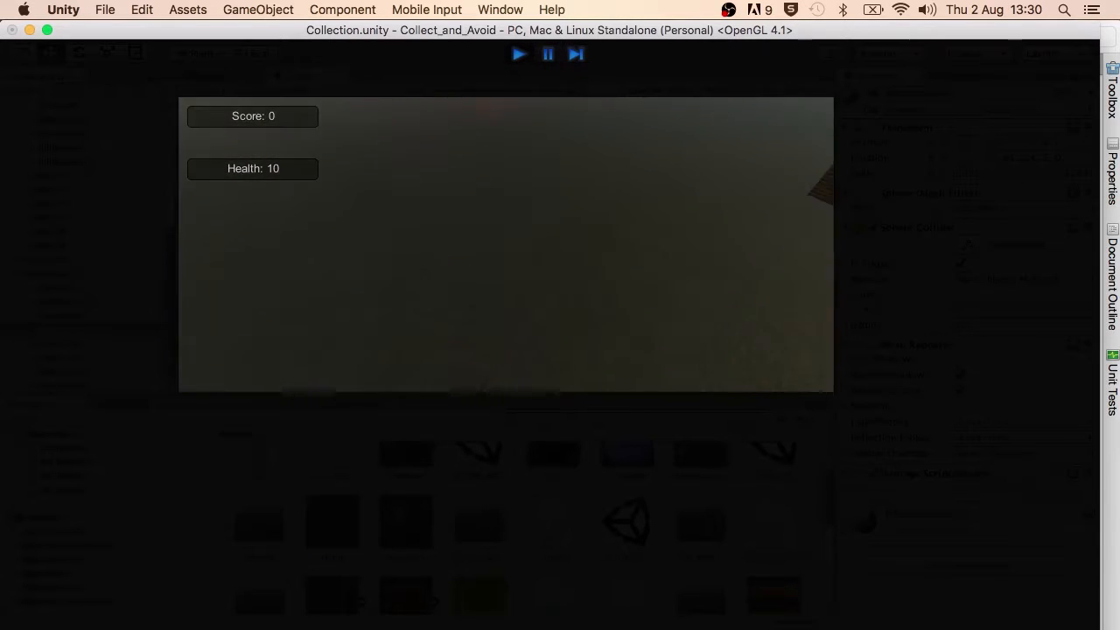
key("w")
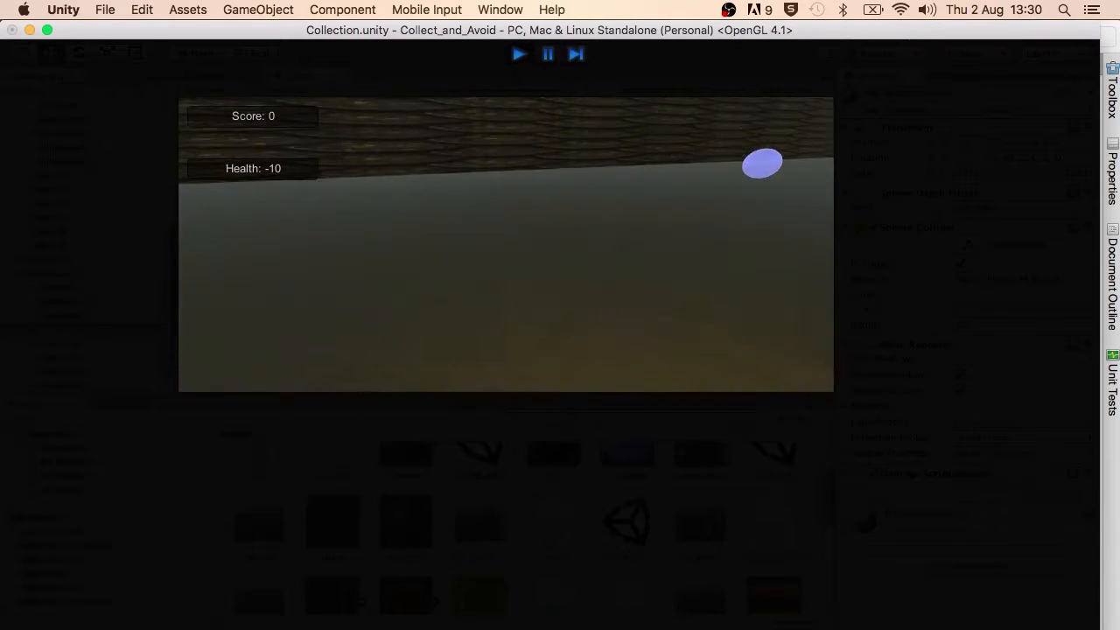
key("w")
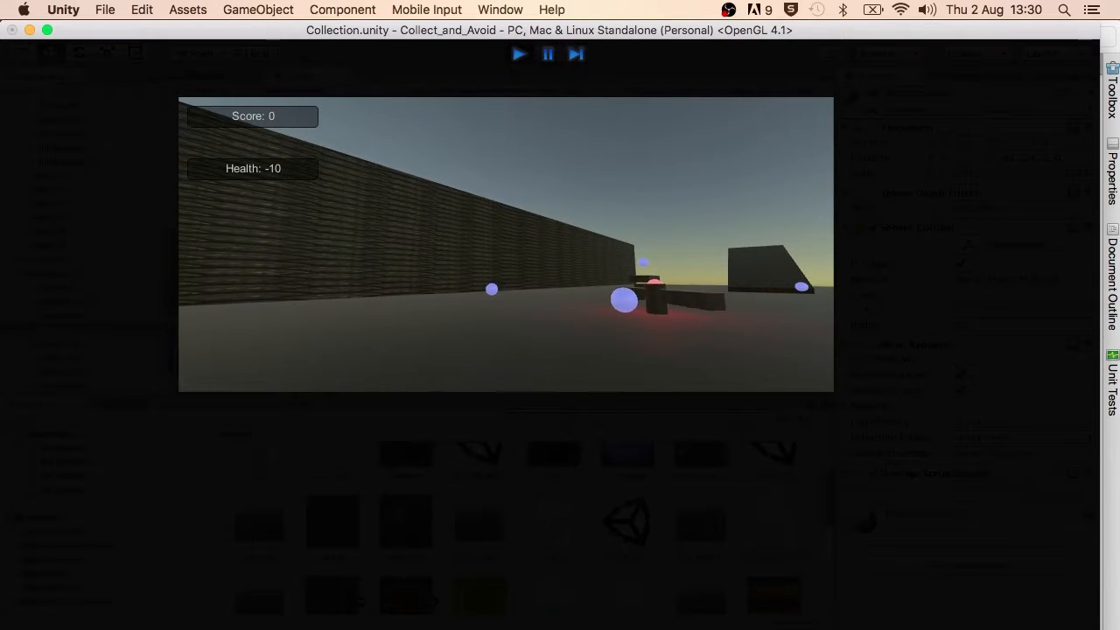
key("Escape")
left_click(516, 58)
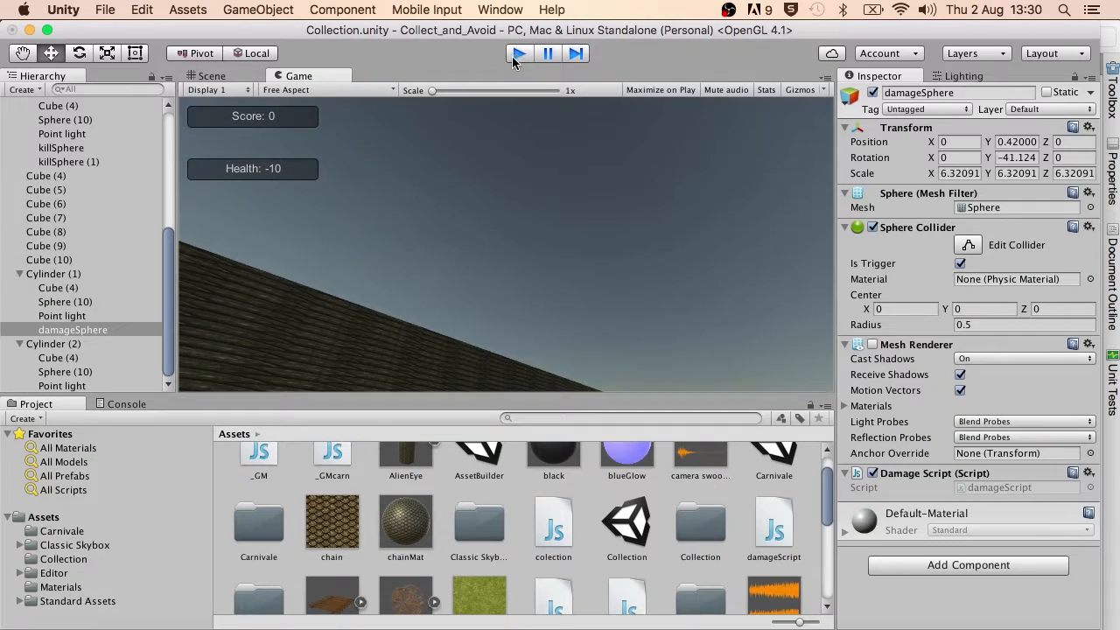
Switch to MonoDevelop and add a "function Update()" with opening and closing braces below OnGUI in _GM.js
left_click(607, 627)
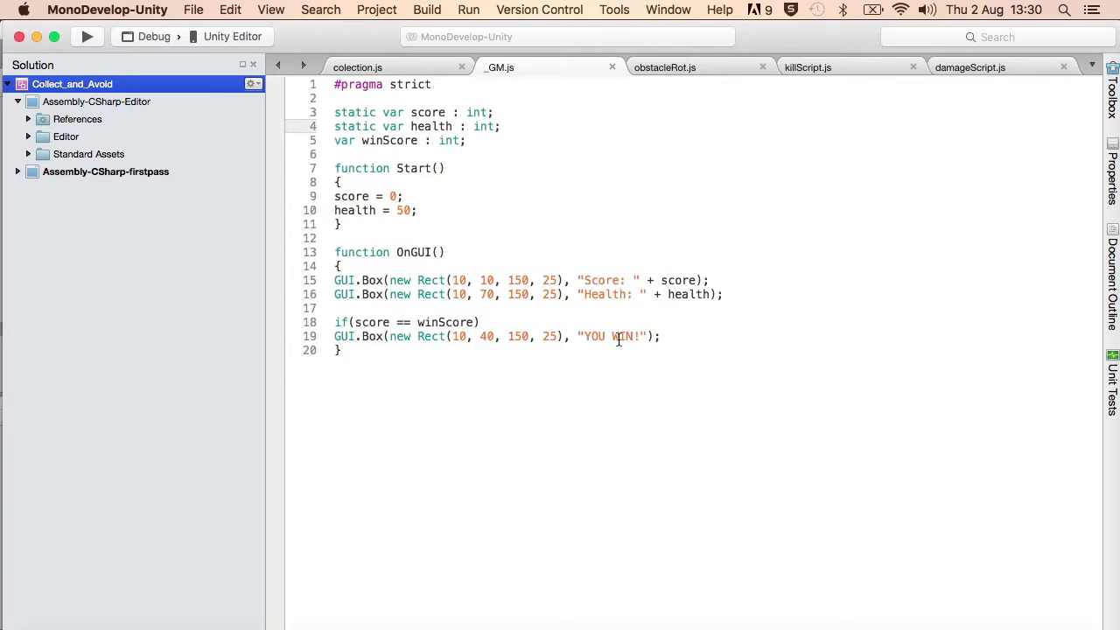
left_click(661, 369)
key("Return")
key("Return")
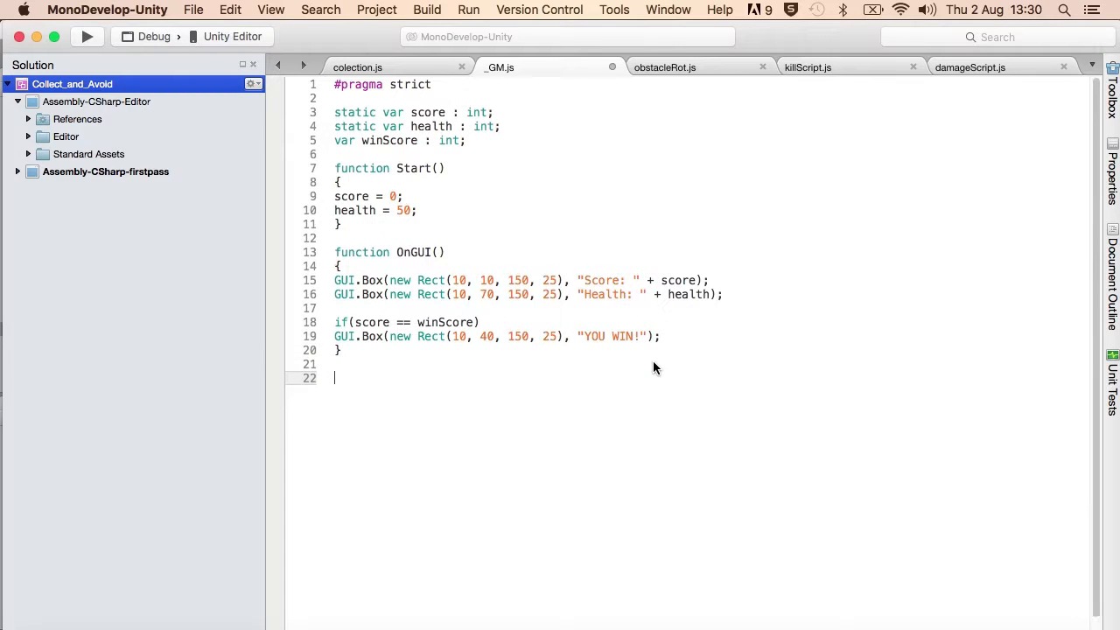
type("function Update()")
key("Return")
type("{")
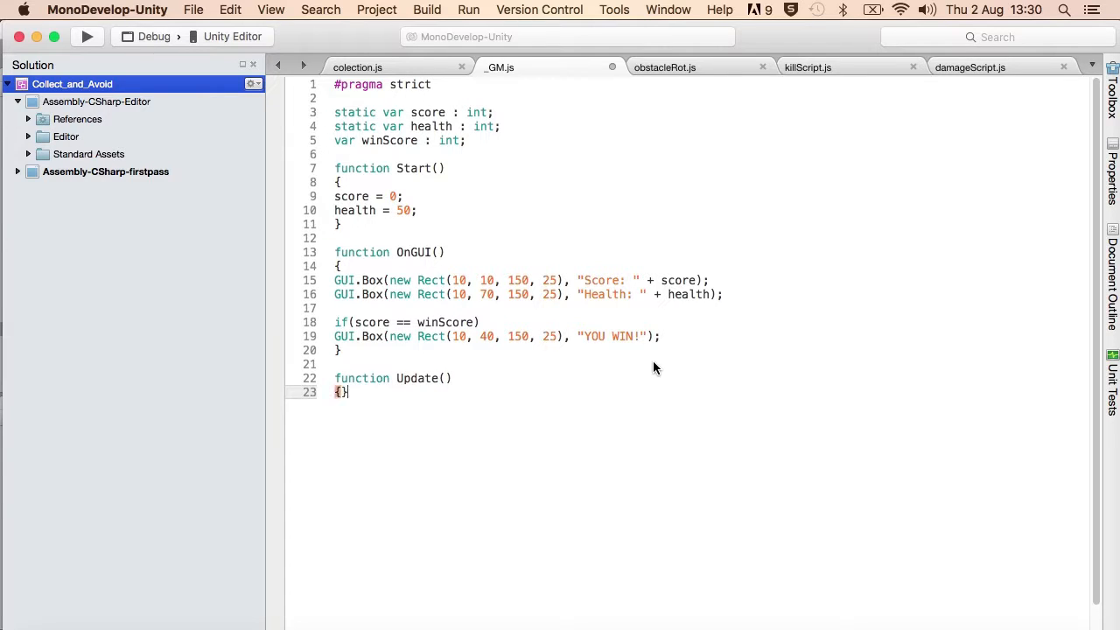
Inside Update in _GM.js, add "if(health <=0)" followed by the SceneManagement.SceneManager.LoadScene("Collection"); line from killScript.js, and save the script
key("Return")
type("if(health")
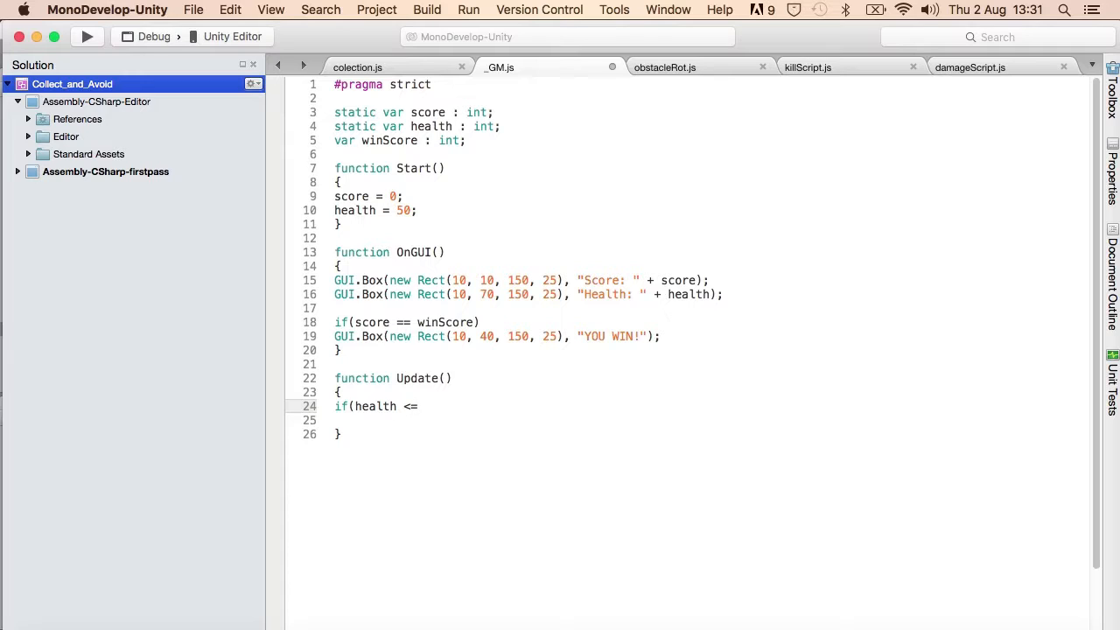
type("<=0)")
key("Return")
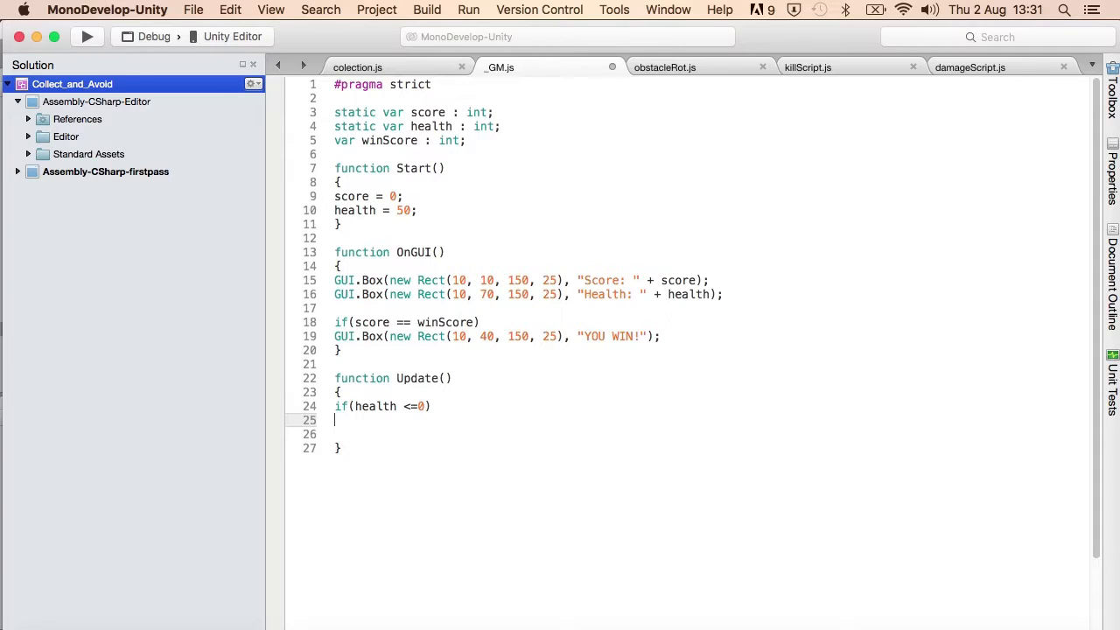
left_click(848, 68)
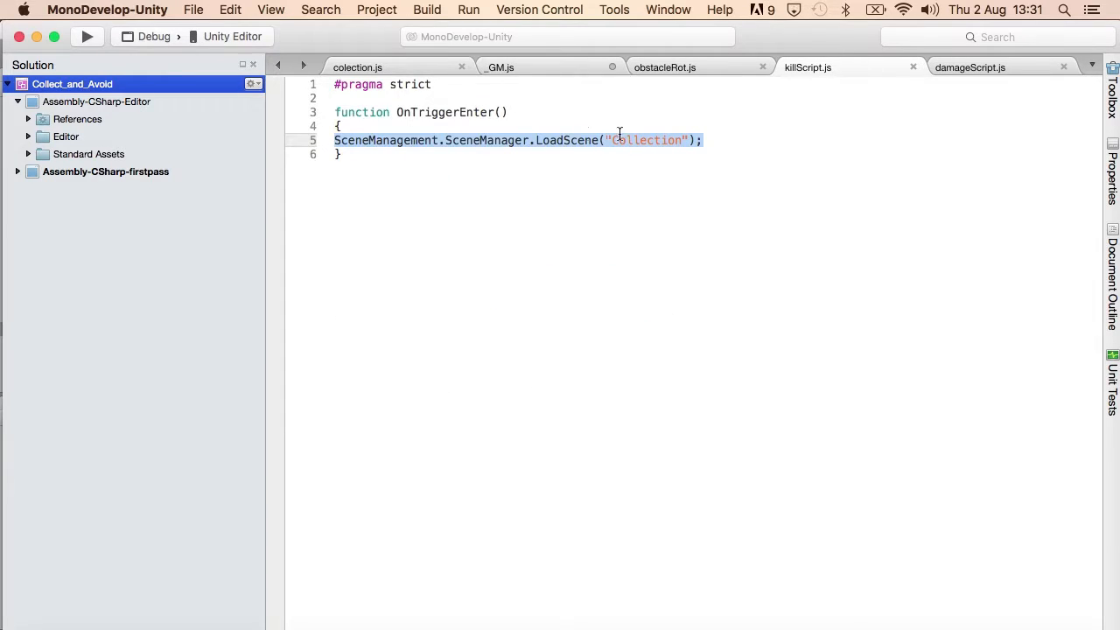
left_click(542, 68)
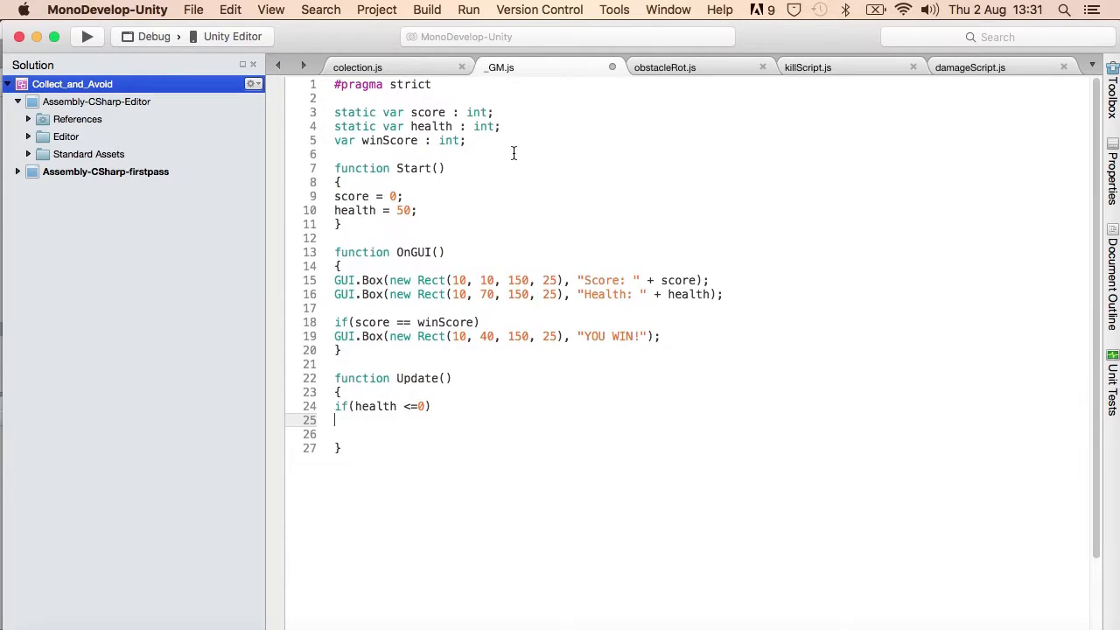
type("SceneManagement.SceneManager.LoadScene(\"Collection\");")
key("super+s")
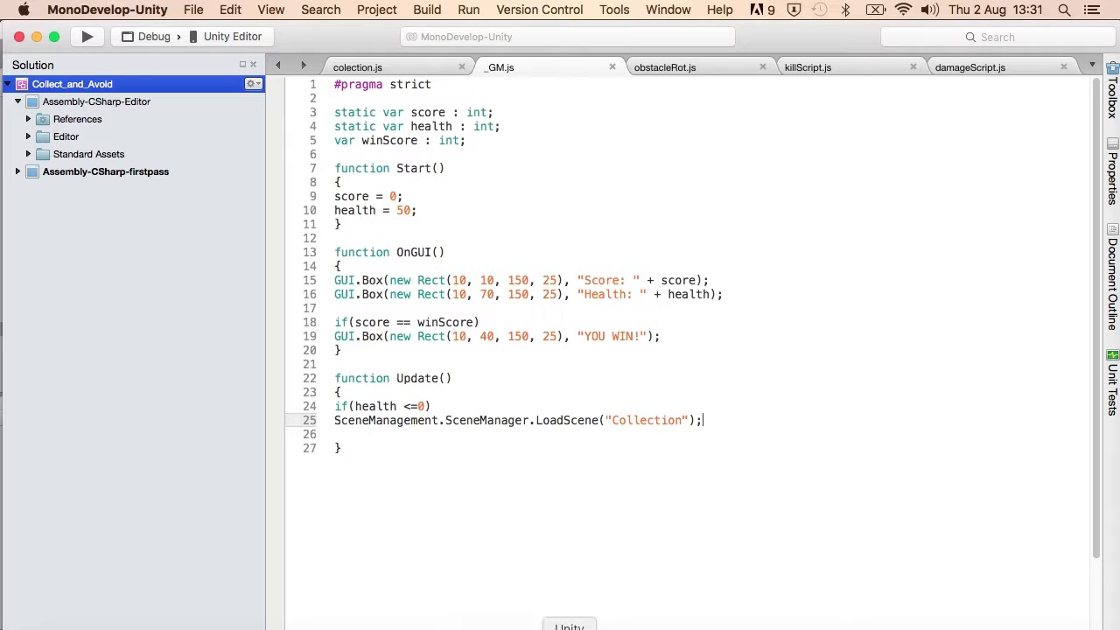
Switch to Unity, play-test the scene by walking into the yellow-marked obstacle until health runs out, and stop play mode
left_click(569, 628)
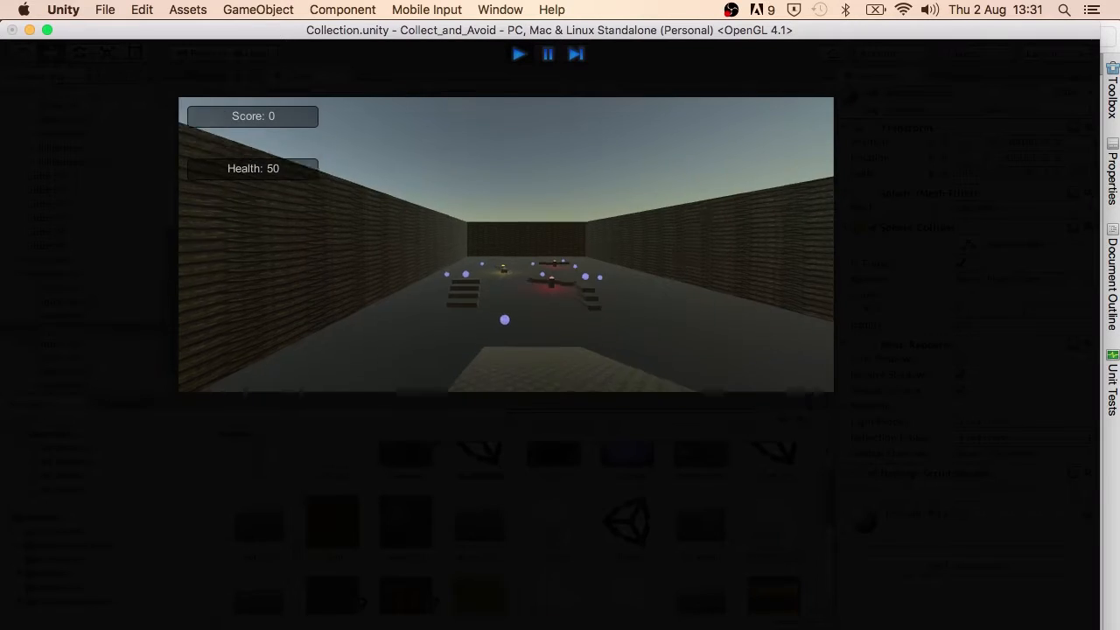
key("w")
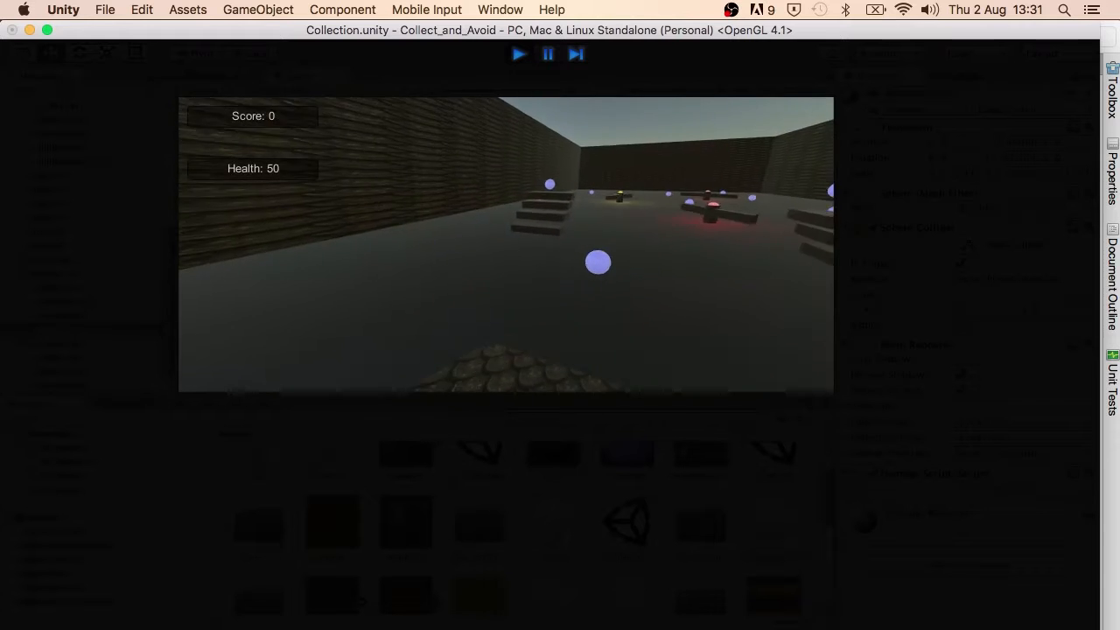
key("w")
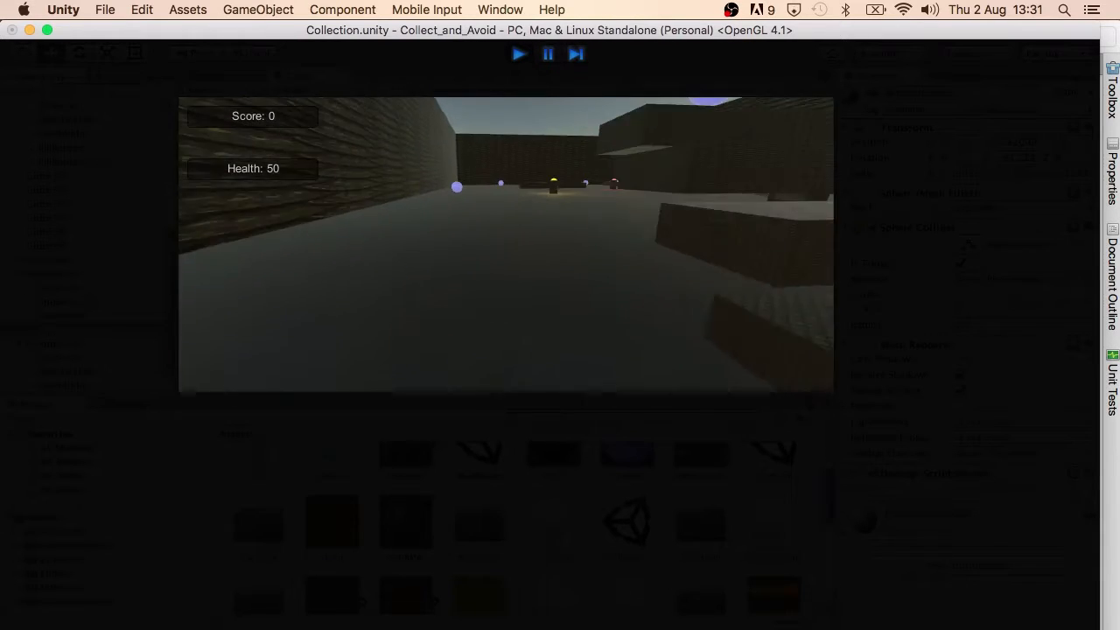
key("w")
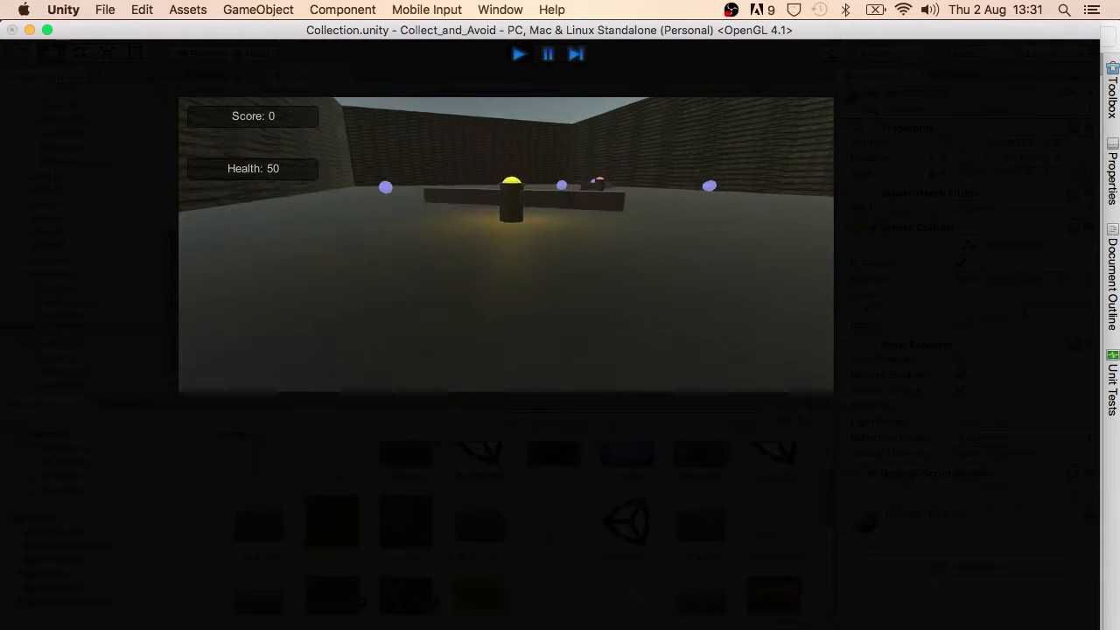
key("w")
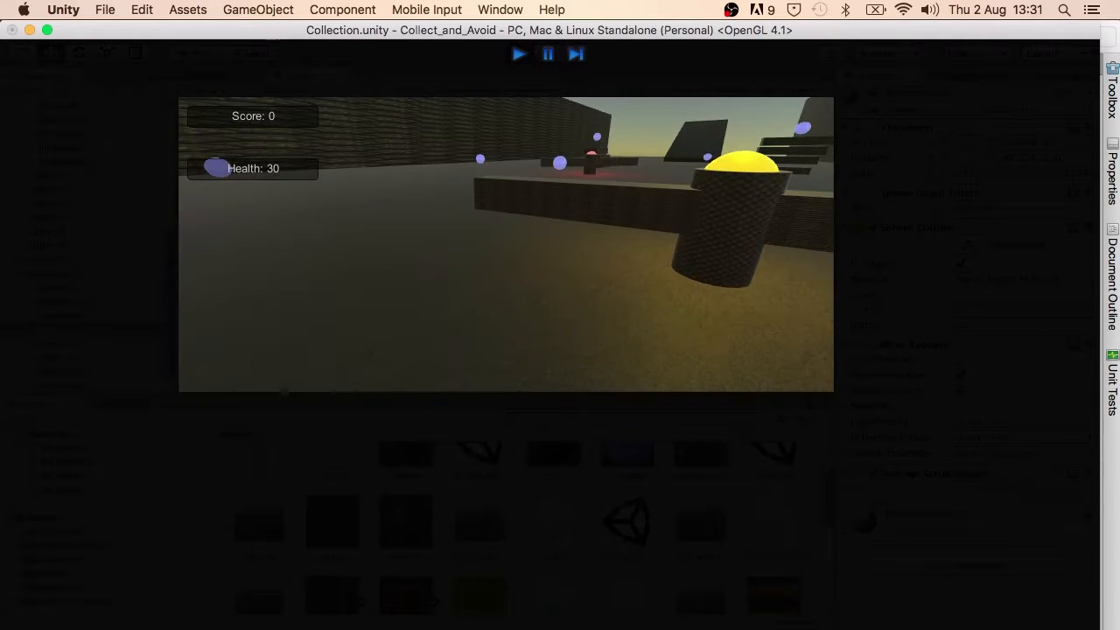
key("w")
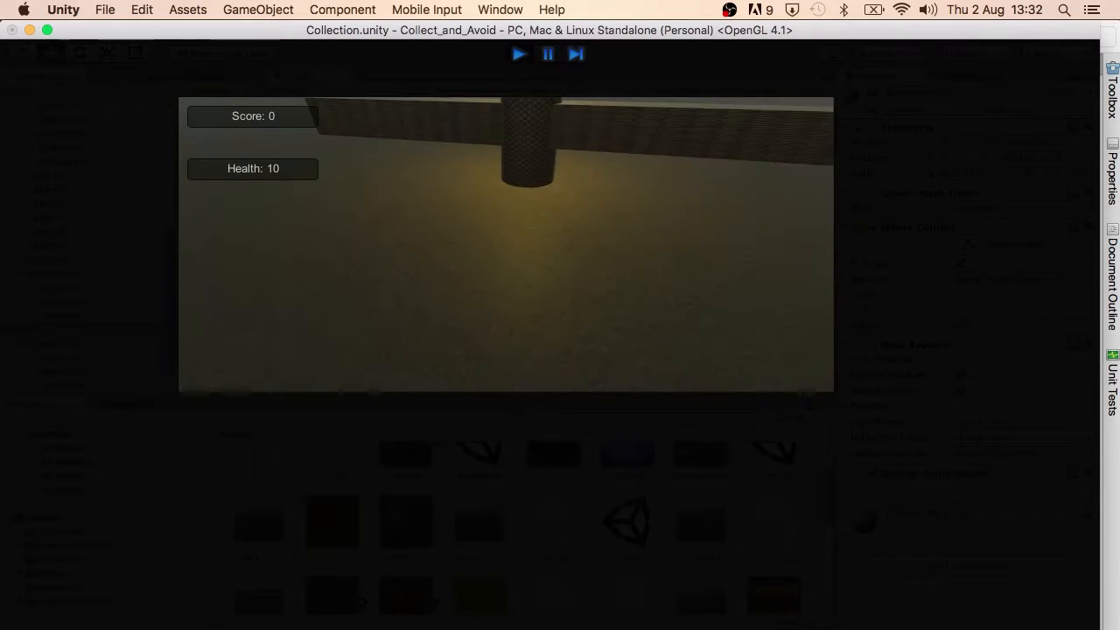
key("w")
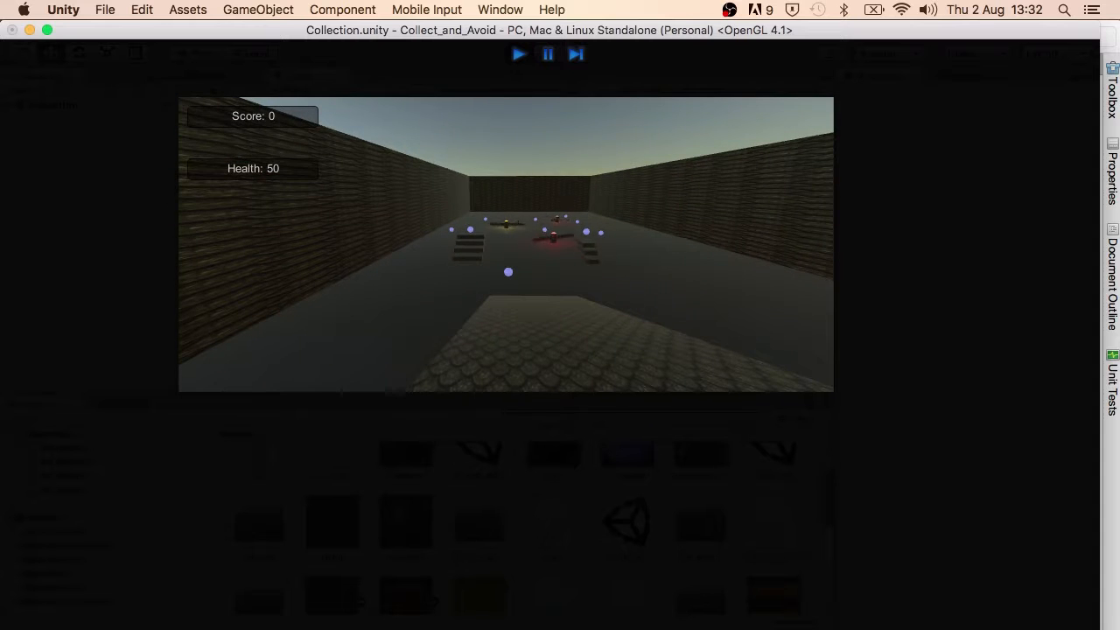
key("s")
left_click(518, 54)
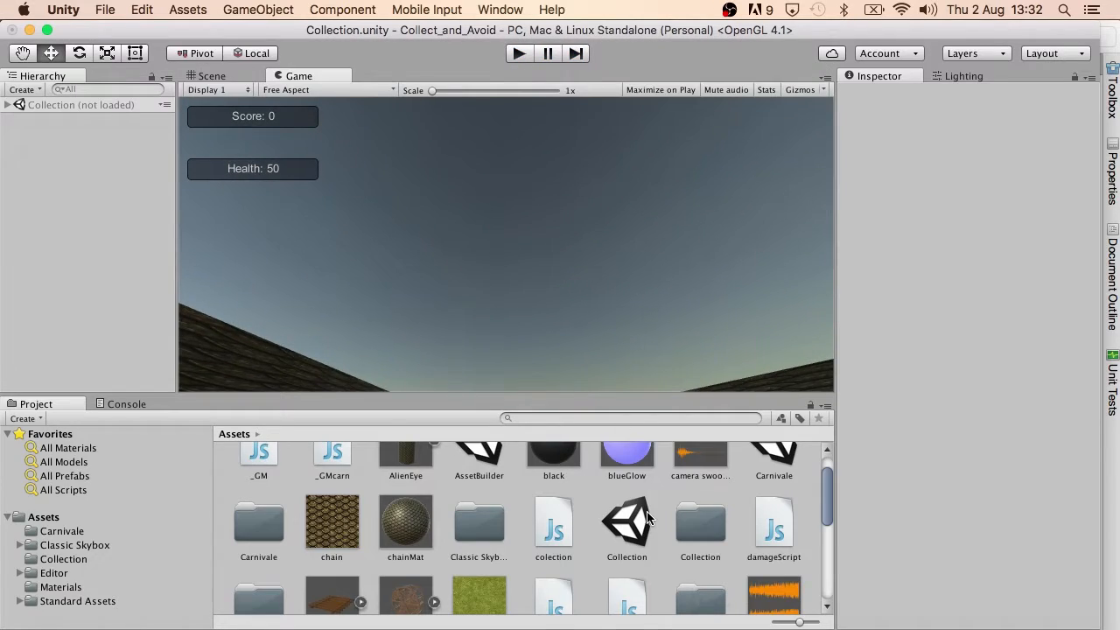
In MonoDevelop, remove the blank line before Update's closing brace in _GM.js and change the health variable's type to float
left_click(570, 628)
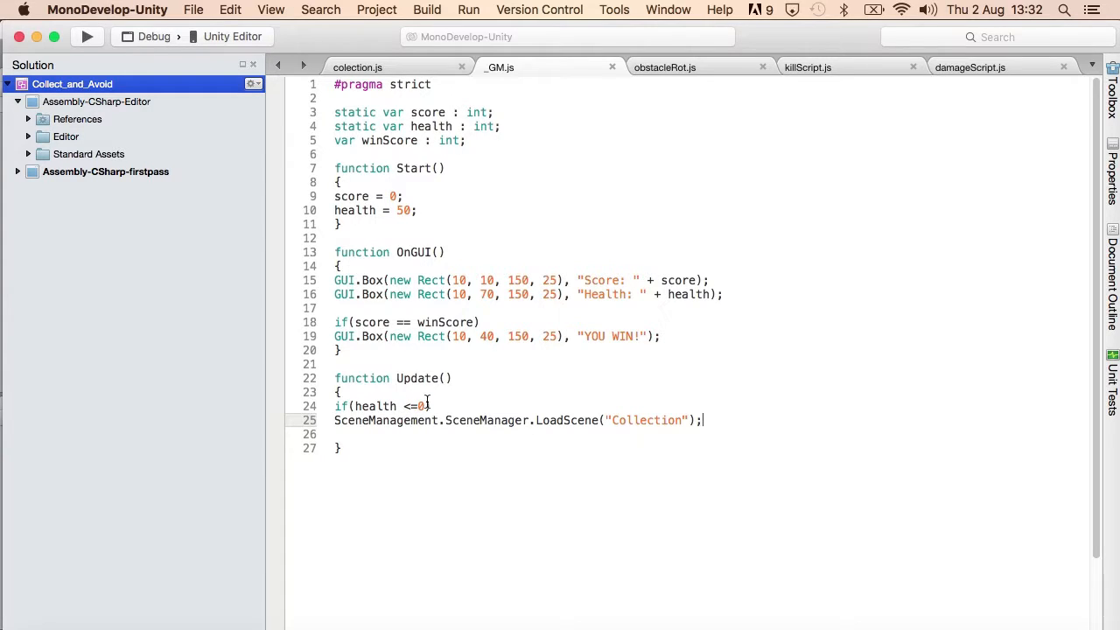
left_click(383, 445)
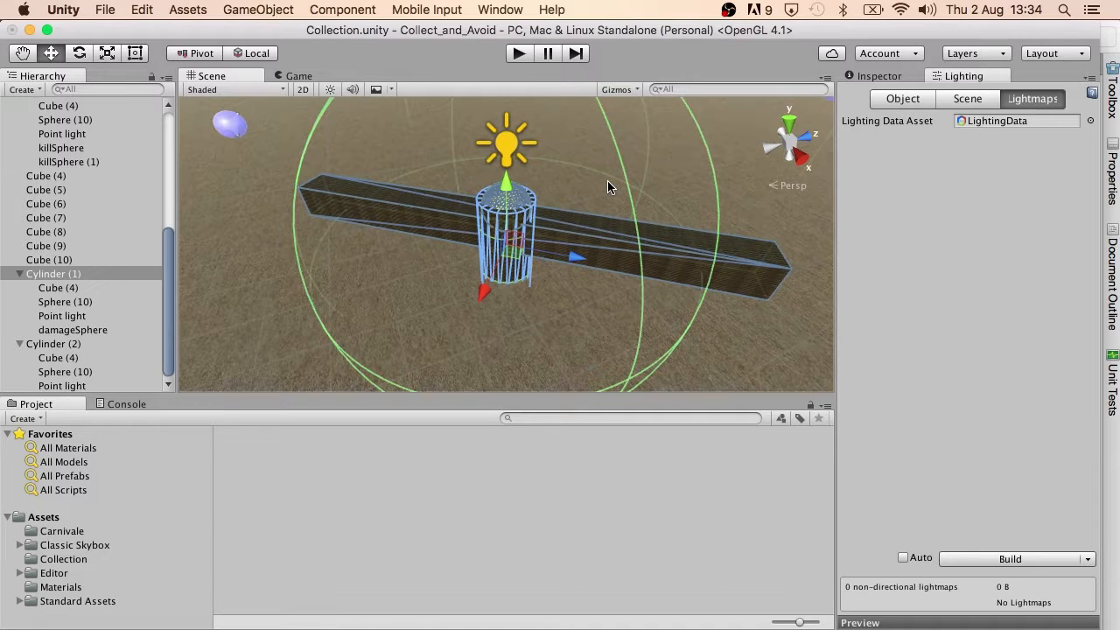
left_click_drag(607, 180, 442, 182, "alt")
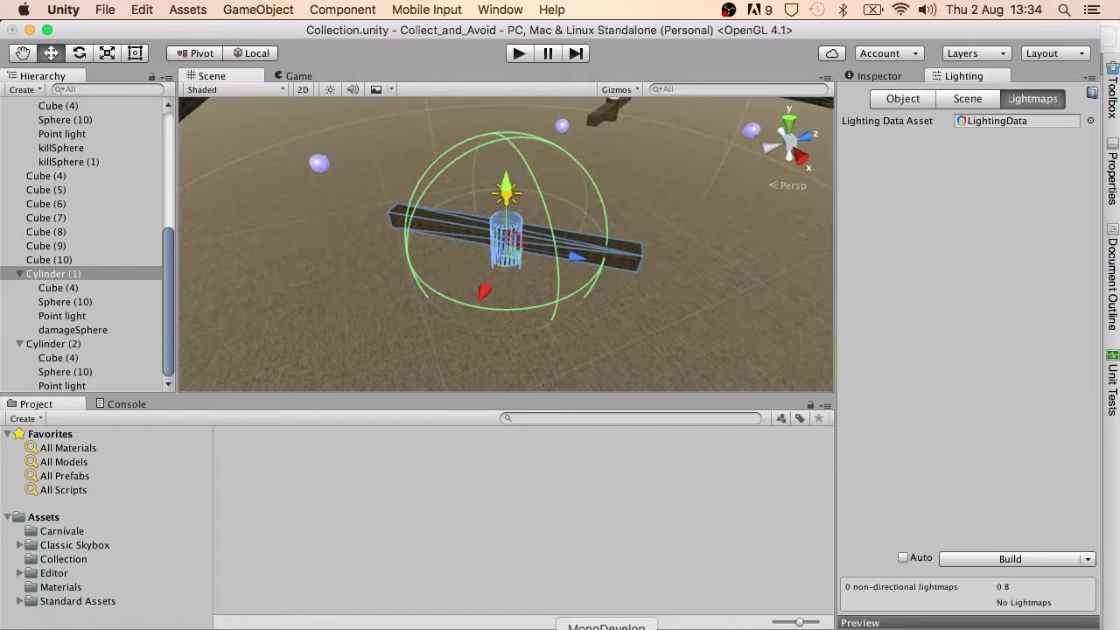
left_click(607, 629)
double_click(491, 127)
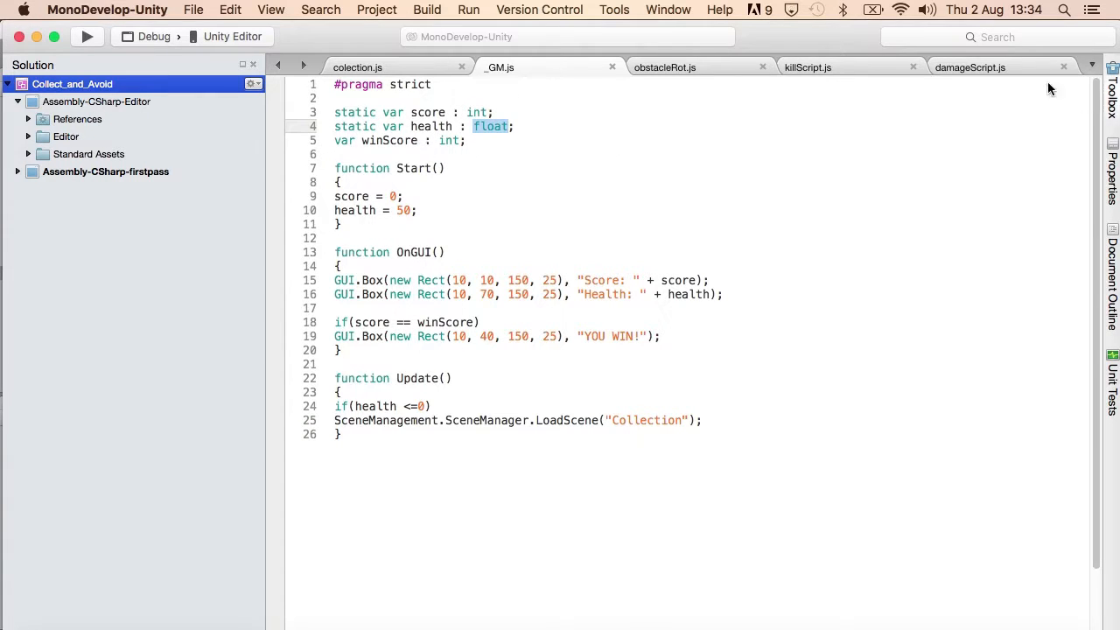
In damageScript.js, multiply the 20 subtracted from _GM.health by Time.deltaTime and save the script
left_click(995, 69)
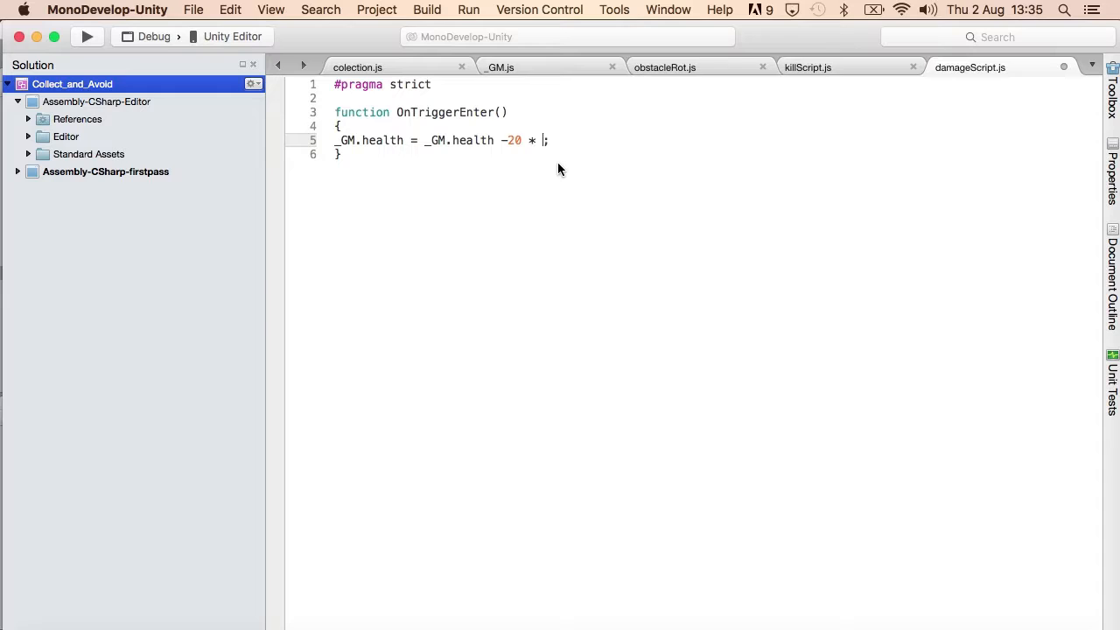
type(".deltaTime")
key("super+s")
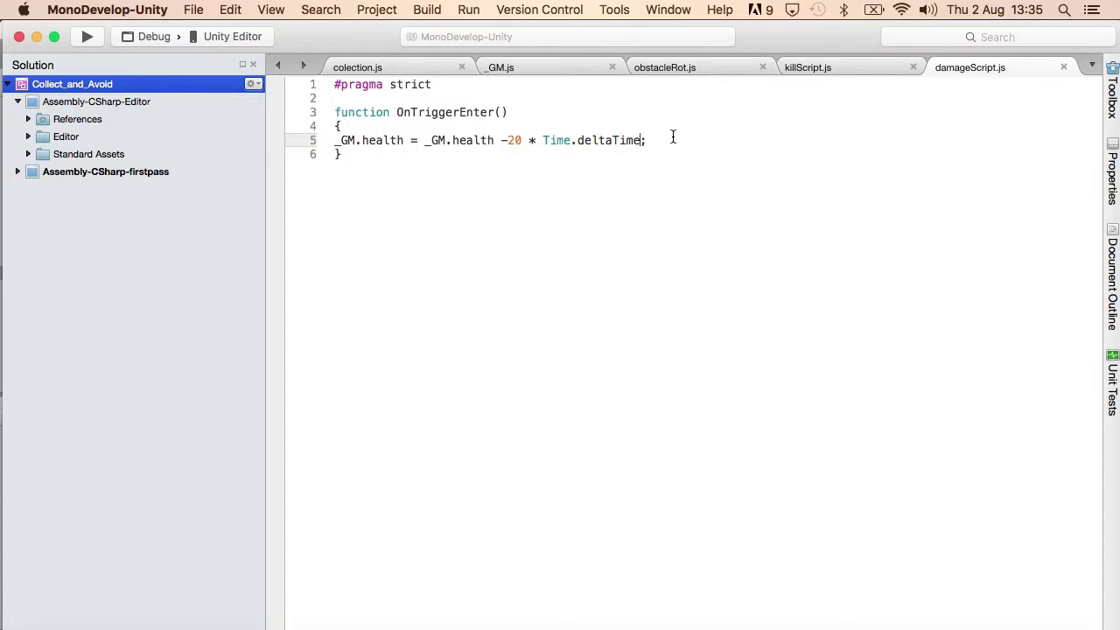
Switch to Unity and play-test the time-scaled damage by walking the player in and out of the yellow-marked obstacle's range
left_click(570, 625)
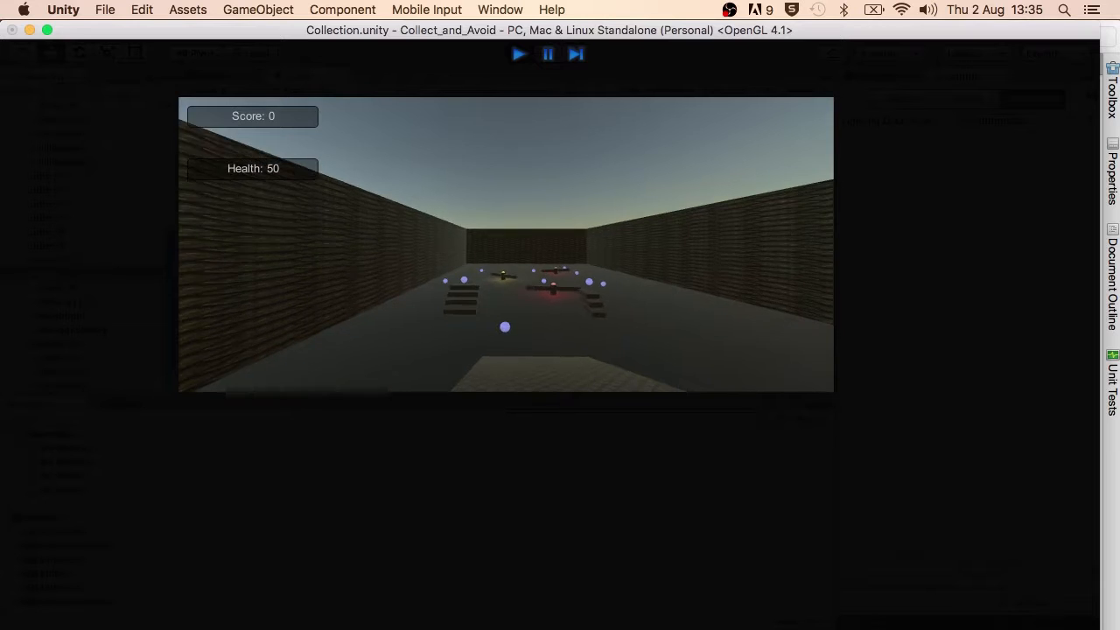
key("Up")
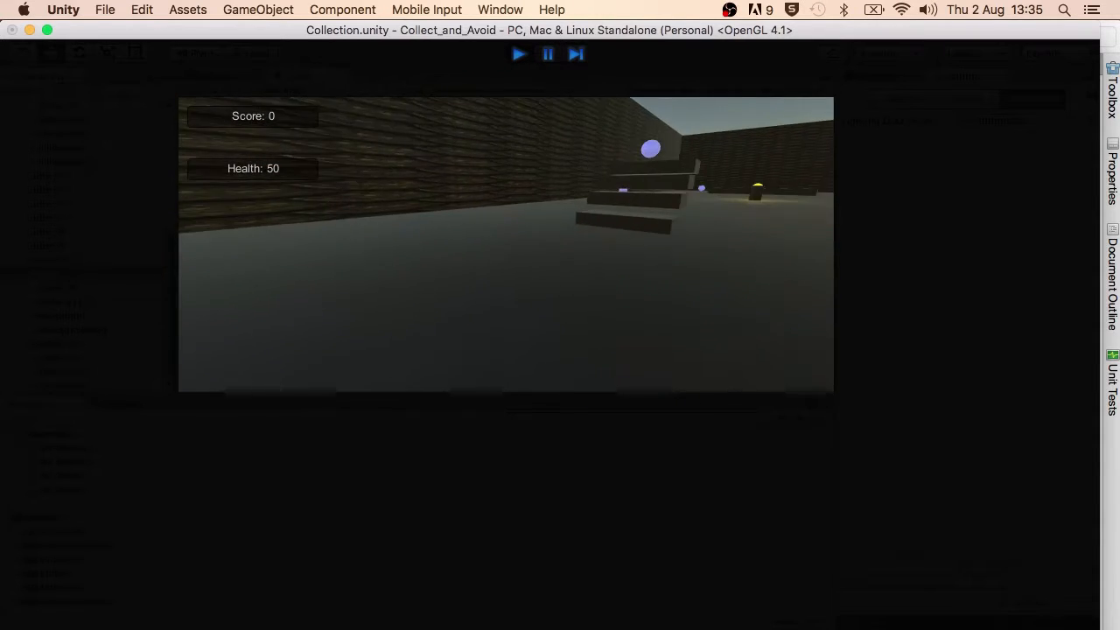
key("Right")
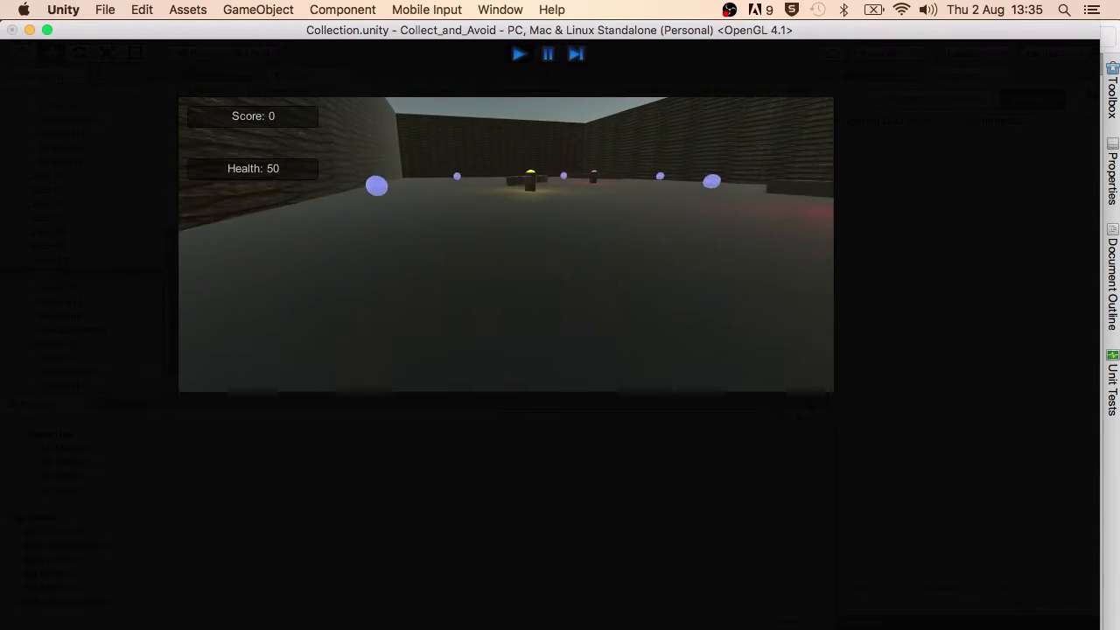
key("Up")
key("Right")
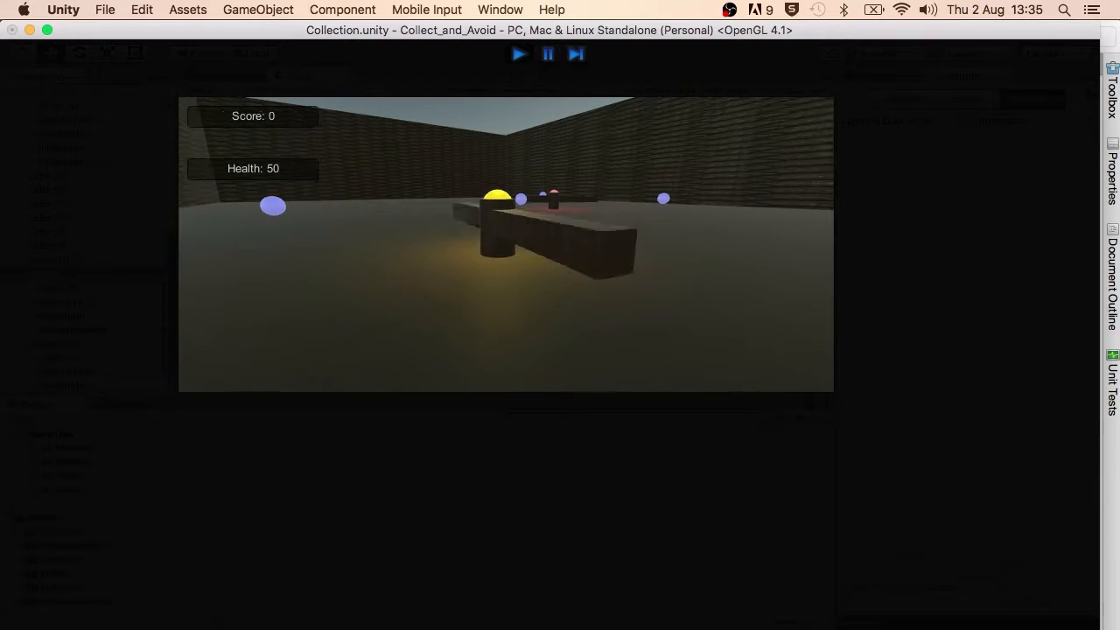
key("Up")
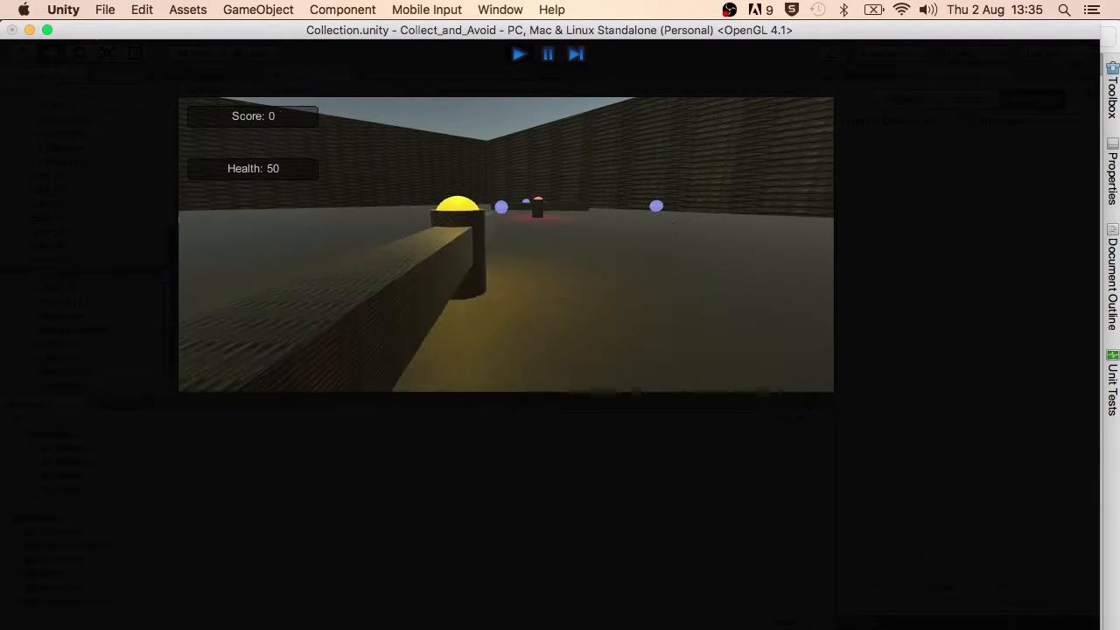
key("Left")
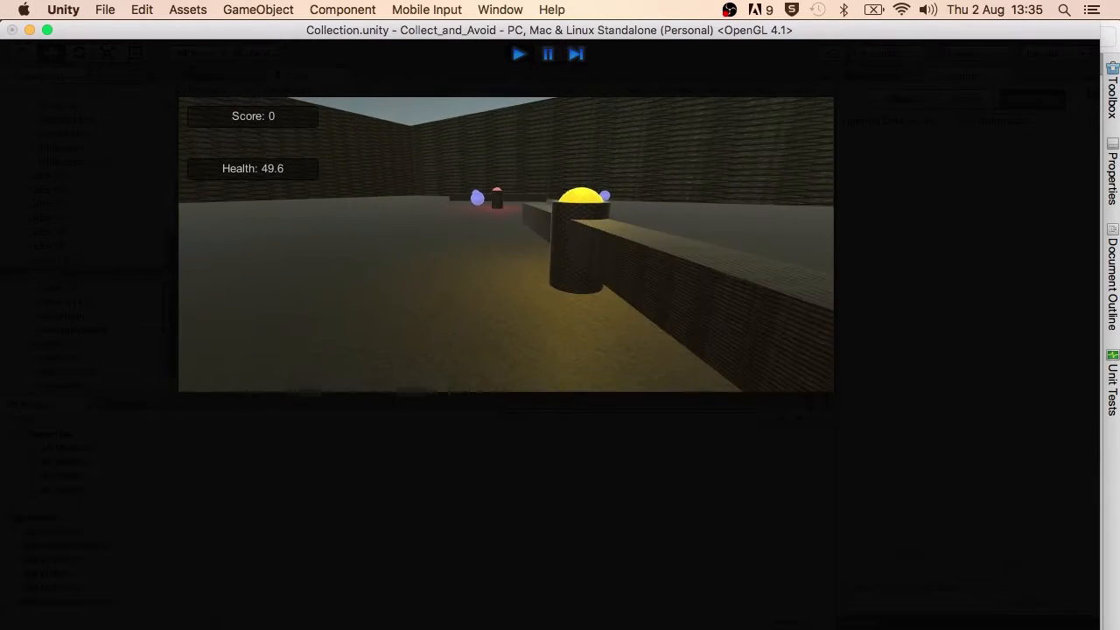
key("Up")
key("Down")
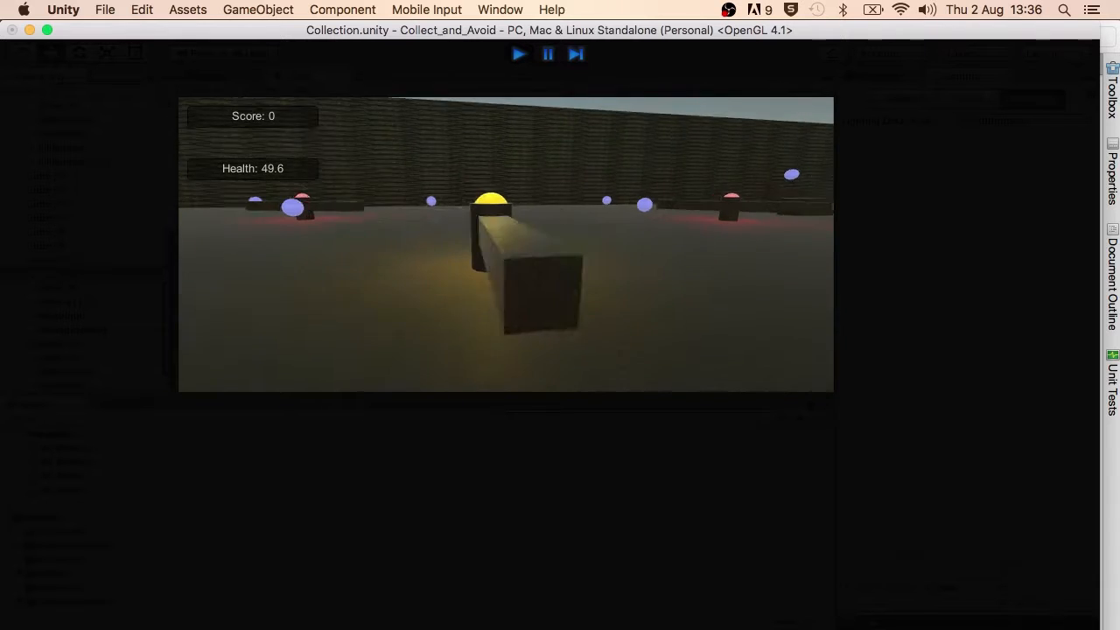
key("Up")
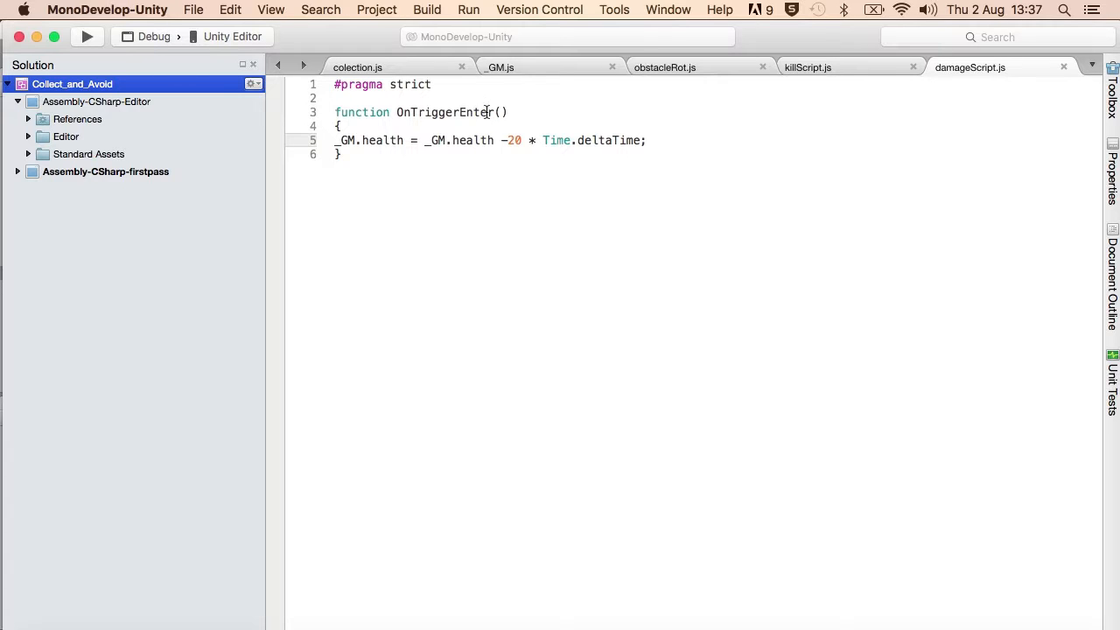
In MonoDevelop, rename the OnTriggerEnter function in damageScript.js to OnTriggerStay and save the script
left_click(496, 114)
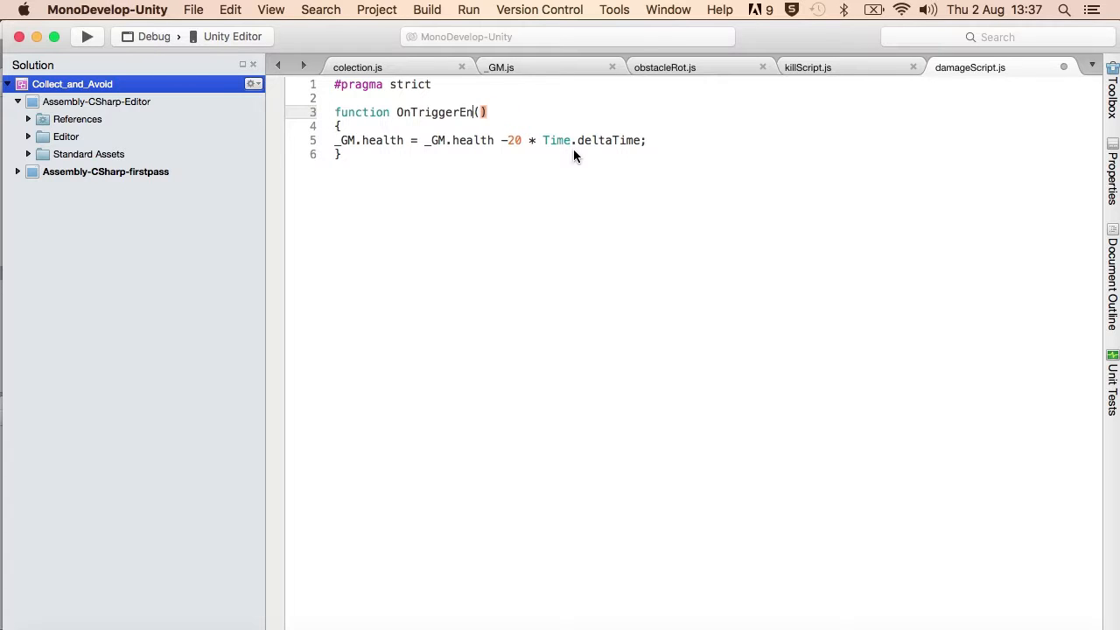
type("Stay")
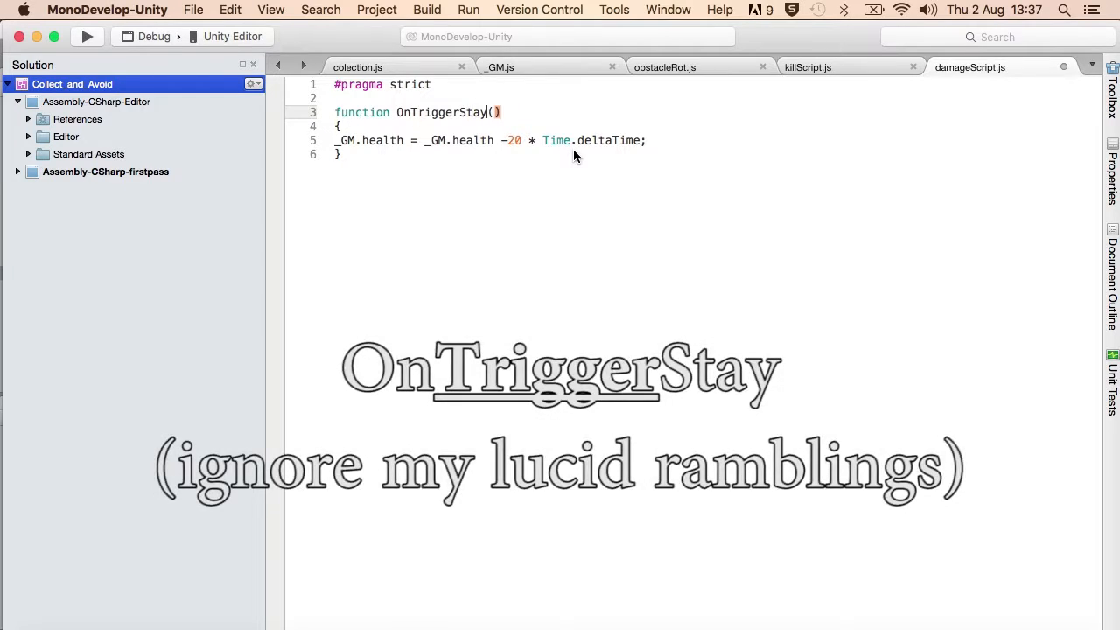
key("super+s")
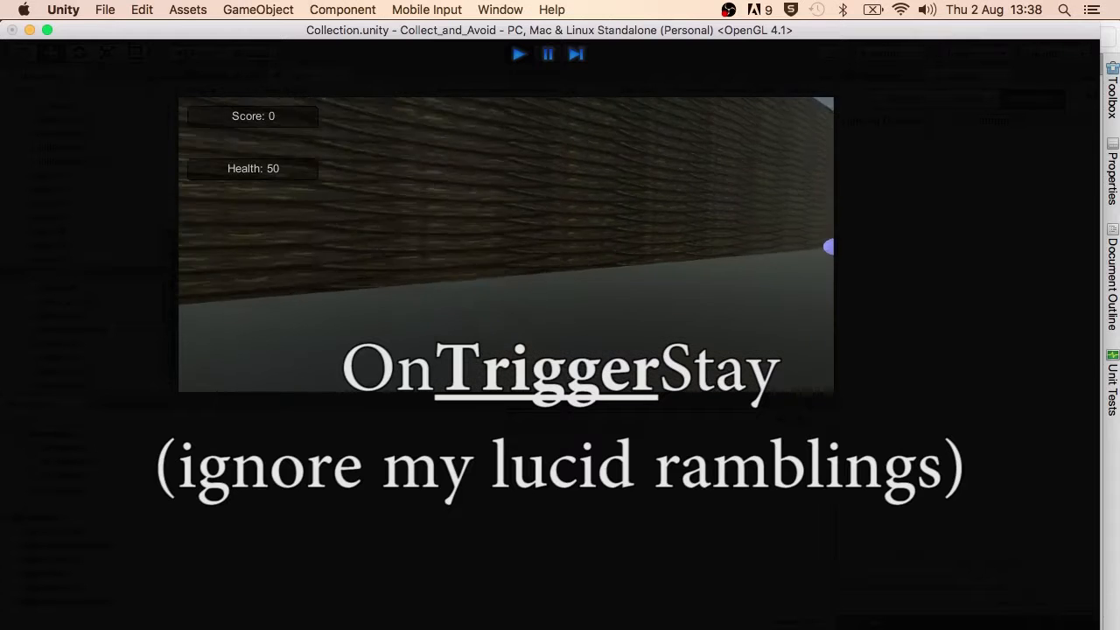
Switch to Unity and play-test the continuous damage by walking the player into the yellow-marked obstacle's range until health runs out, and stop the game
key("w")
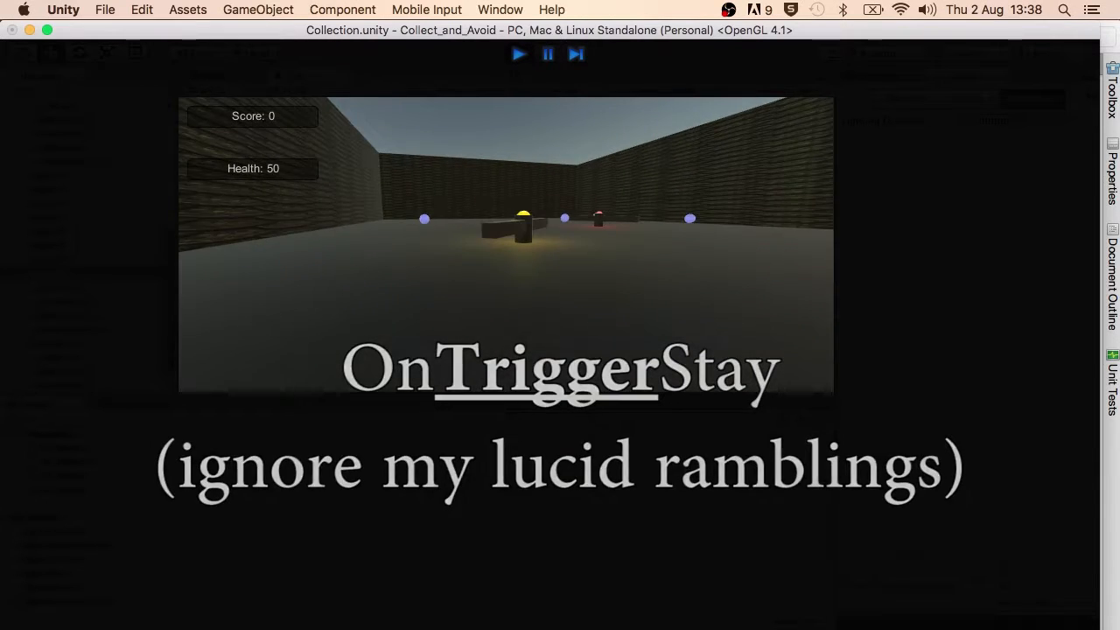
key("w")
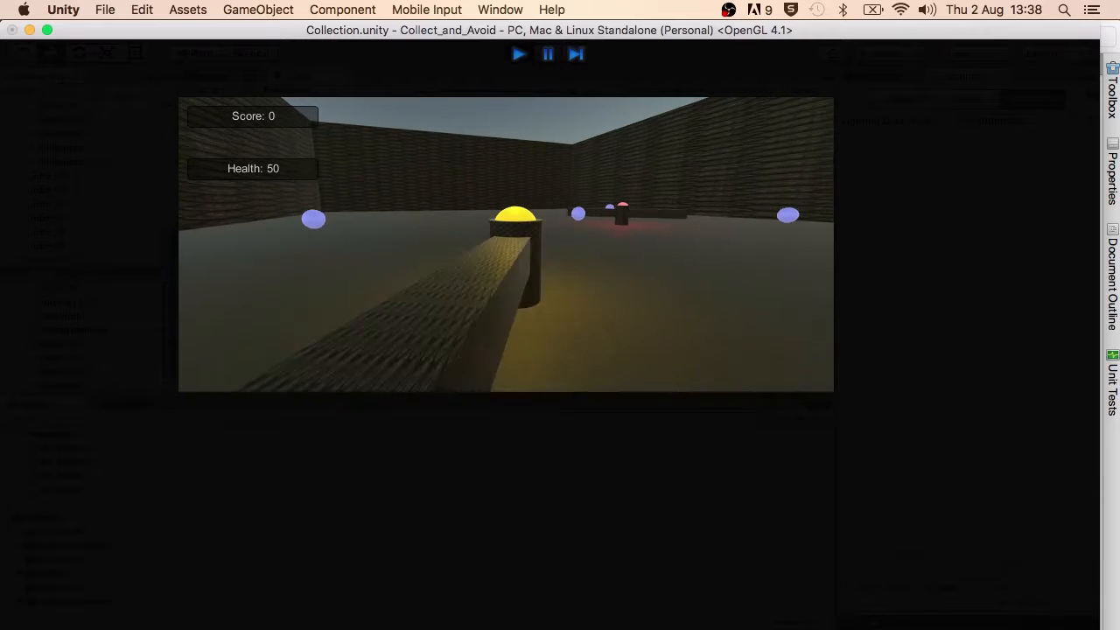
key("s")
key("w")
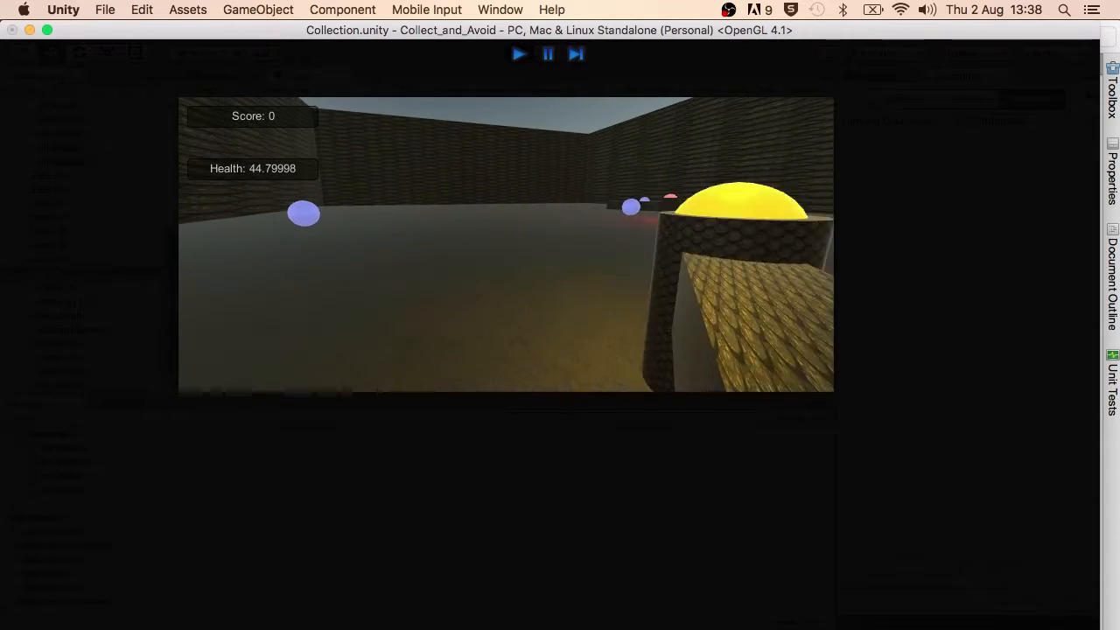
key("w")
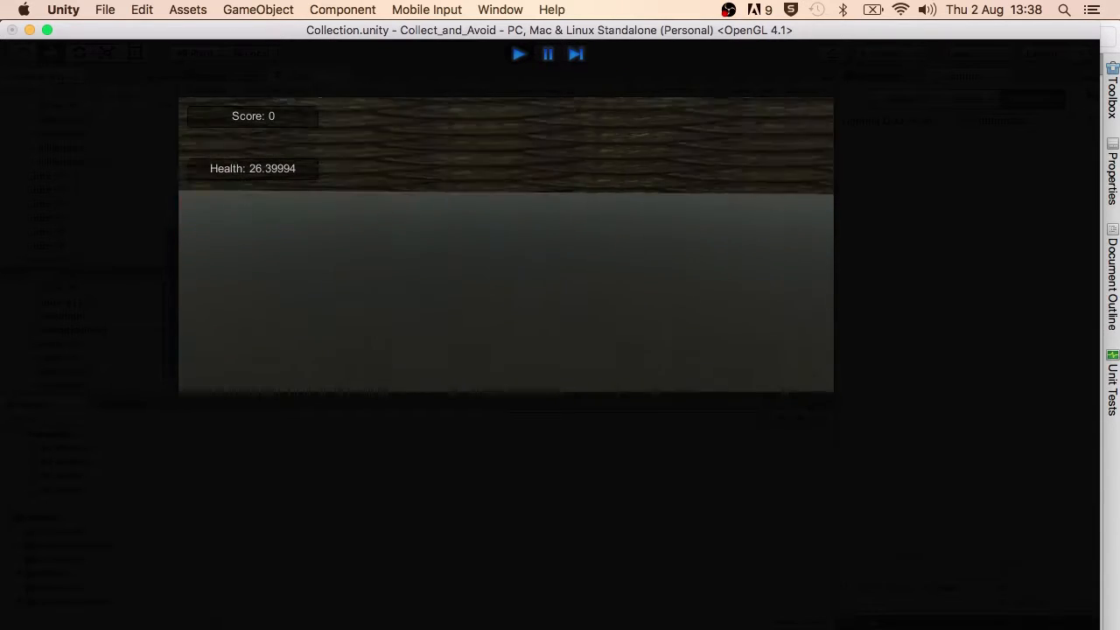
key("s")
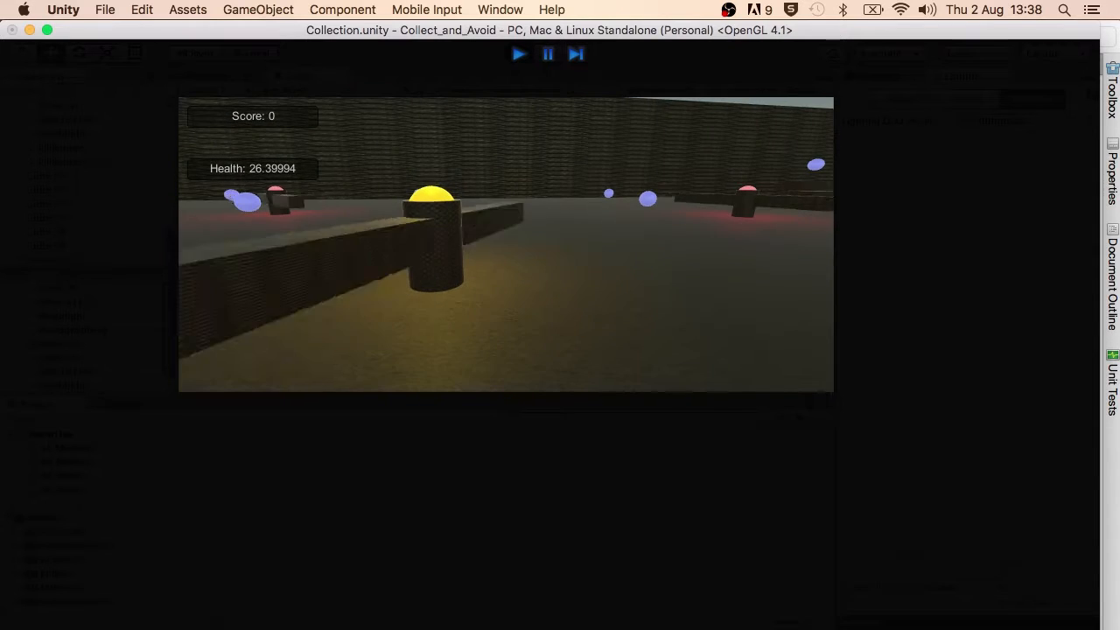
key("w")
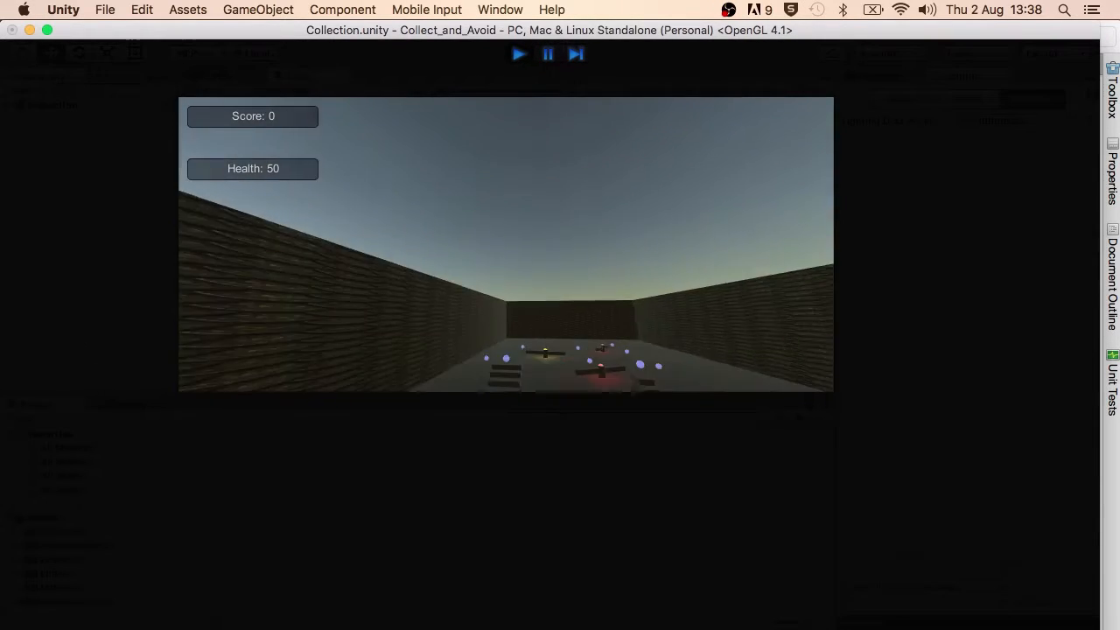
left_click(519, 55)
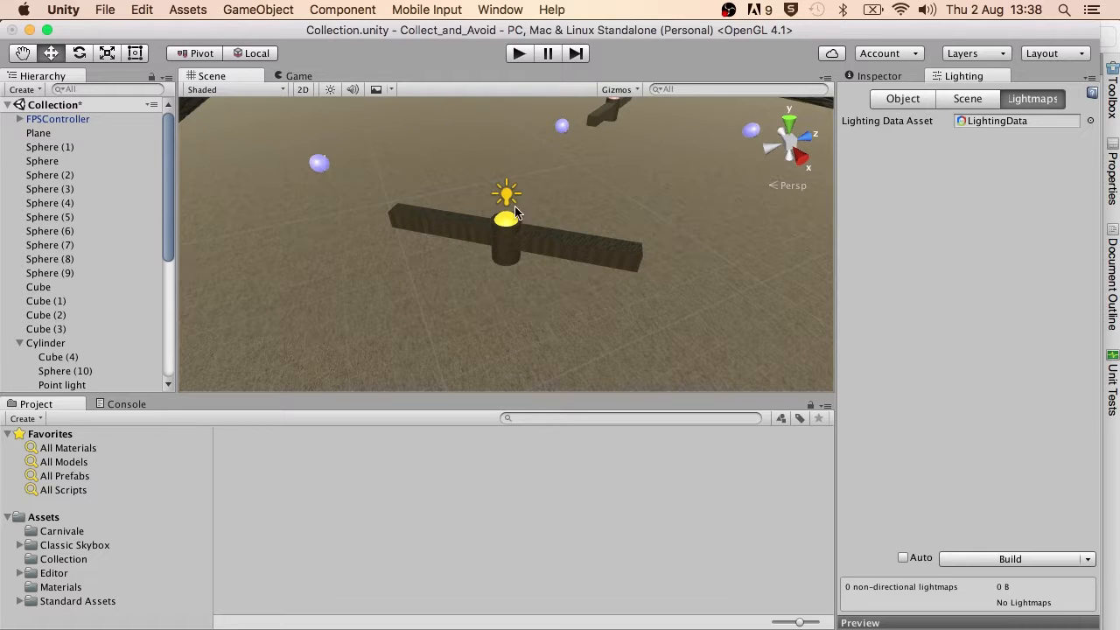
Delete the Cylinder (2) obstacle at the far end of the arena
scroll(127, 278, "down", 3)
scroll(127, 278, "up", 3)
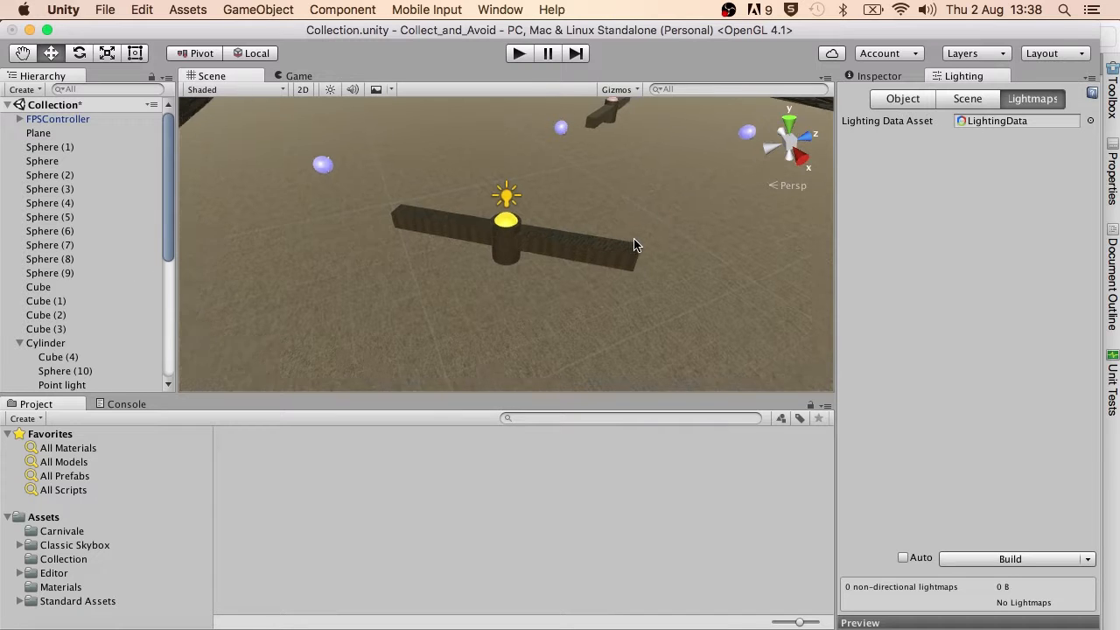
scroll(609, 341, "down", 6)
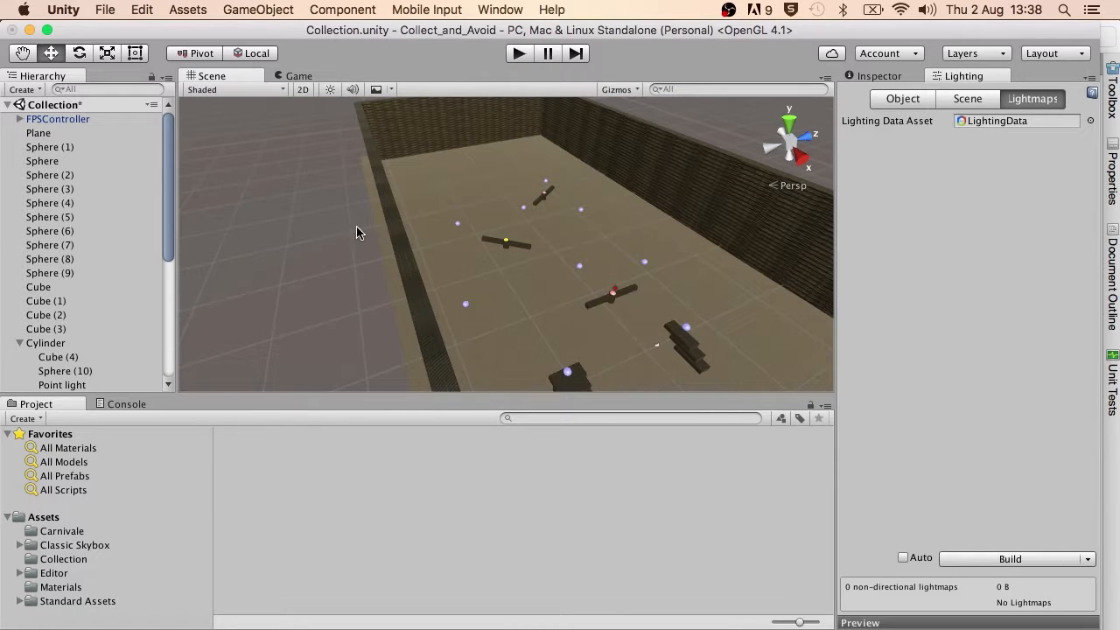
left_click(46, 342)
scroll(98, 305, "down", 5)
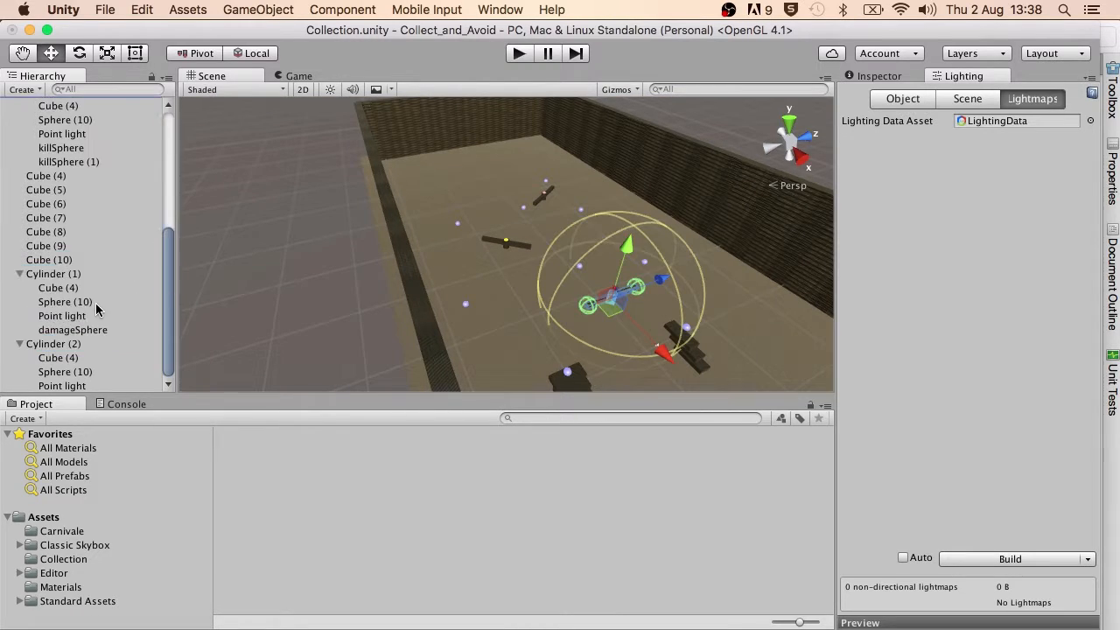
scroll(87, 325, "up", 1)
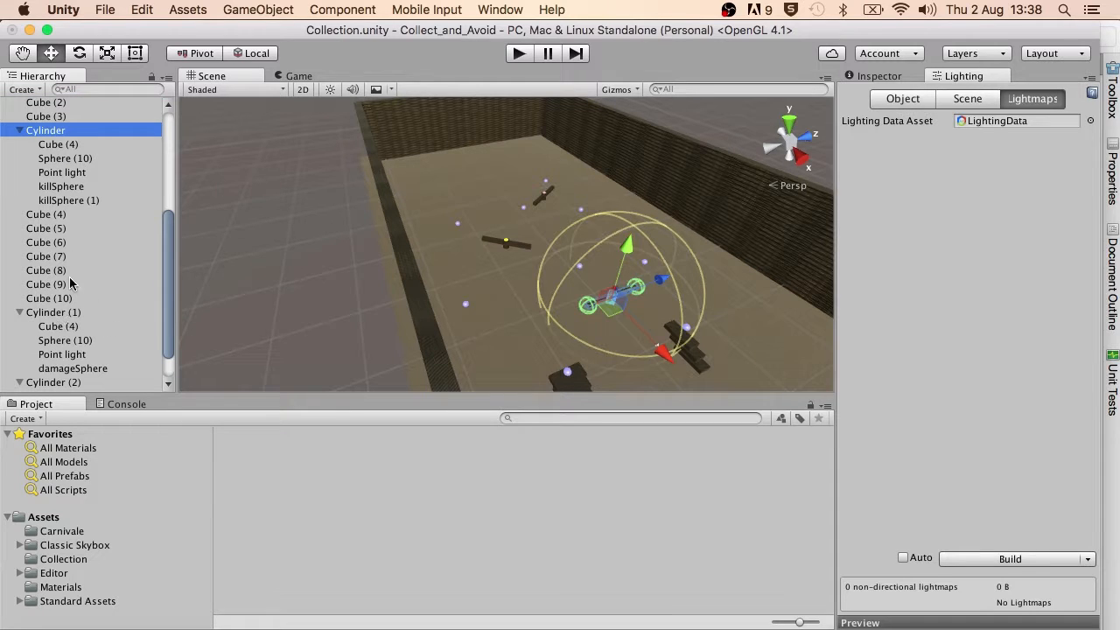
left_click(54, 313)
scroll(119, 313, "down", 2)
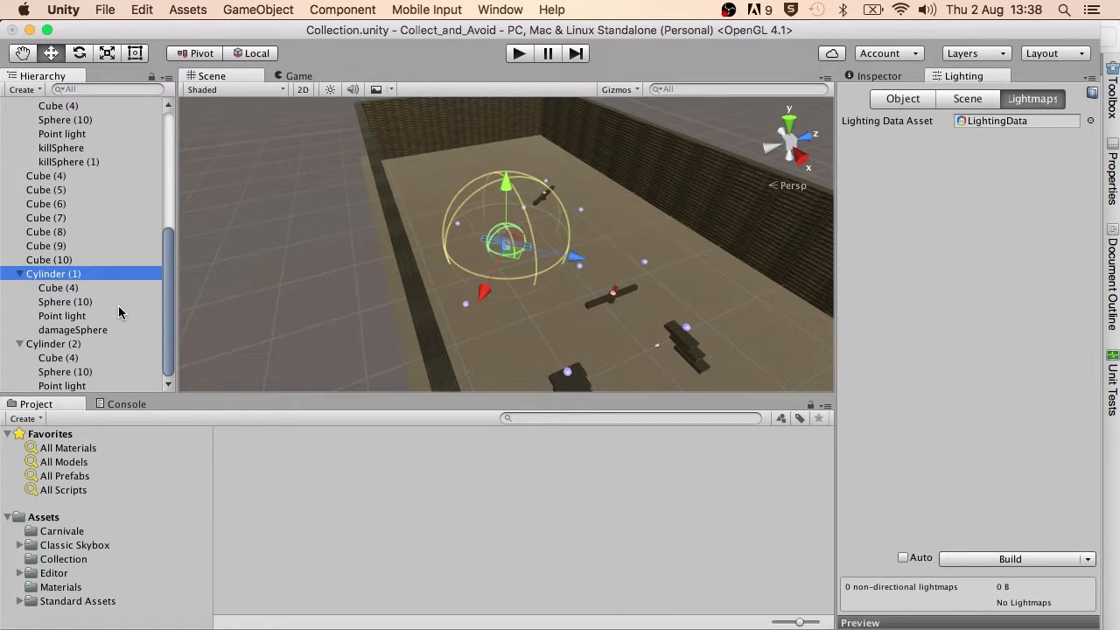
left_click(50, 343)
scroll(50, 343, "up", 3)
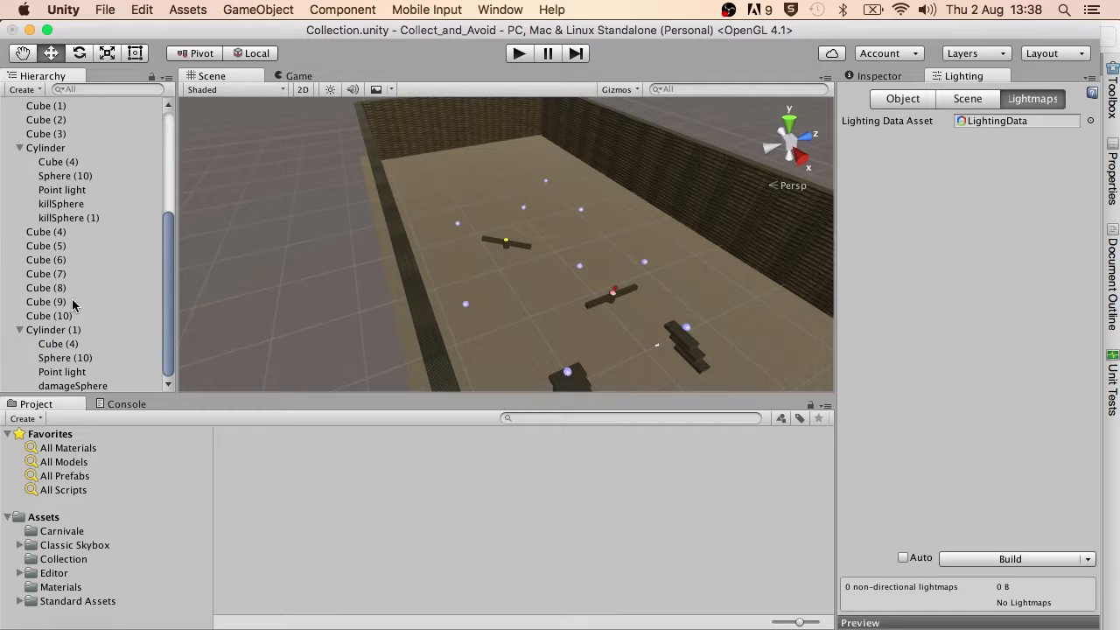
Duplicate the yellow-marked Cylinder (1) obstacle, move the copy towards the far end of the arena and rotate it
left_click(54, 329)
key("super+d")
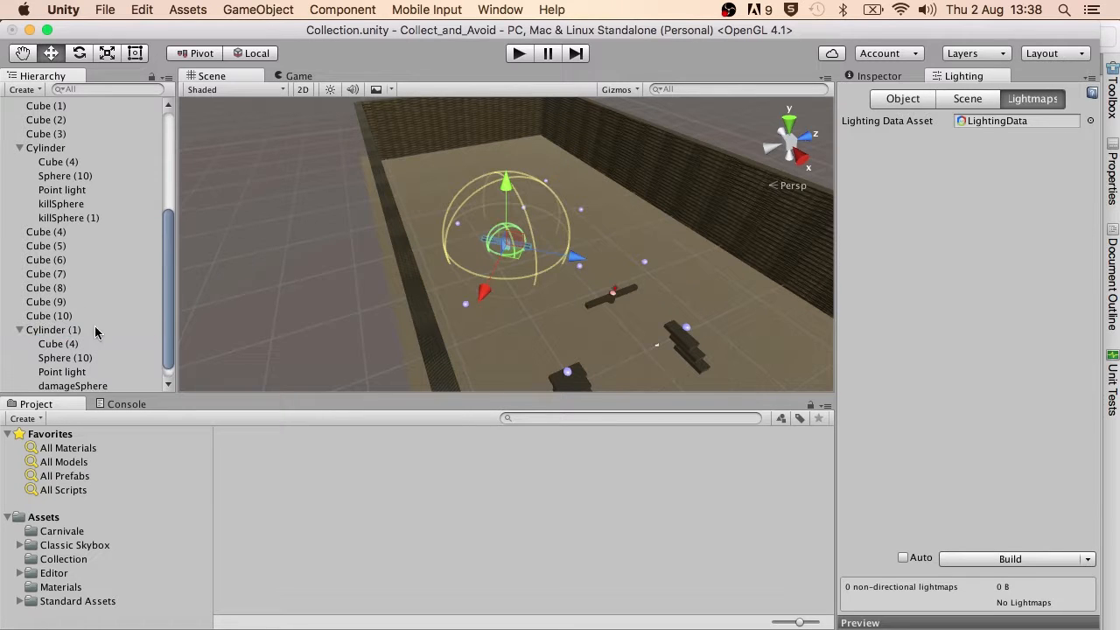
left_click_drag(481, 294, 820, 173)
key("e")
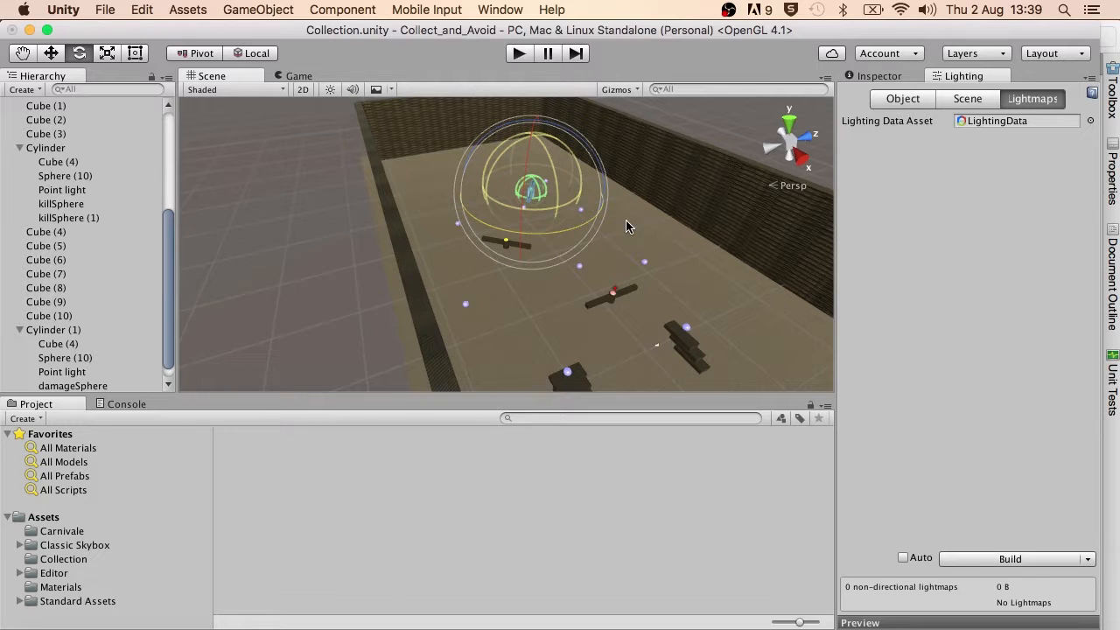
left_click(413, 492)
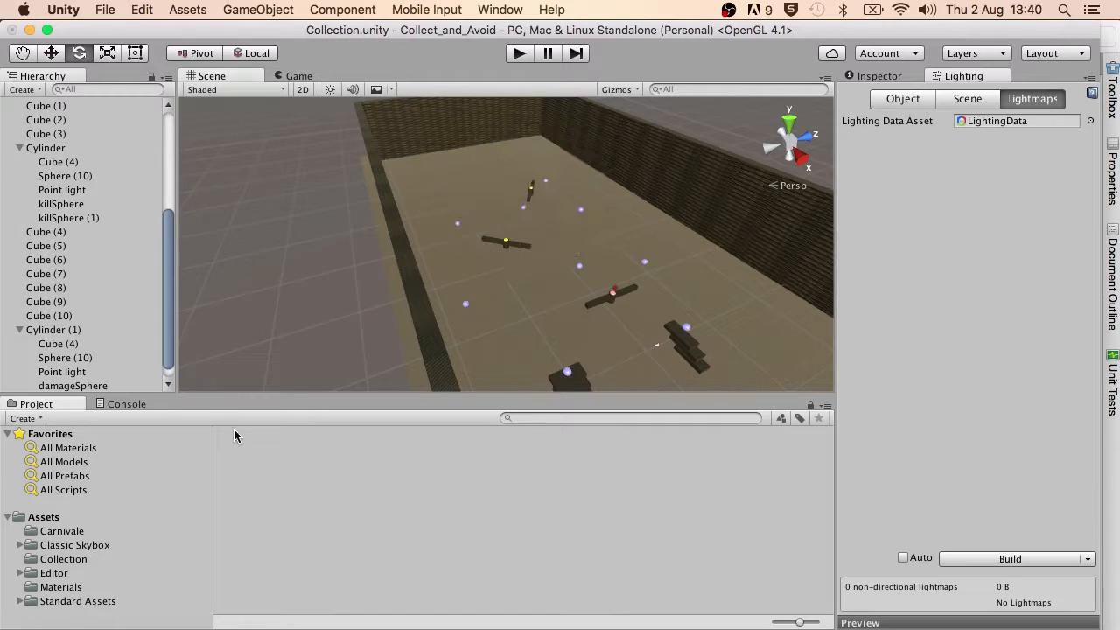
Create a new JavaScript file named timer in the project's Assets folder
left_click(44, 518)
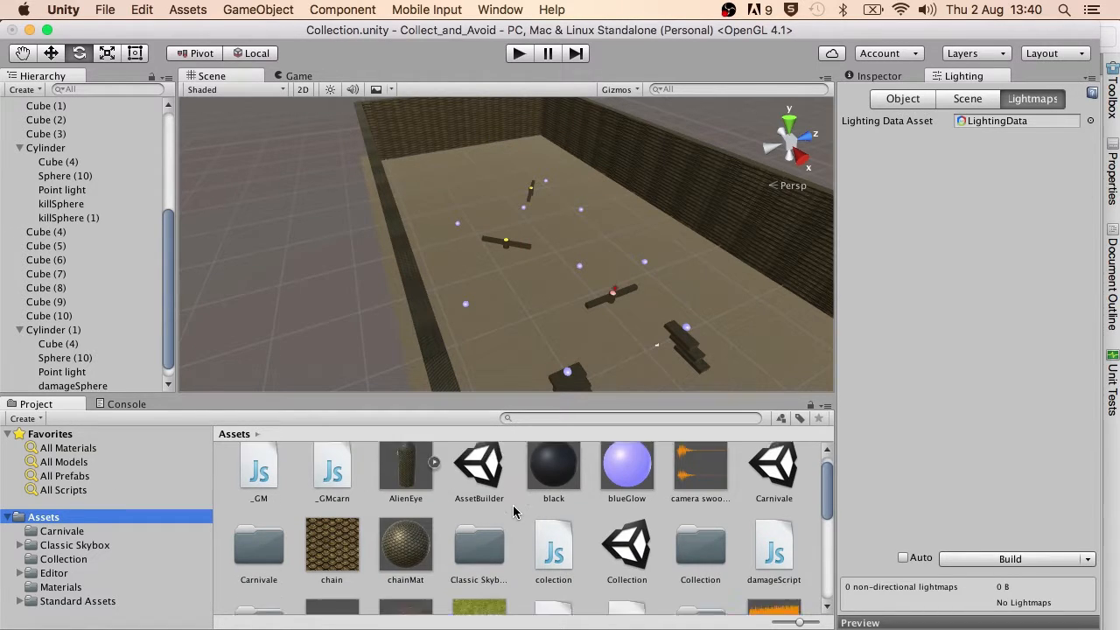
scroll(514, 512, "down", 2)
scroll(514, 512, "up", 3)
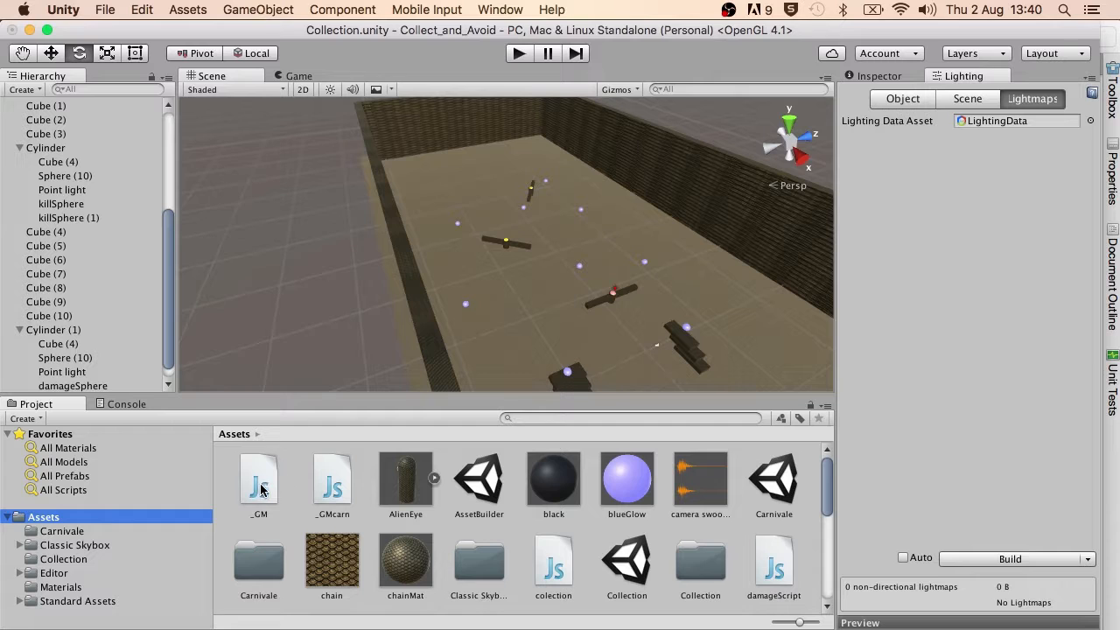
right_click(602, 531)
mouse_move(692, 343)
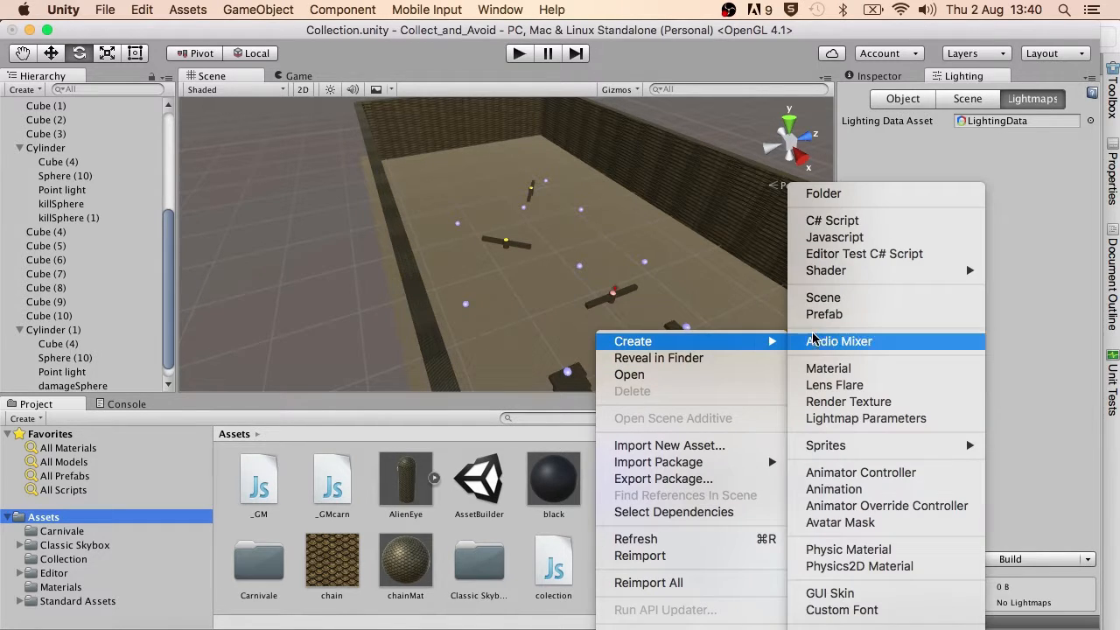
left_click(829, 237)
type("timer")
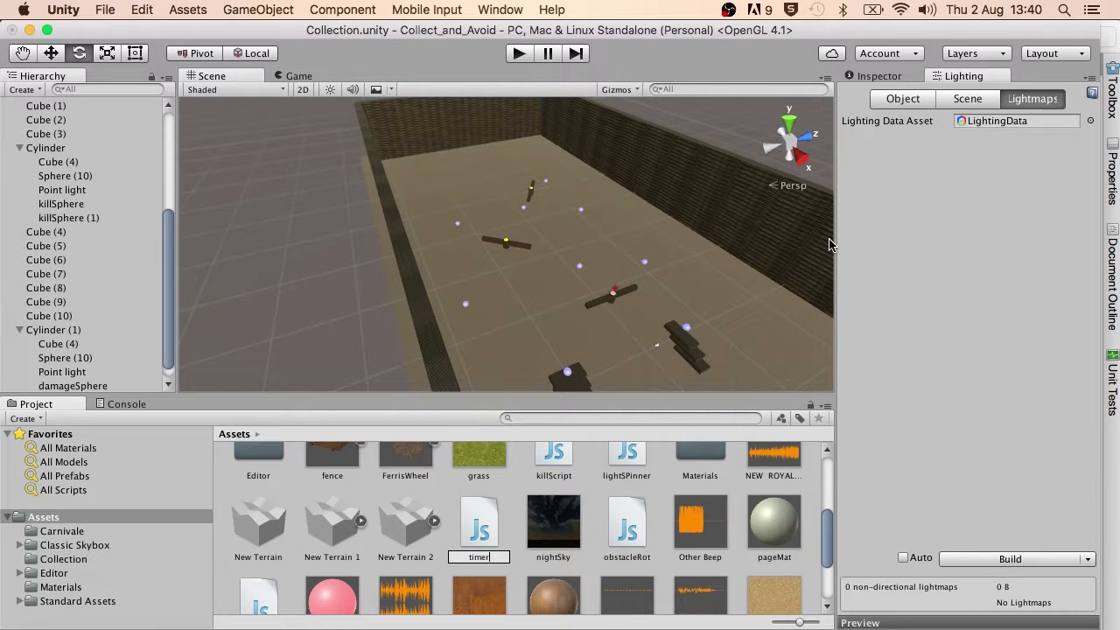
key("Return")
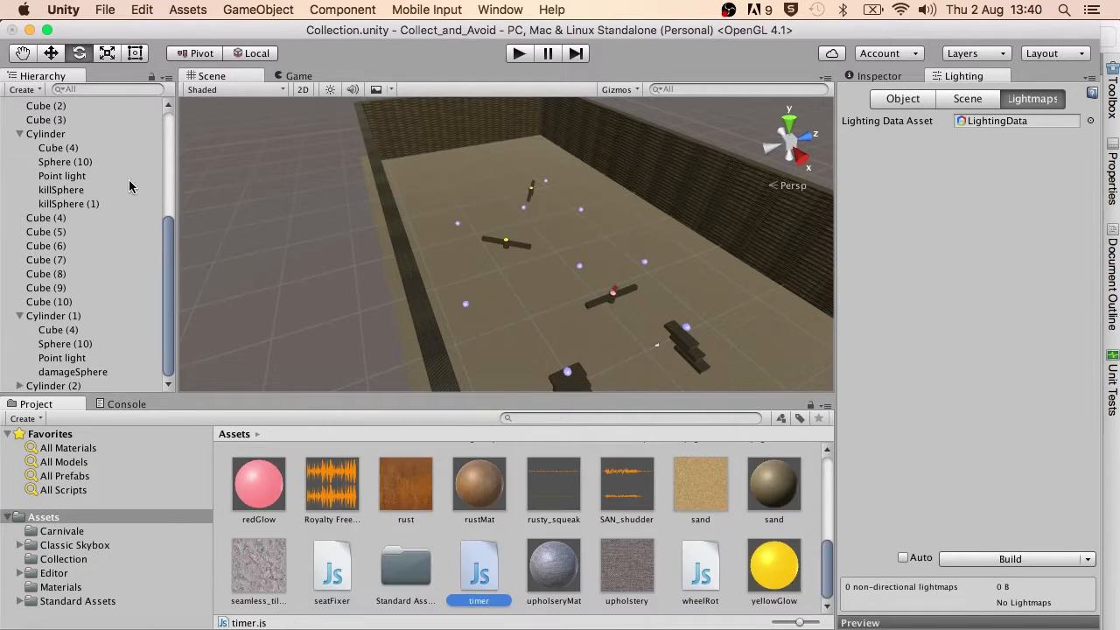
Select the FPSController object and show the lower end of its component list
scroll(122, 183, "up", 5)
left_click(70, 120)
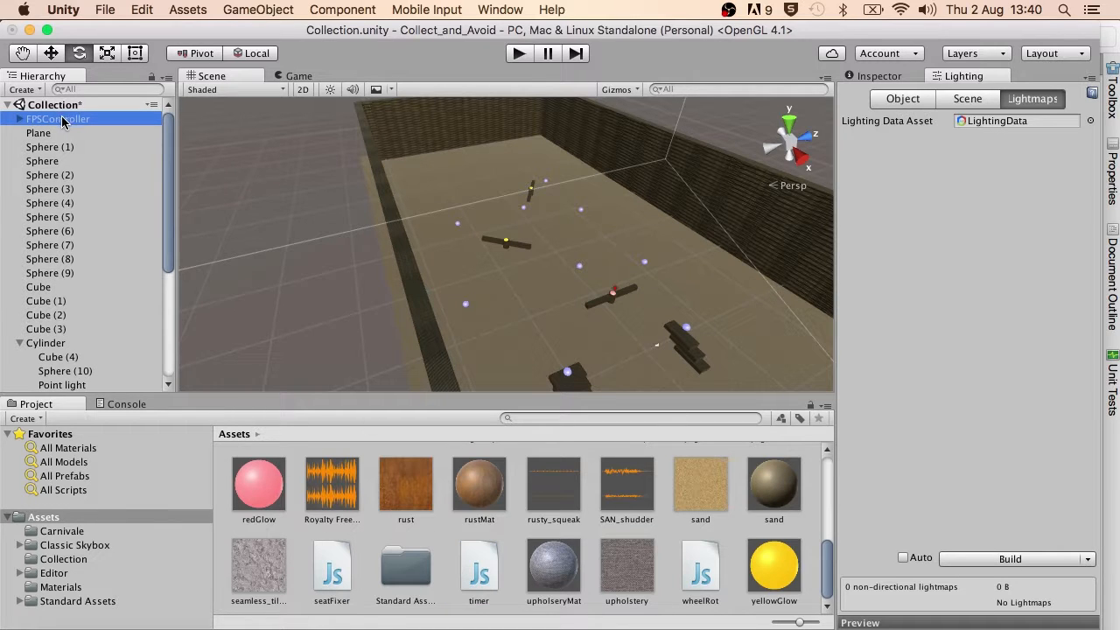
left_click(880, 76)
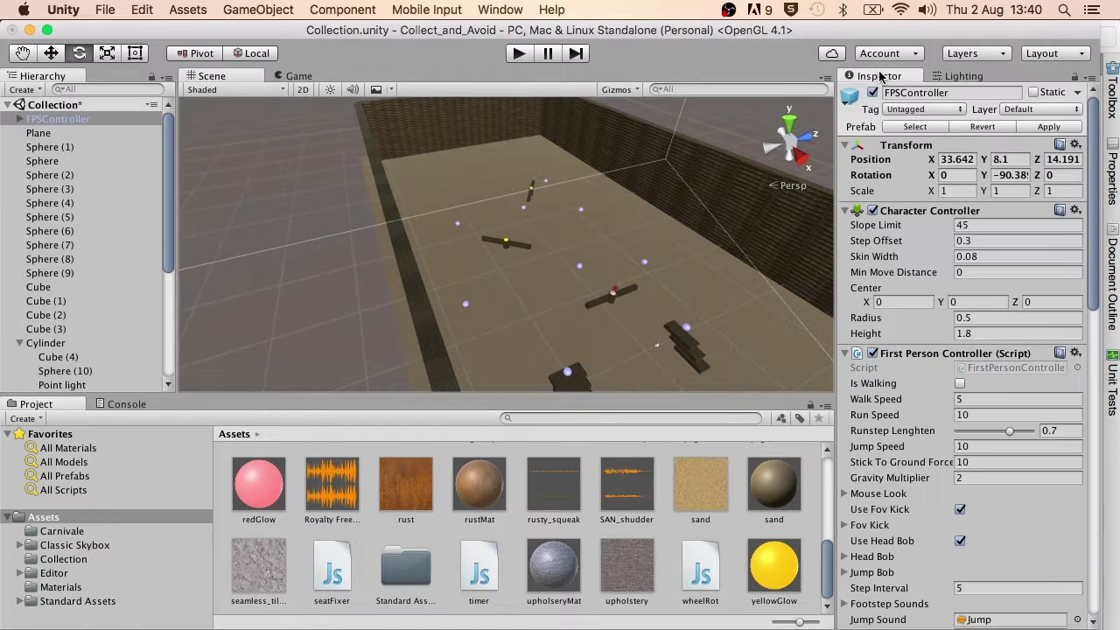
scroll(1019, 447, "down", 5)
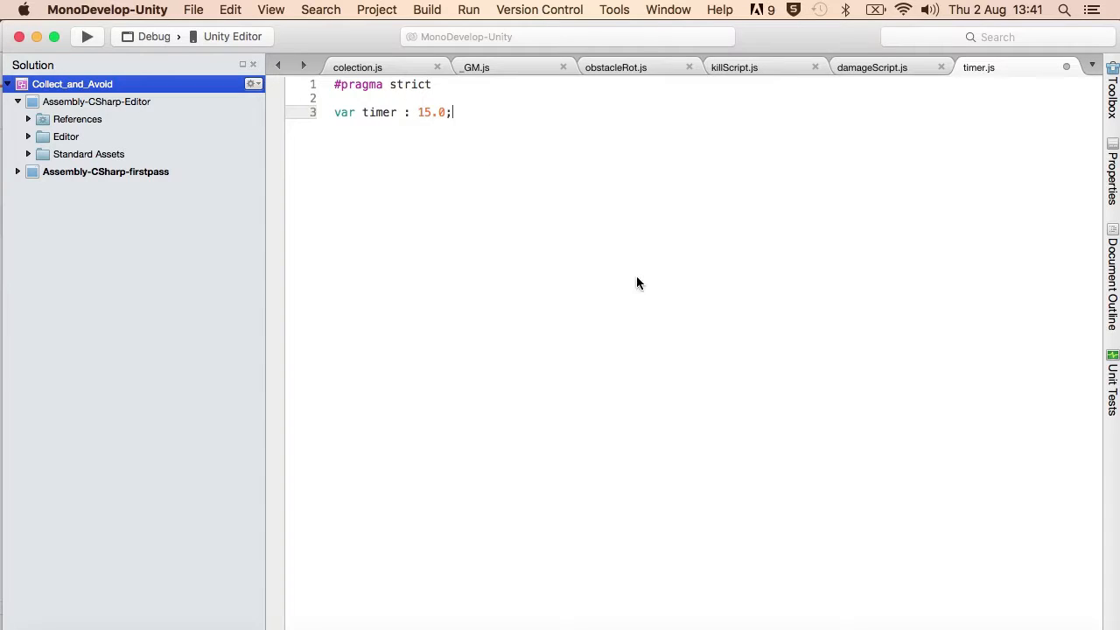
In MonoDevelop, save timer.js with the line "var timer : 15.0;" and add an empty Update function below it
key("super+s")
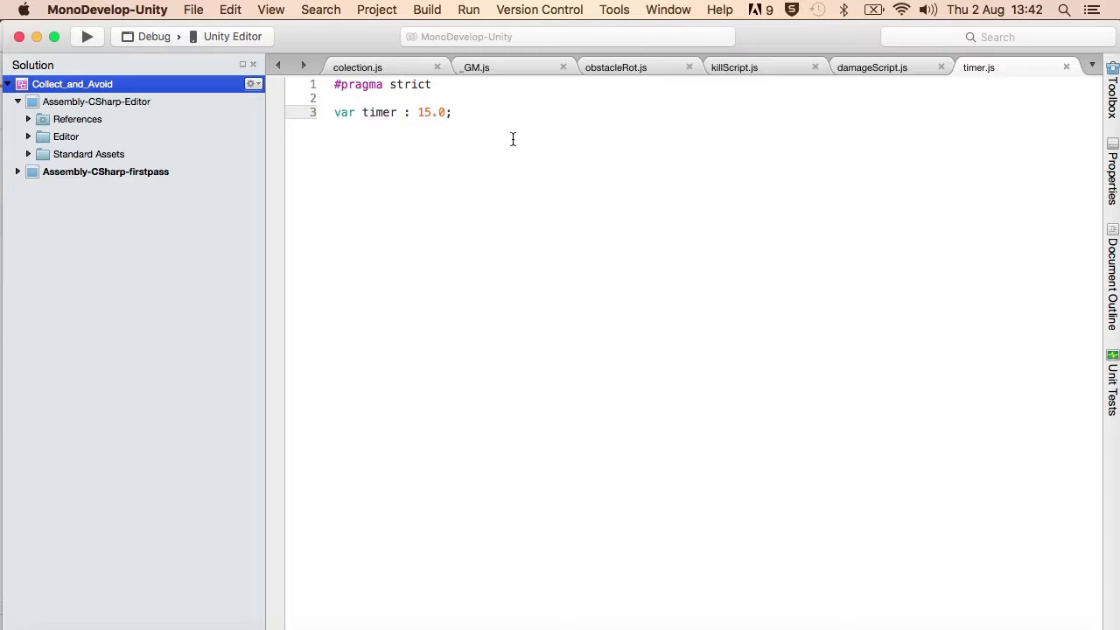
key("Return")
key("Return")
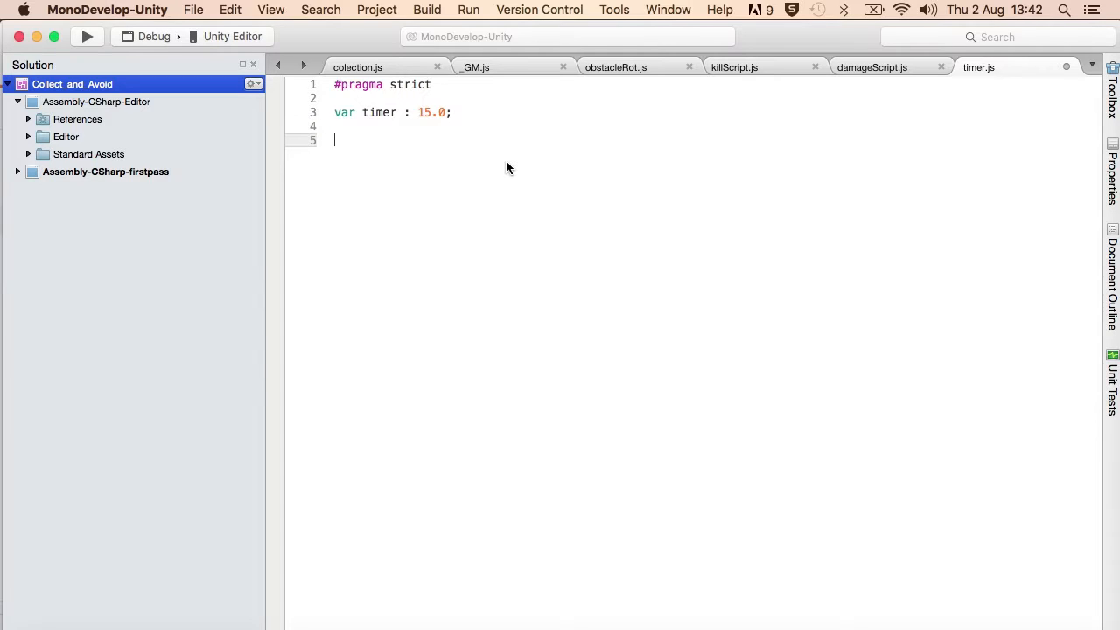
type("function Update()")
key("Return")
type("{")
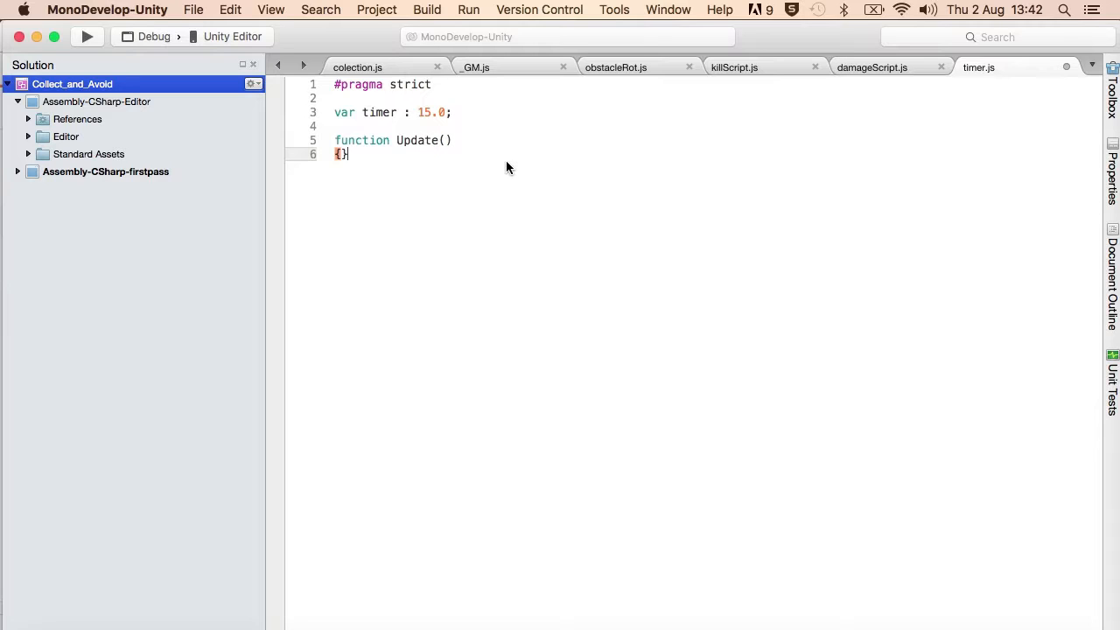
key("Return")
key("Down")
key("End")
key("Return")
key("Return")
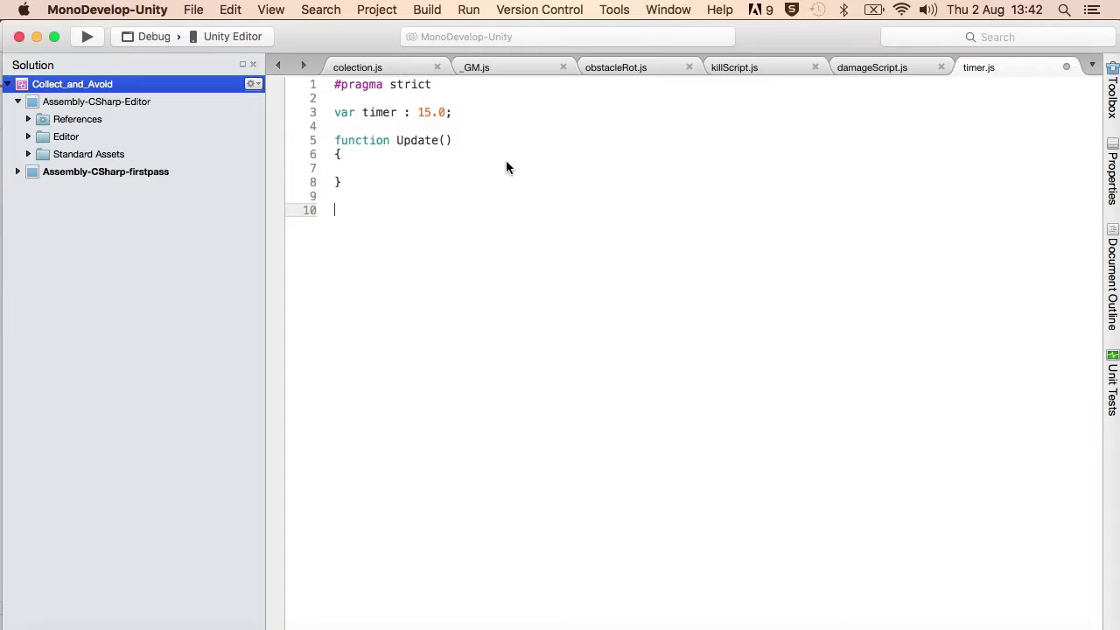
Add an empty OnGUI function below Update in timer.js and save the script
type("function OnGUI()")
key("Return")
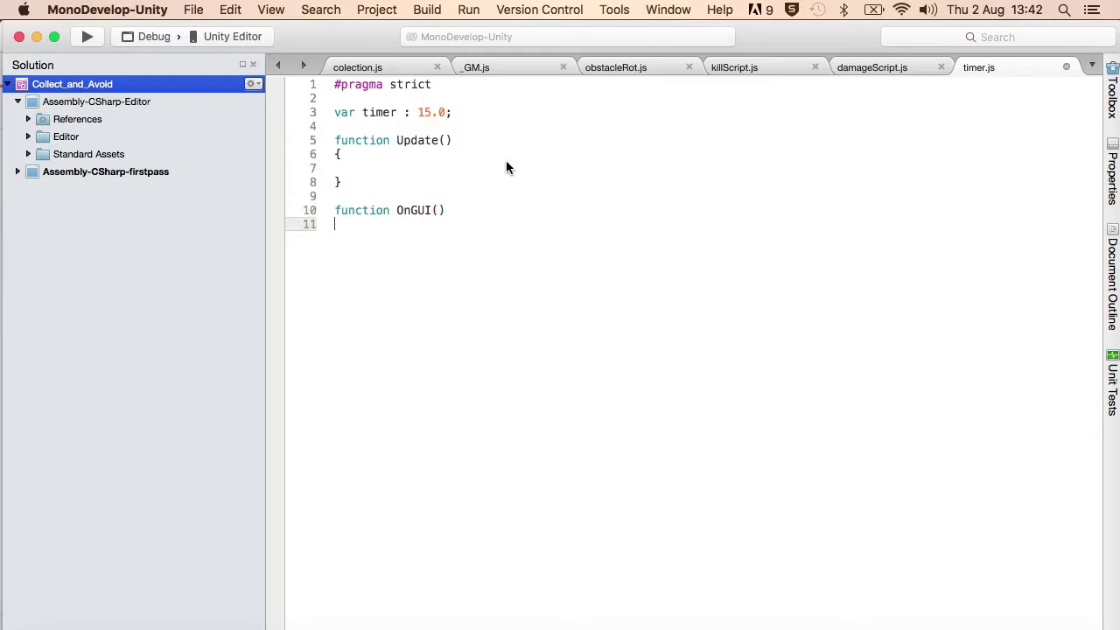
type("{")
key("Return")
key("super+s")
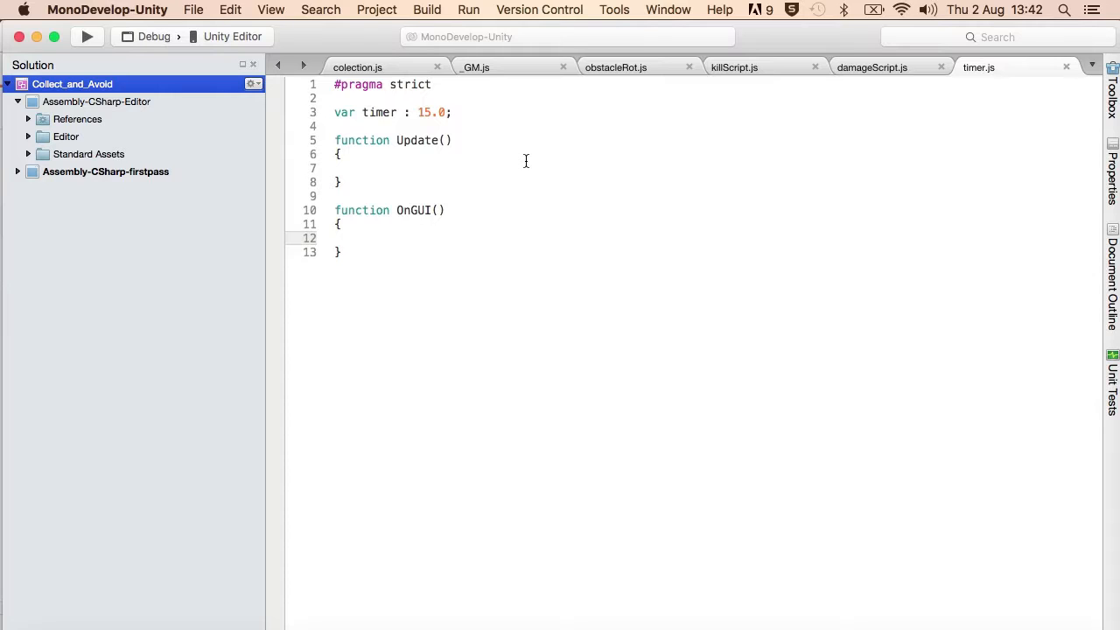
Make Update subtract Time.deltaTime from timer with "timer -= Time.deltaTime;" and save the script
left_click(382, 166)
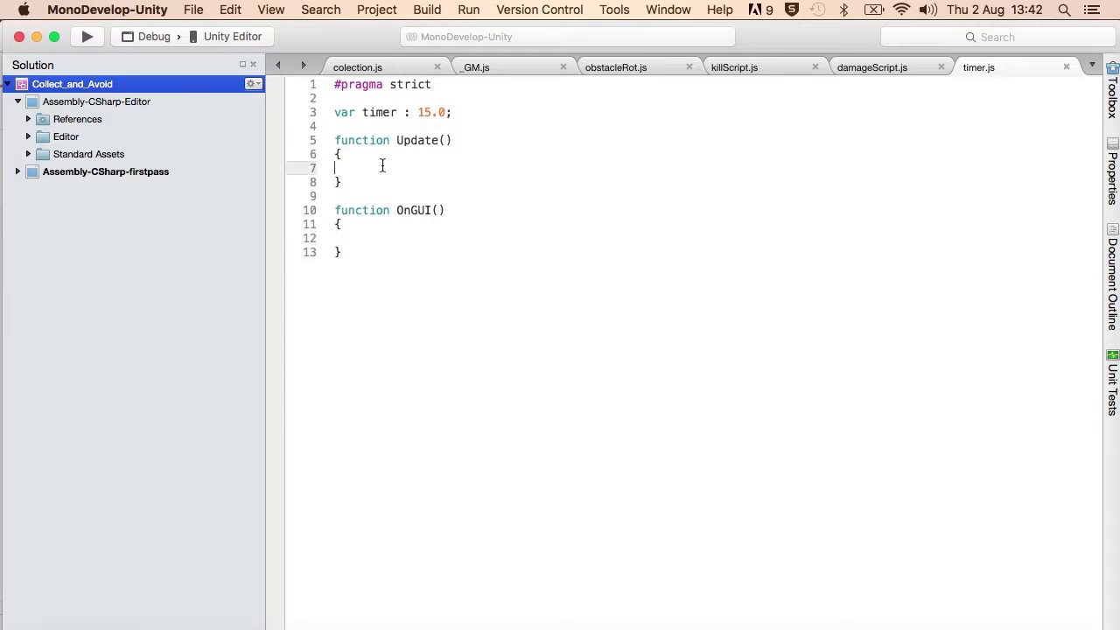
type("timer -= Time.deltatime")
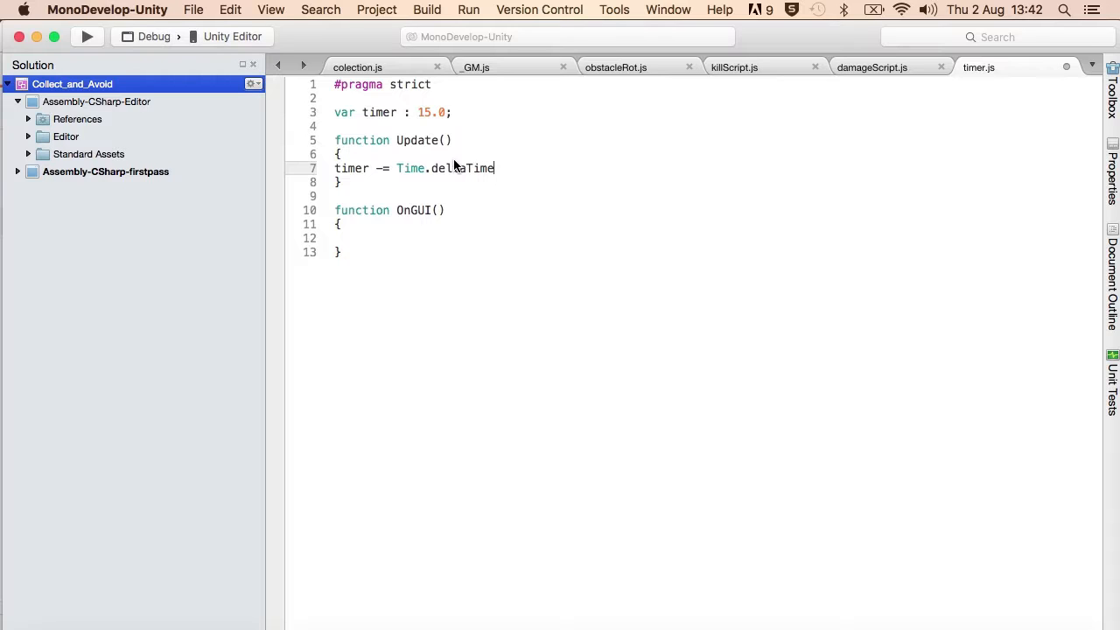
key("super+s")
Add the condition "if(timer <= 0)" below the Time.deltaTime line in the Update function of timer.js
key("Return")
key("Return")
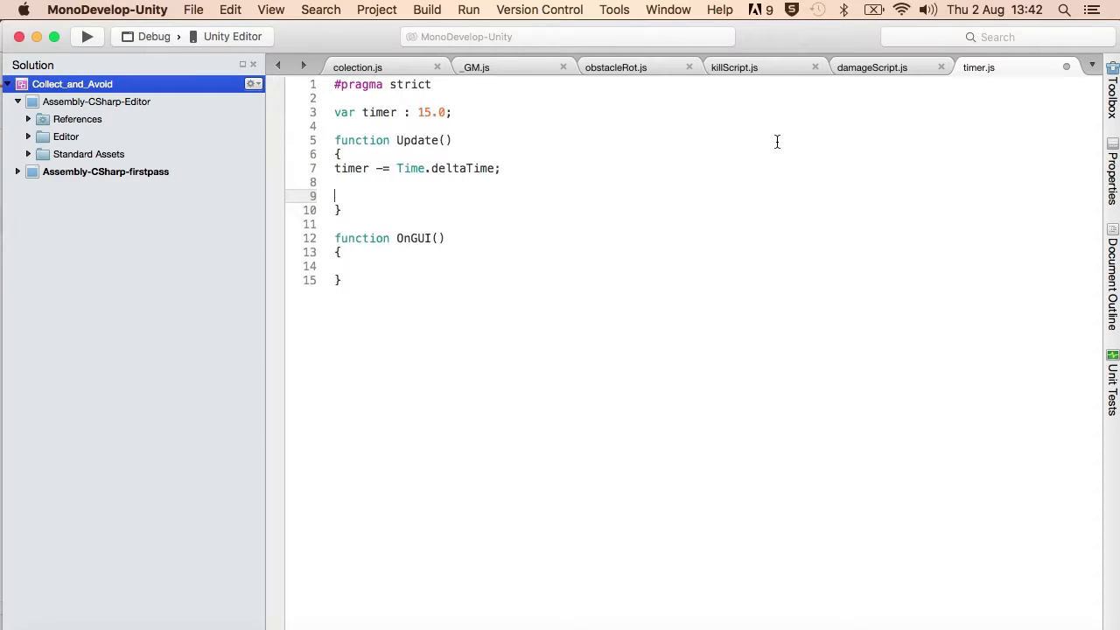
key("Up")
type("i")
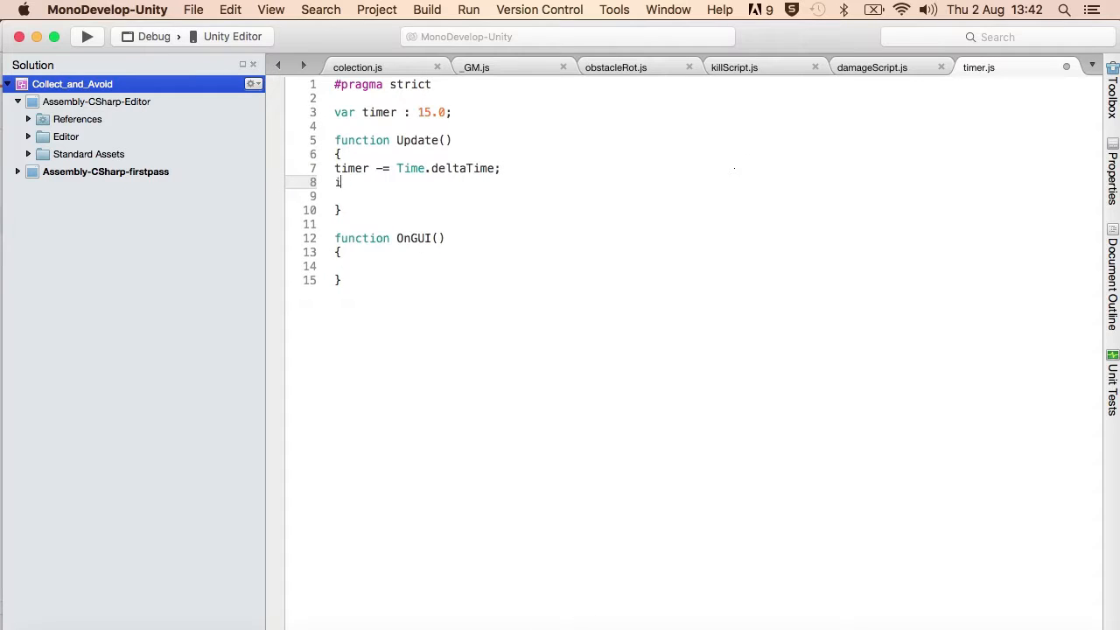
type("f(timer <")
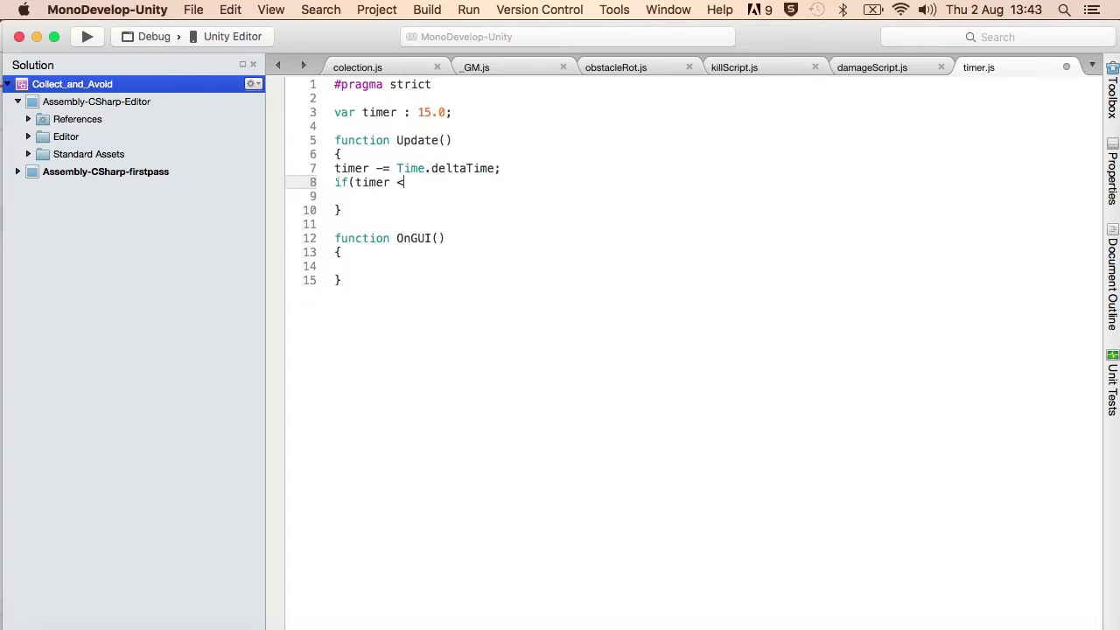
type("= 0)")
key("Return")
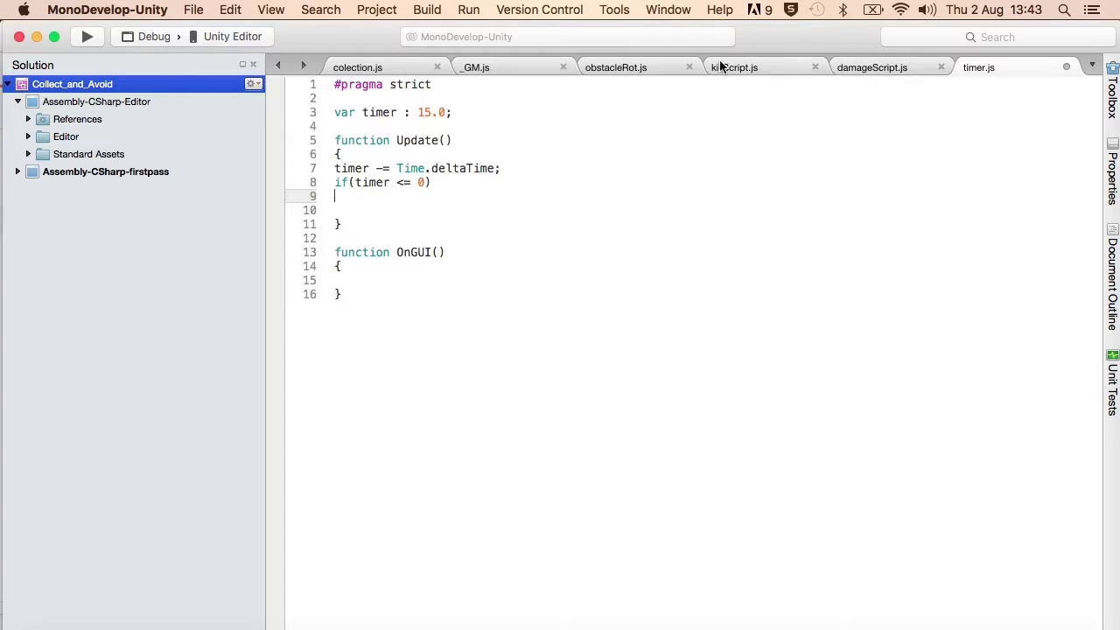
Copy the SceneManagement.SceneManager.LoadScene("Collection"); line from _GM.js to below the timer condition in timer.js and save
left_click(489, 63)
left_click_drag(728, 424, 320, 424)
key("super+c")
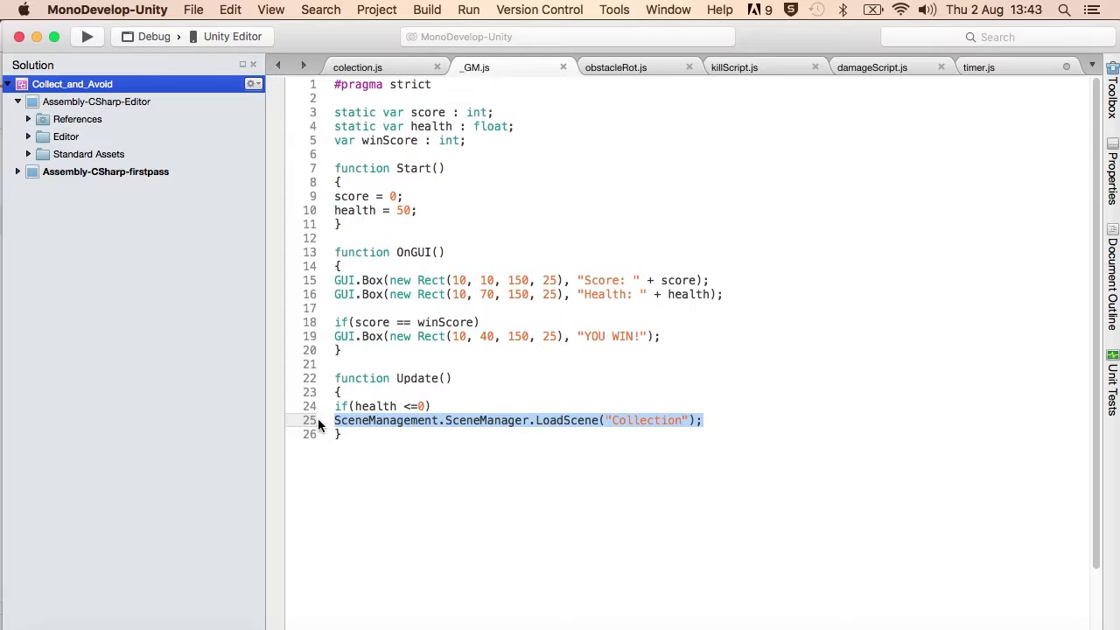
left_click(1012, 67)
left_click(411, 199)
key("super+v")
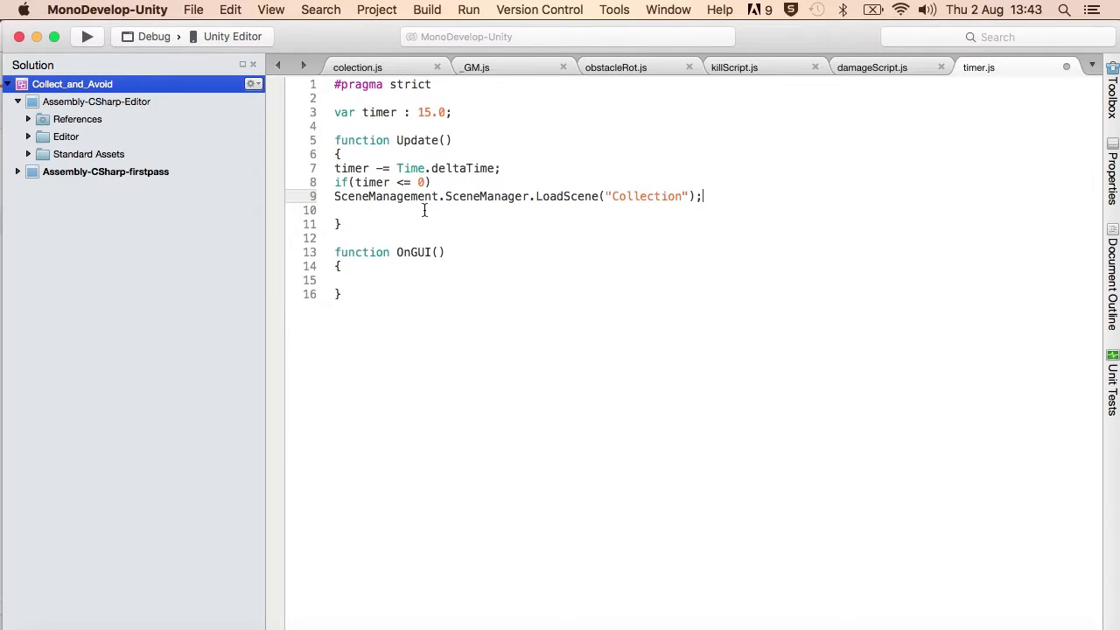
key("super+s")
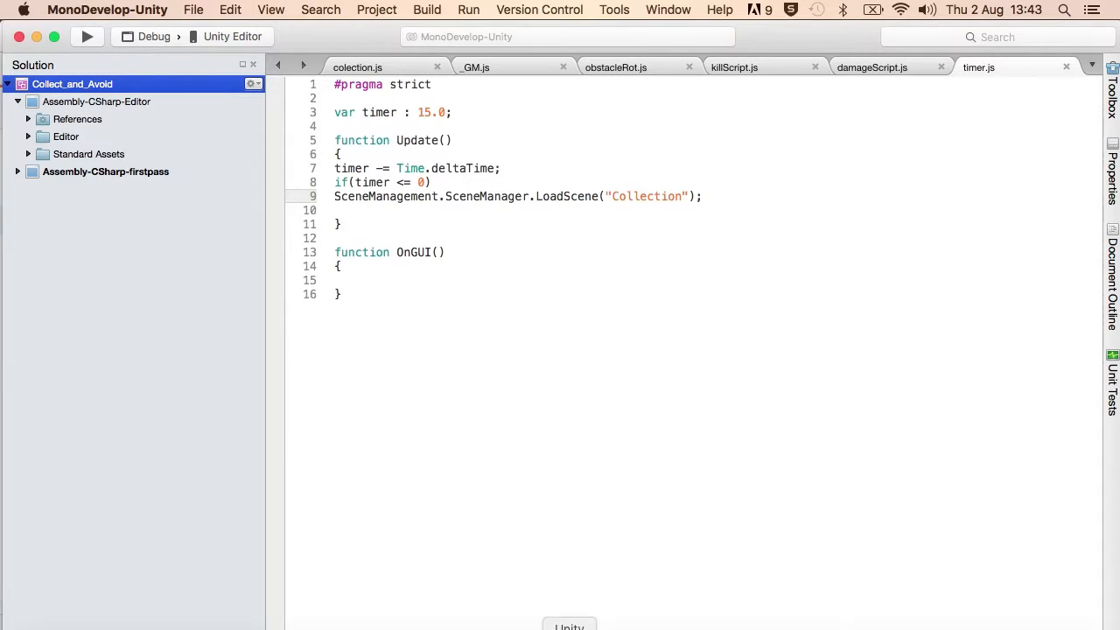
Switch to Unity and open the timer.js error listed in the Console in the script editor
left_click(569, 629)
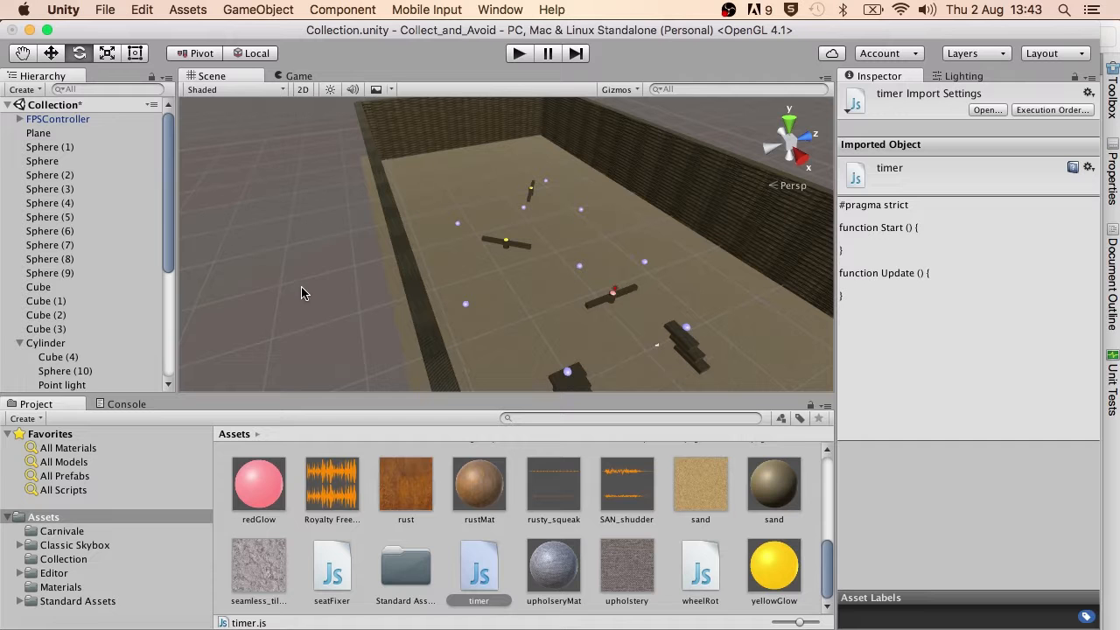
left_click(127, 404)
double_click(189, 437)
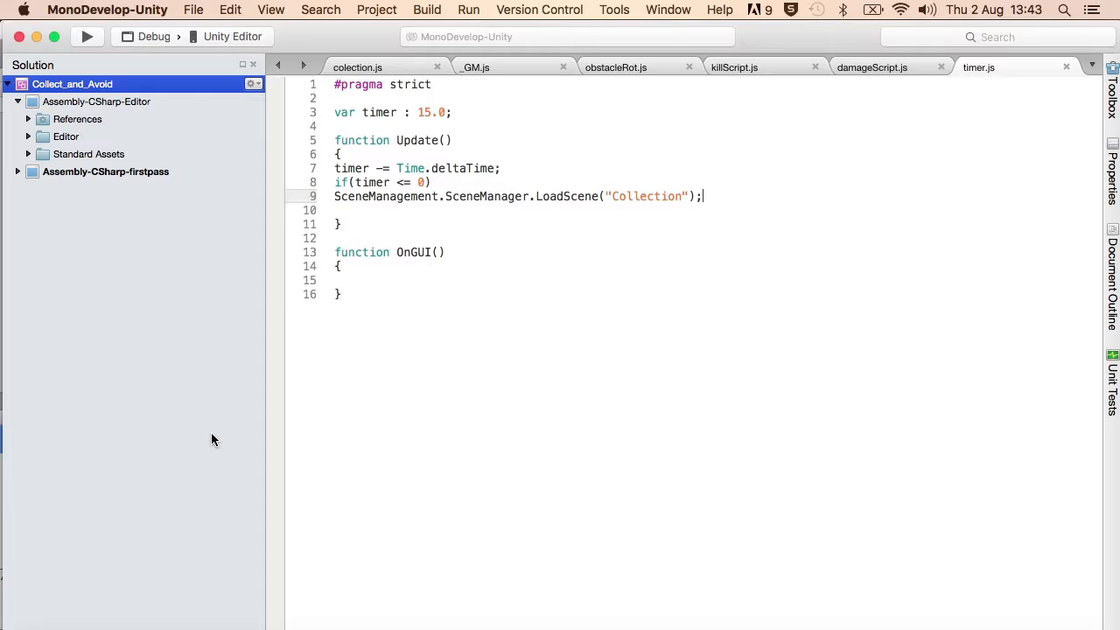
Change the declaration in timer.js to "var timer : float;" and save the script
left_click(530, 109)
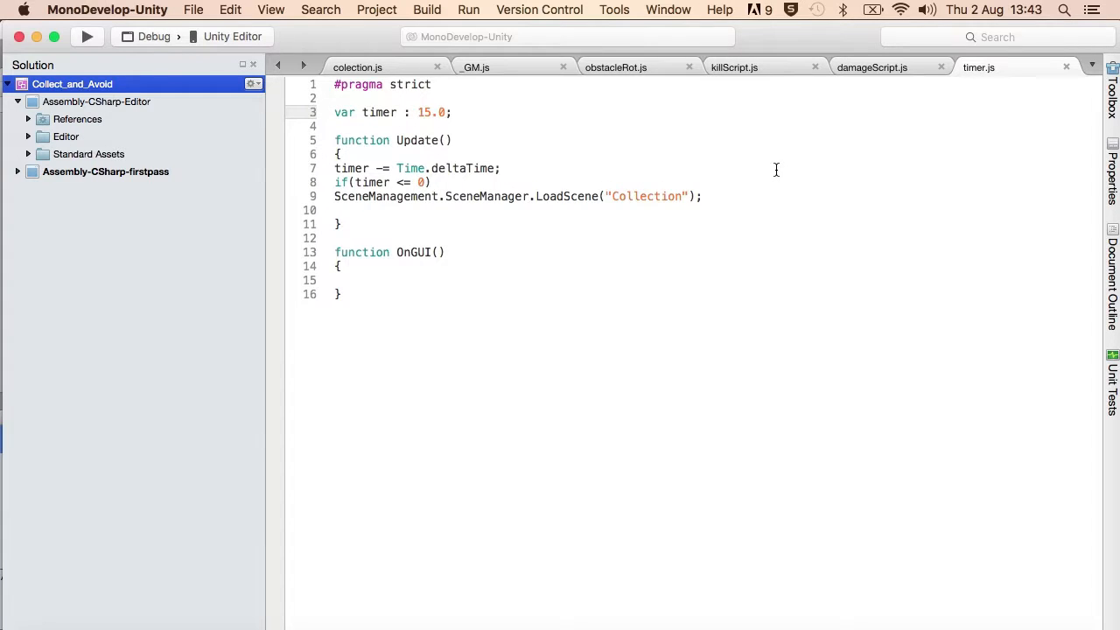
key("BackSpace")
key("BackSpace")
key("BackSpace")
key("BackSpace")
type("float")
In Unity, set the Timer value of FPSController's Timer script to 15 and save the scene
left_click(644, 623)
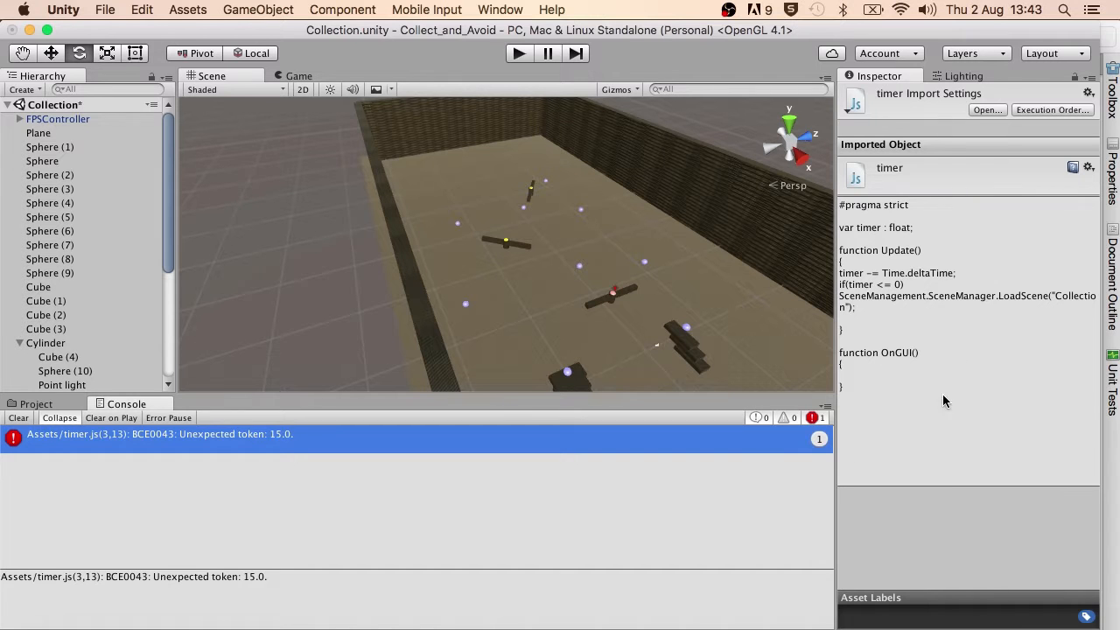
left_click(59, 120)
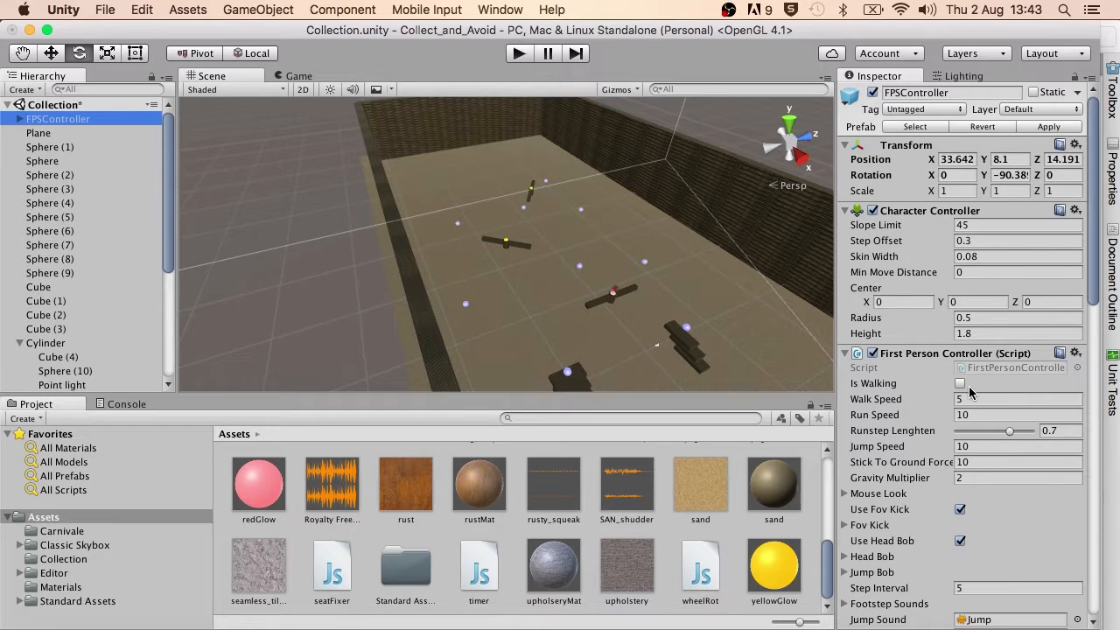
scroll(973, 394, "down", 15)
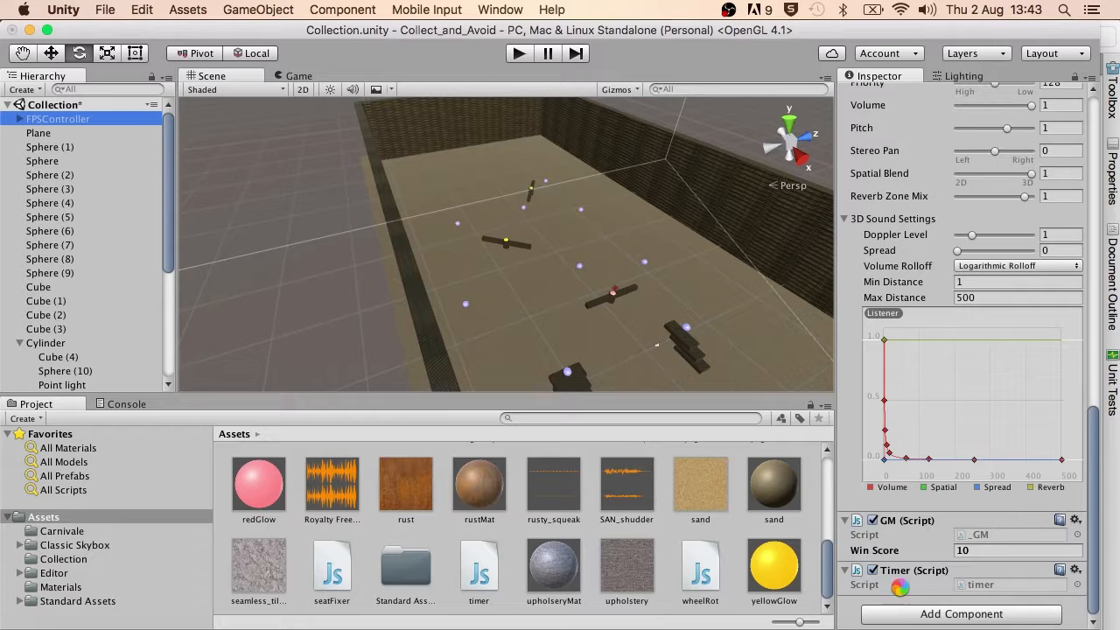
left_click(974, 583)
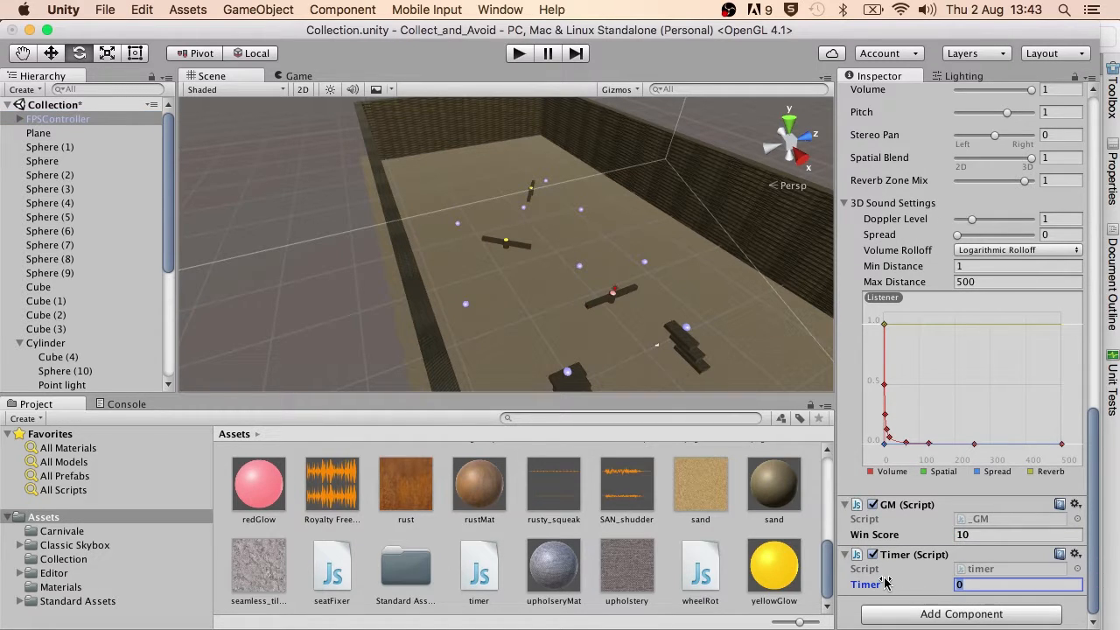
key("super+s")
Check the Console for errors, then run the game briefly and stop it
left_click(127, 404)
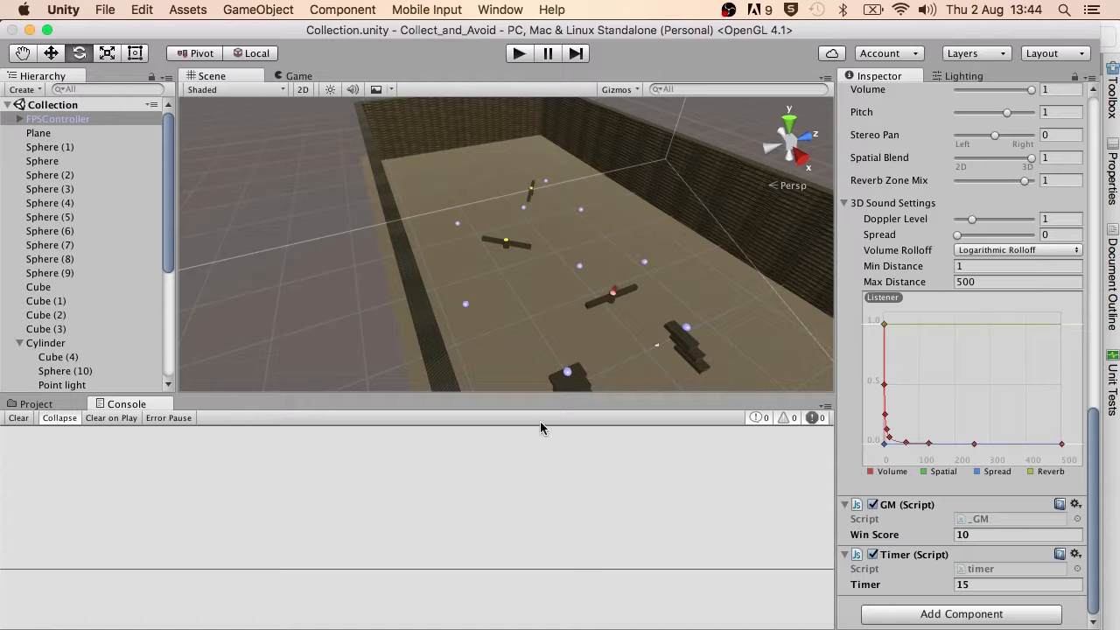
left_click(518, 53)
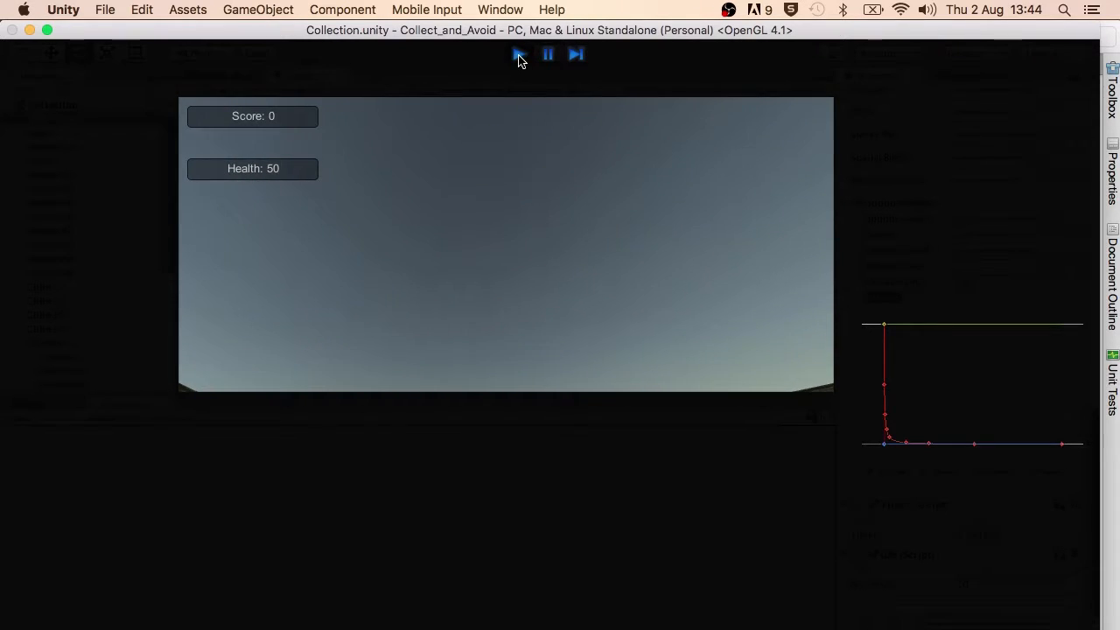
left_click(518, 56)
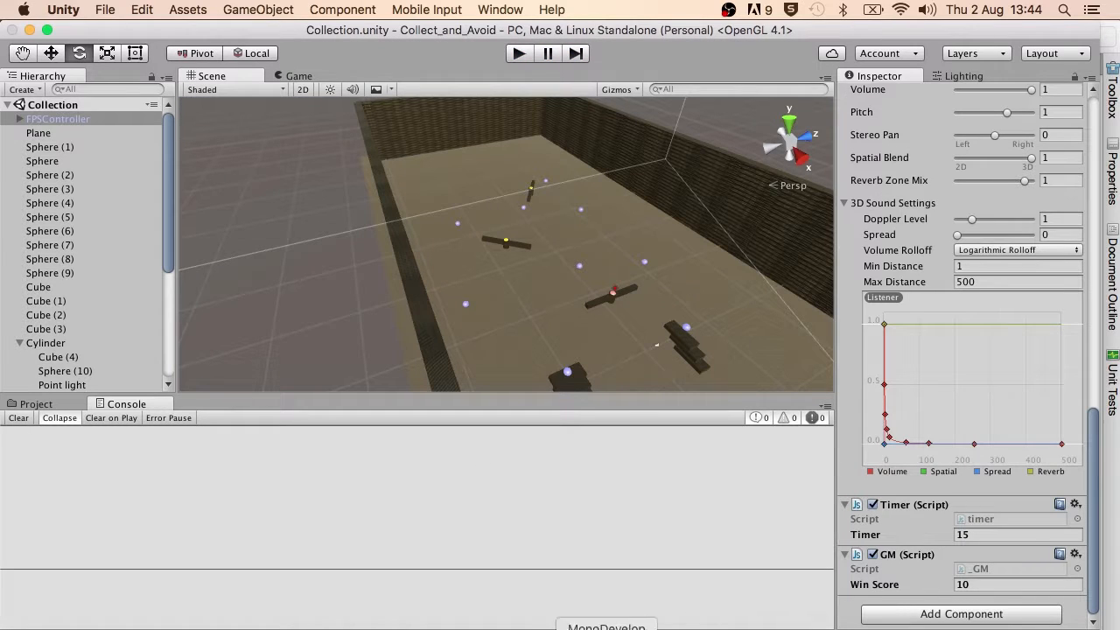
In MonoDevelop, copy the "YOU WIN!" GUI.Box line from _GM.js into the OnGUI function of timer.js
left_click(606, 626)
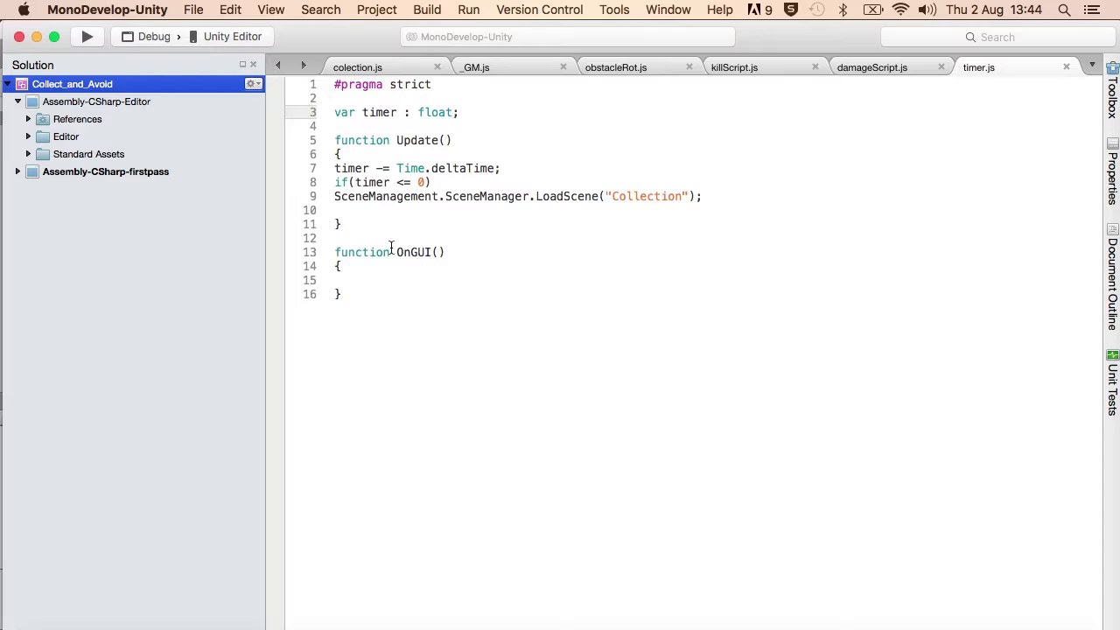
left_click(516, 66)
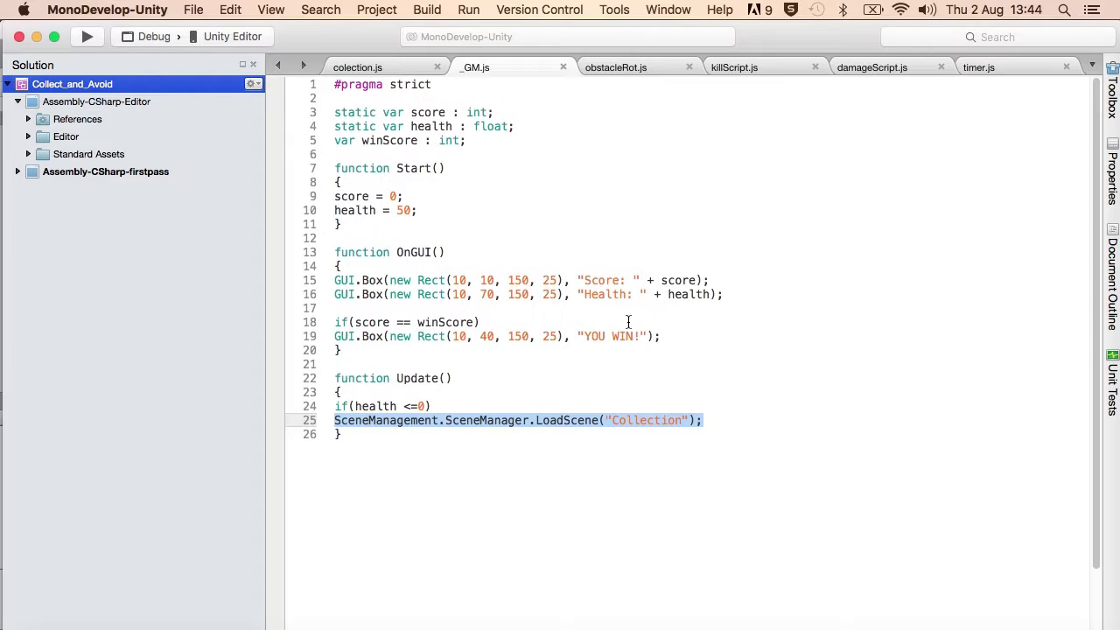
left_click_drag(664, 336, 308, 337)
key("super+c")
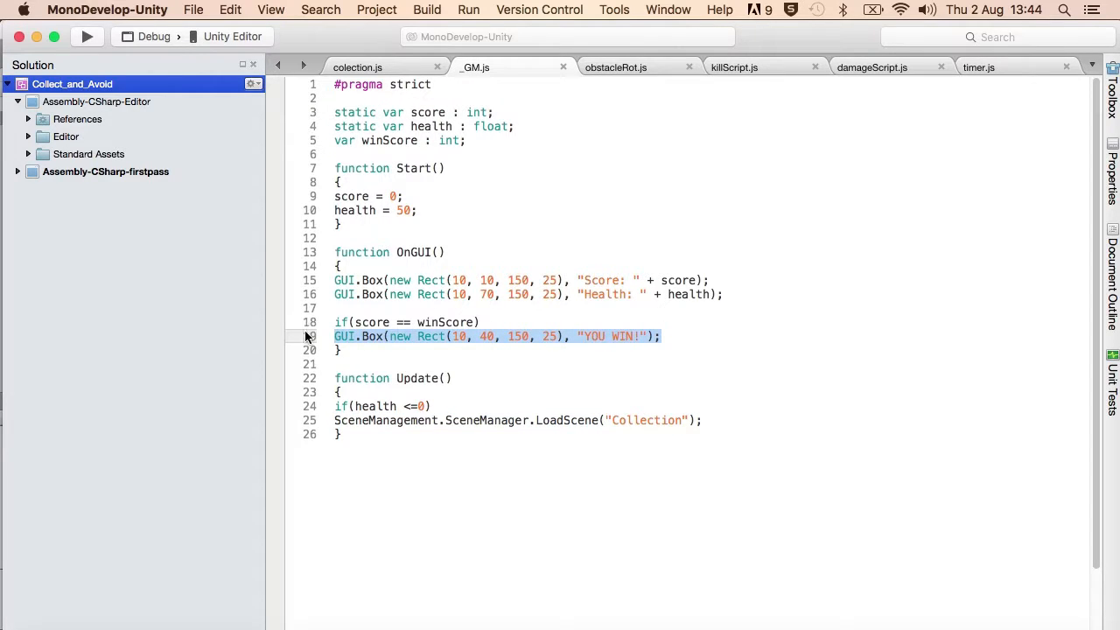
left_click(999, 67)
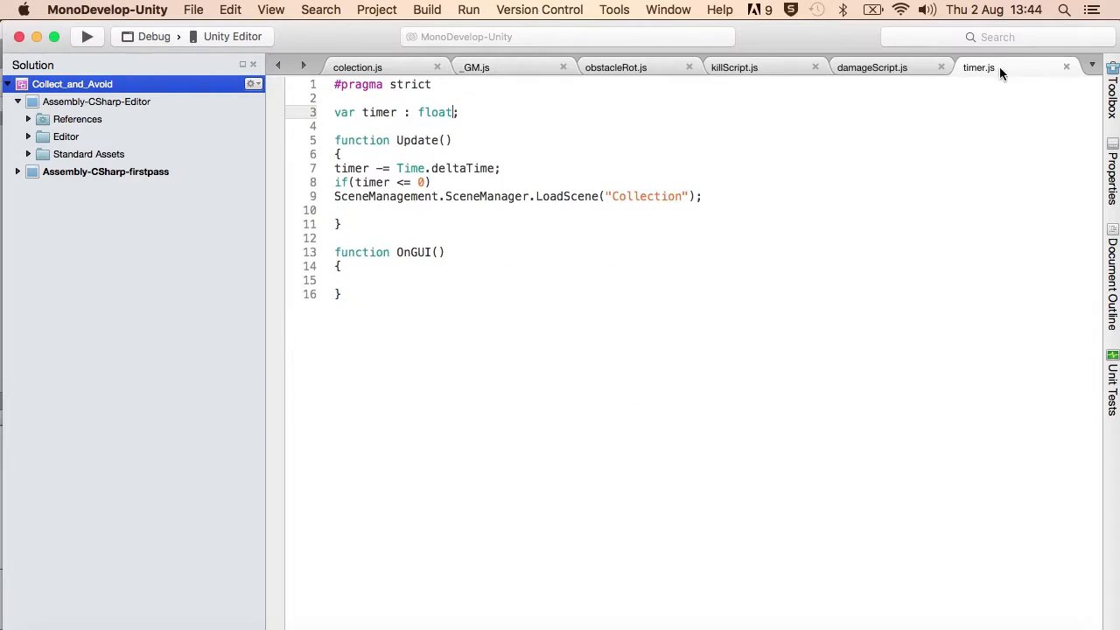
left_click(370, 280)
key("super+v")
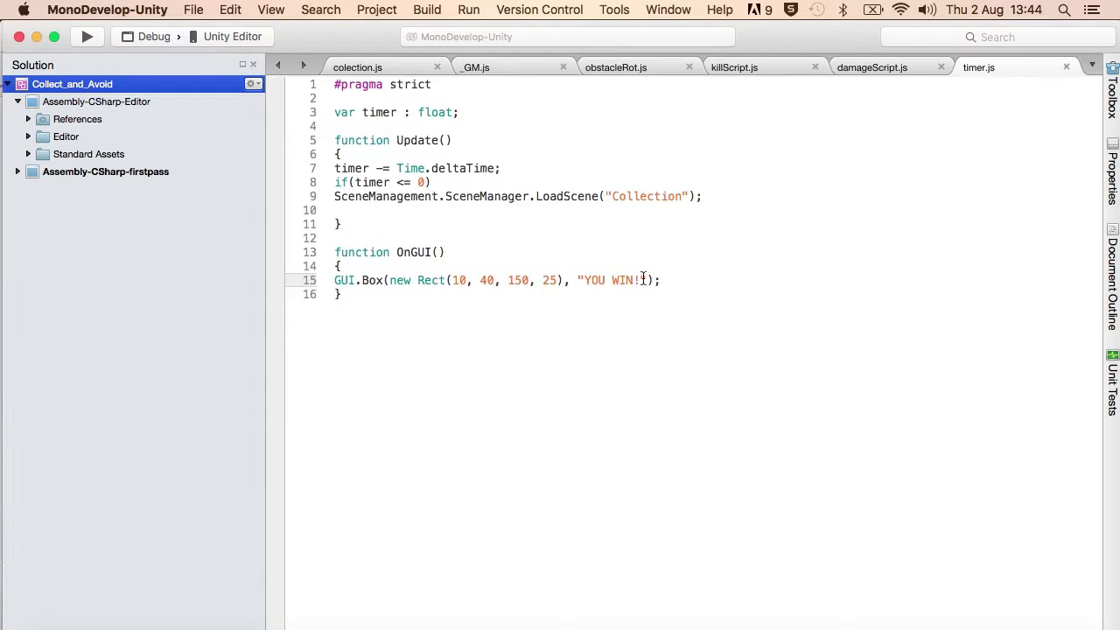
Replace the box text with "" + time.ToString("0"), keep the GUI.Box statement on its own line, and save timer.js
left_click_drag(645, 280, 584, 281)
key("BackSpace")
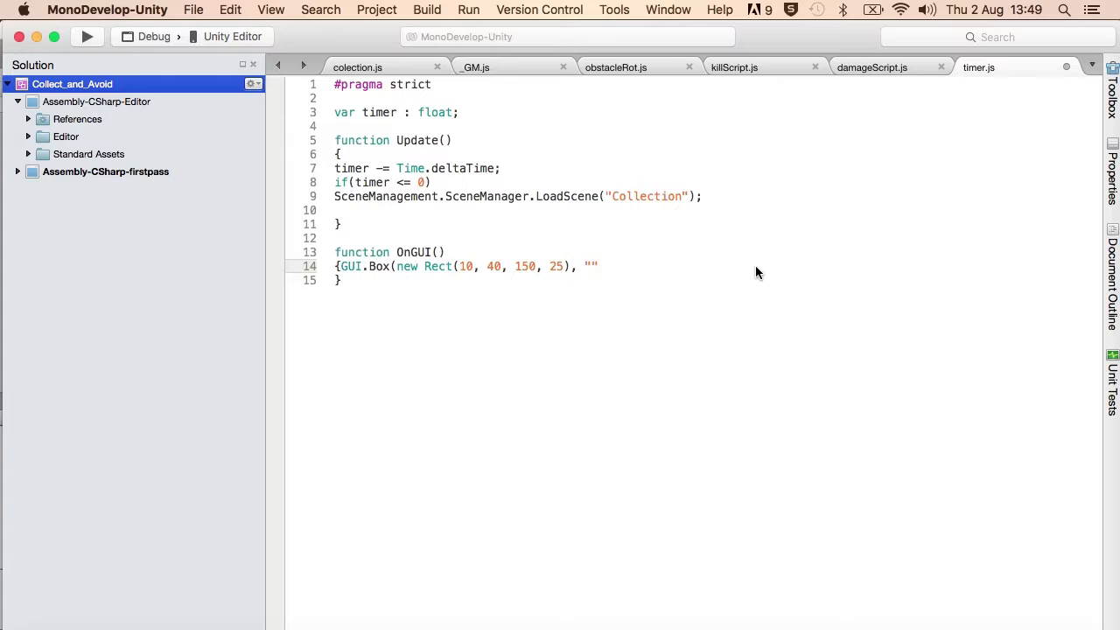
type("+ time.ToString(\"0\")")
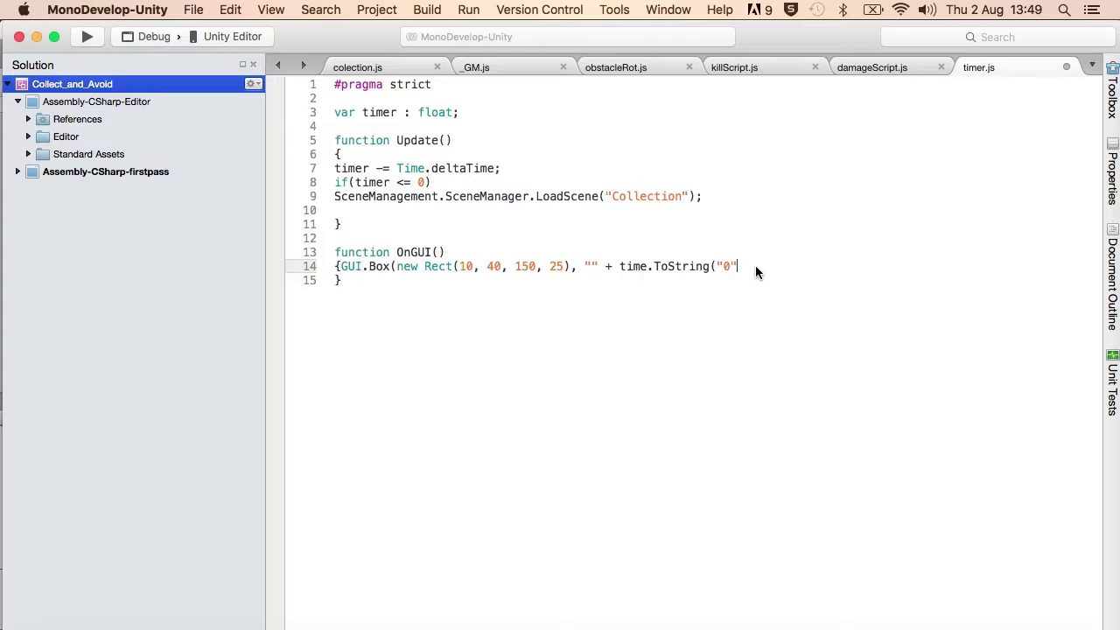
type(");")
key("super+s")
left_click(340, 267)
key("Return")
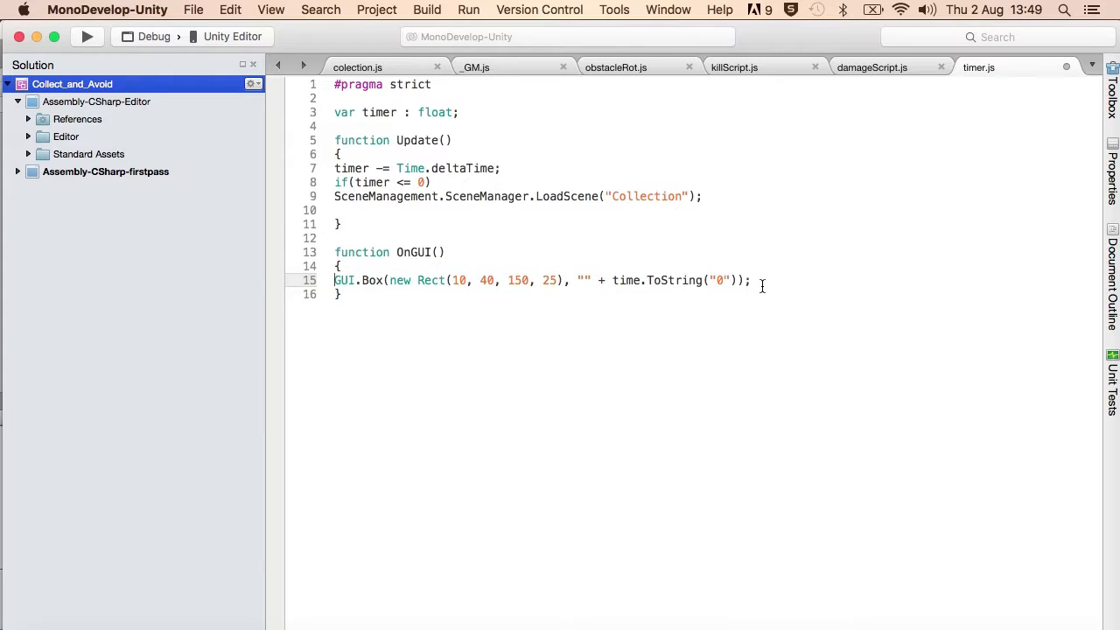
left_click_drag(600, 280, 606, 280)
double_click(382, 167)
left_click_drag(383, 165, 377, 166)
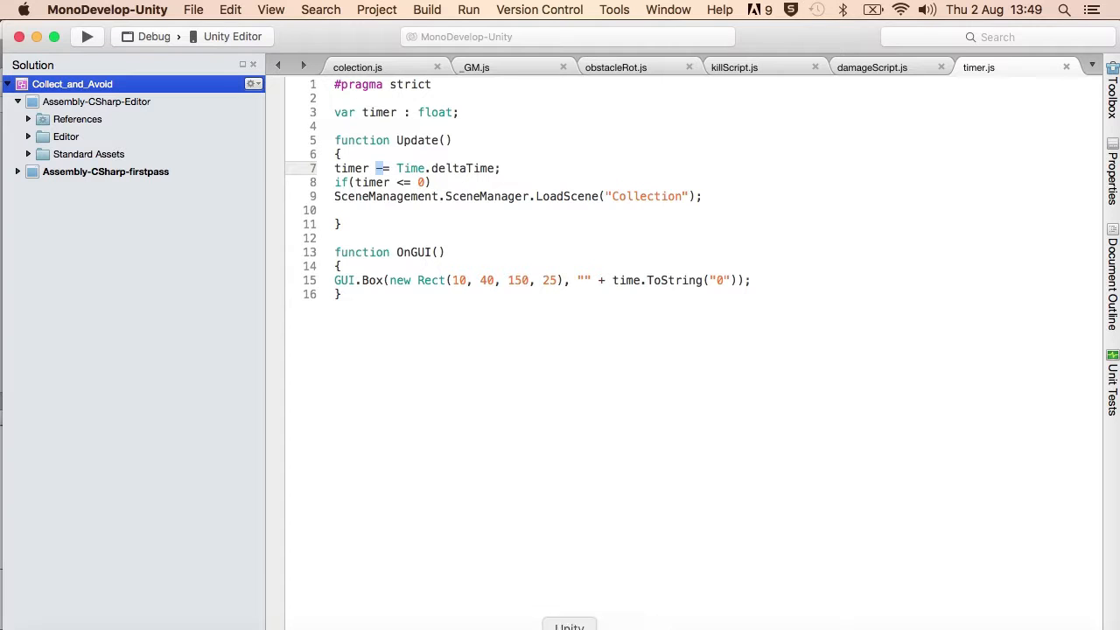
Try to run the game in Unity and open the timer.js error from the Console in the script editor
left_click(569, 629)
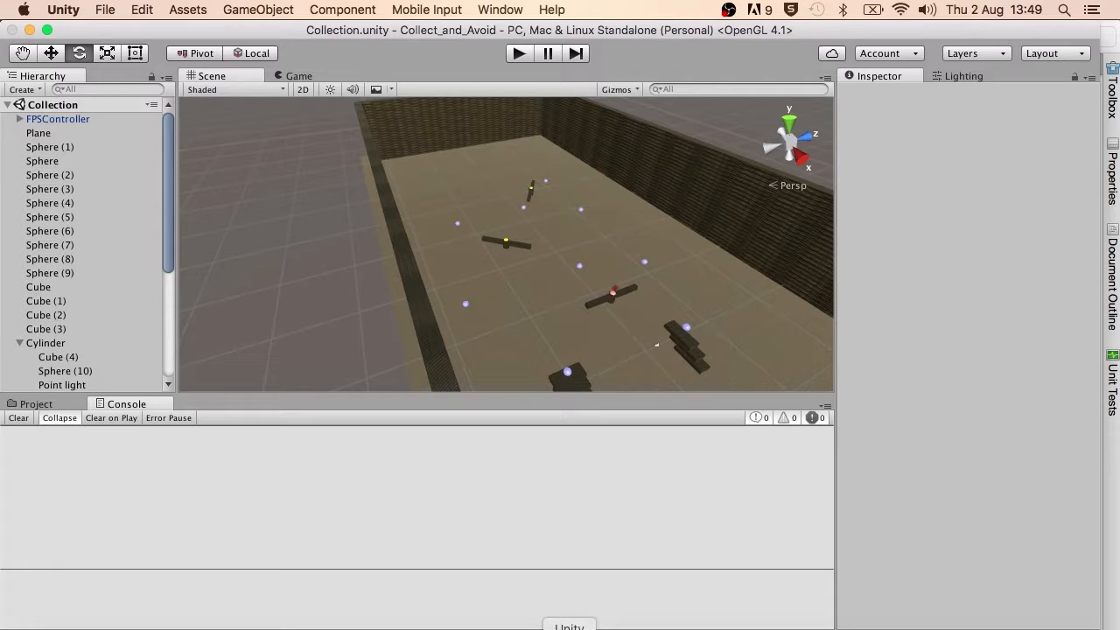
left_click(519, 54)
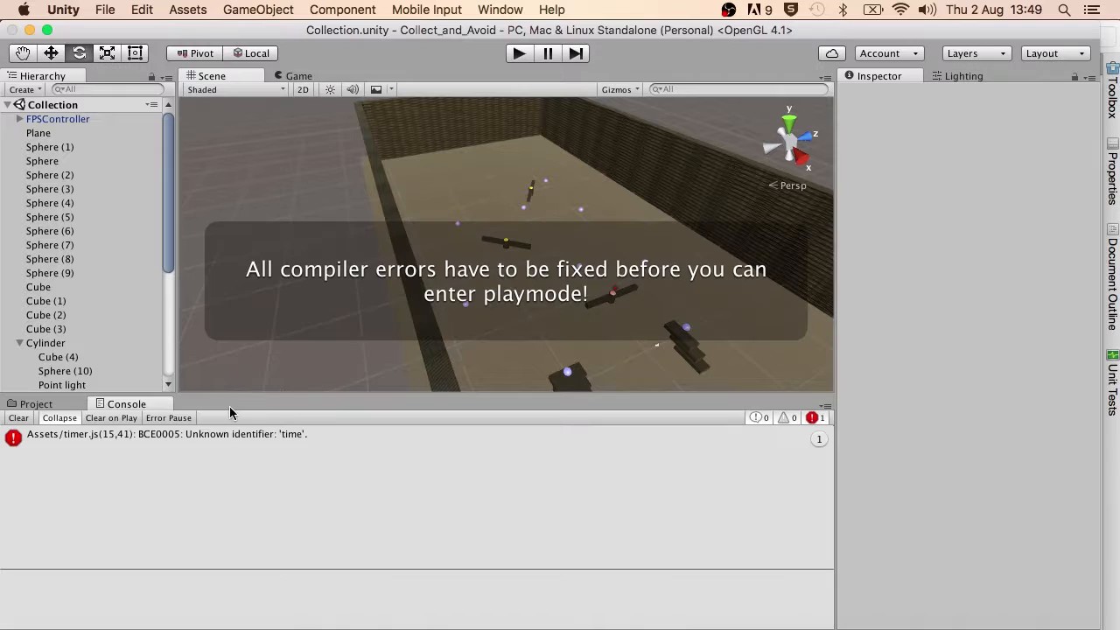
double_click(233, 435)
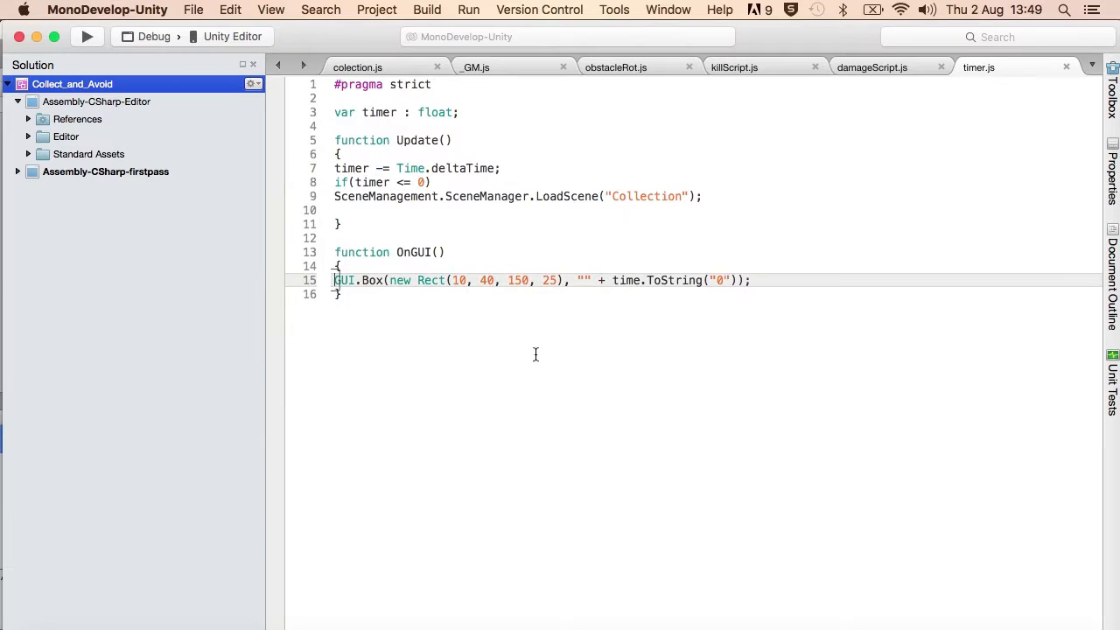
Change time to timer in the ToString call of the OnGUI box line and save timer.js
left_click(643, 281)
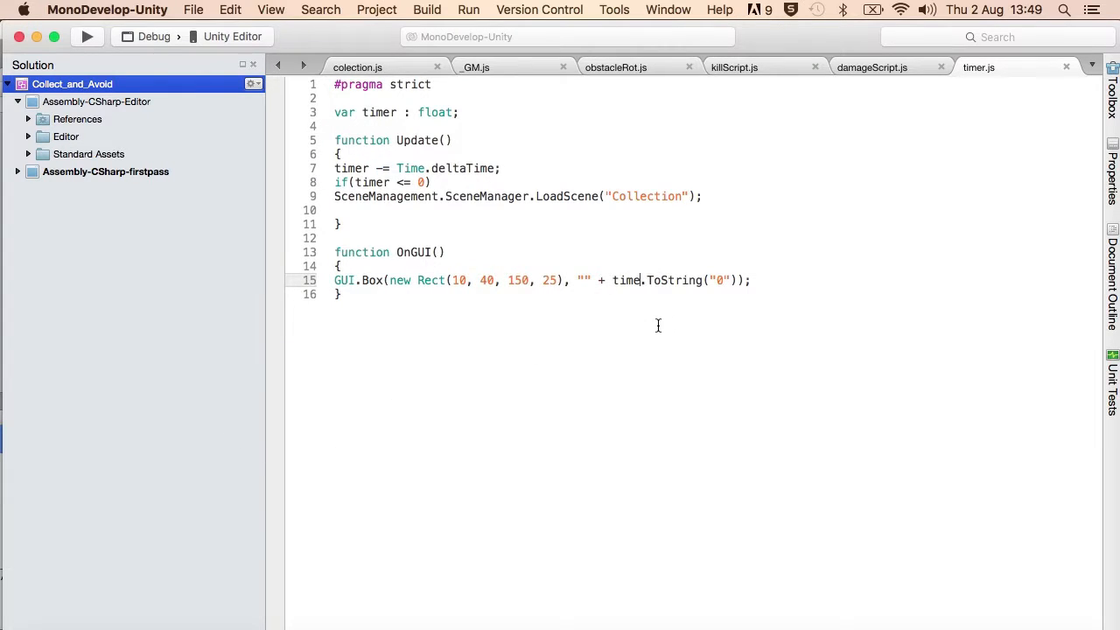
type("r")
key("super+s")
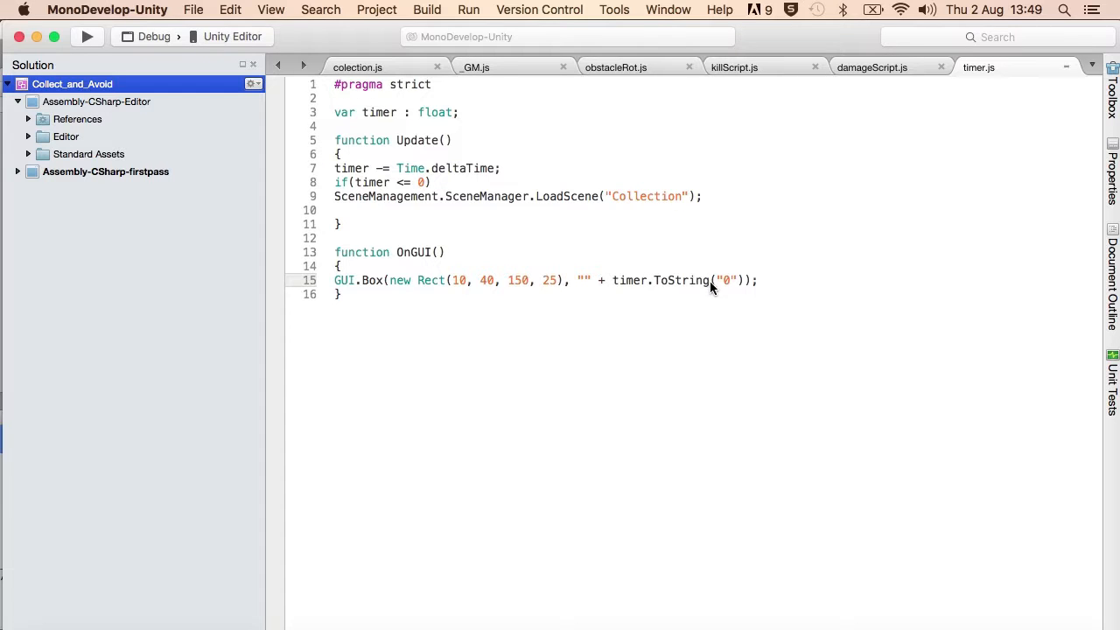
Play-test the game in Unity, collecting spheres until the countdown runs out and the scene reloads, and stop the run
left_click(568, 627)
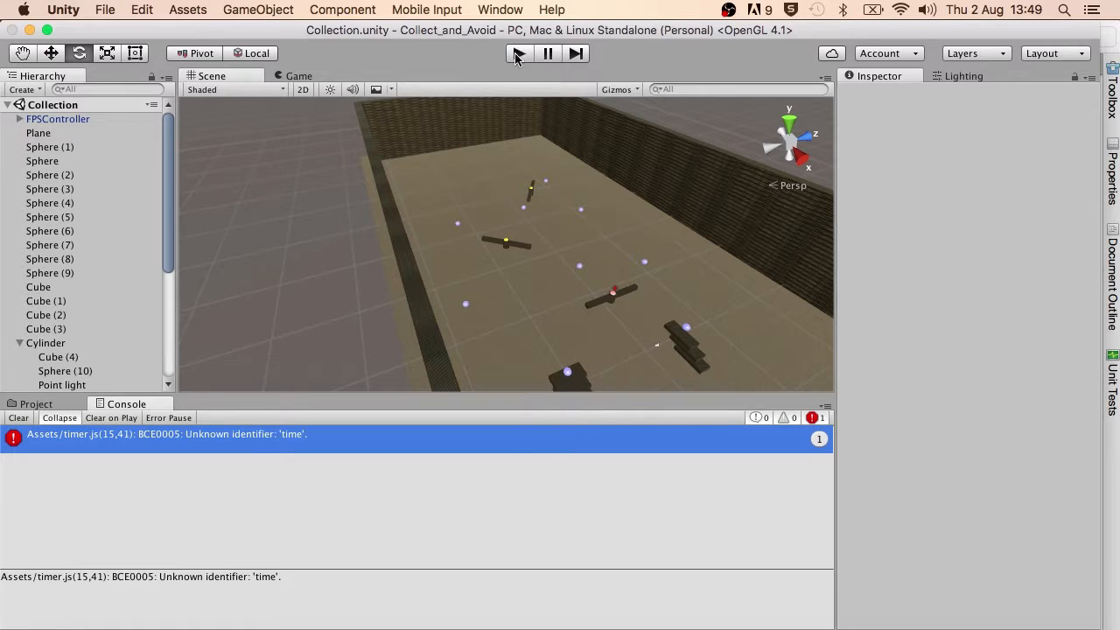
left_click(518, 58)
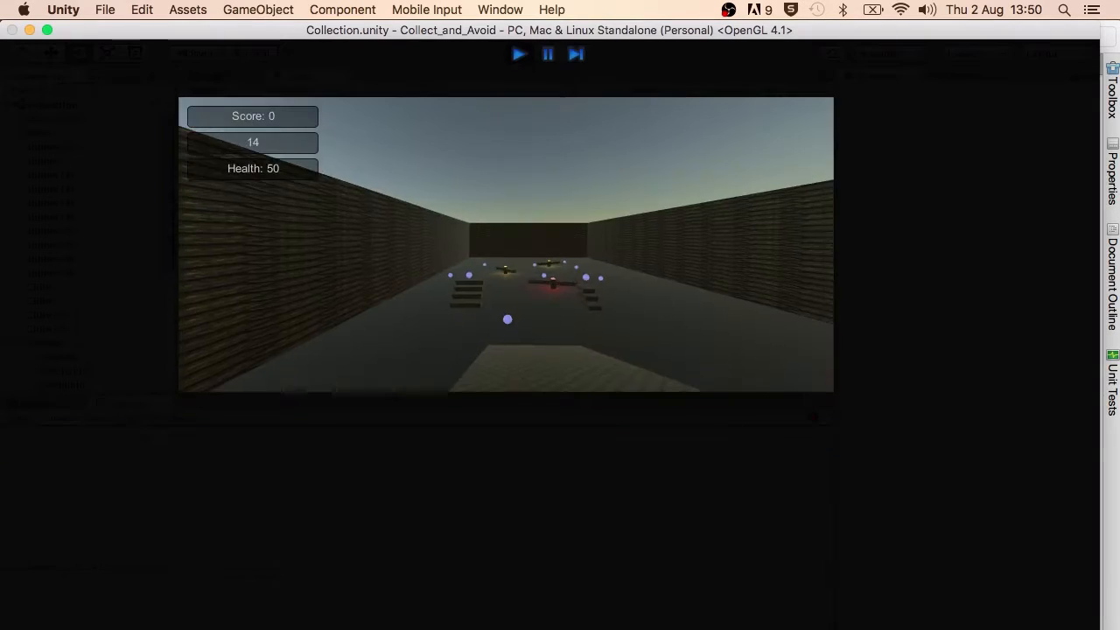
key("w")
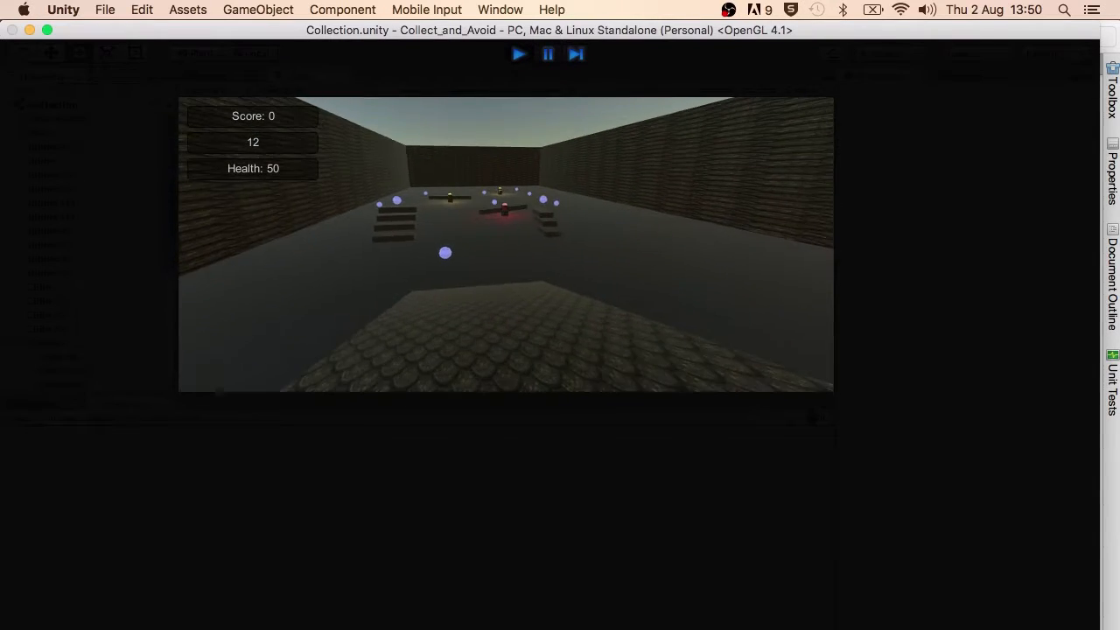
key("w")
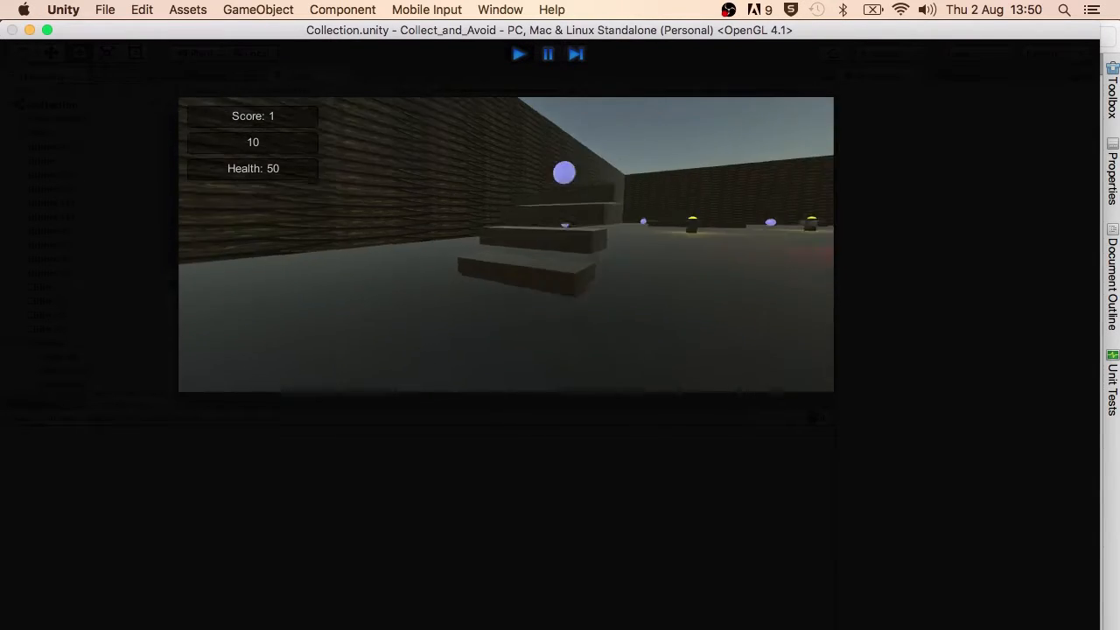
key("space")
key("space")
key("w")
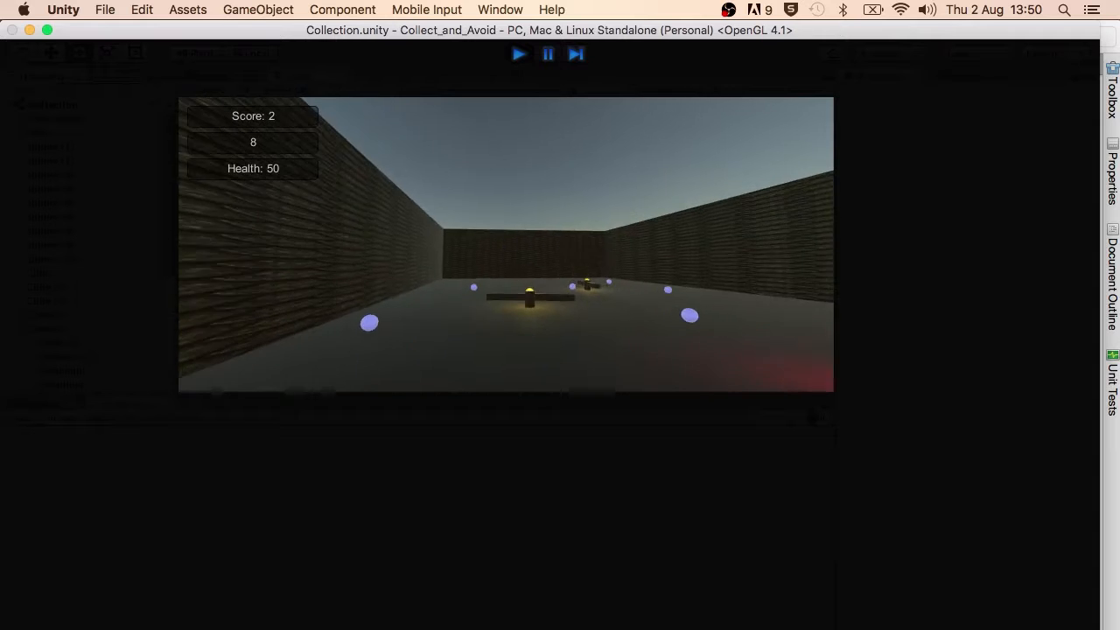
key("w")
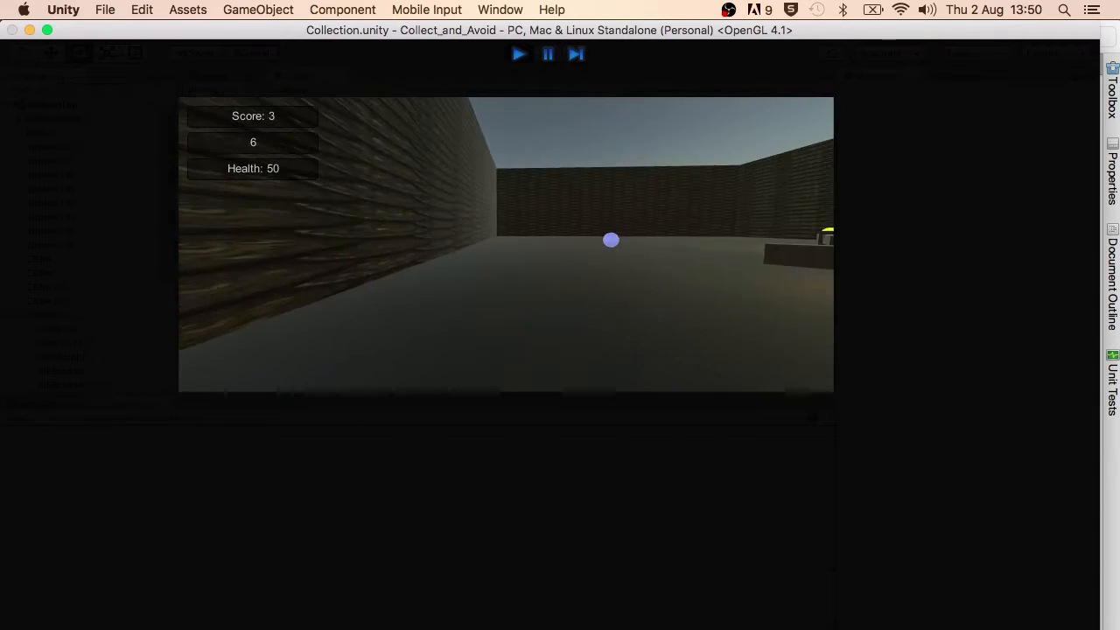
key("w")
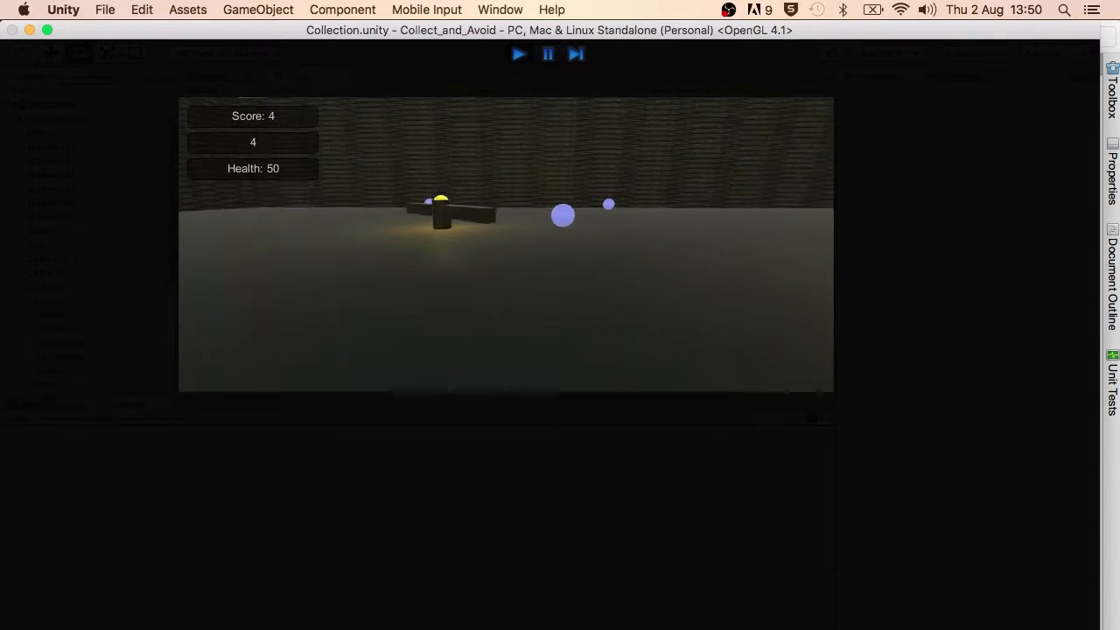
key("w")
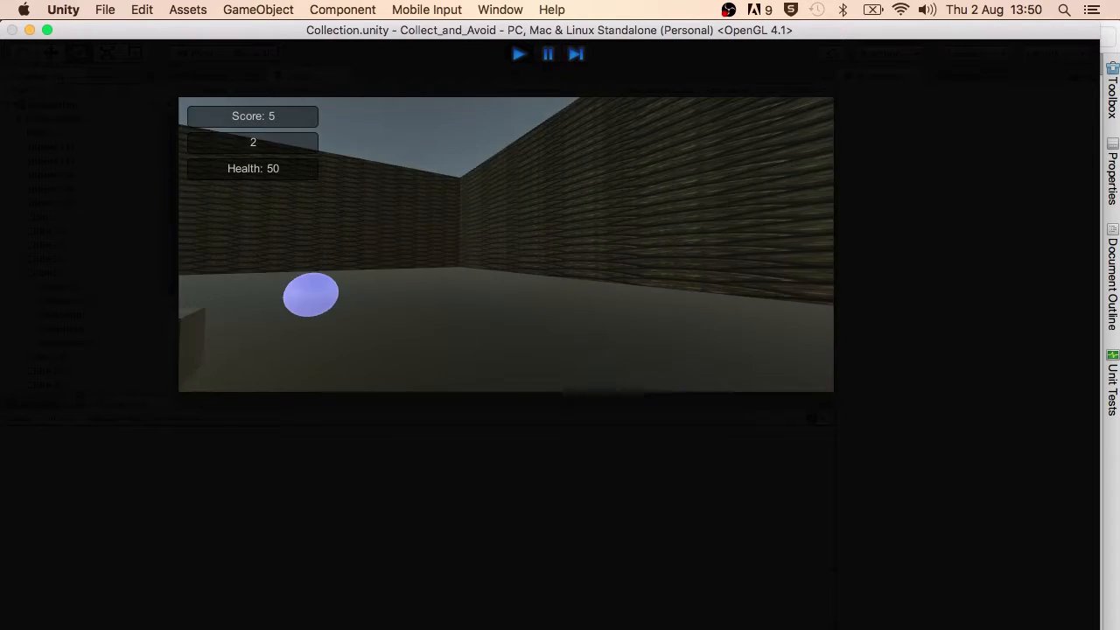
key("w")
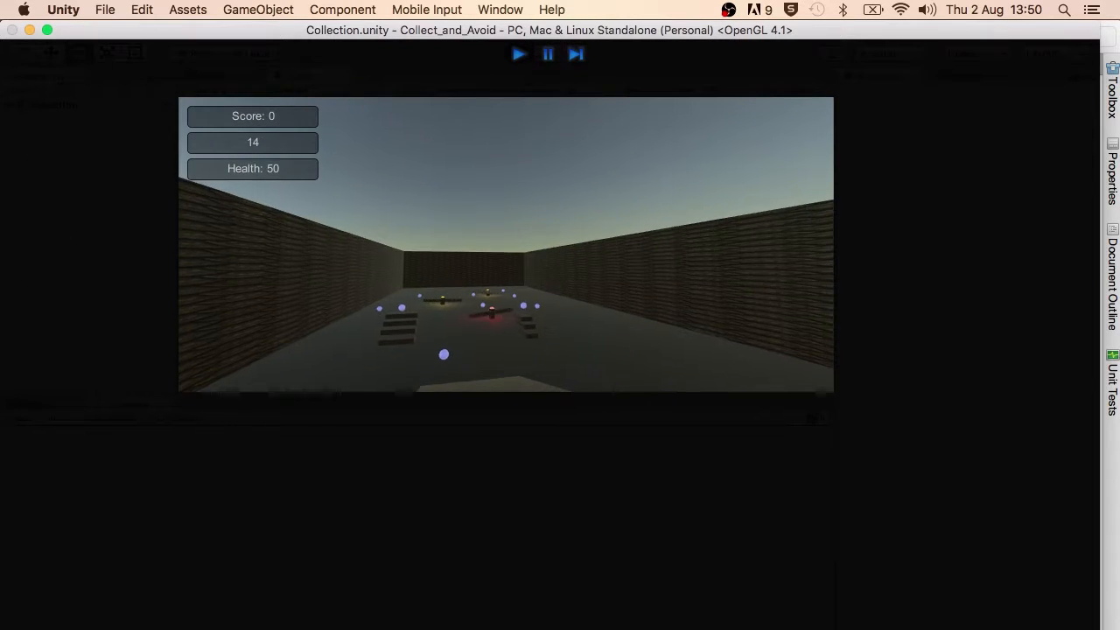
left_click(520, 55)
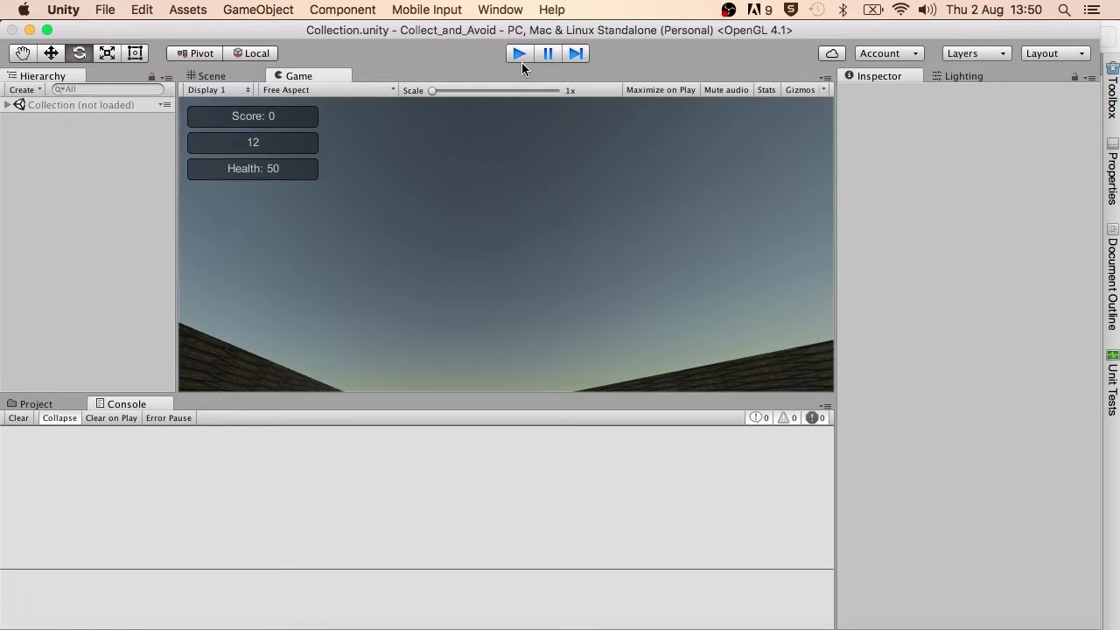
Set the Timer value of the FPSController's Timer script to 25 and save the scene
left_click(56, 119)
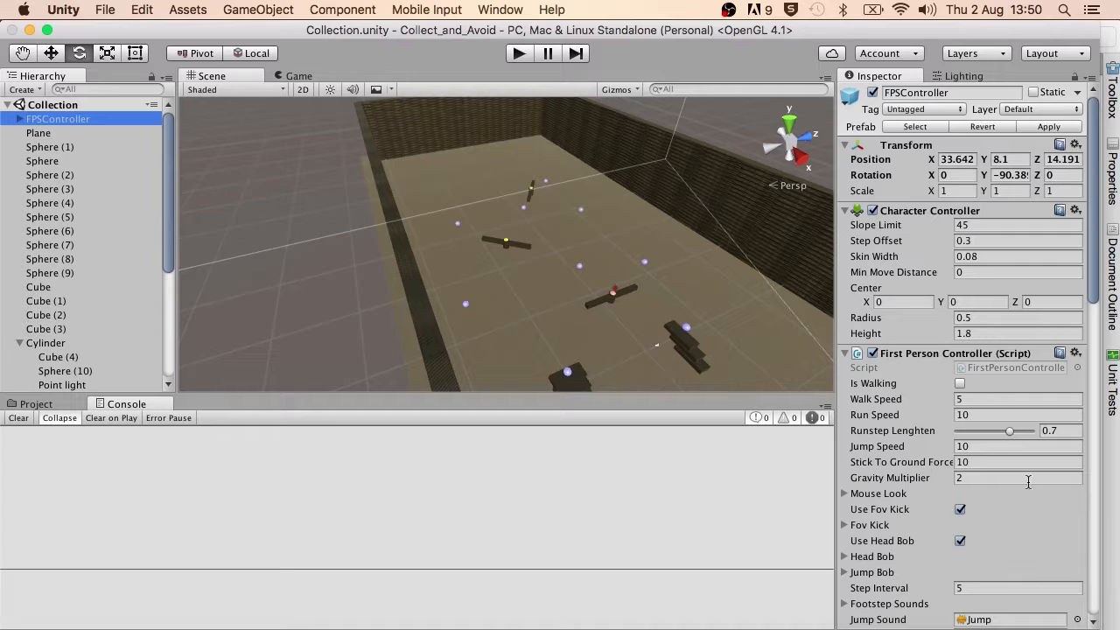
scroll(1031, 486, "down", 10)
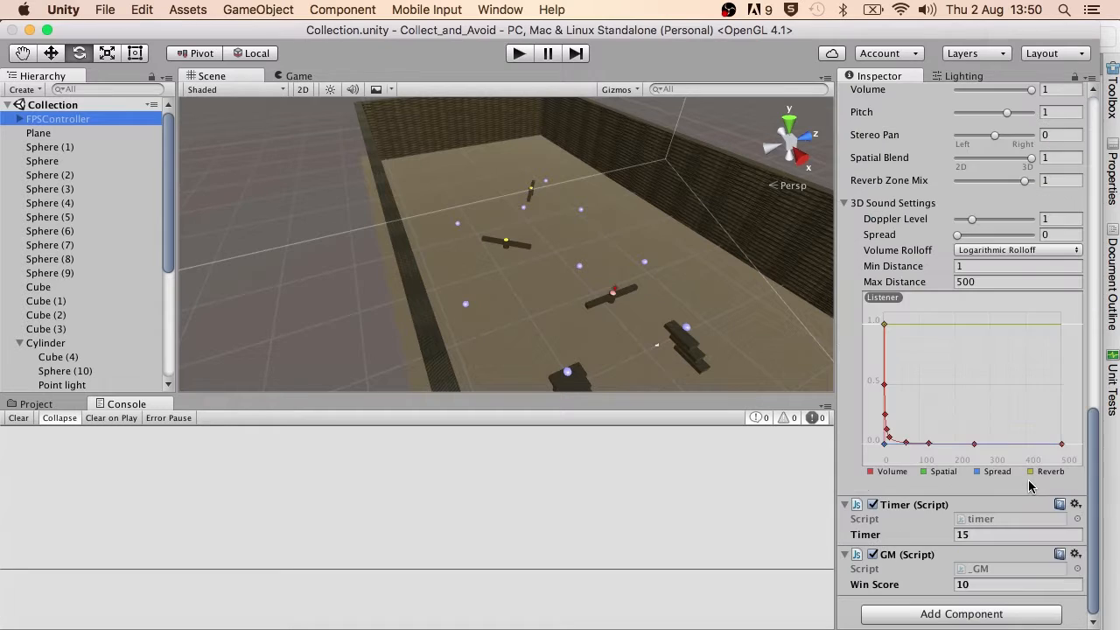
left_click(972, 534)
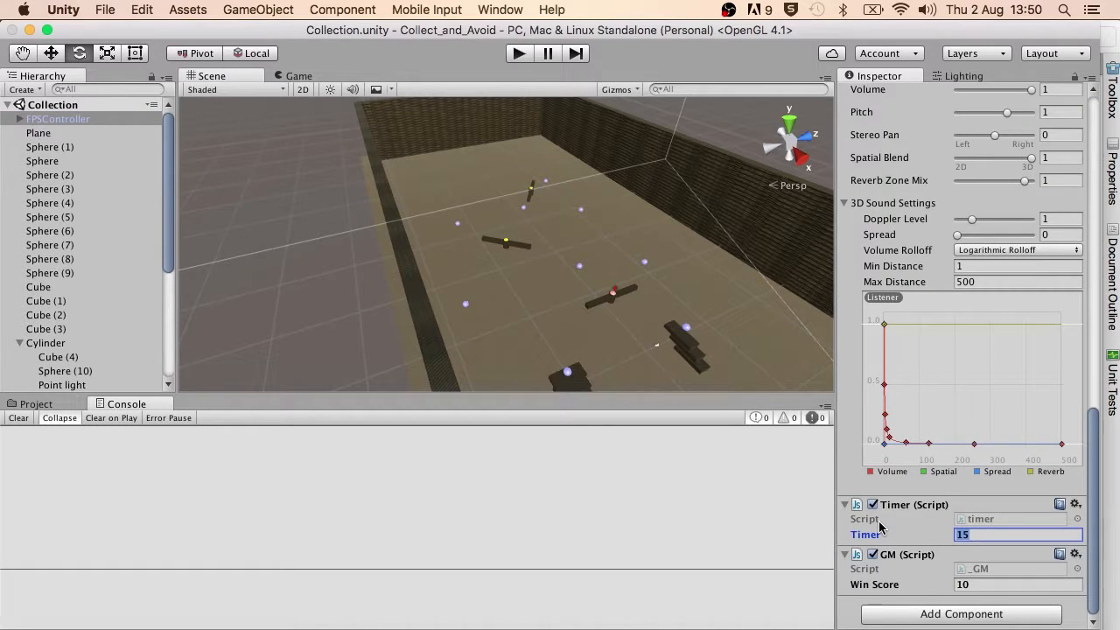
type("25")
key("super+s")
Run the game with the longer countdown, collecting spheres and running into an obstacle to test the damage and scene restart
left_click(519, 54)
key("w")
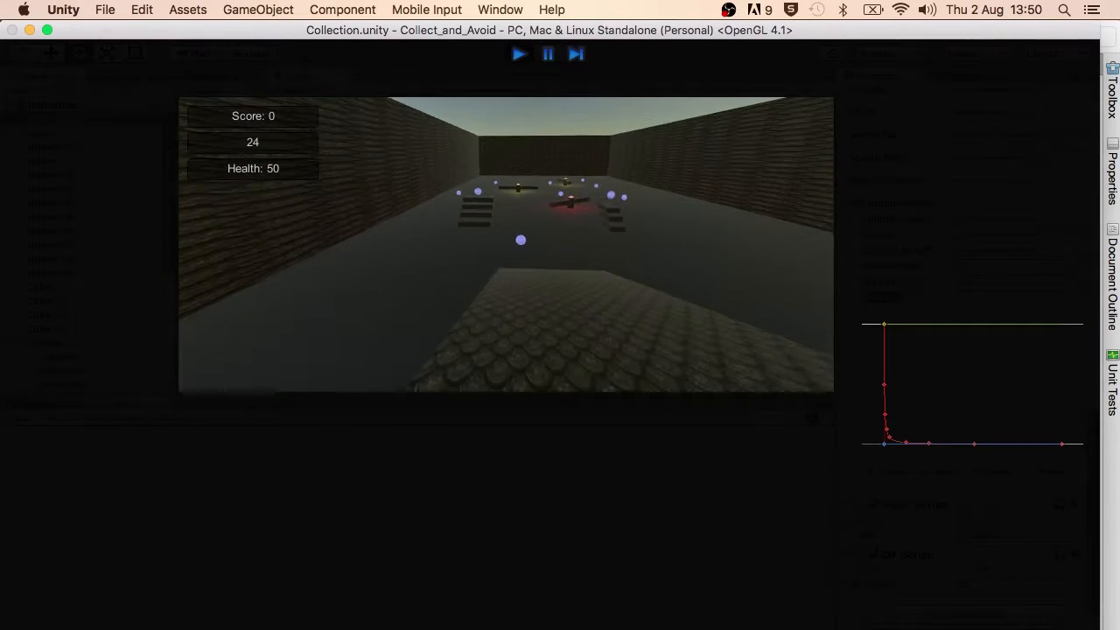
key("w")
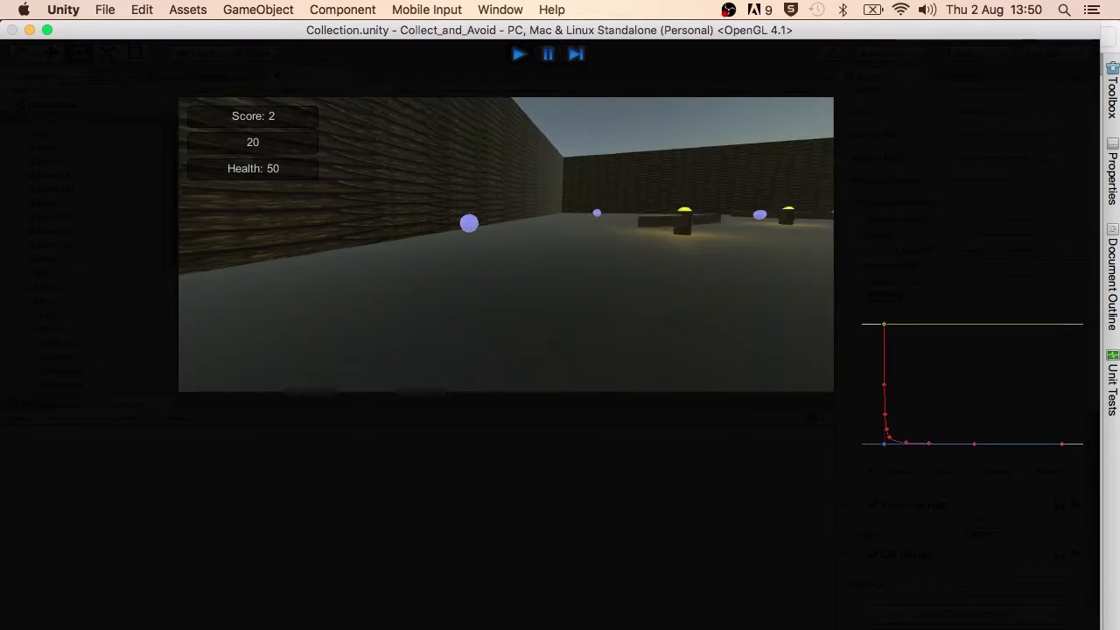
key("w")
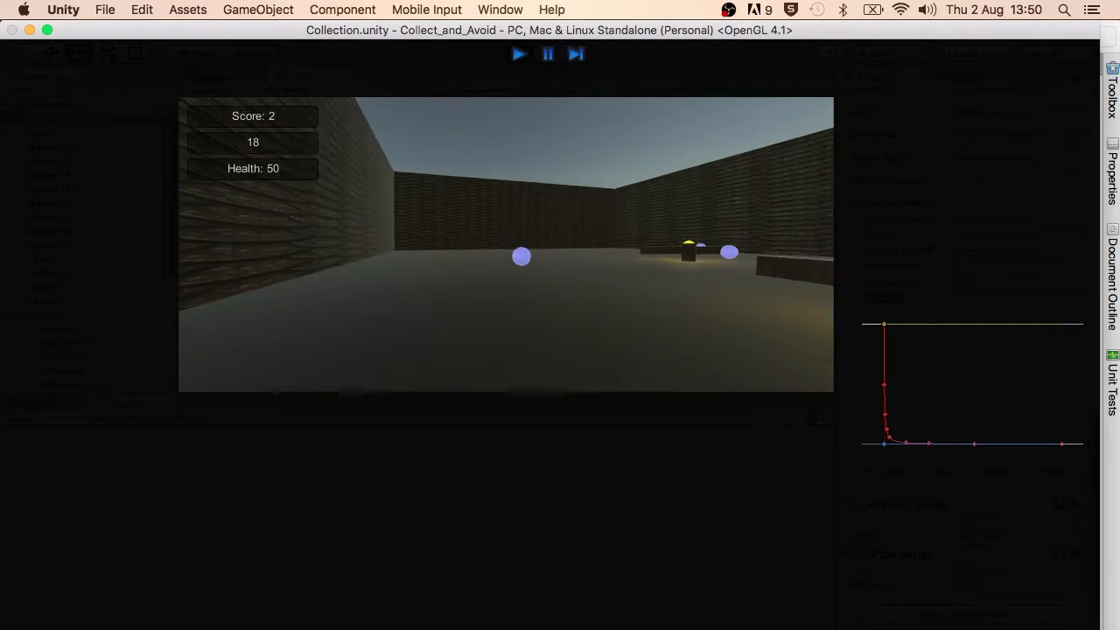
key("w")
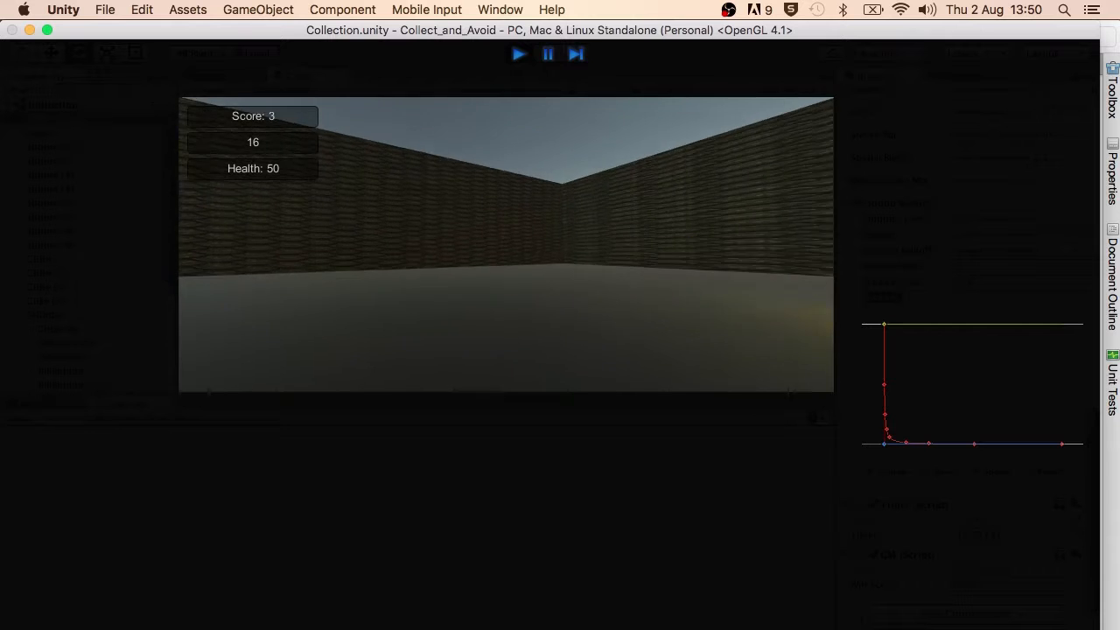
key("w")
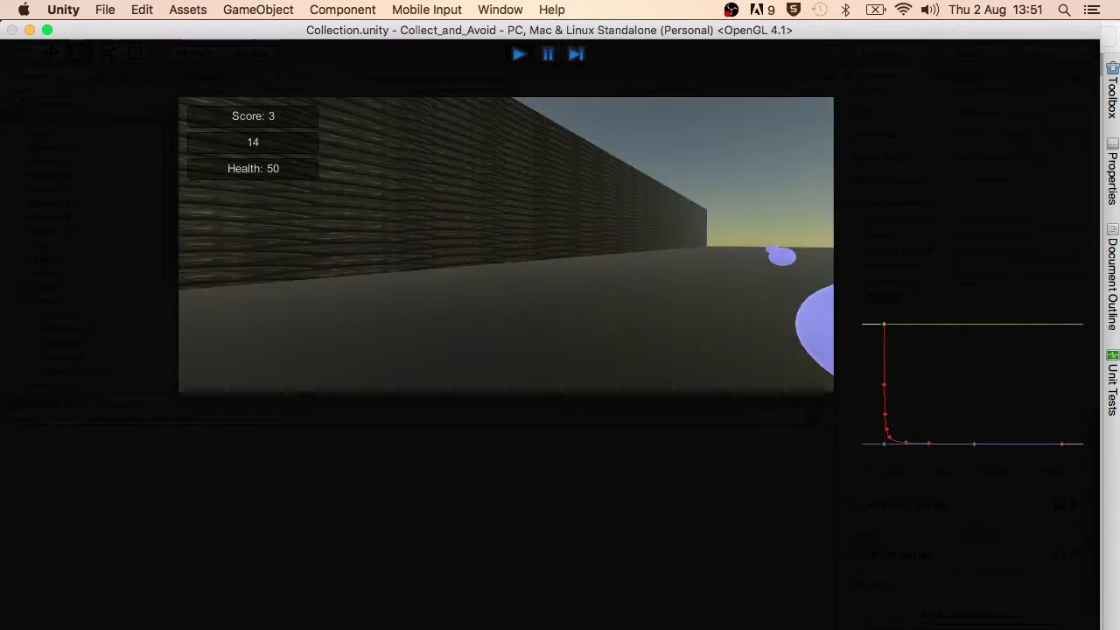
key("w")
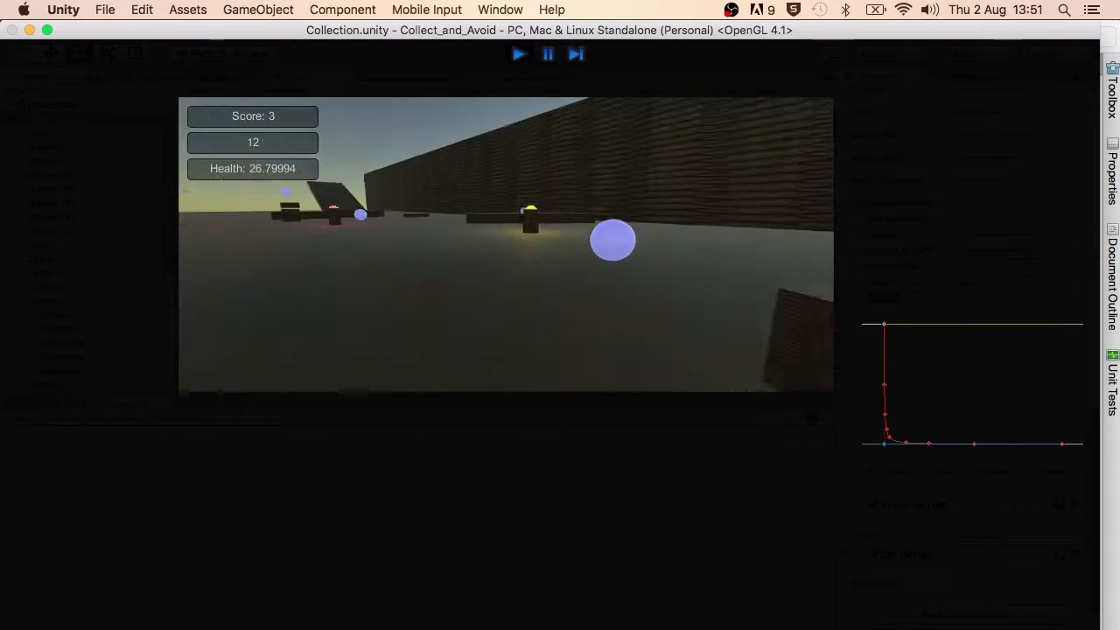
key("w")
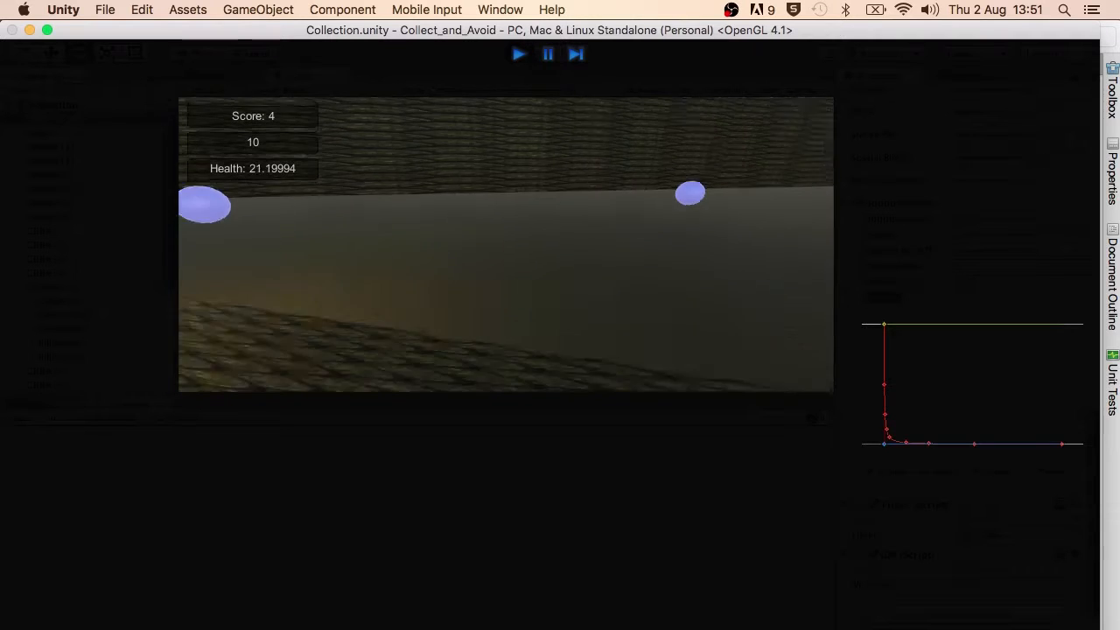
key("w")
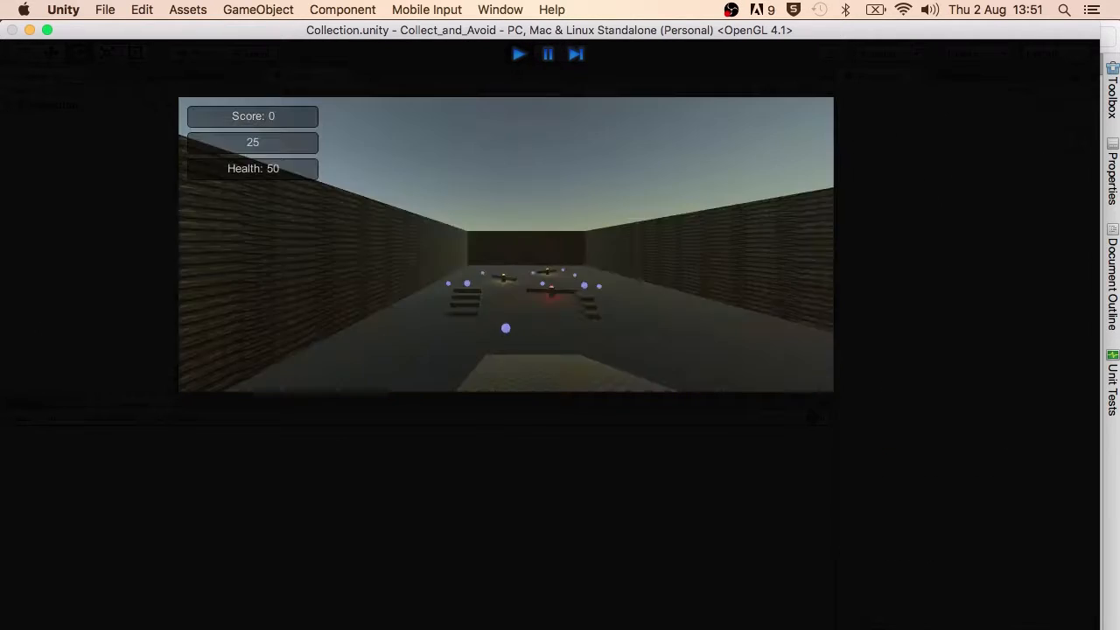
key("a")
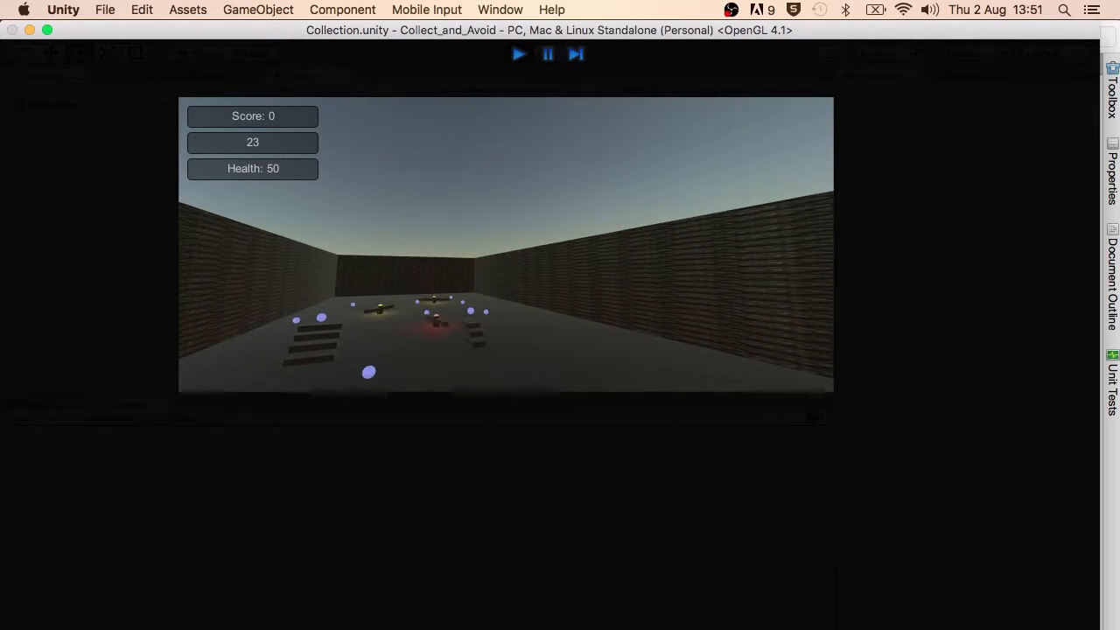
key("d")
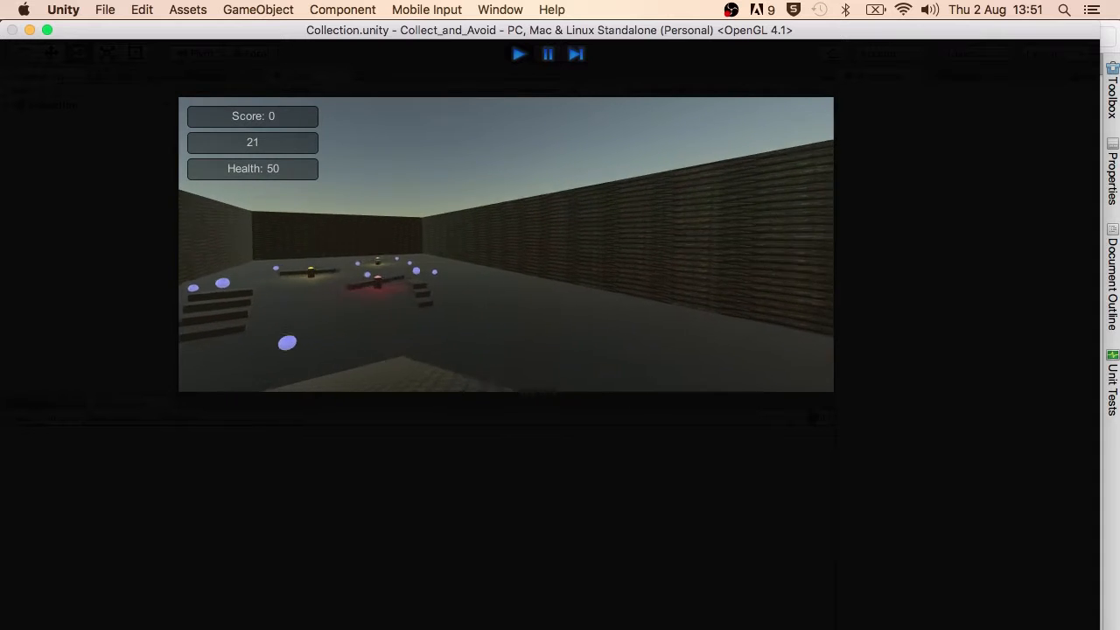
key("a")
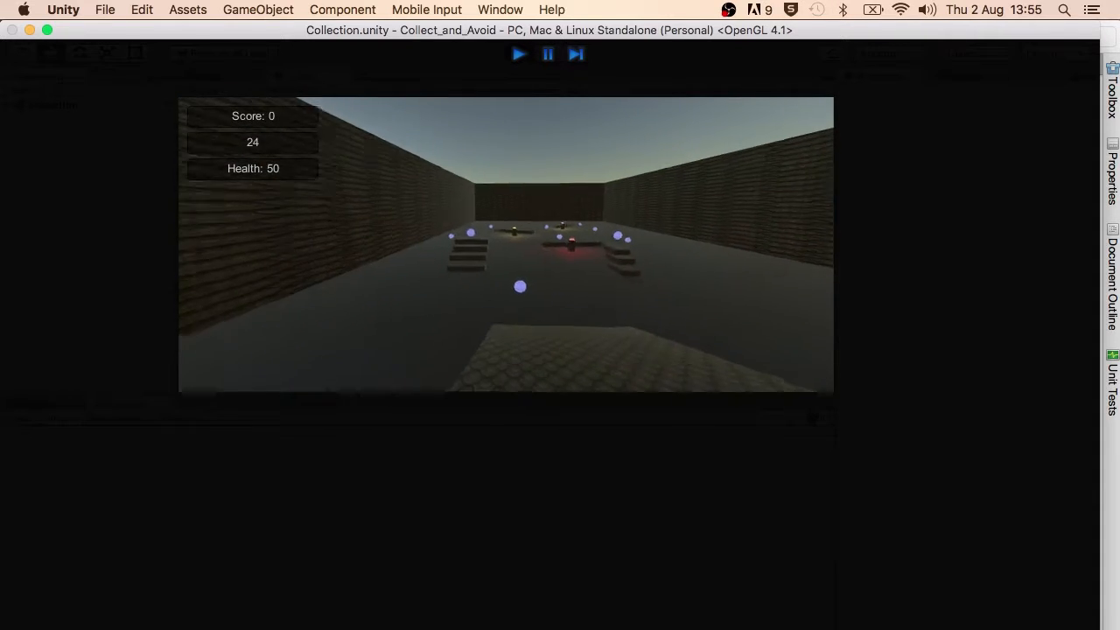
Play the restarted game, collecting spheres around the arena until the countdown runs out and the scene reloads, and stop the run
key("w")
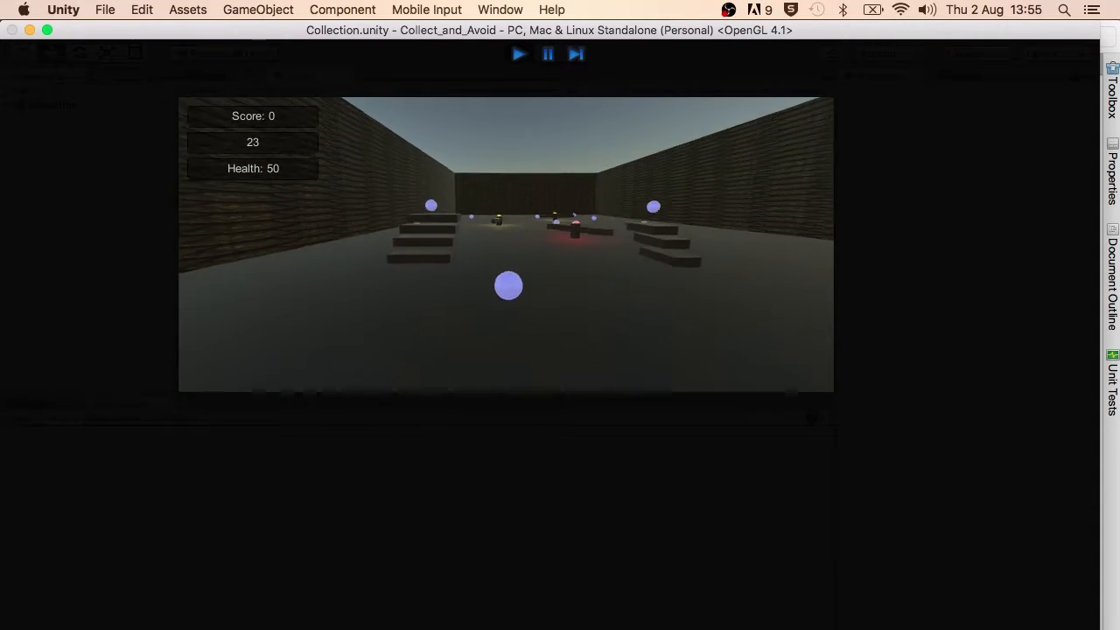
key("a")
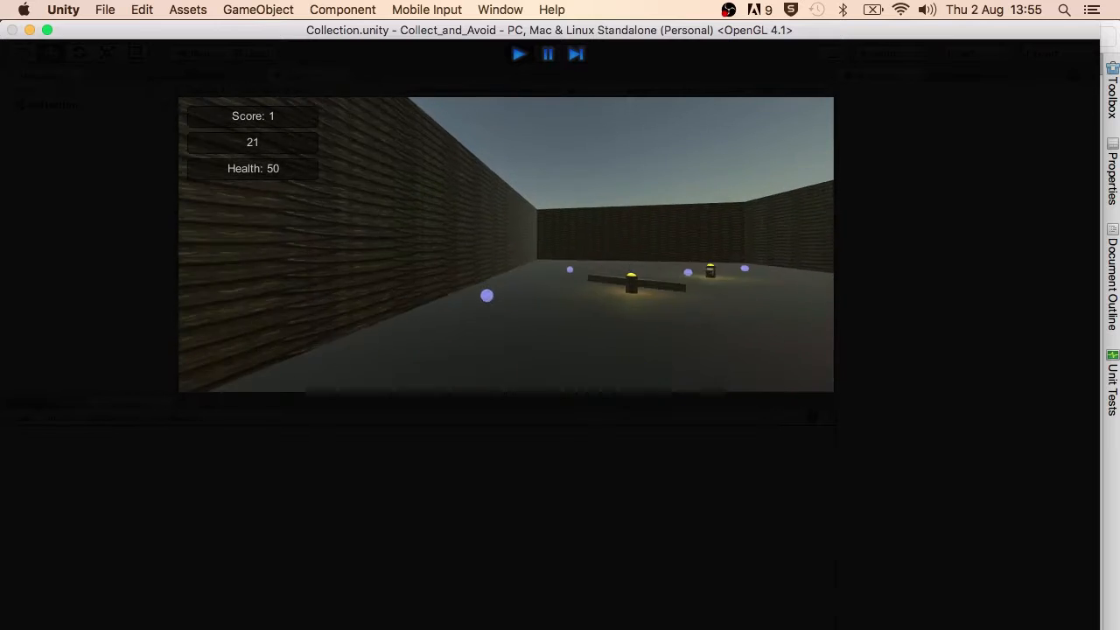
key("w")
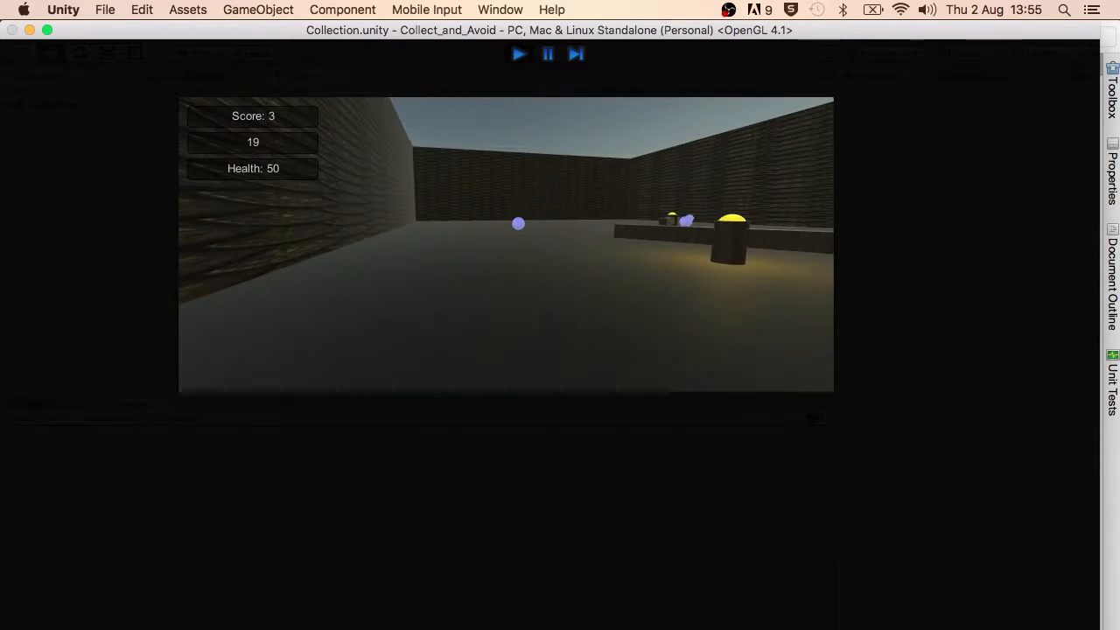
key("w")
key("w")
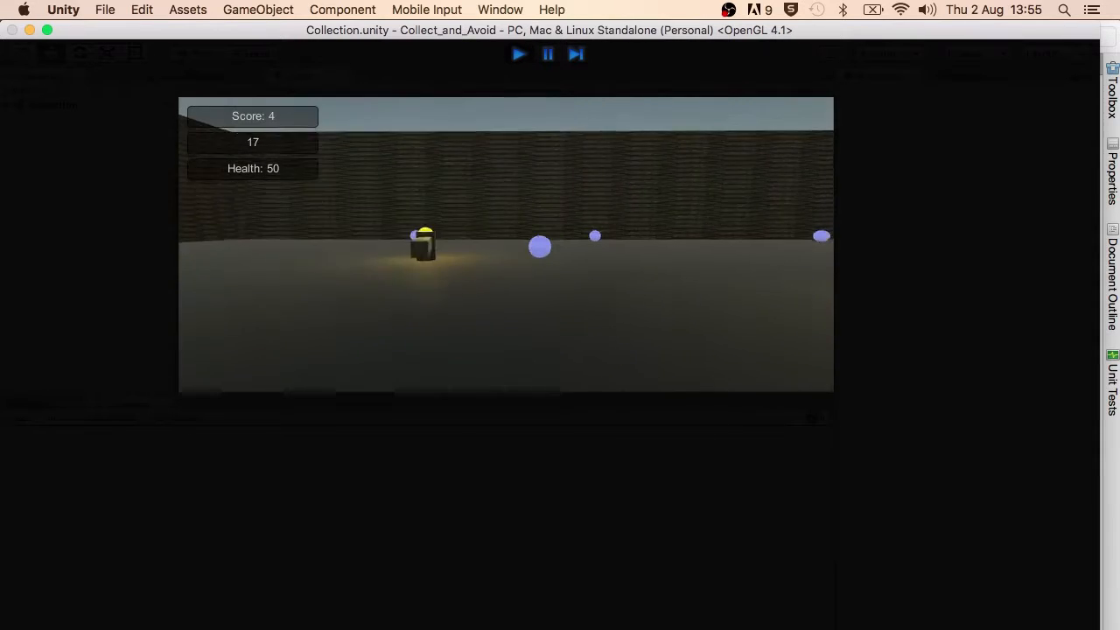
key("w")
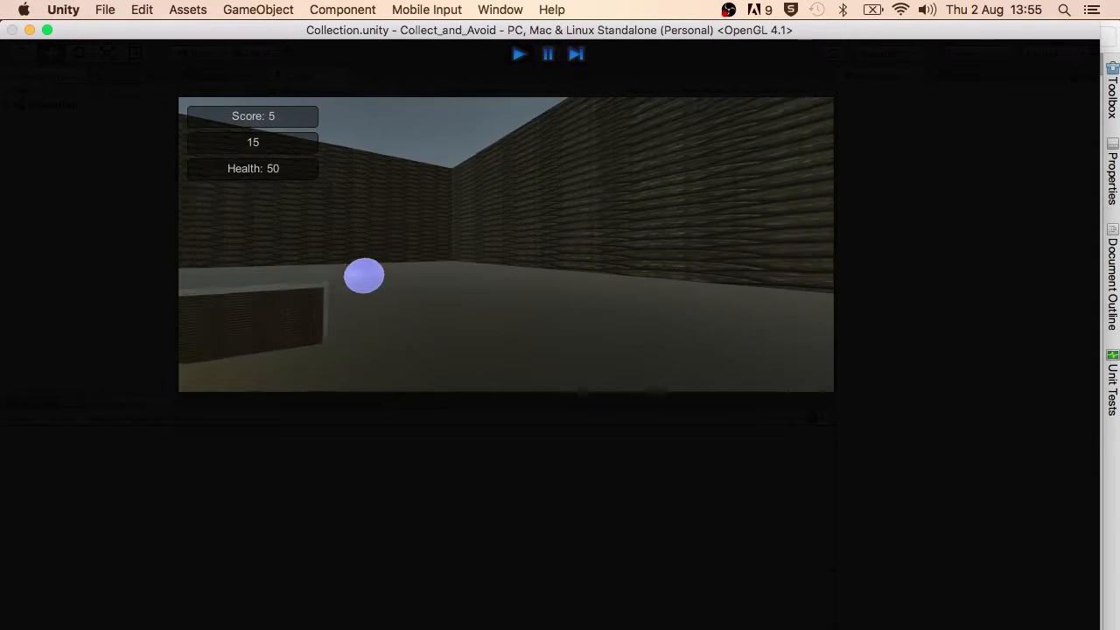
key("w")
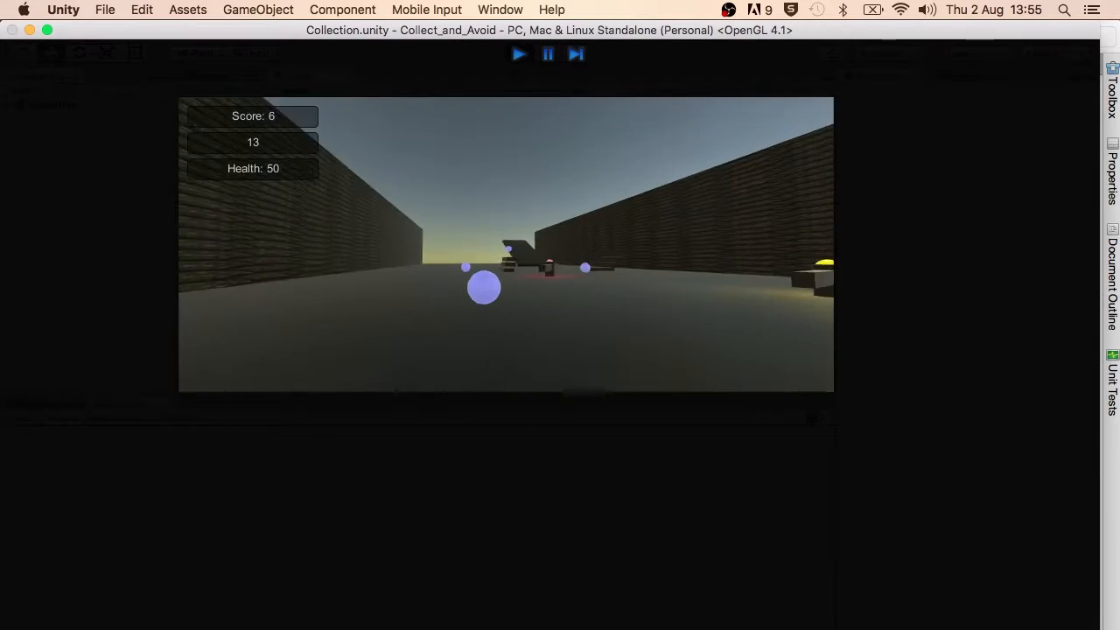
key("w")
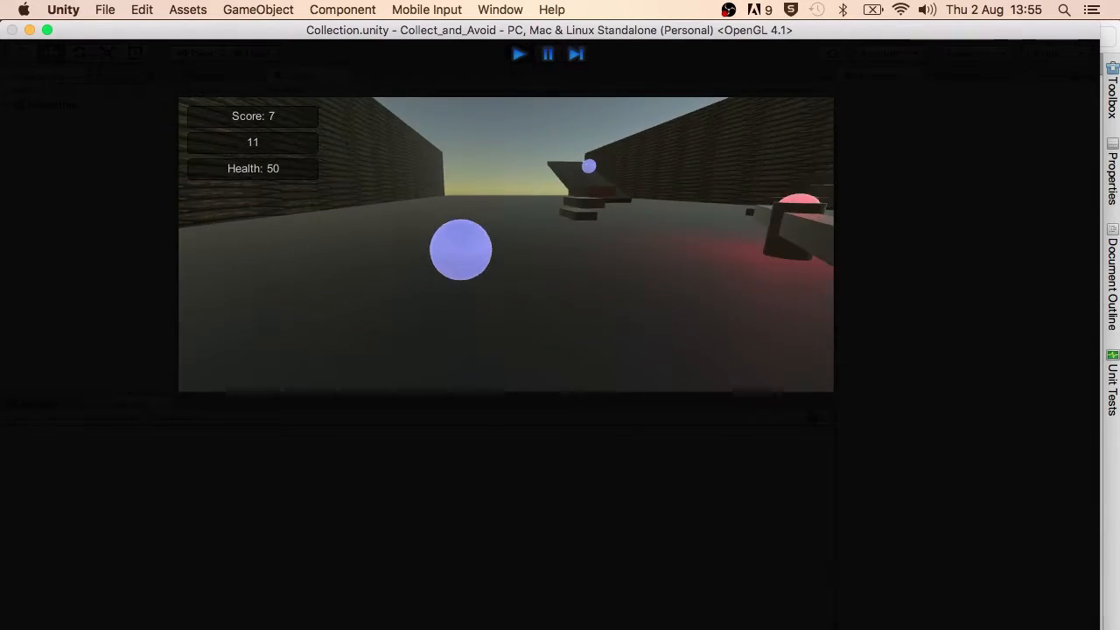
key("w")
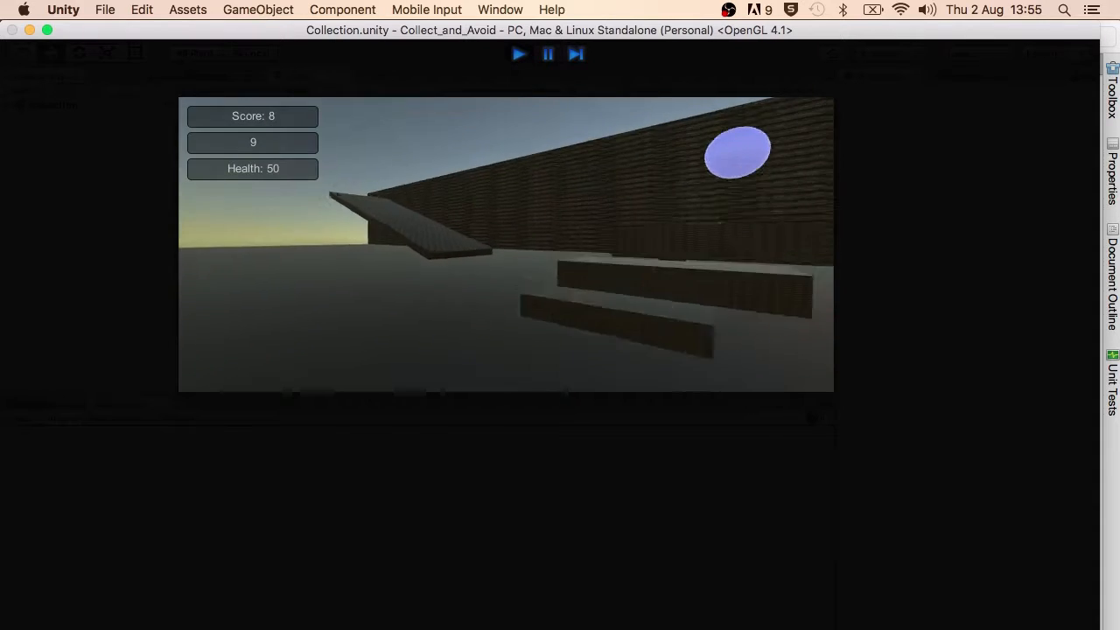
key("w")
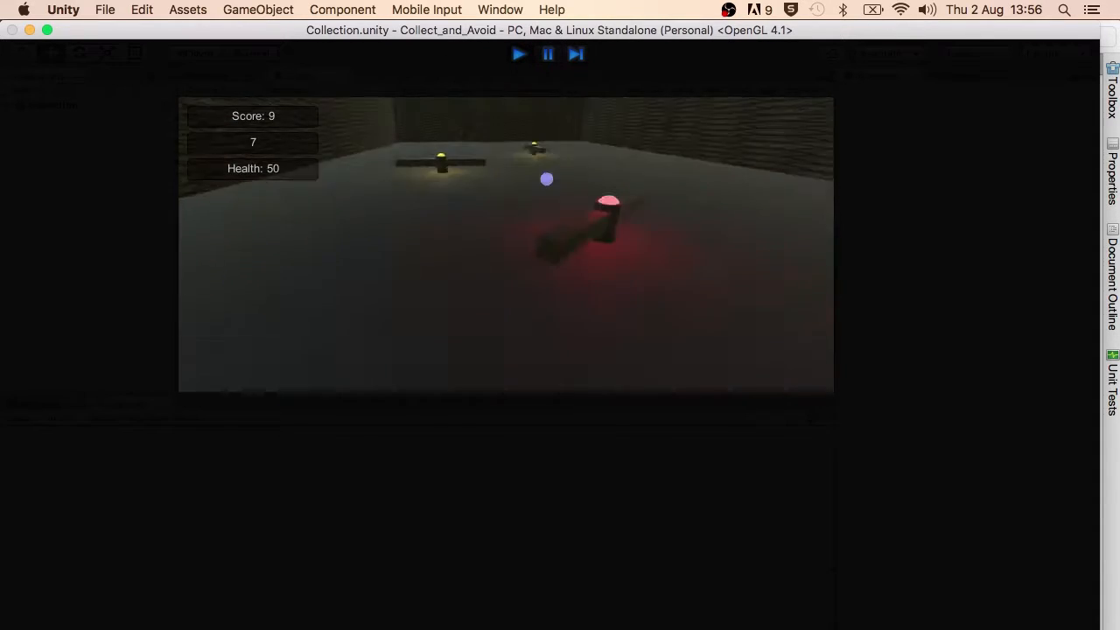
key("w")
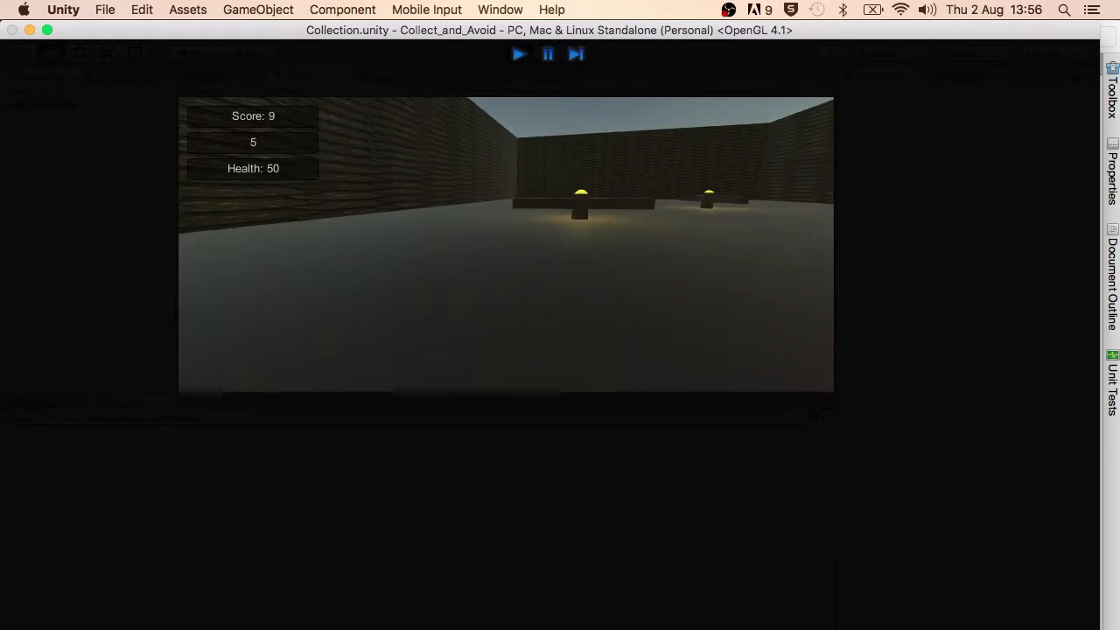
key("w")
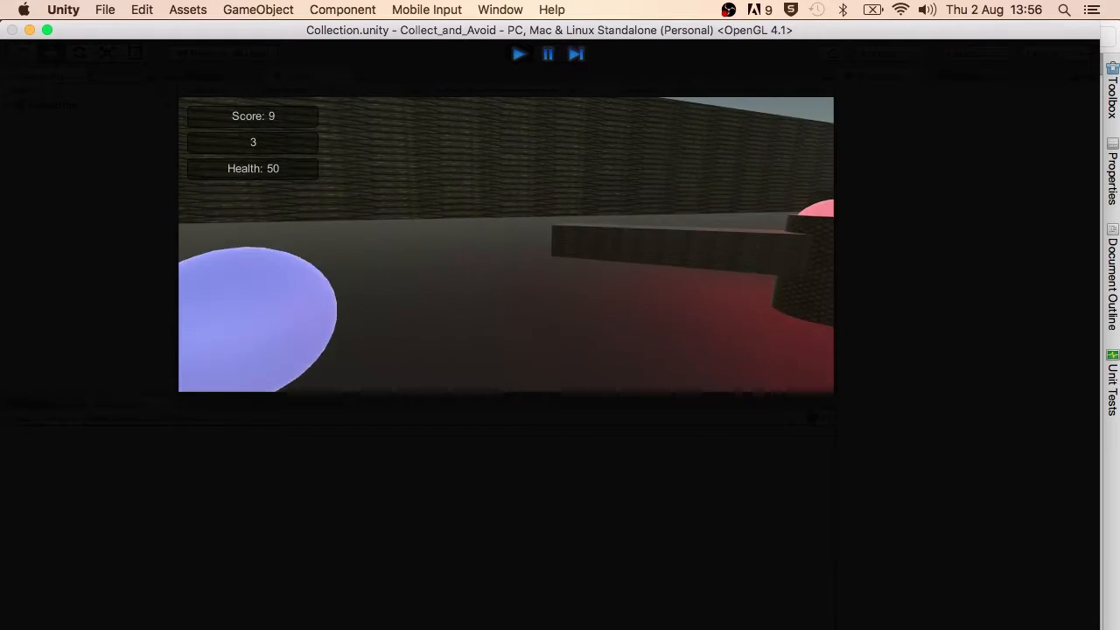
key("w")
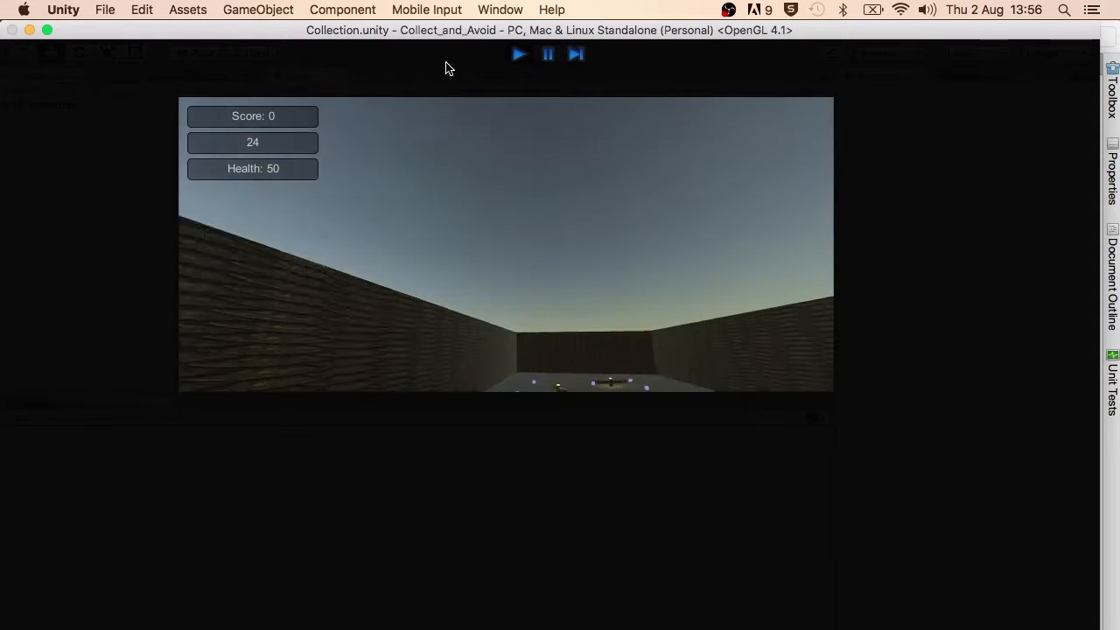
left_click(518, 54)
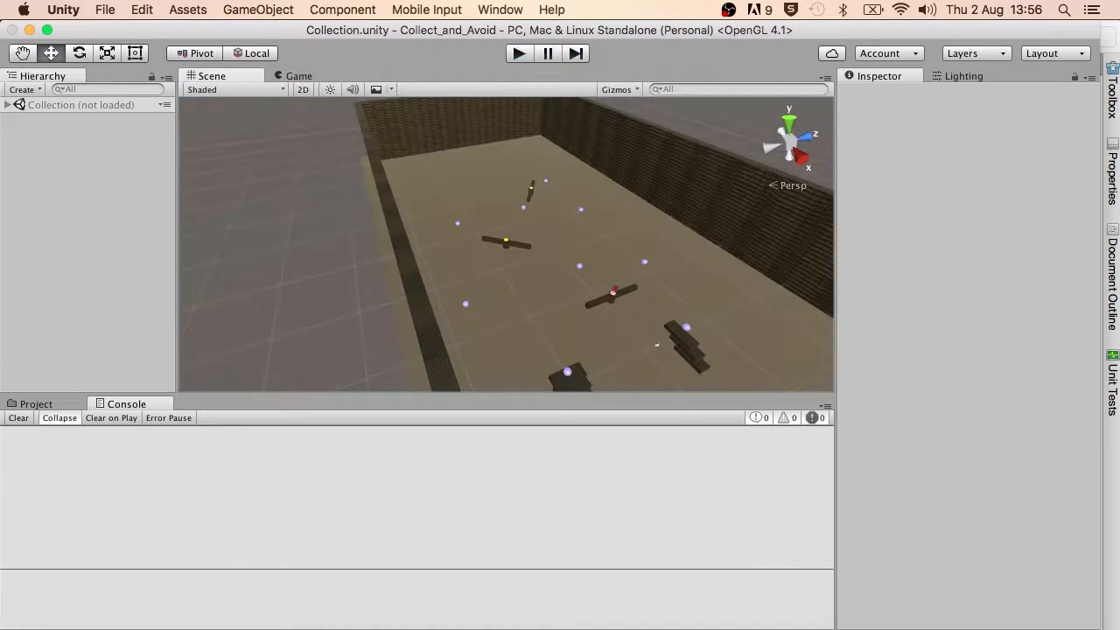
Switch to MonoDevelop, set the x position of the "YOU WIN!" box in _GM.js to 200, and save the script
left_click(607, 627)
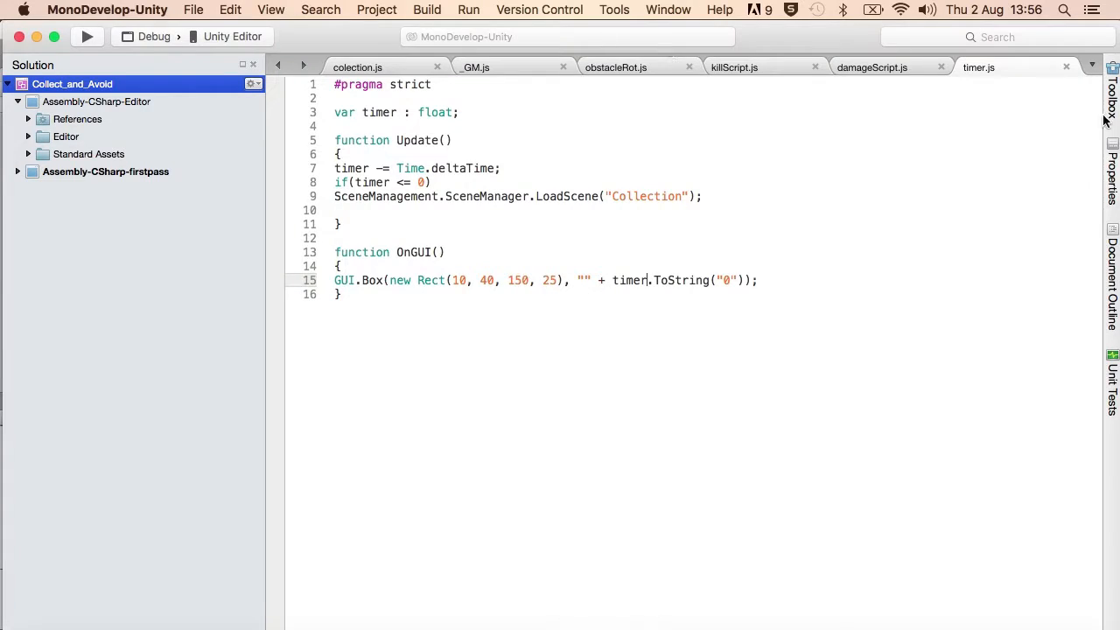
left_click(513, 67)
left_click(528, 344)
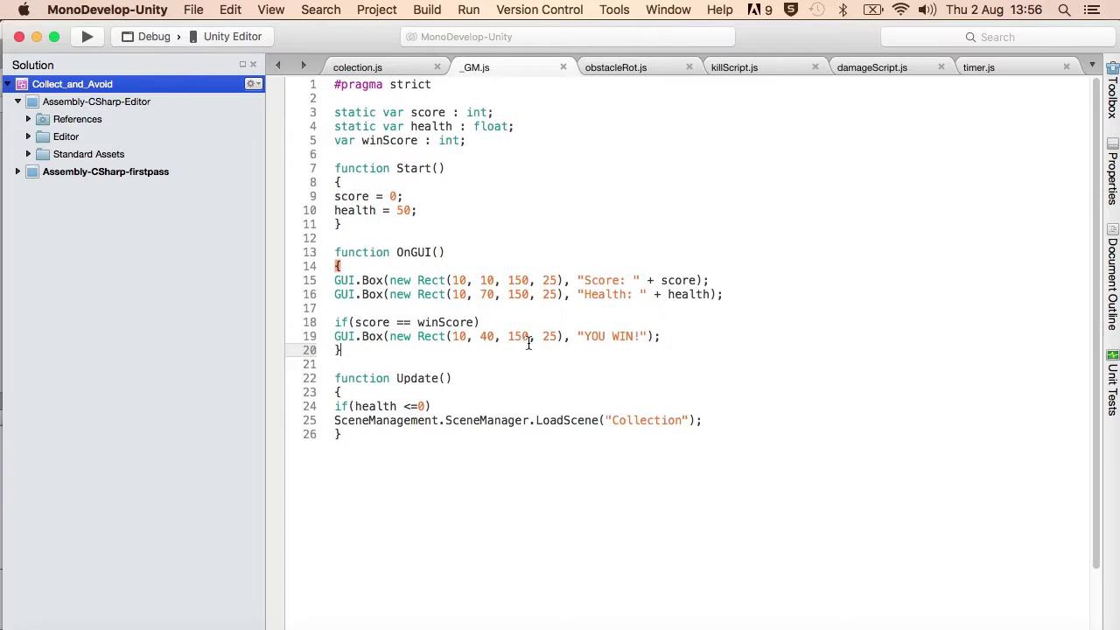
left_click(467, 338)
key("BackSpace")
key("BackSpace")
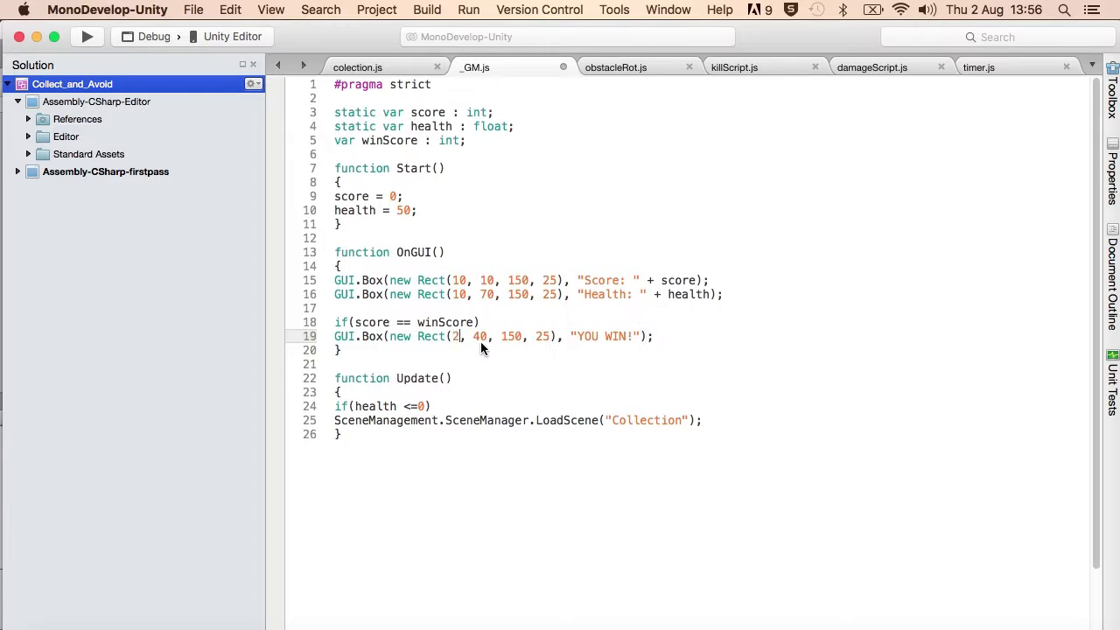
type("200")
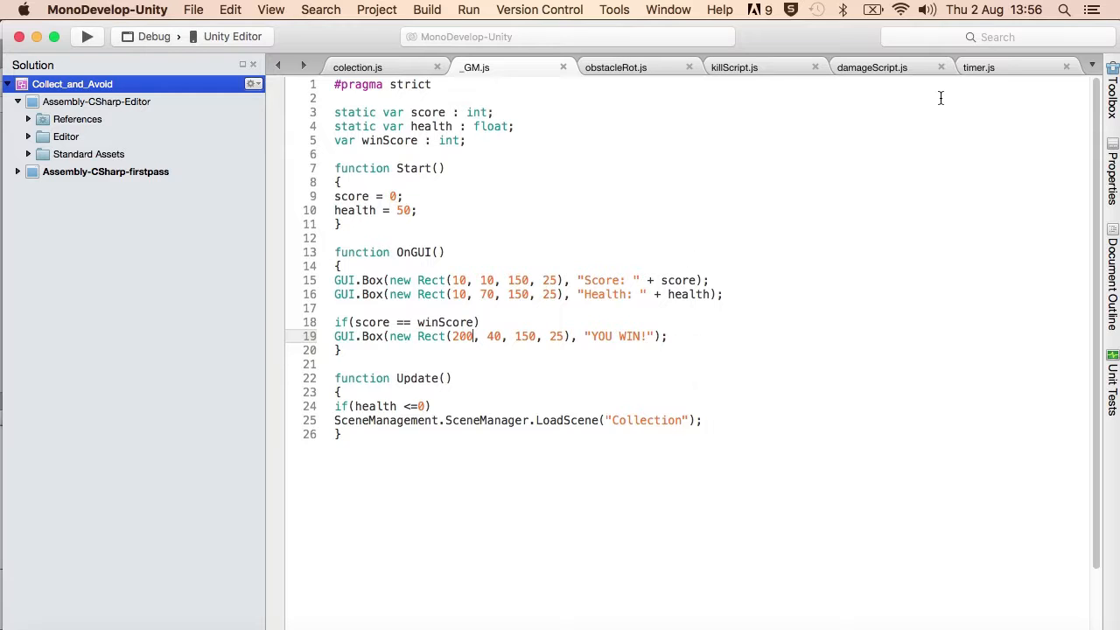
Add the label "Time Left: " to the countdown box text in the OnGUI function of timer.js and save the script
left_click(981, 68)
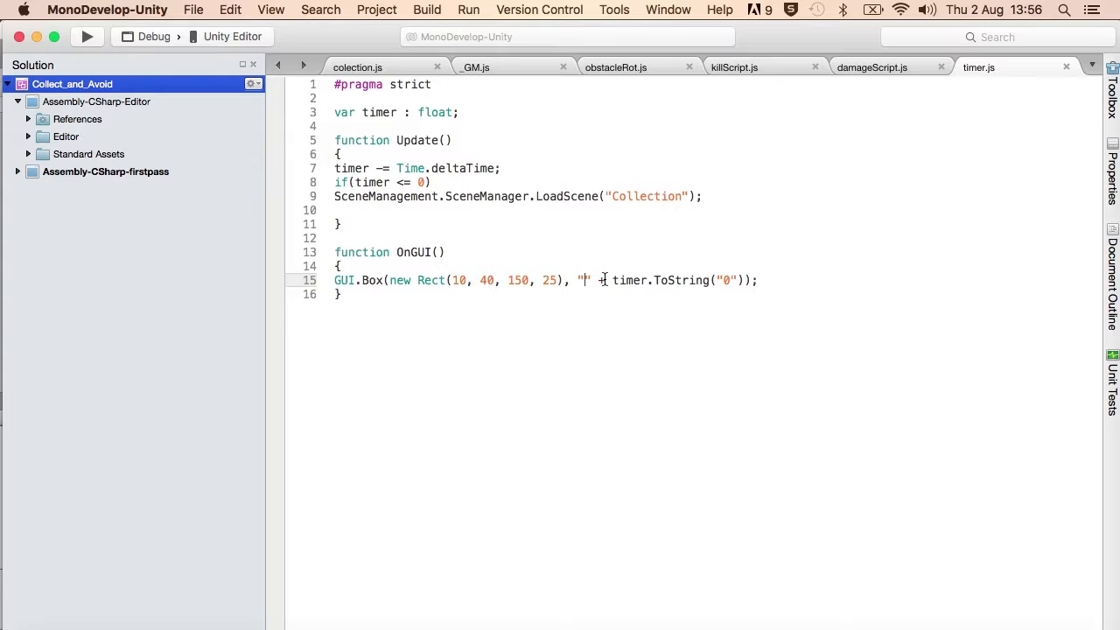
type("Time Lef")
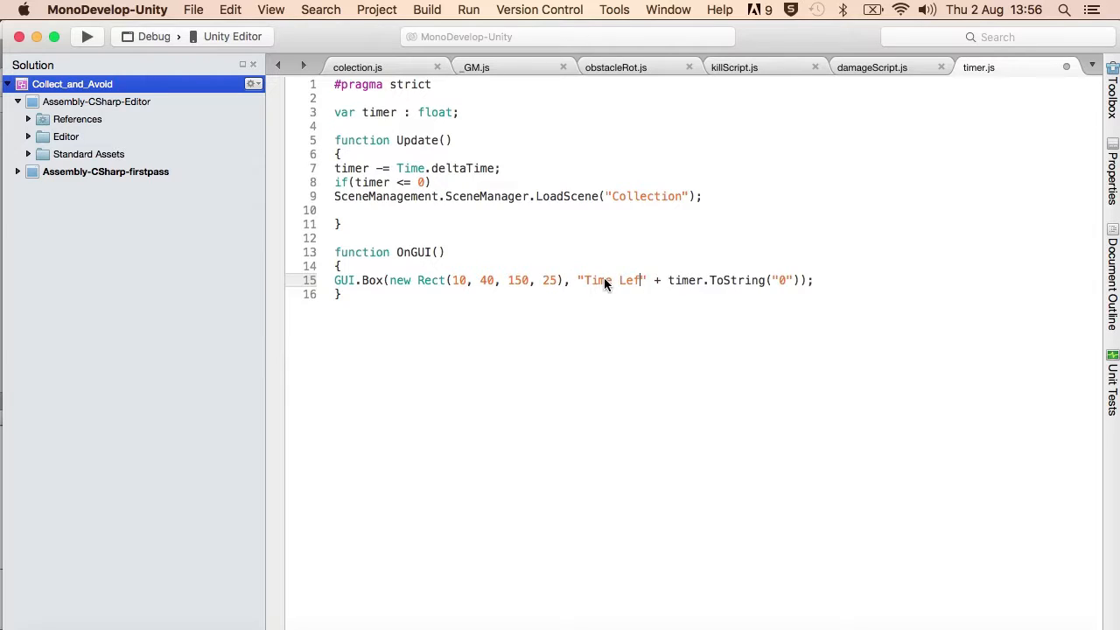
type("t:")
key("ctrl+s")
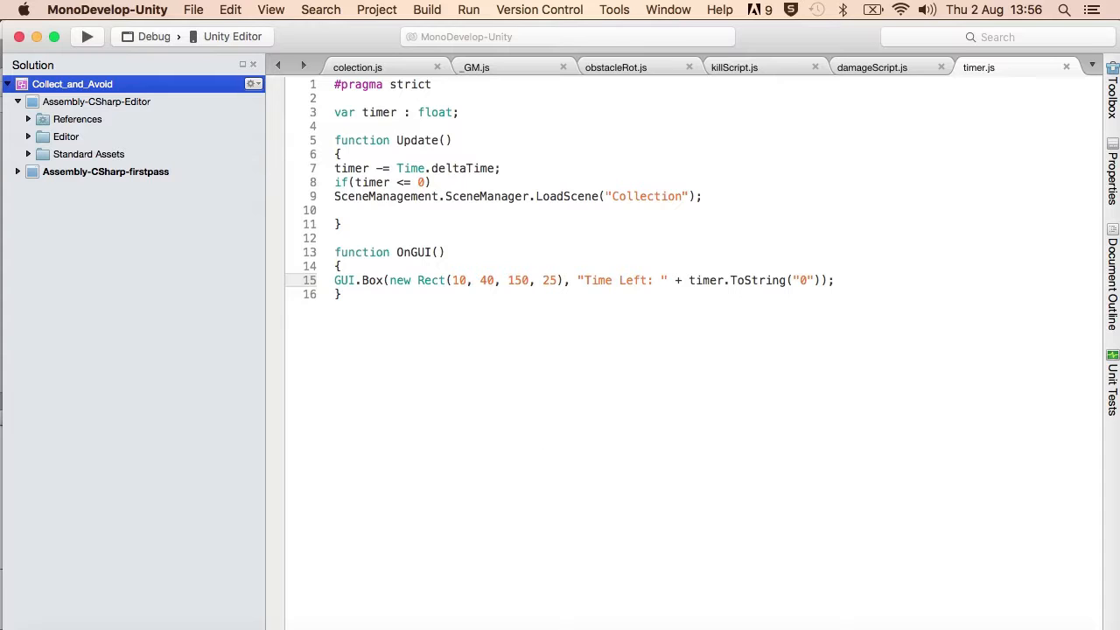
Switch to Unity, run the game to check the labelled countdown box, and stop the run
left_click(581, 623)
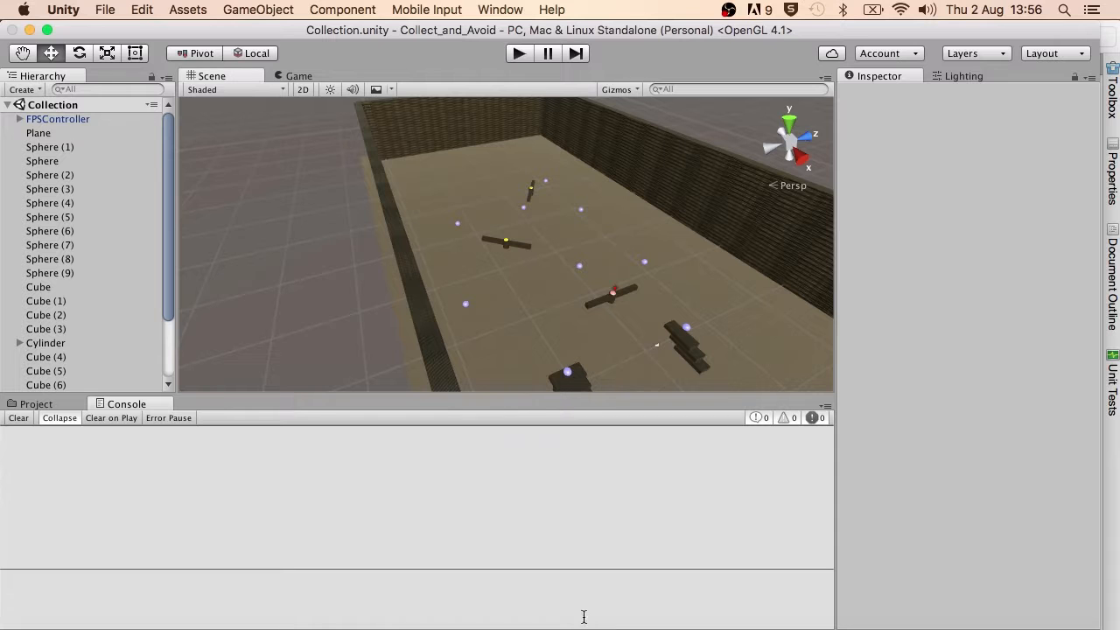
left_click(521, 53)
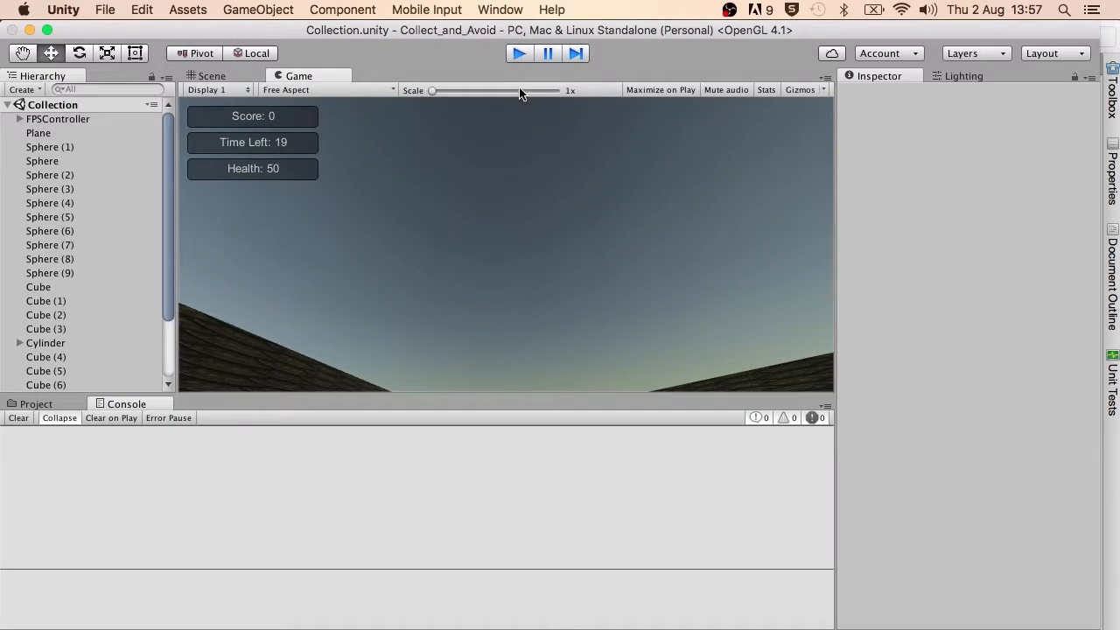
left_click(518, 53)
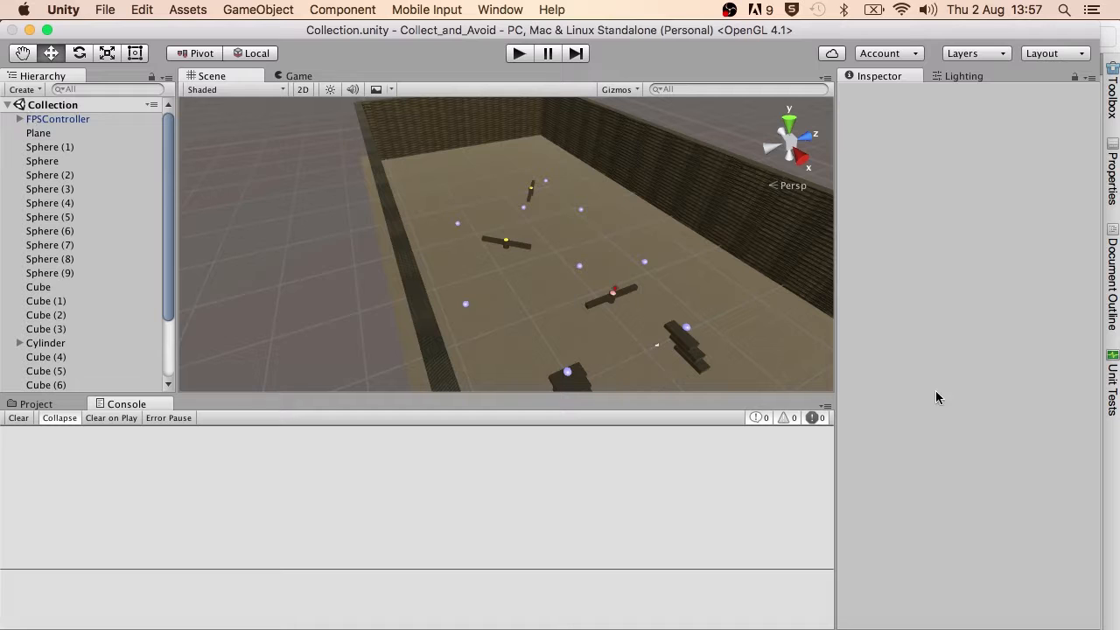
scroll(560, 308, "down", 10)
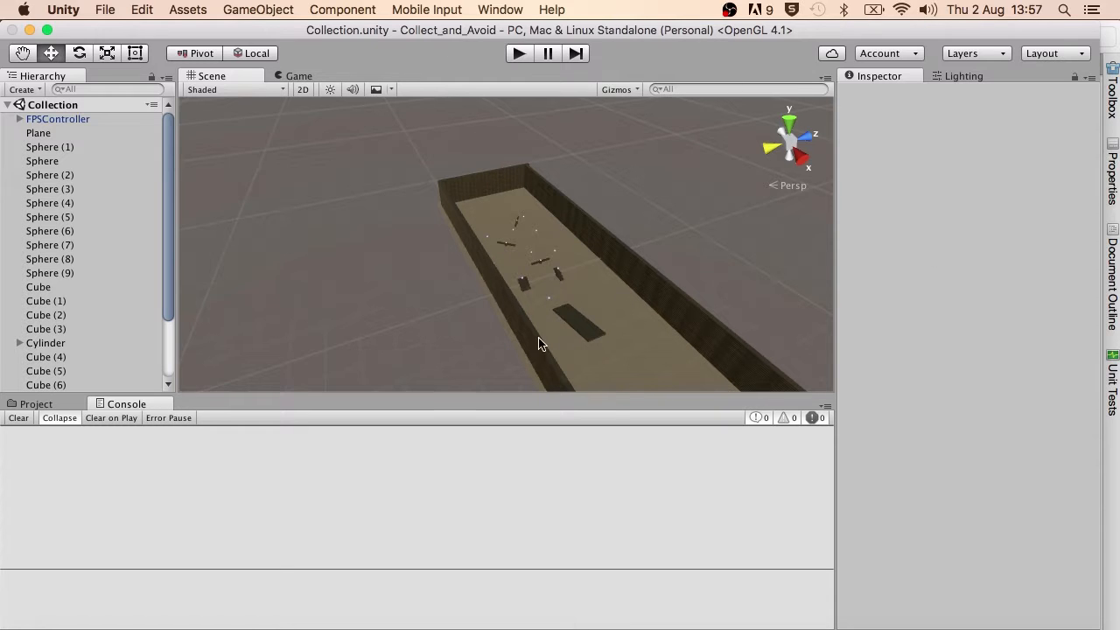
scroll(539, 343, "up", 8)
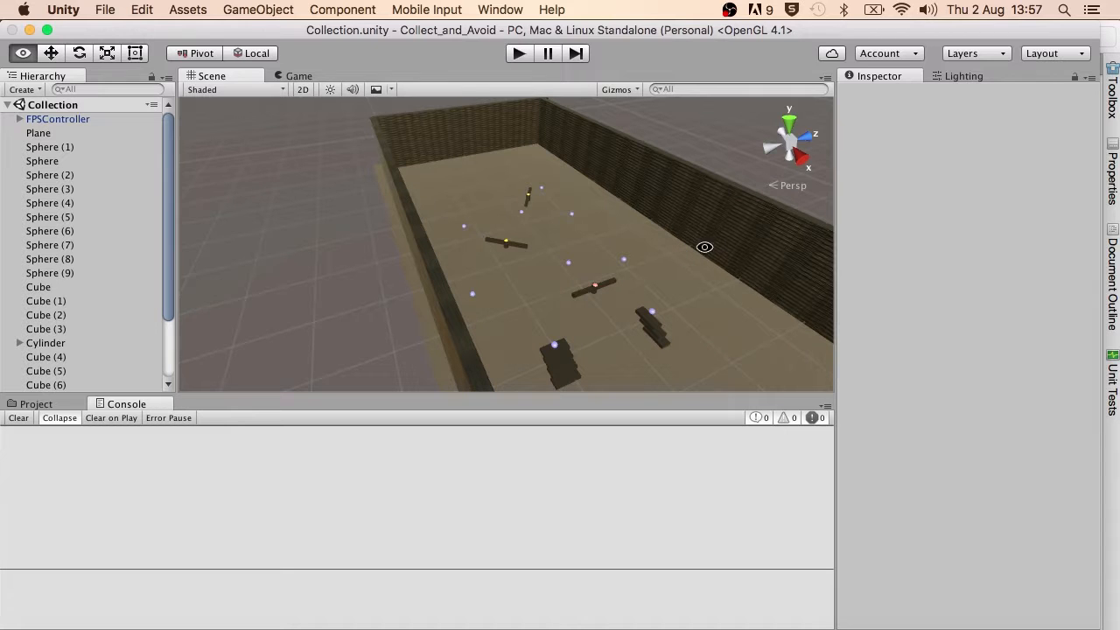
left_click_drag(707, 245, 589, 225, "alt")
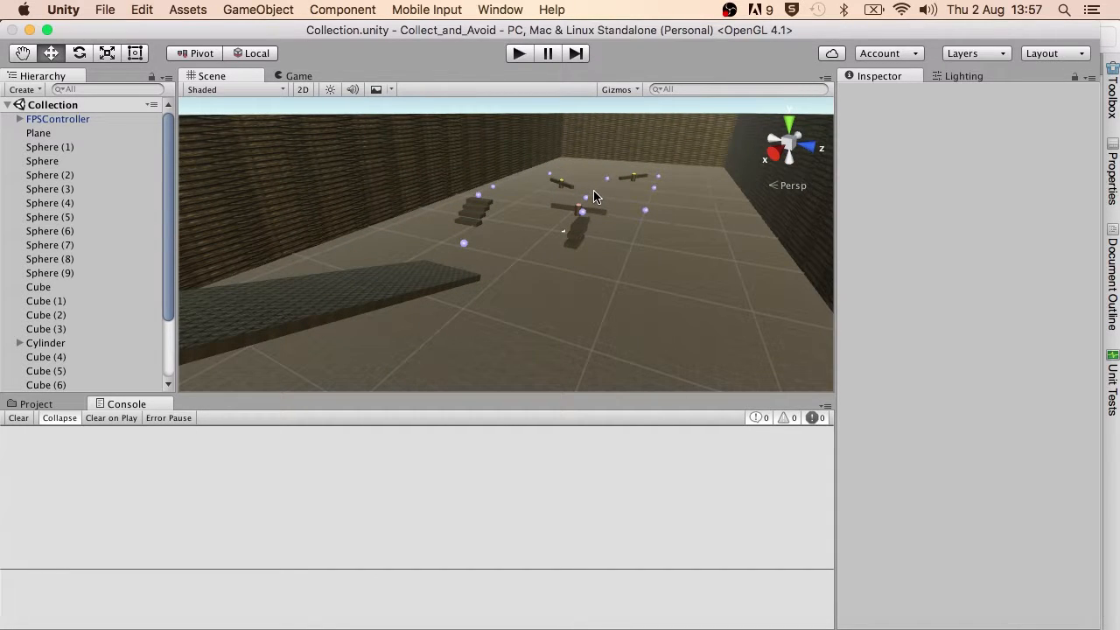
Open the Build Settings and place the window so the Scenes In Build list and the project's Collection scene asset can be compared
left_click(44, 403)
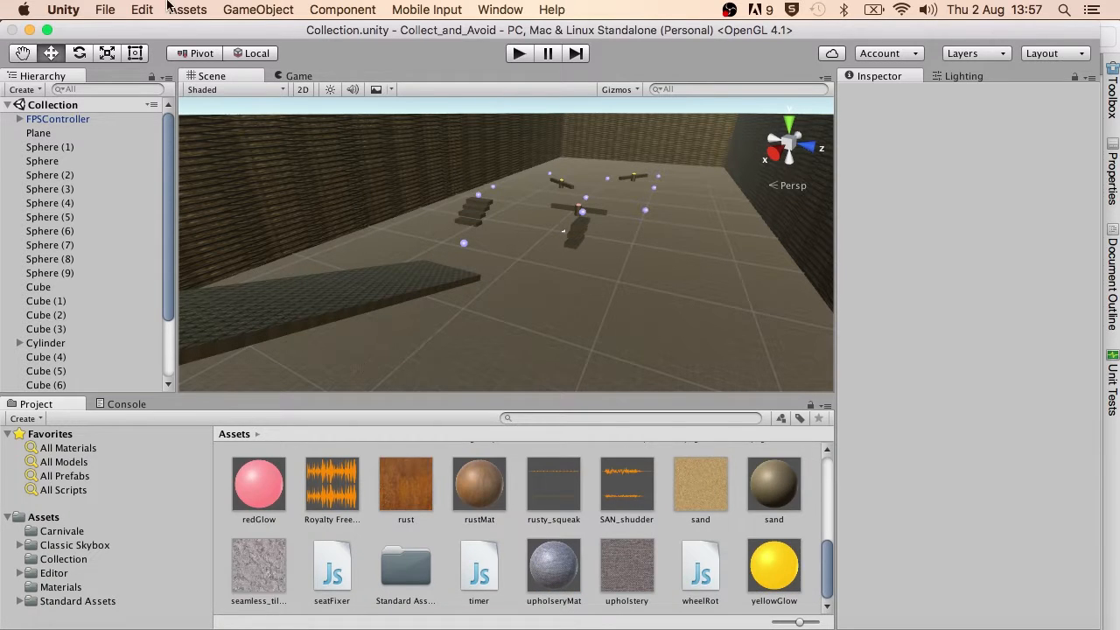
left_click(105, 10)
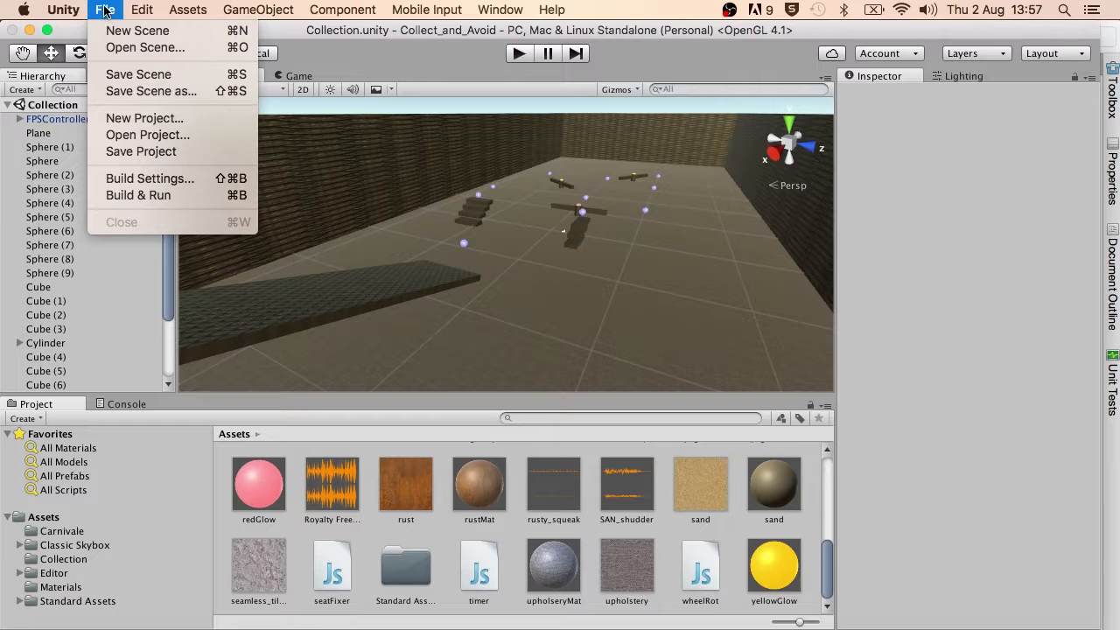
left_click(167, 182)
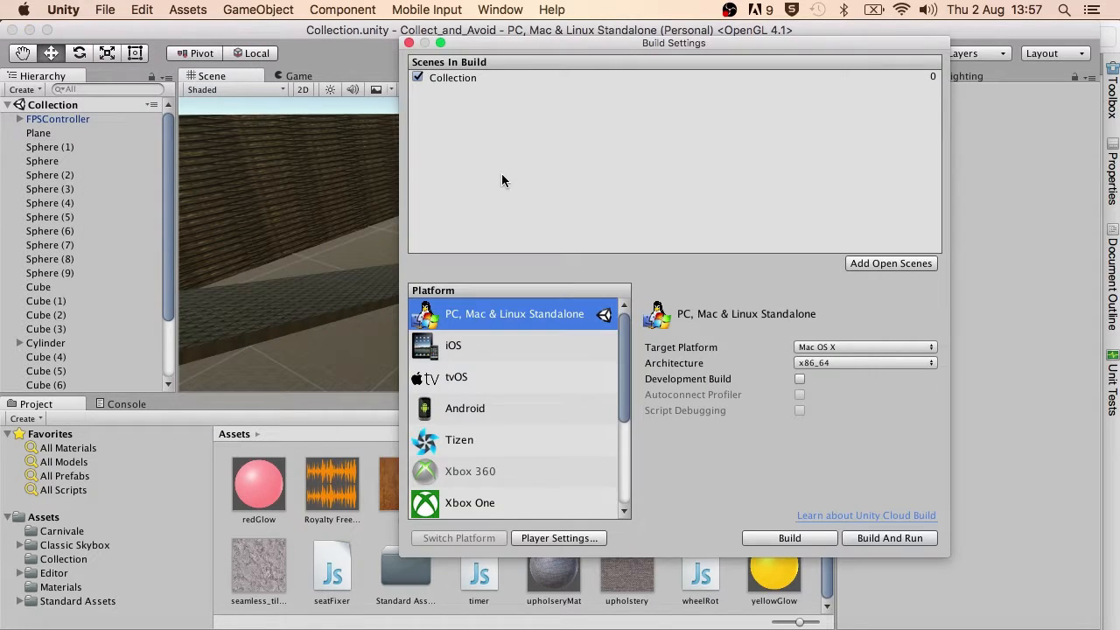
left_click_drag(500, 41, 576, 74)
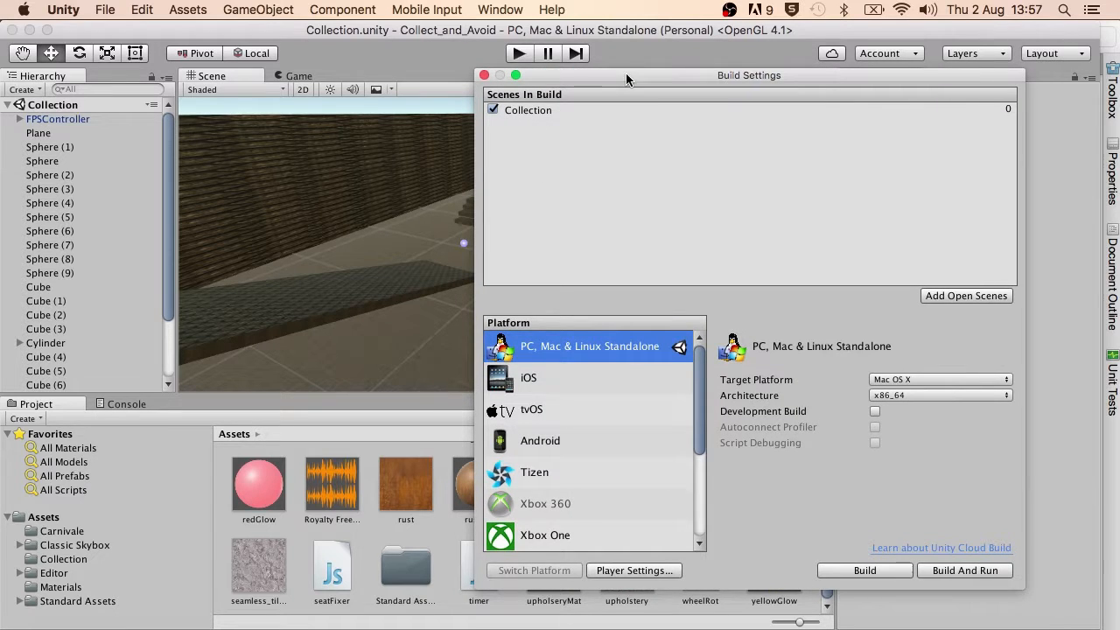
left_click_drag(627, 78, 804, 72)
scroll(537, 541, "up", 10)
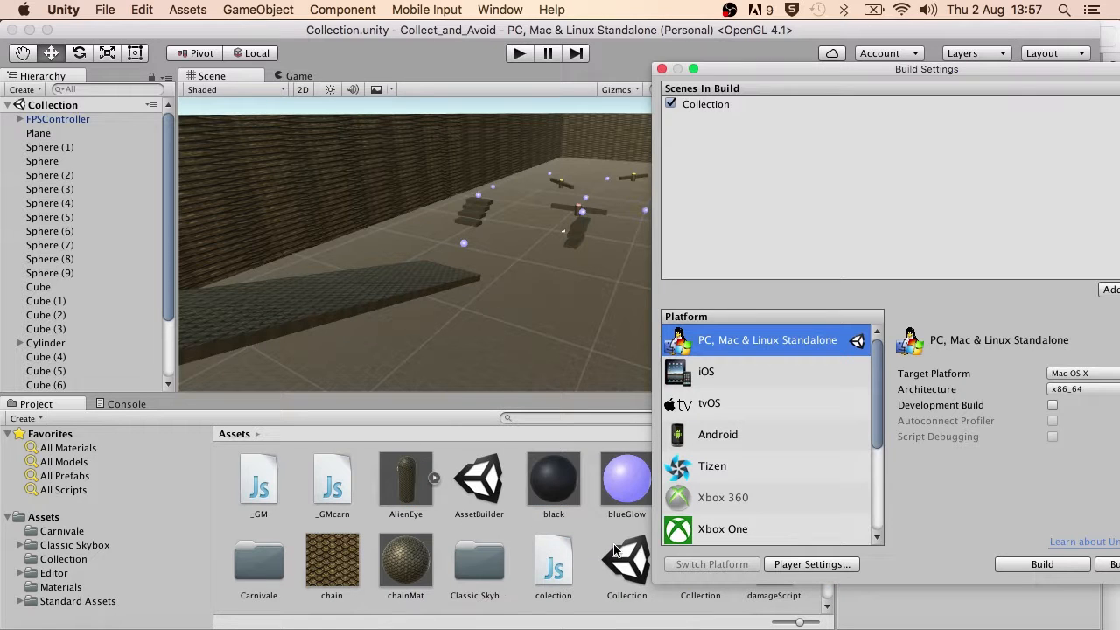
left_click_drag(742, 74, 801, 71)
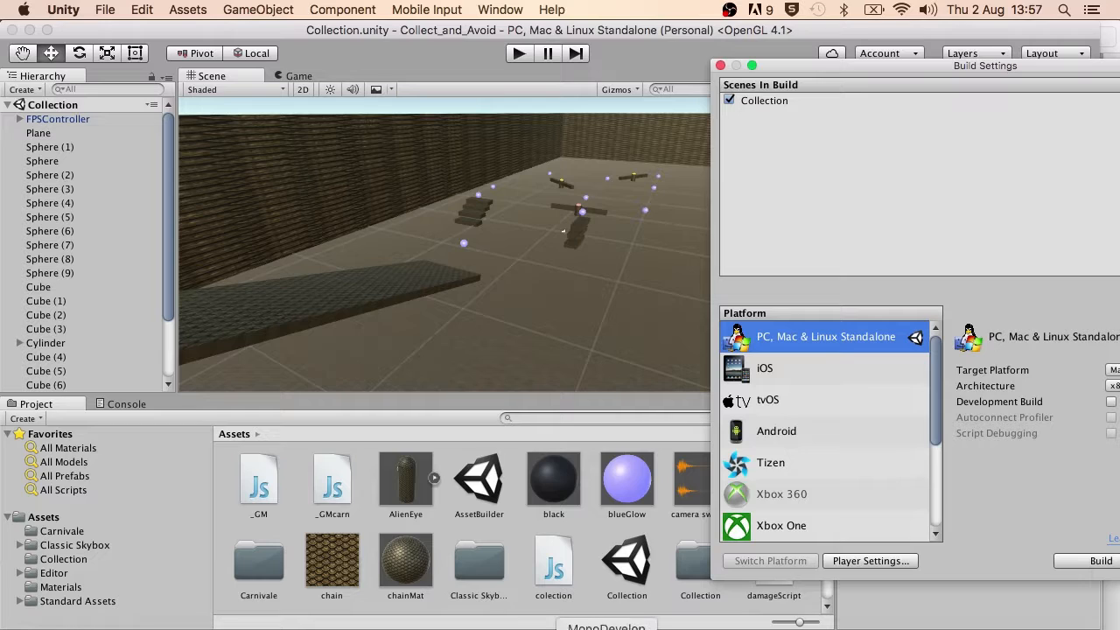
Check the scene name in the LoadScene line of timer.js in MonoDevelop against the Scenes In Build list in Unity
left_click(610, 629)
double_click(642, 197)
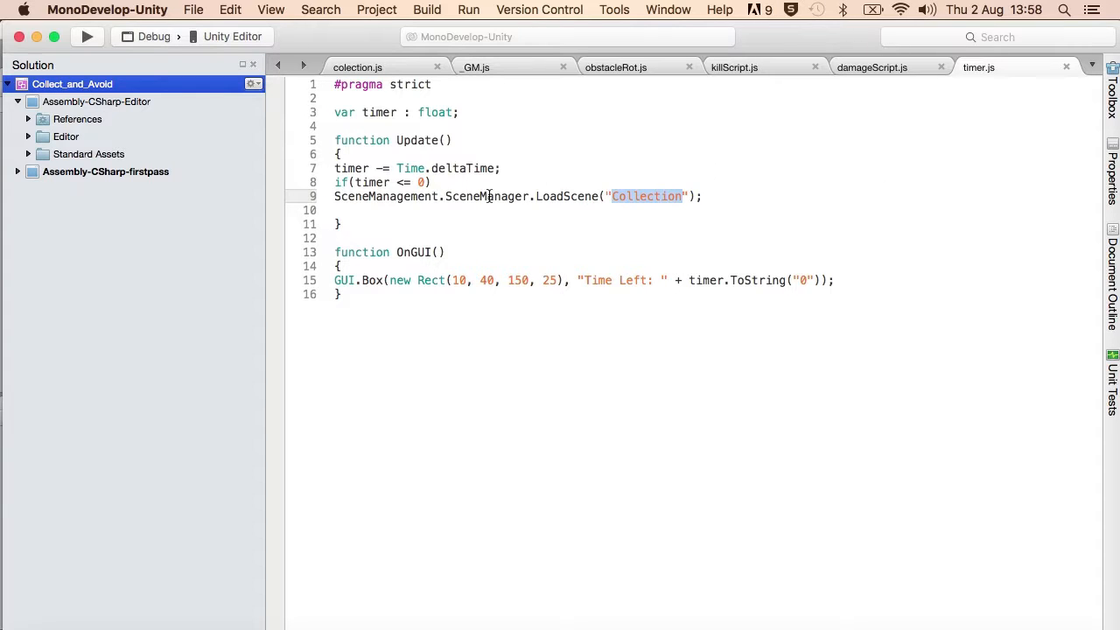
left_click(570, 629)
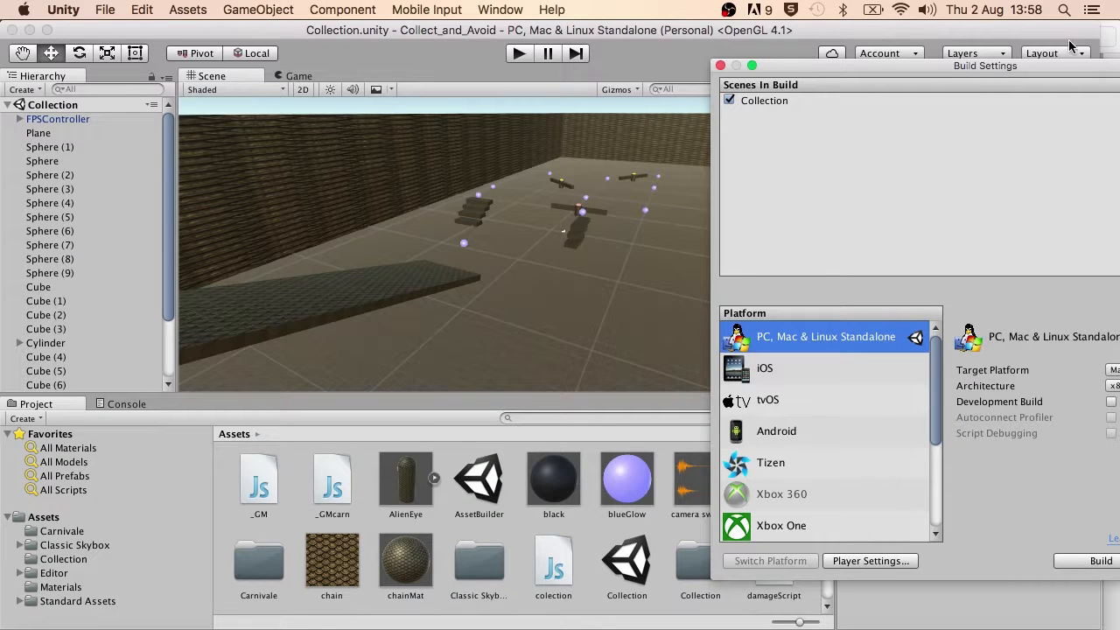
left_click_drag(1082, 69, 554, 51)
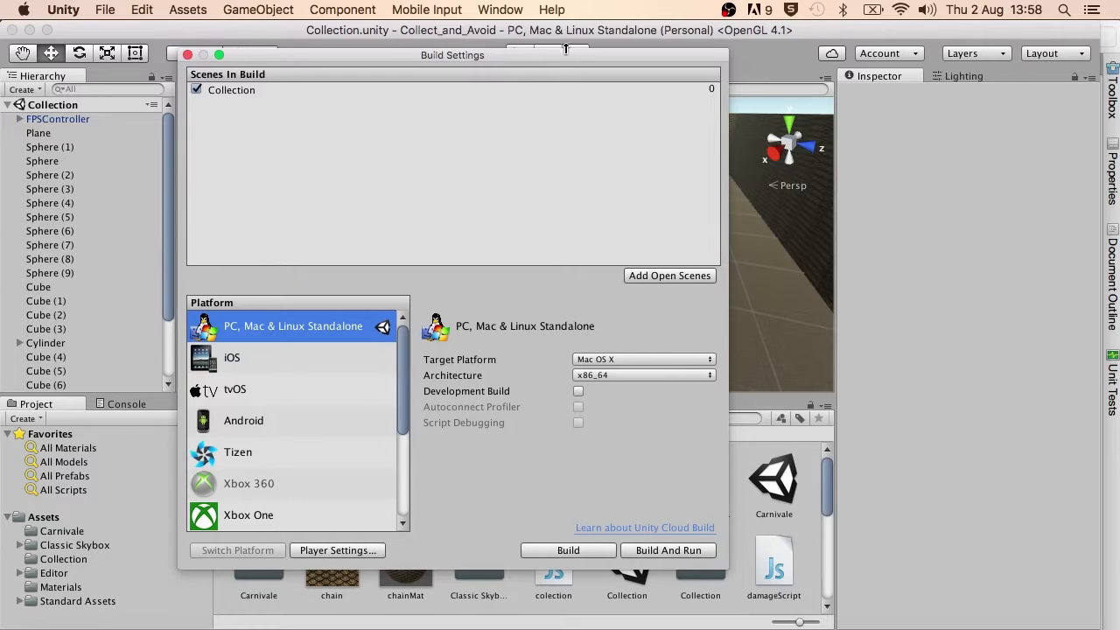
Review the Target Platform and Architecture options for the standalone build of the Collection scene, keeping Mac OS X and x86_64
left_click(267, 96)
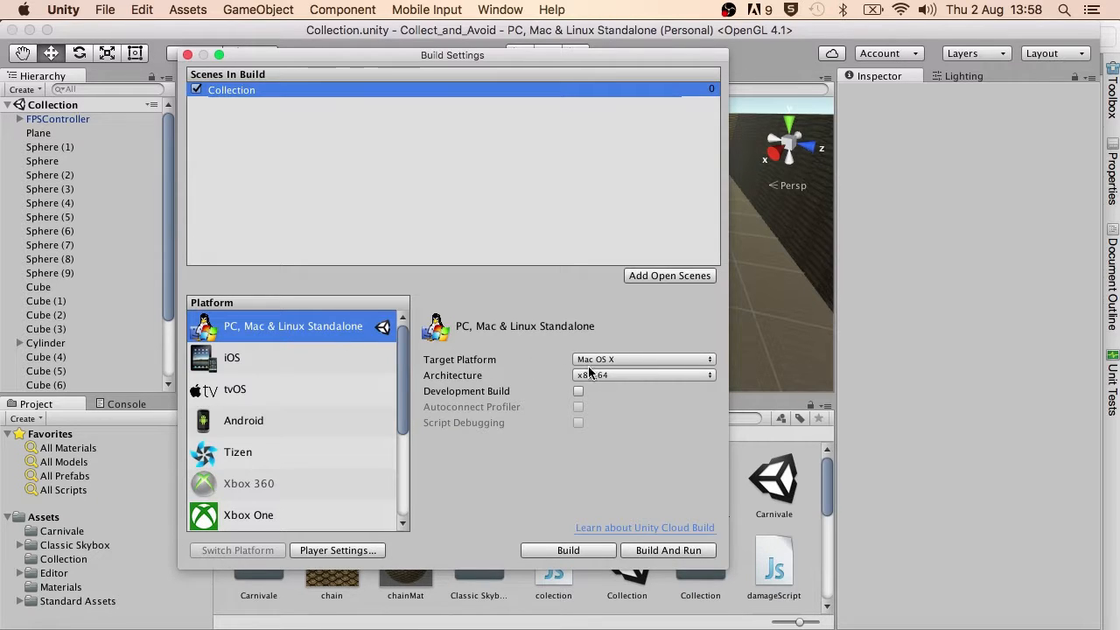
left_click(625, 360)
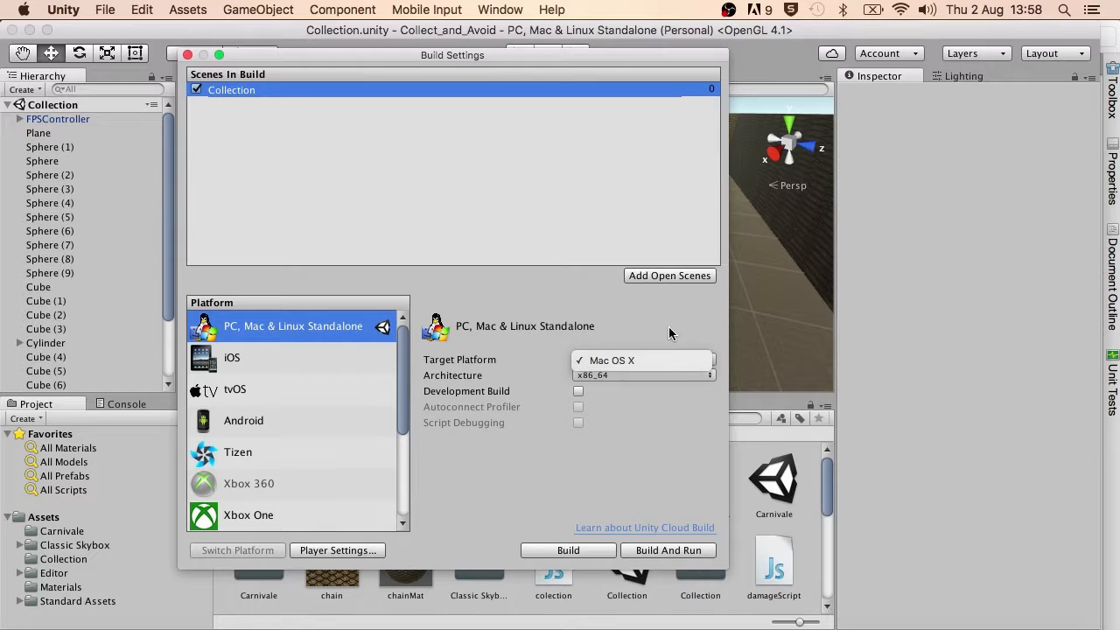
left_click(625, 360)
left_click(625, 373)
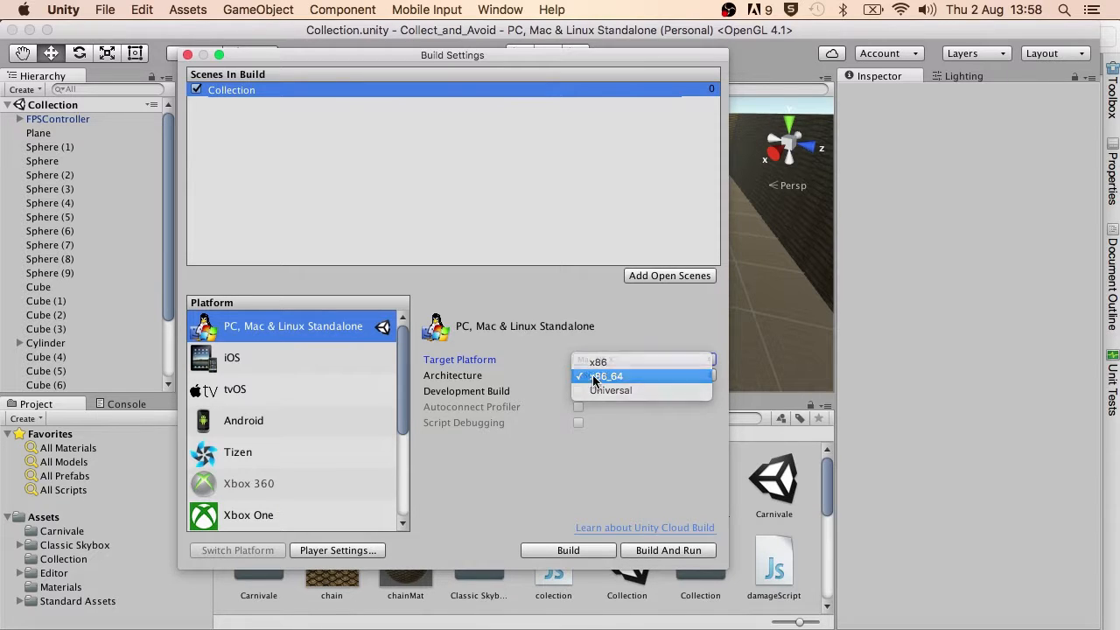
left_click(617, 376)
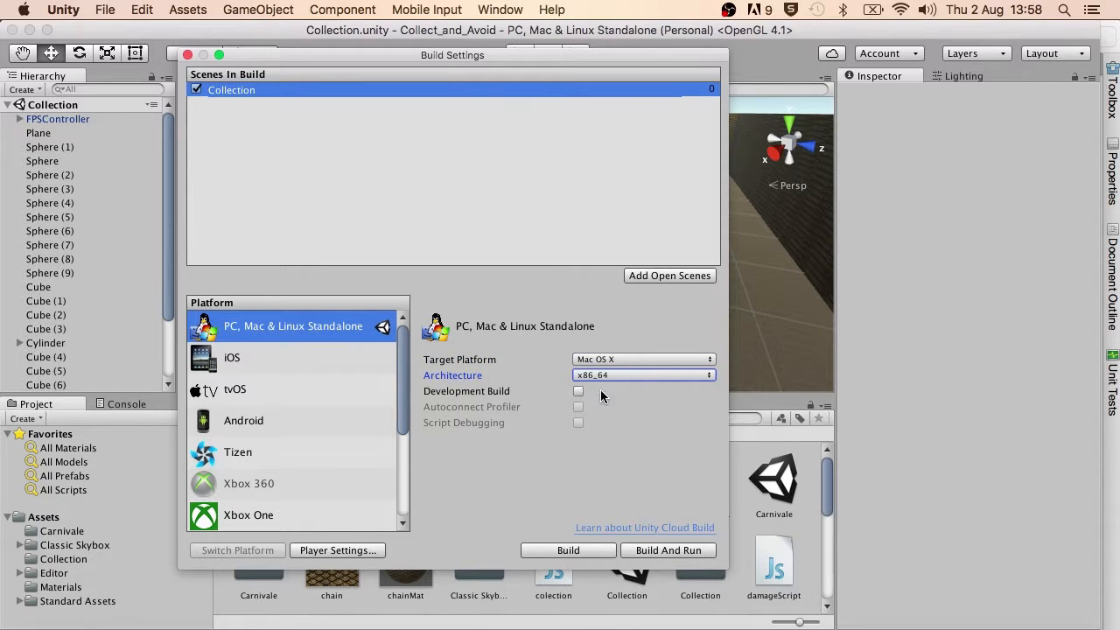
Look through the other build platforms, including iOS and Xbox One, and return to PC, Mac & Linux Standalone
left_click(243, 365)
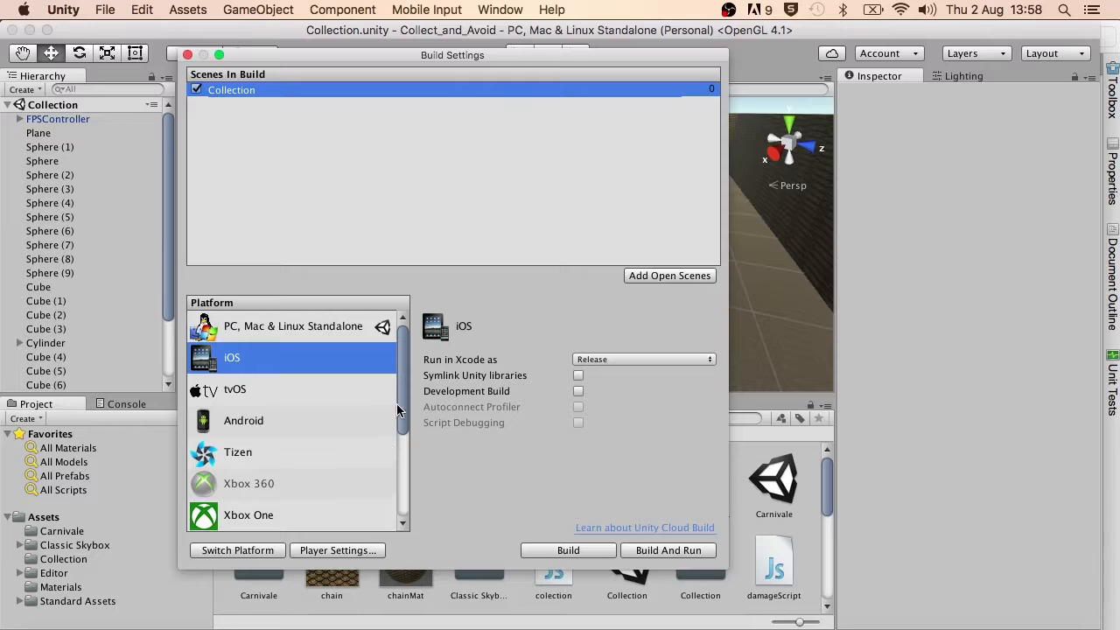
left_click_drag(398, 410, 401, 433)
left_click(207, 449)
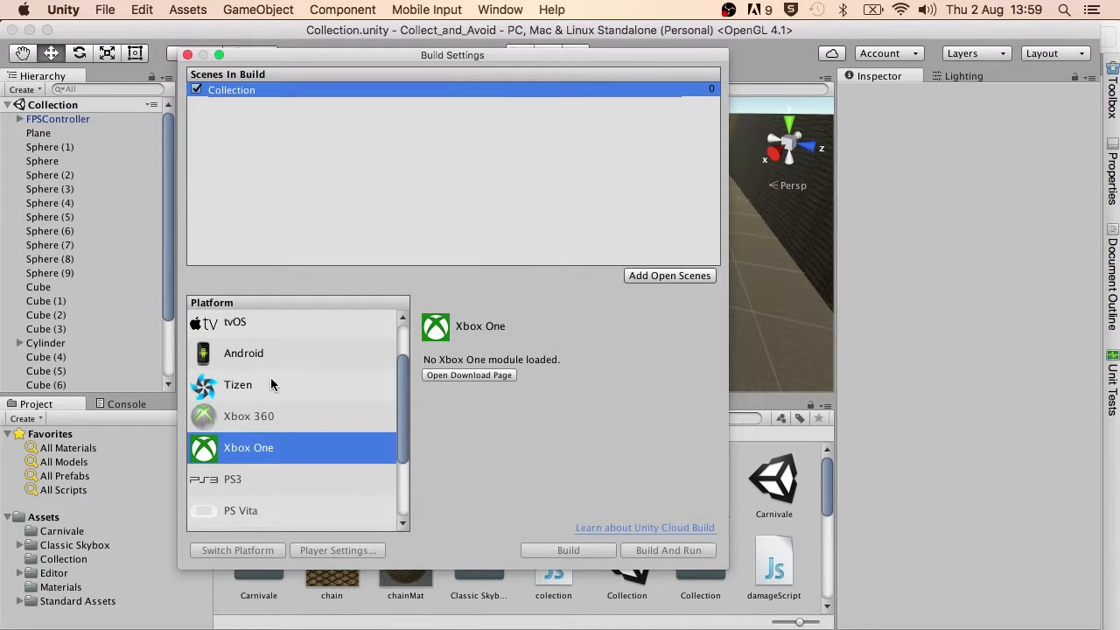
scroll(227, 449, "down", 4)
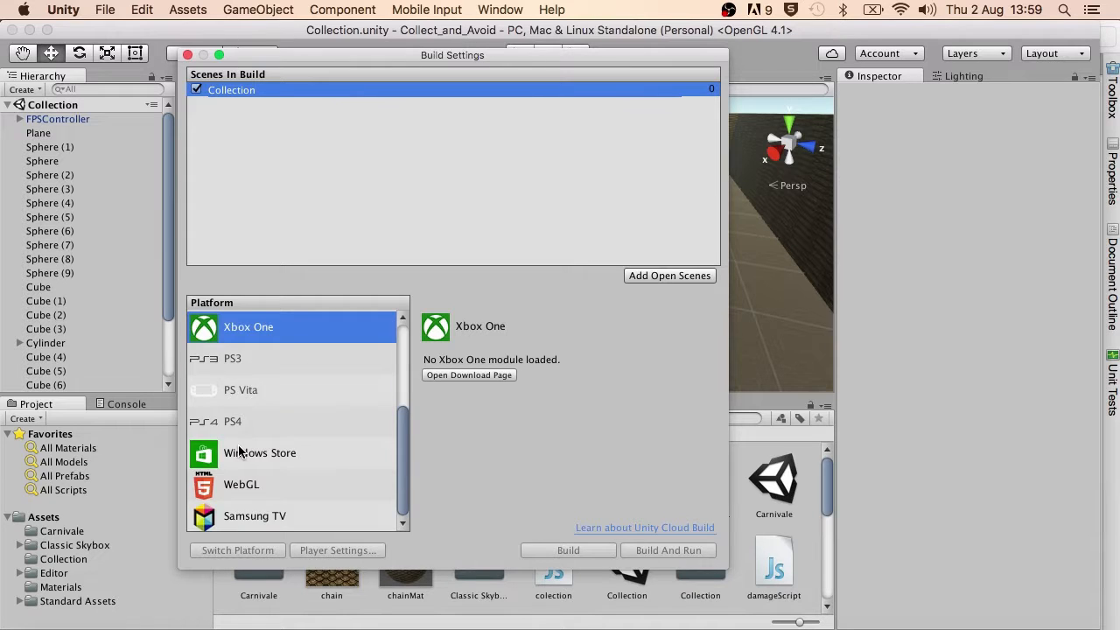
scroll(238, 450, "up", 6)
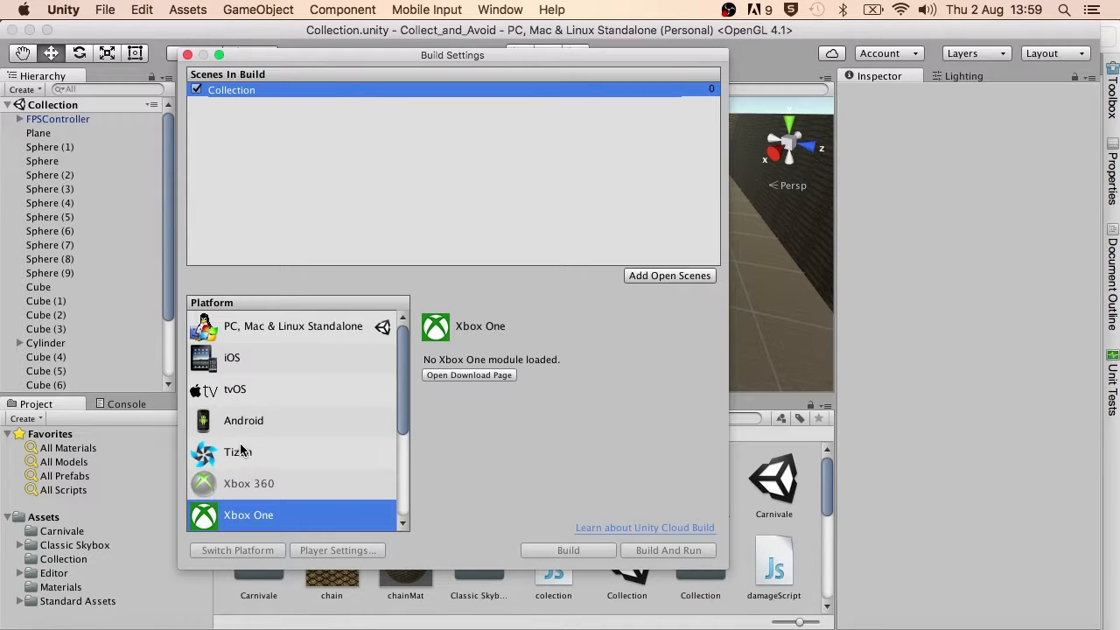
left_click(304, 329)
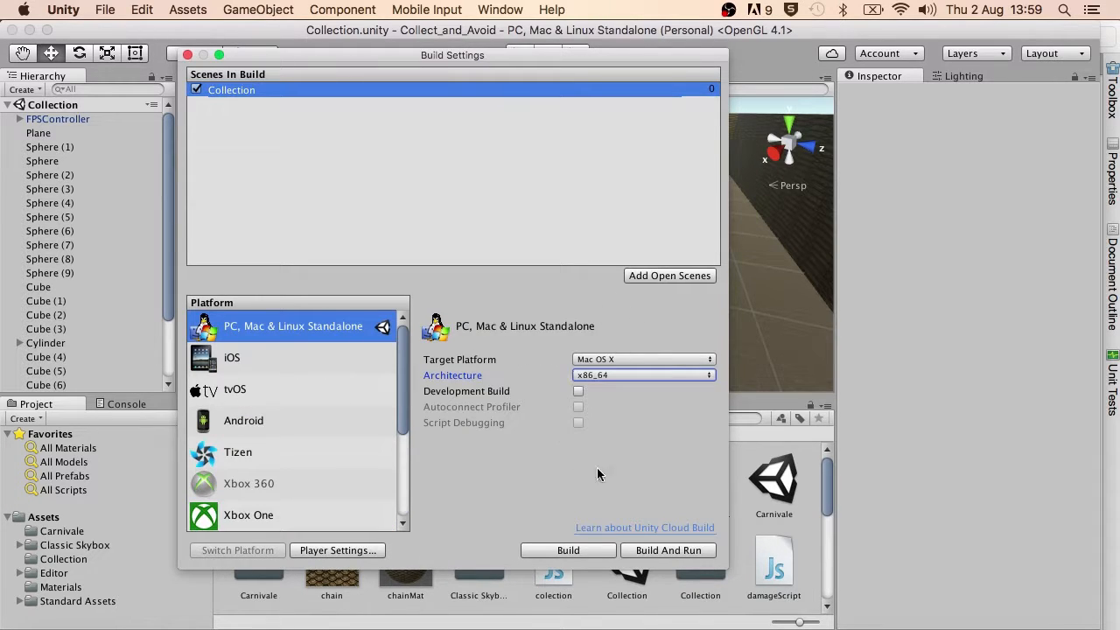
Build and run the standalone Mac OS X game, saving it as Collection on the Desktop
left_click(658, 551)
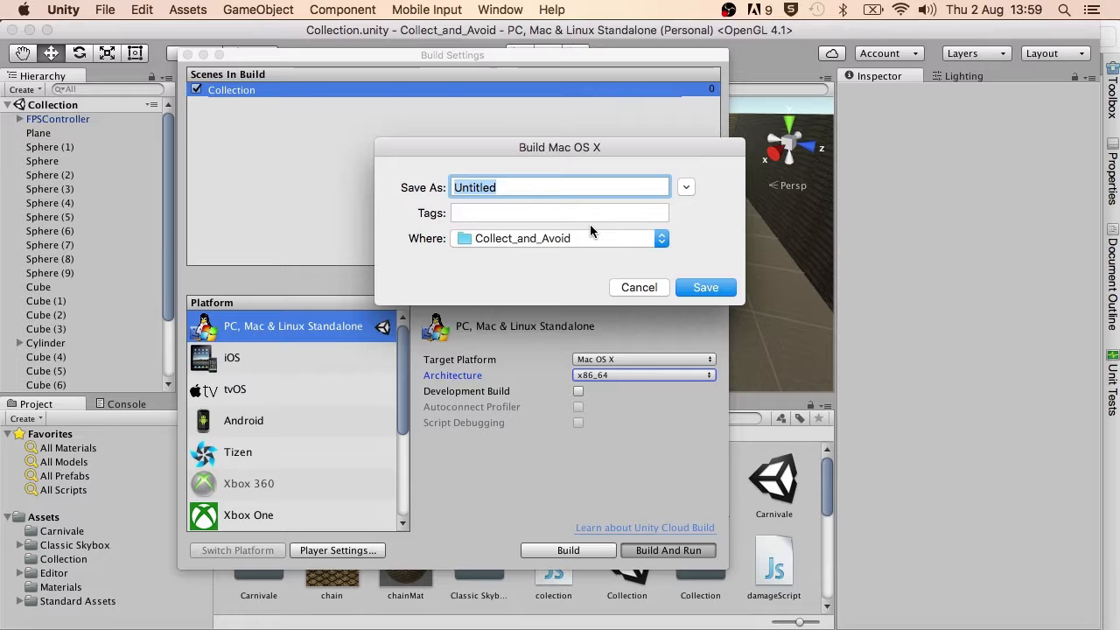
type("Collewc")
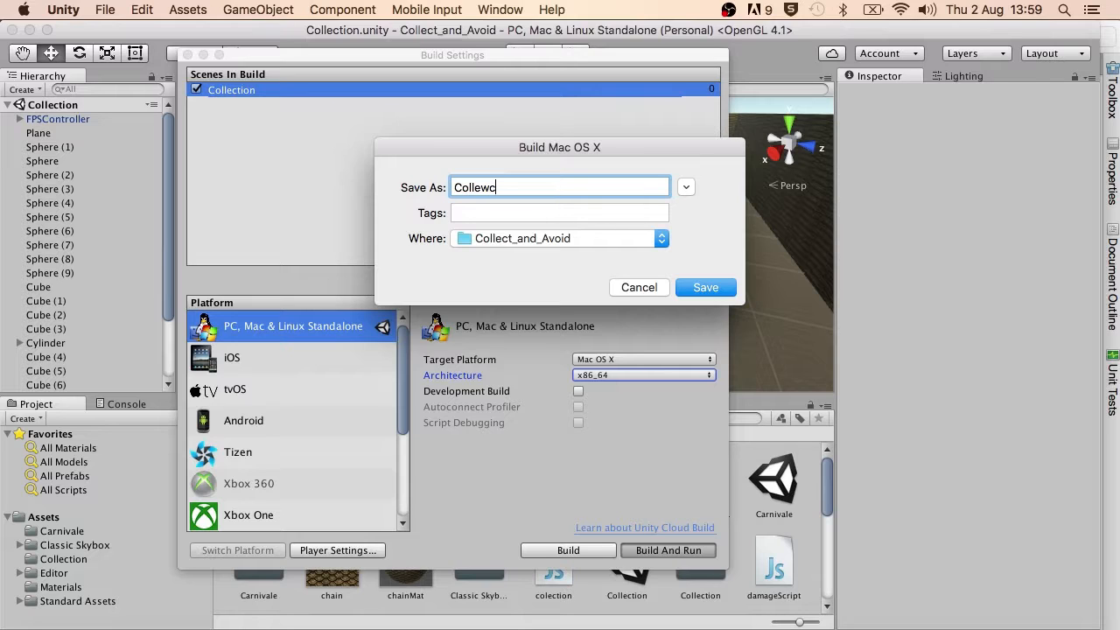
key("BackSpace")
key("BackSpace")
type("ction")
left_click(687, 188)
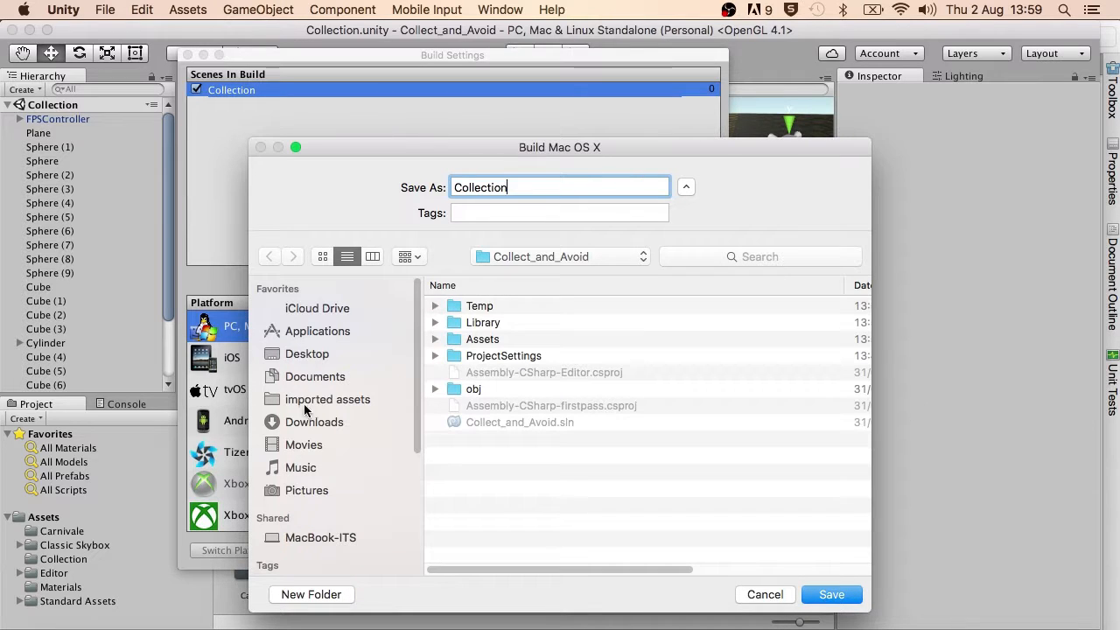
left_click(309, 355)
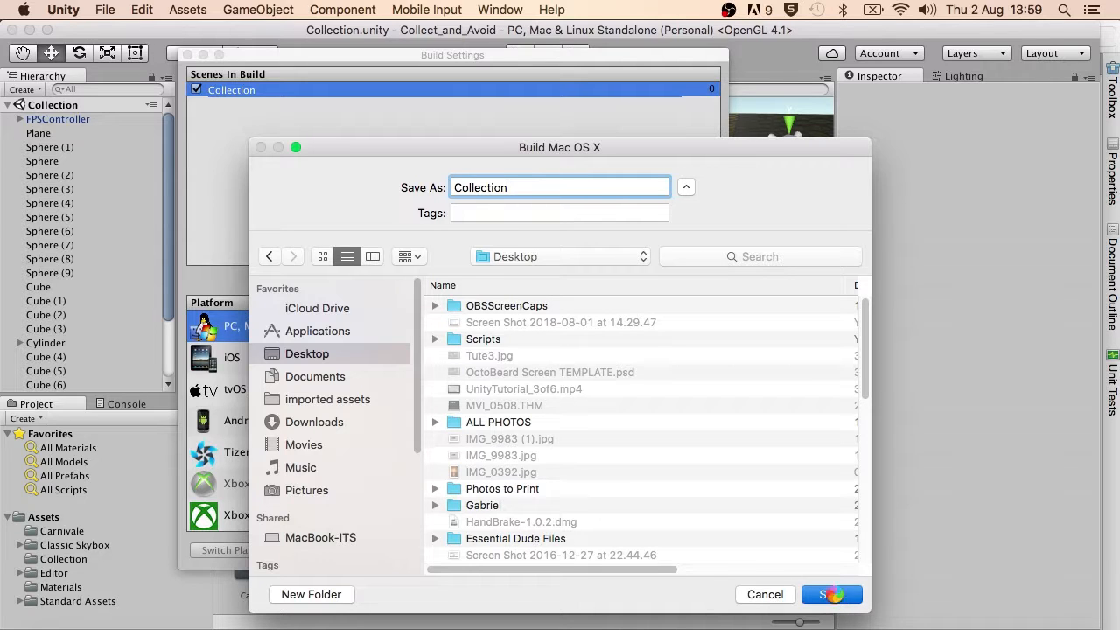
left_click(831, 594)
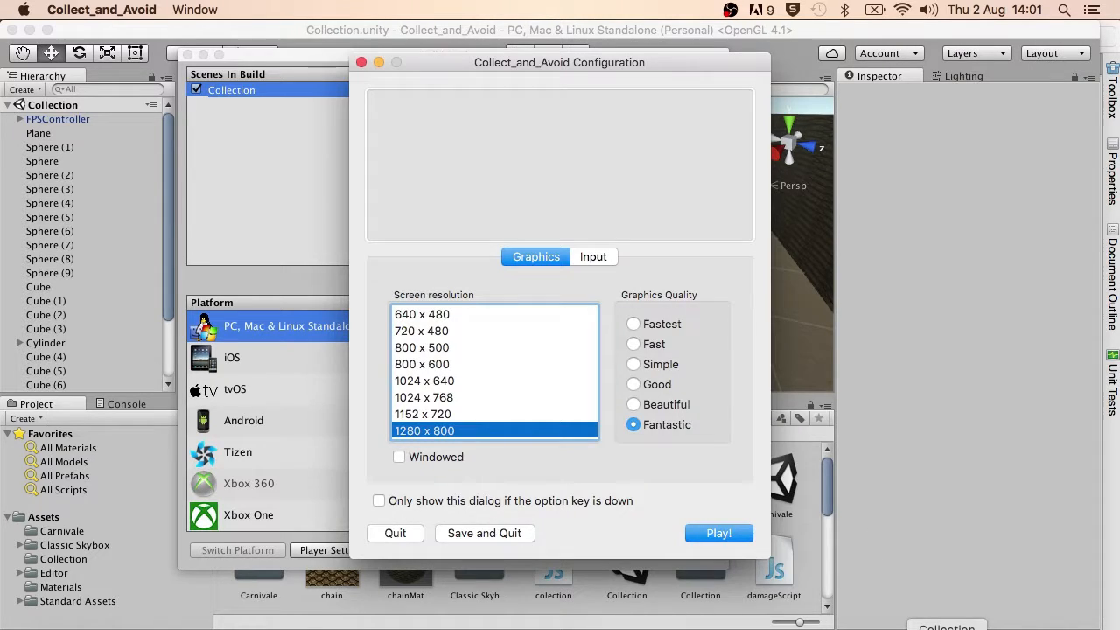
Start the built game with Good graphics quality and play it, collecting spheres around the rotating obstacles to test score, countdown and health
left_click(634, 384)
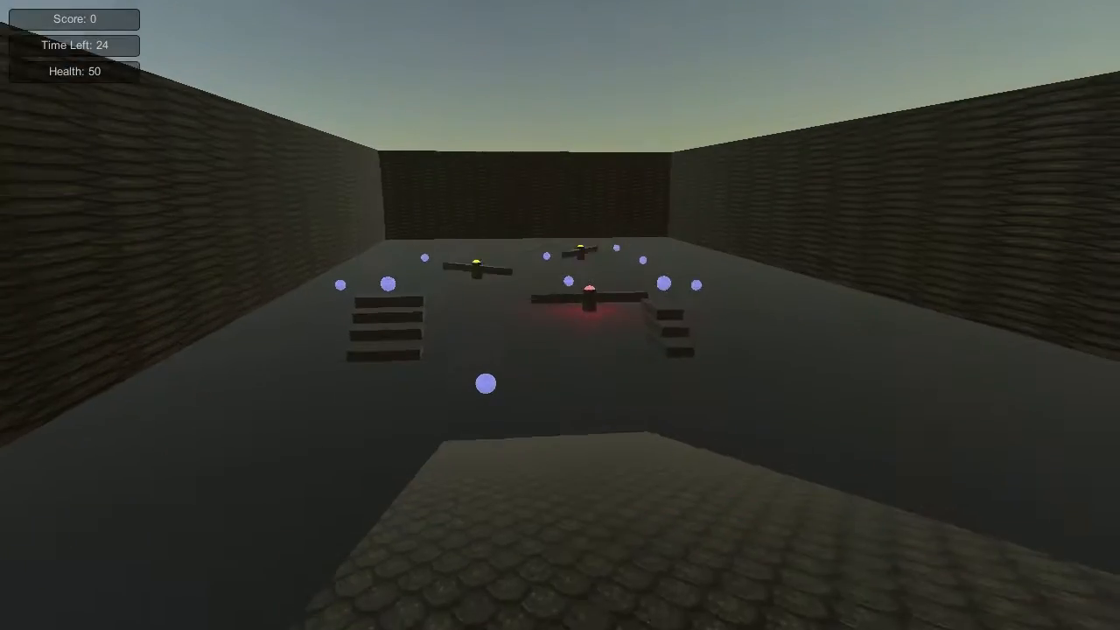
key("w")
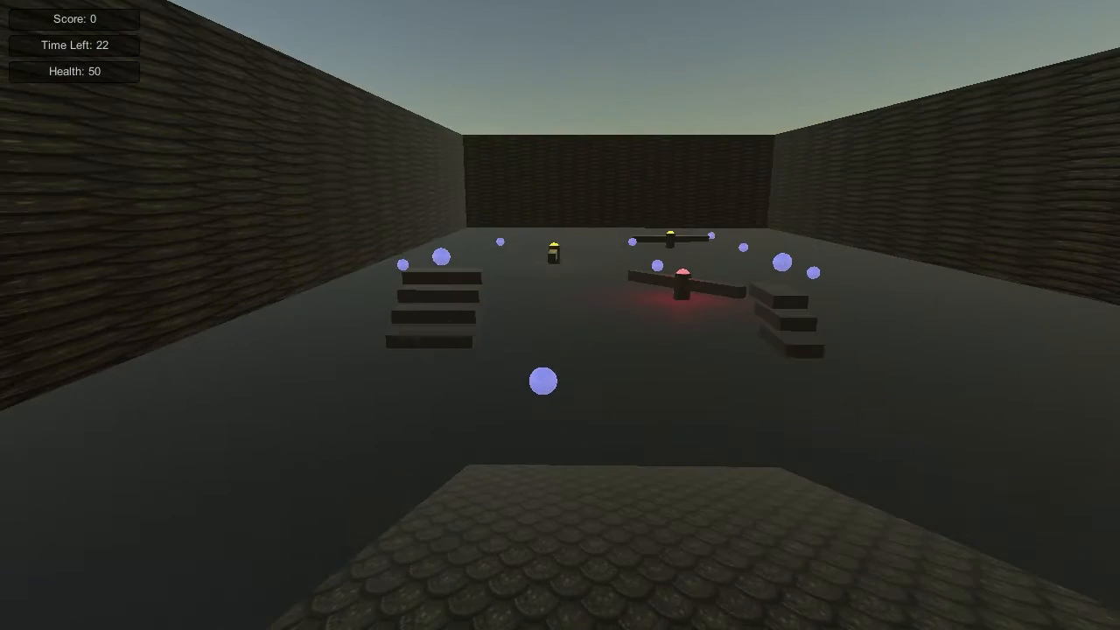
key("w")
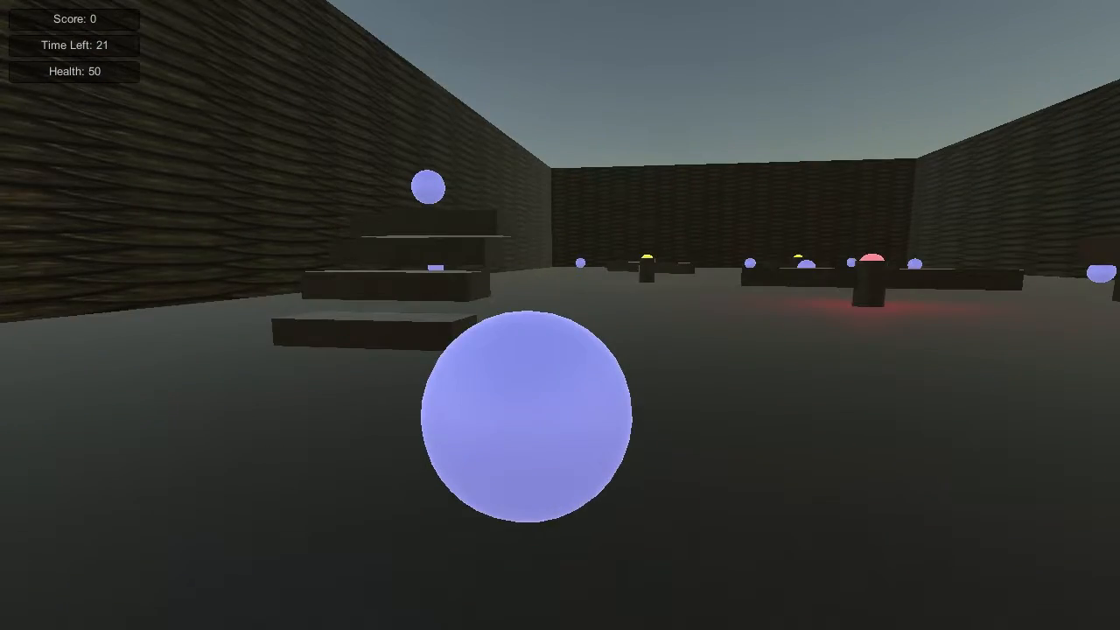
key("w")
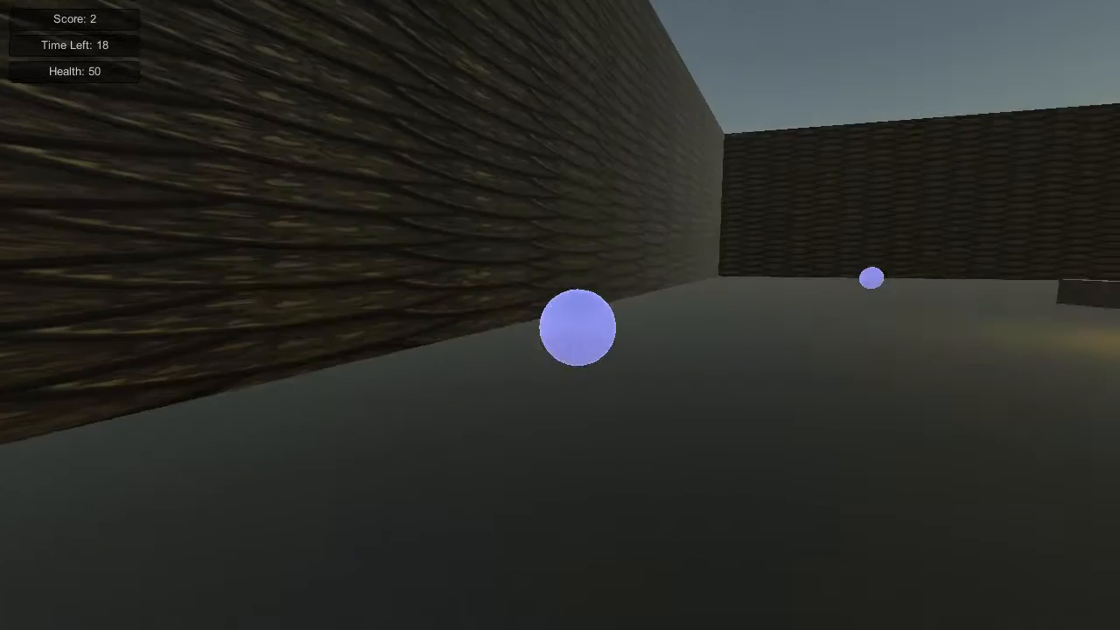
key("w")
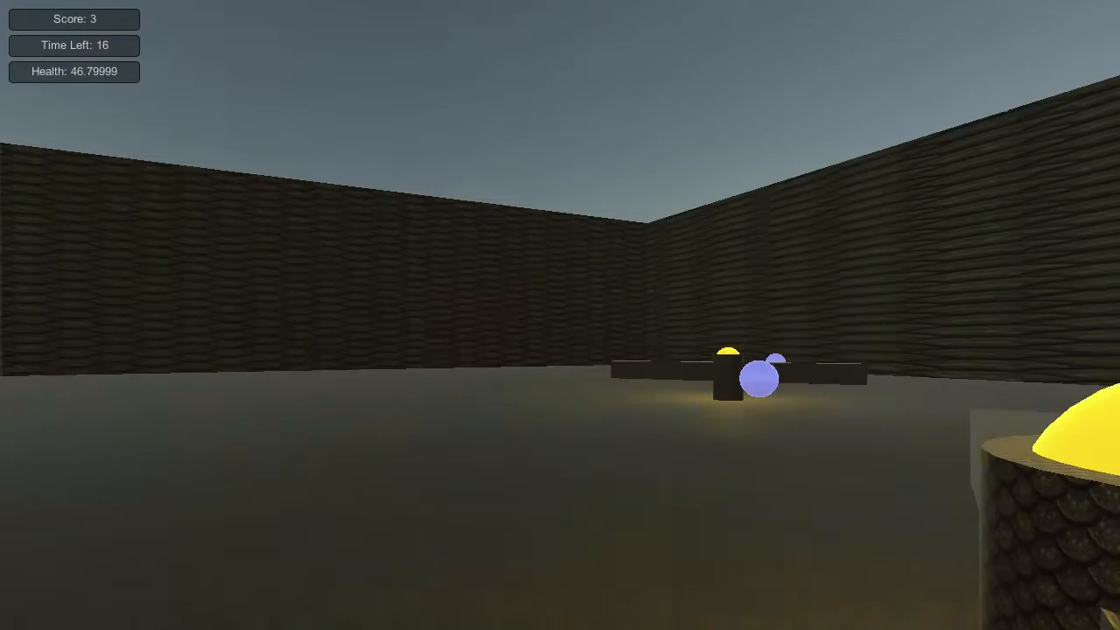
key("w")
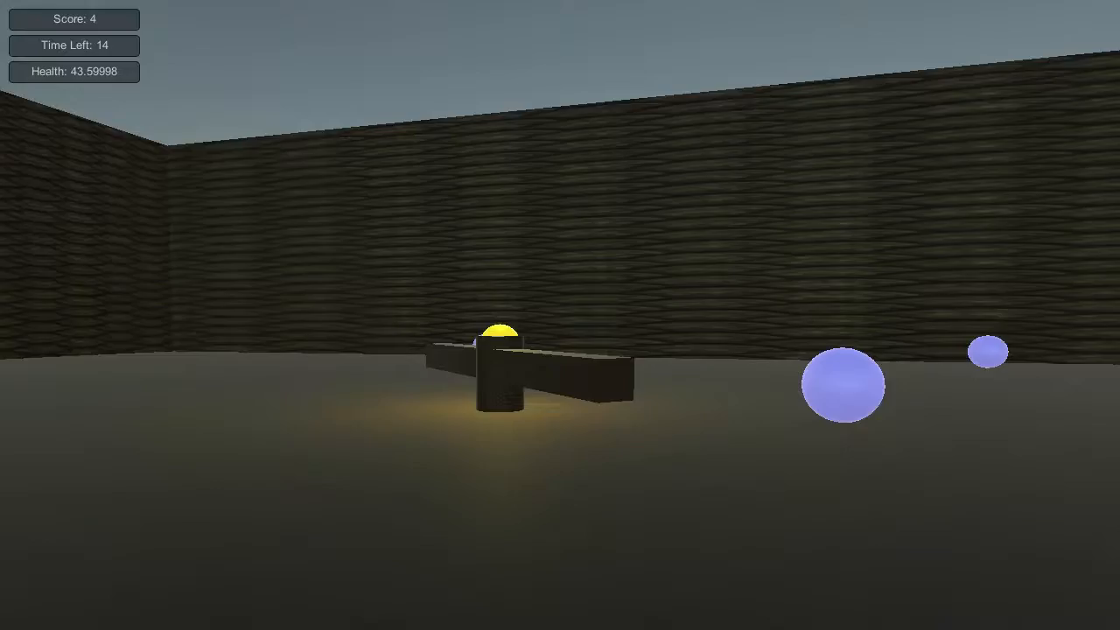
key("w")
key("w")
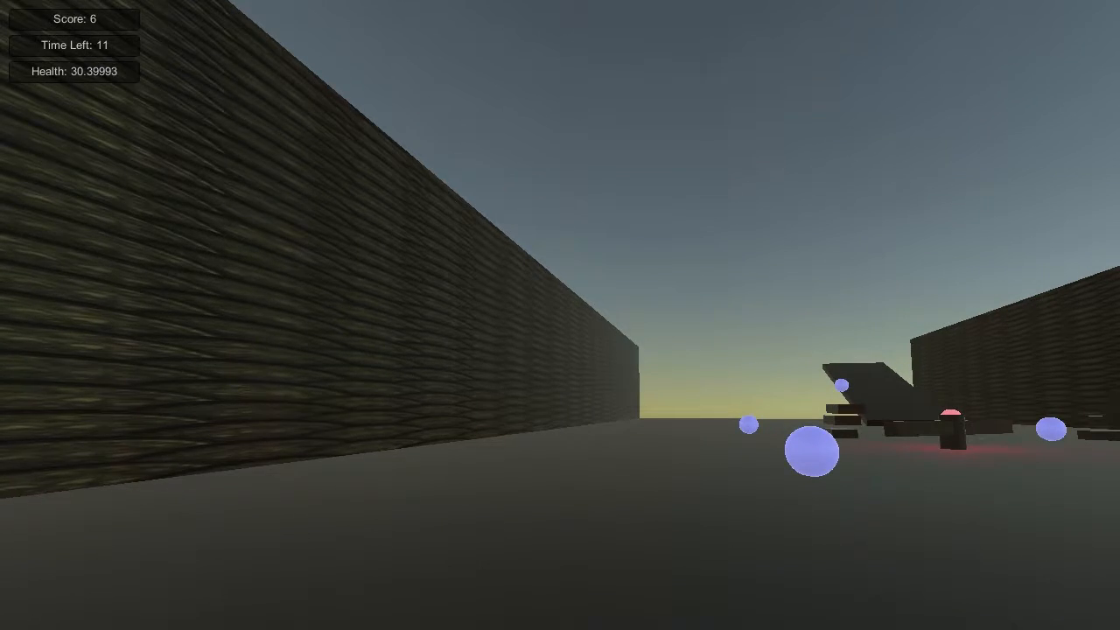
key("w")
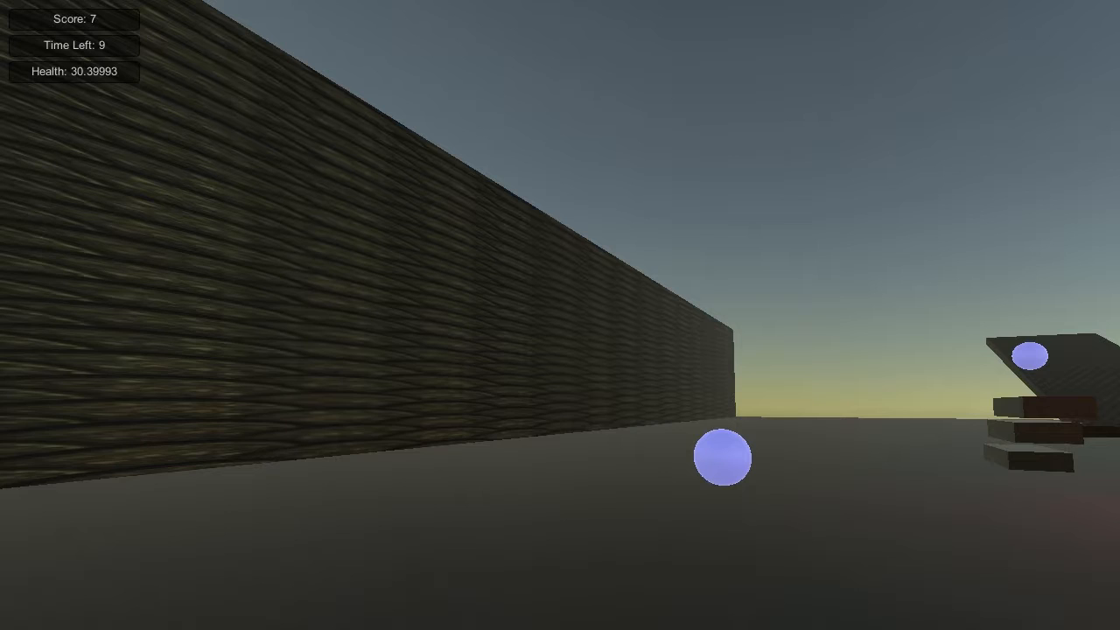
key("w")
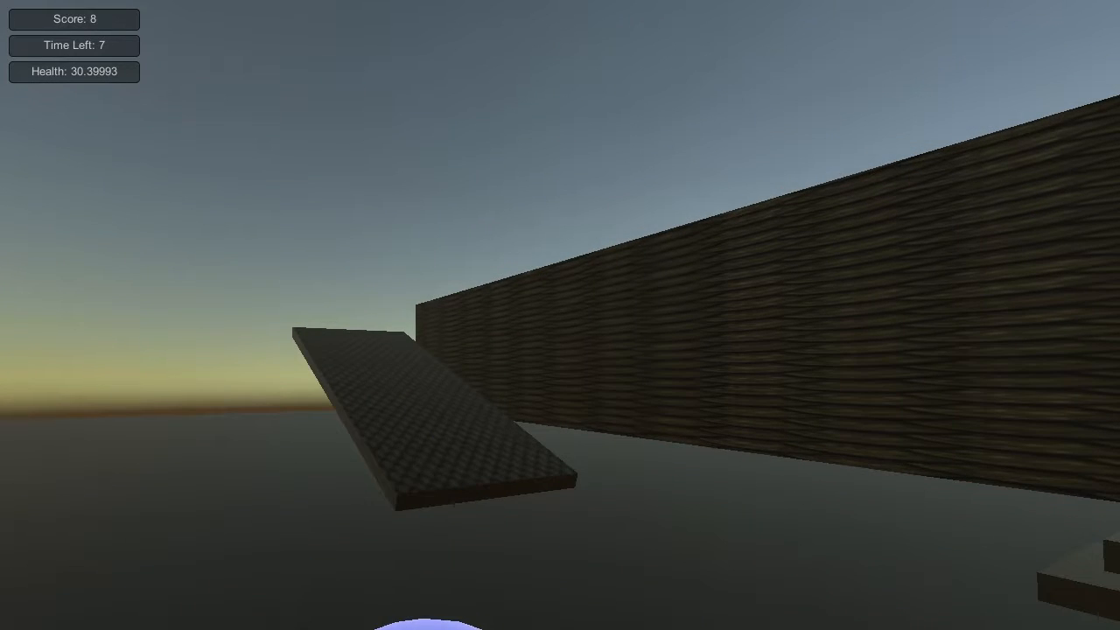
key("w")
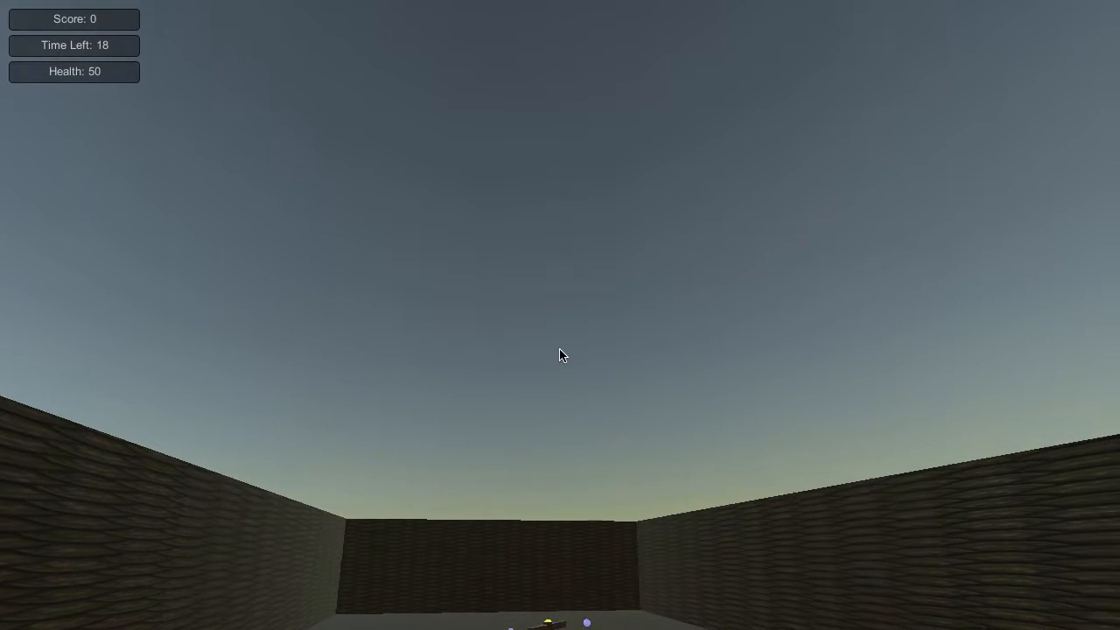
Quit the built game and close the Build Settings window to return to the Collection scene in the Unity editor
key("super+q")
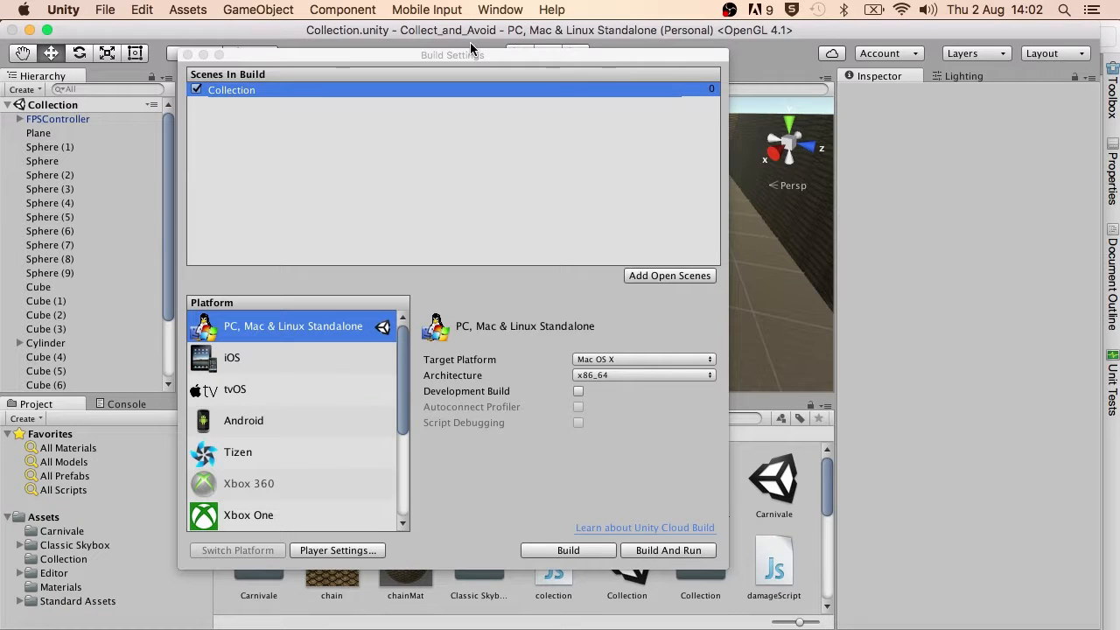
left_click(188, 54)
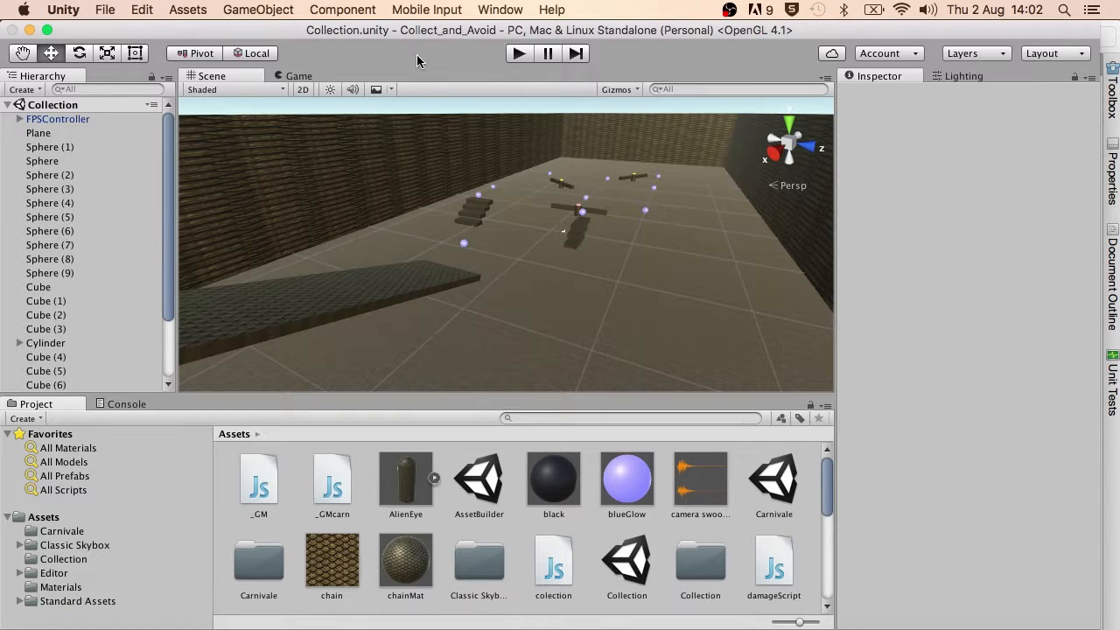
left_click_drag(677, 32, 693, 31)
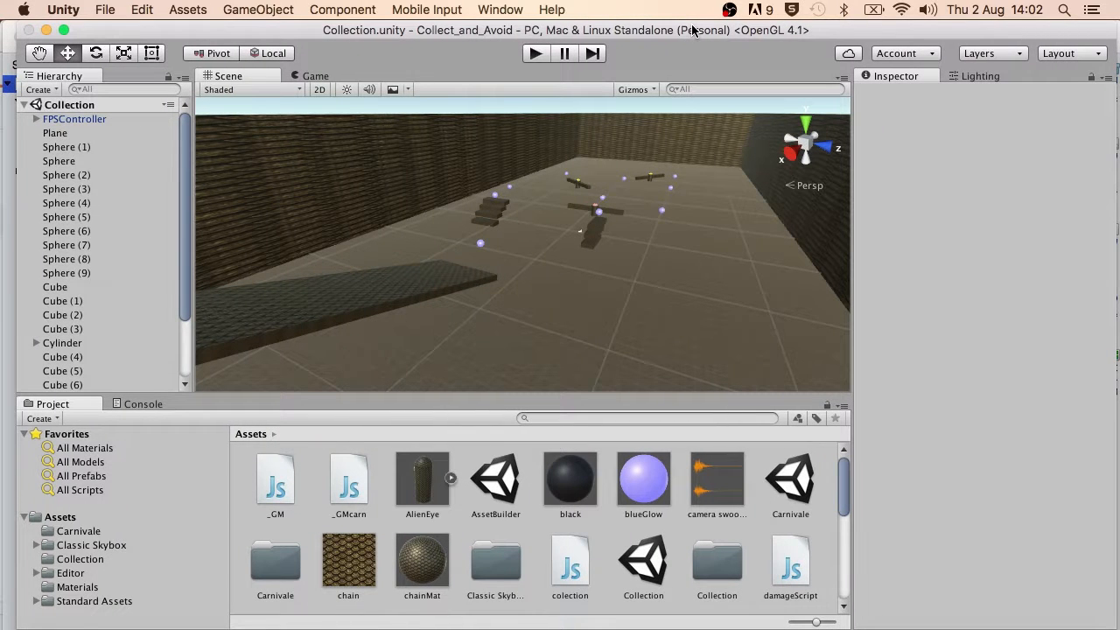